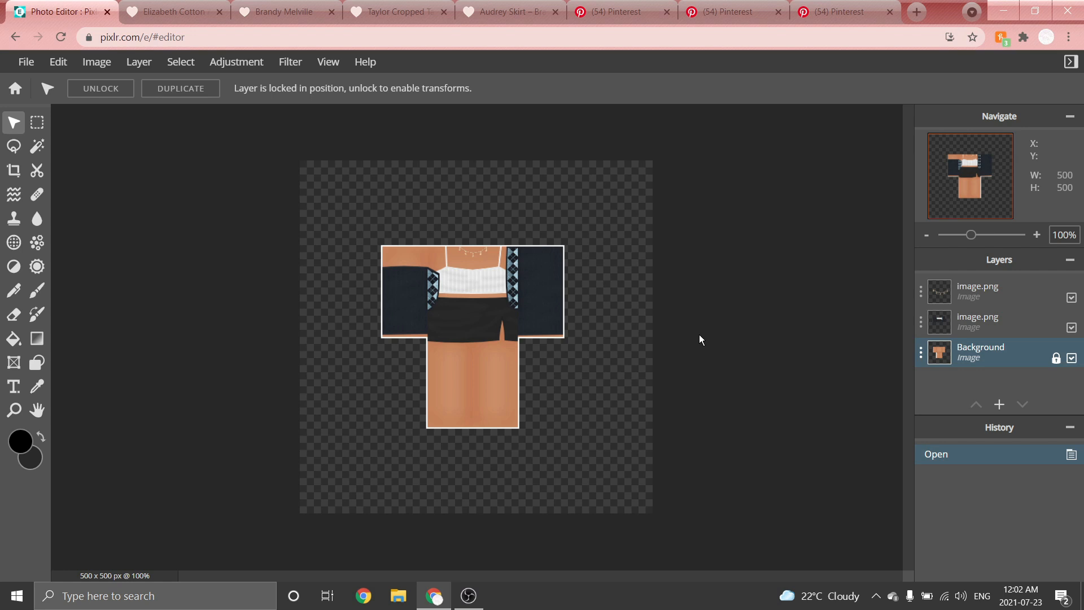
Examine the finished shirt template design at several zoom levels.
scroll(571, 257, "down", 1)
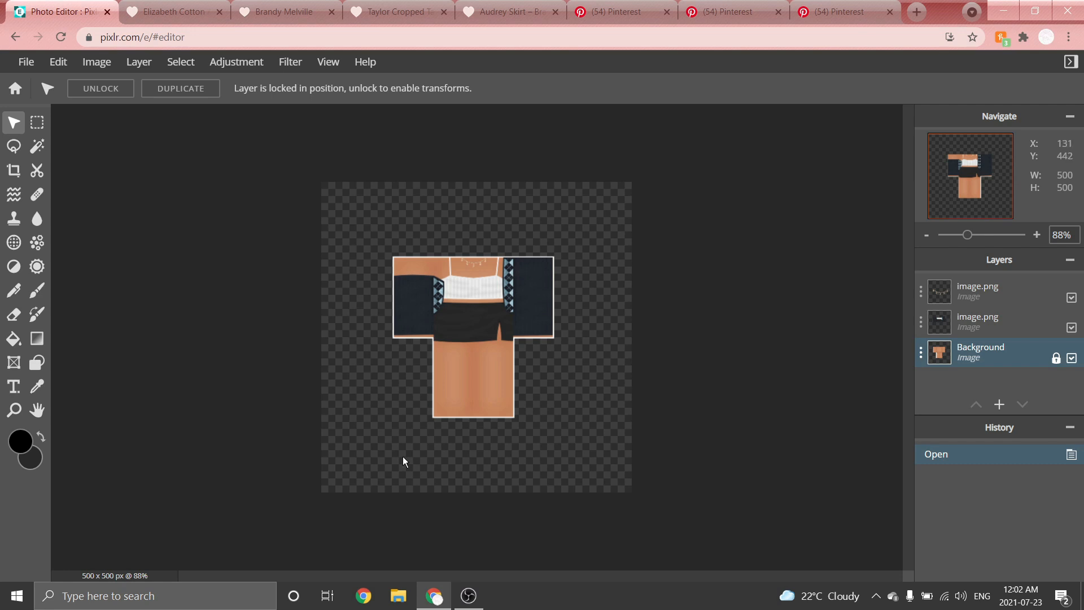
scroll(393, 398, "up", 4)
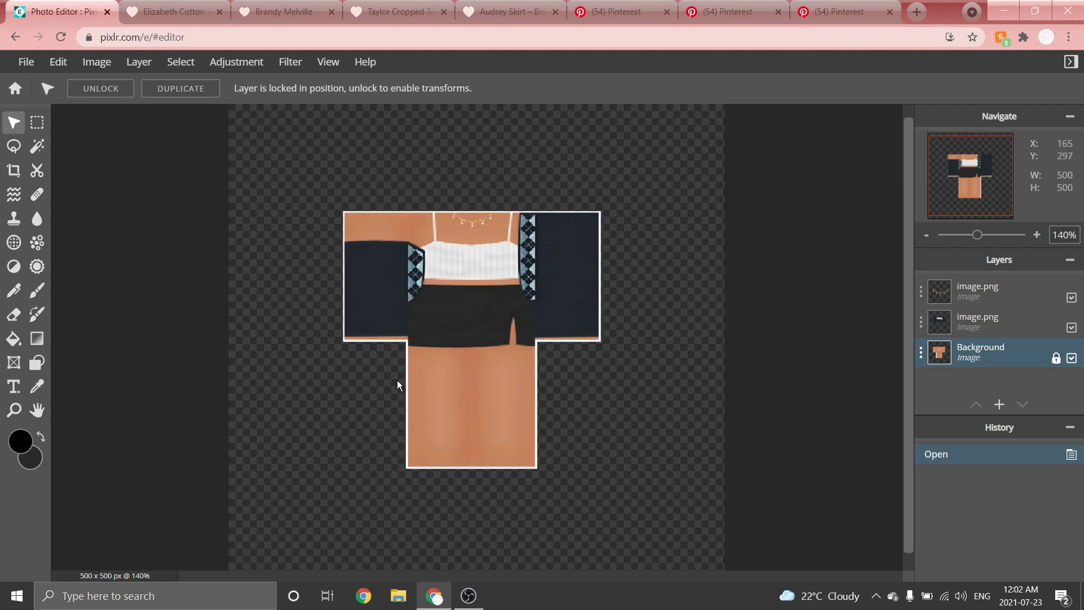
scroll(489, 242, "down", 2)
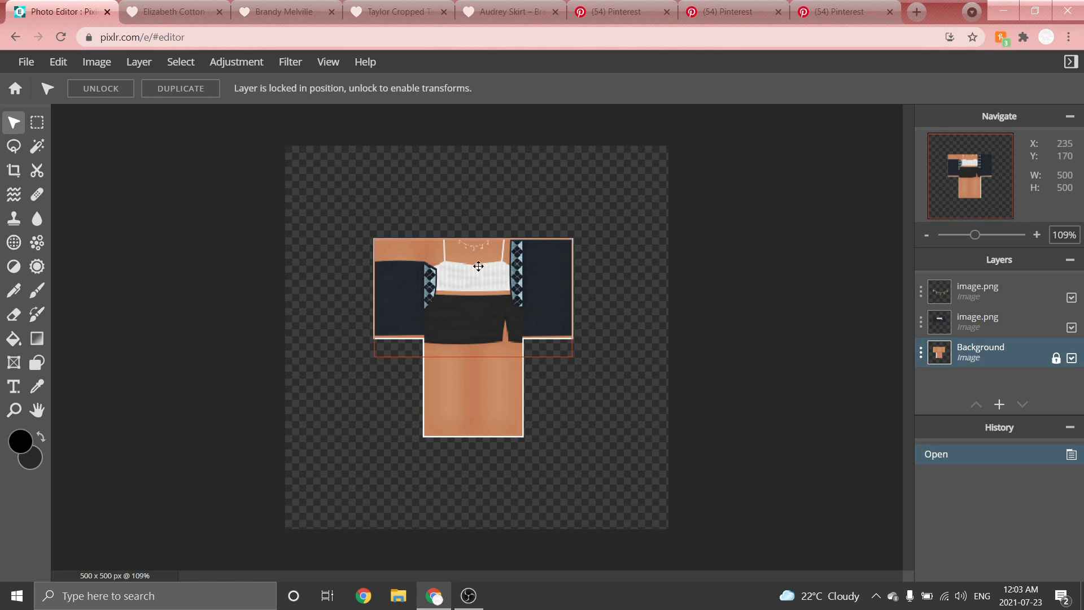
scroll(617, 266, "down", 1)
scroll(627, 261, "up", 1)
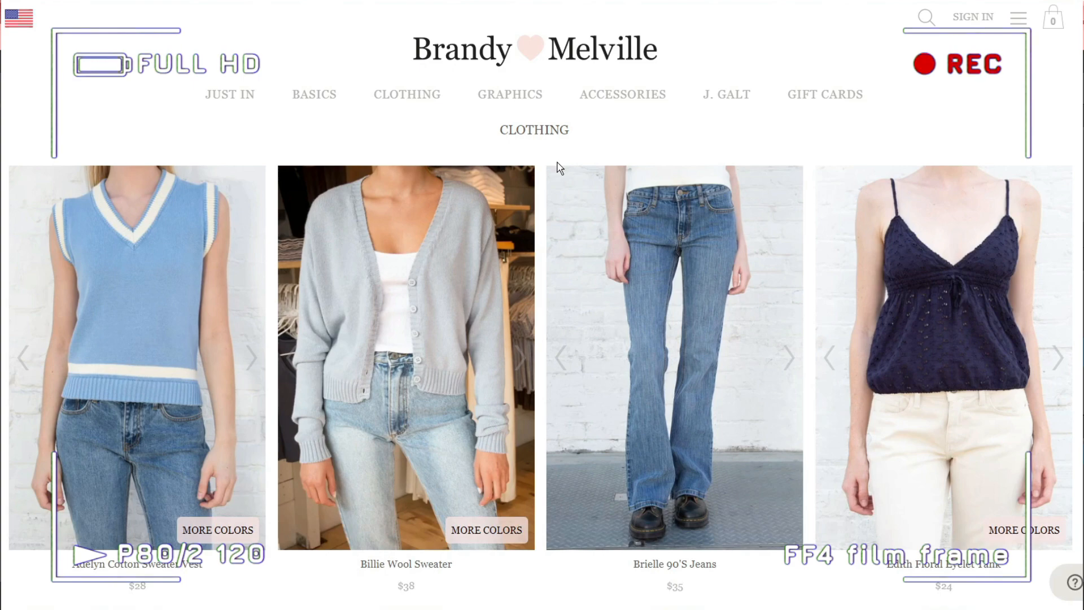
scroll(558, 166, "down", 3)
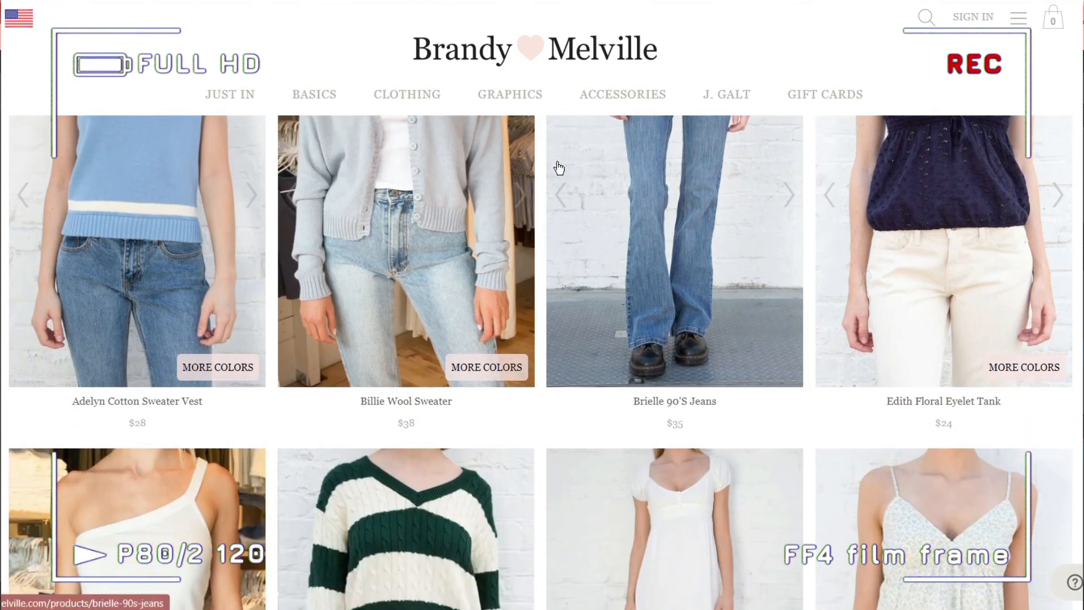
Browse the Brandy Melville product catalogue for outfit inspiration.
scroll(558, 168, "down", 6)
scroll(558, 168, "down", 8)
scroll(558, 168, "down", 3)
scroll(558, 168, "down", 6)
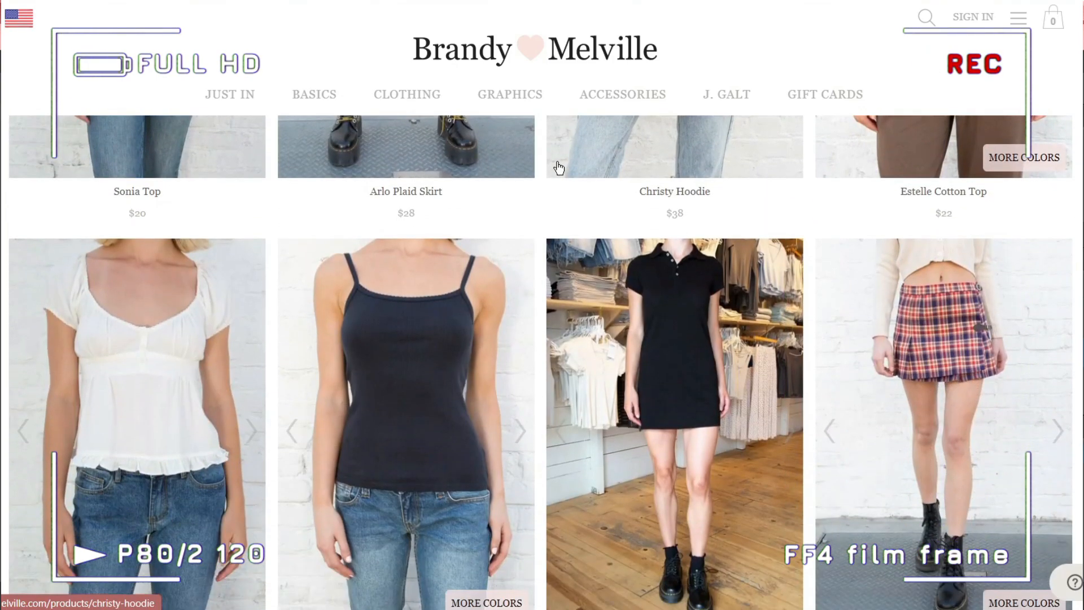
scroll(558, 168, "down", 6)
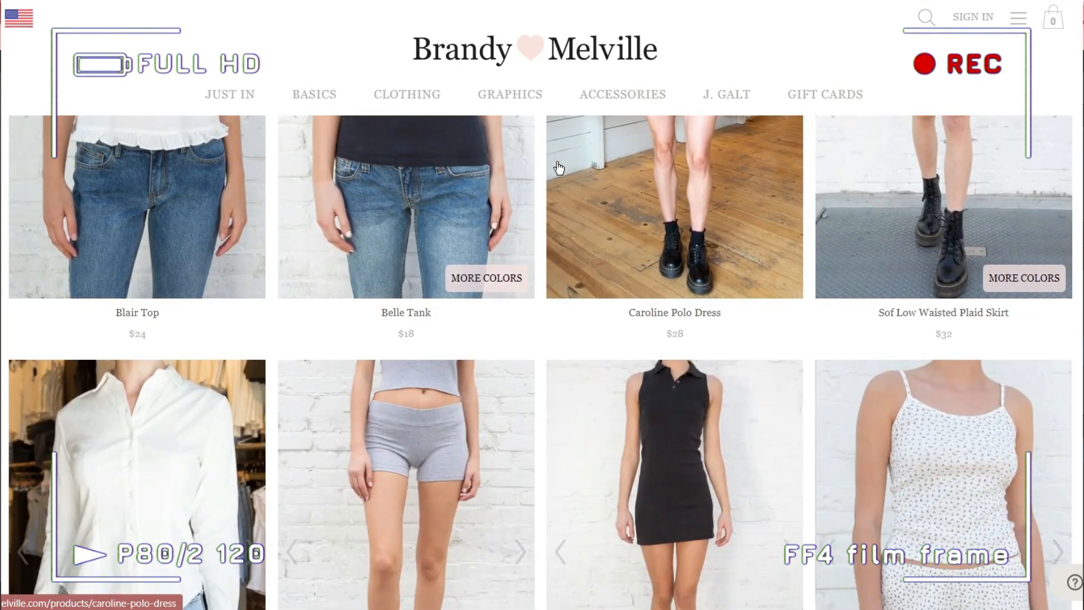
scroll(558, 168, "down", 4)
scroll(557, 168, "down", 3)
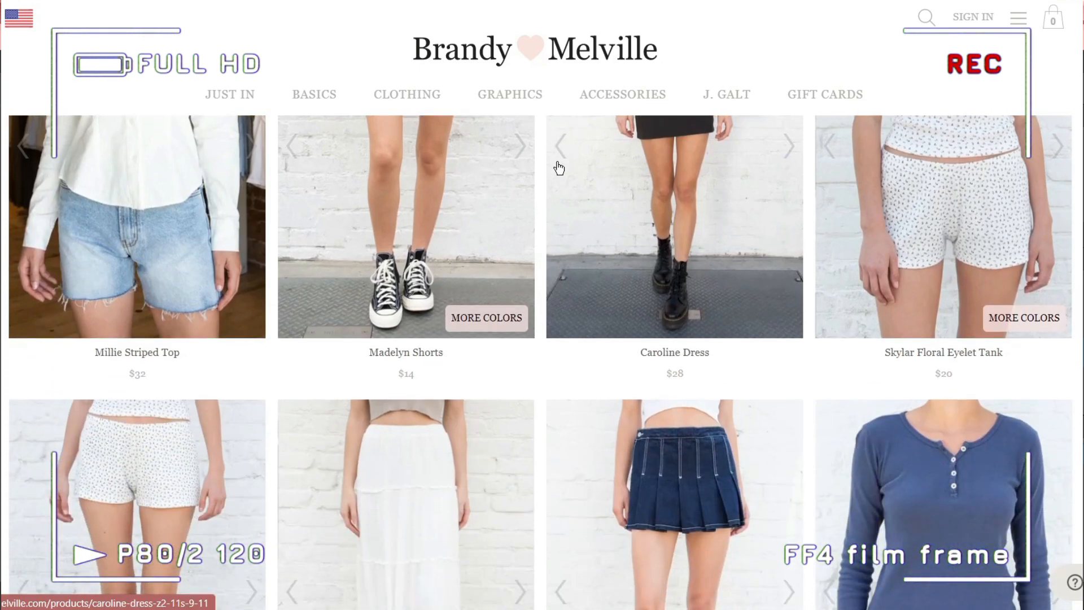
scroll(557, 168, "down", 6)
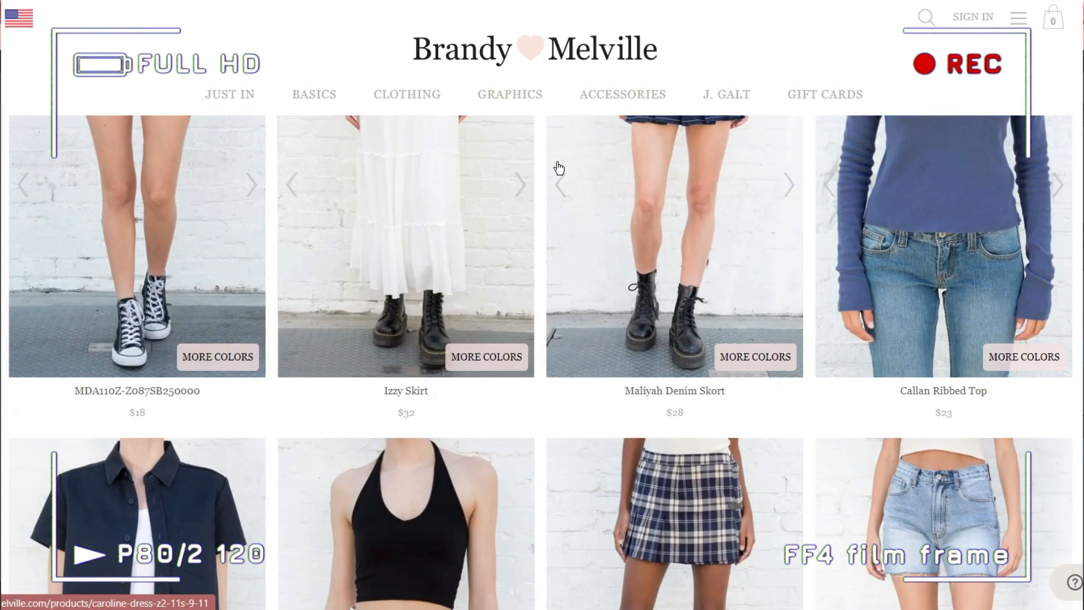
scroll(558, 168, "down", 6)
scroll(558, 168, "down", 6)
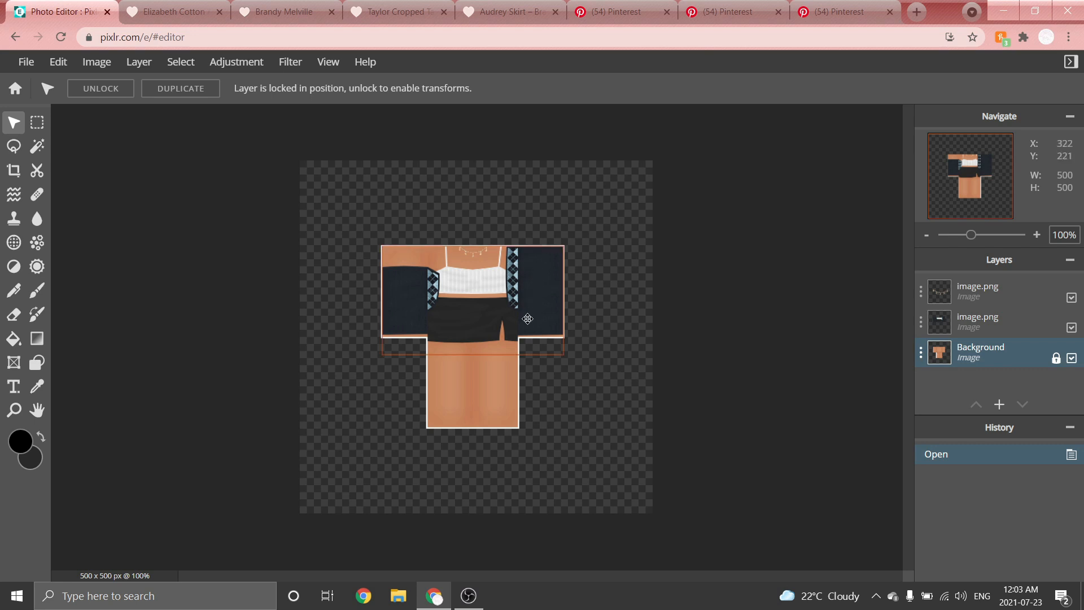
Compare the shirt template with the Elizabeth Cotton argyle sweater reference page.
scroll(593, 268, "up", 3)
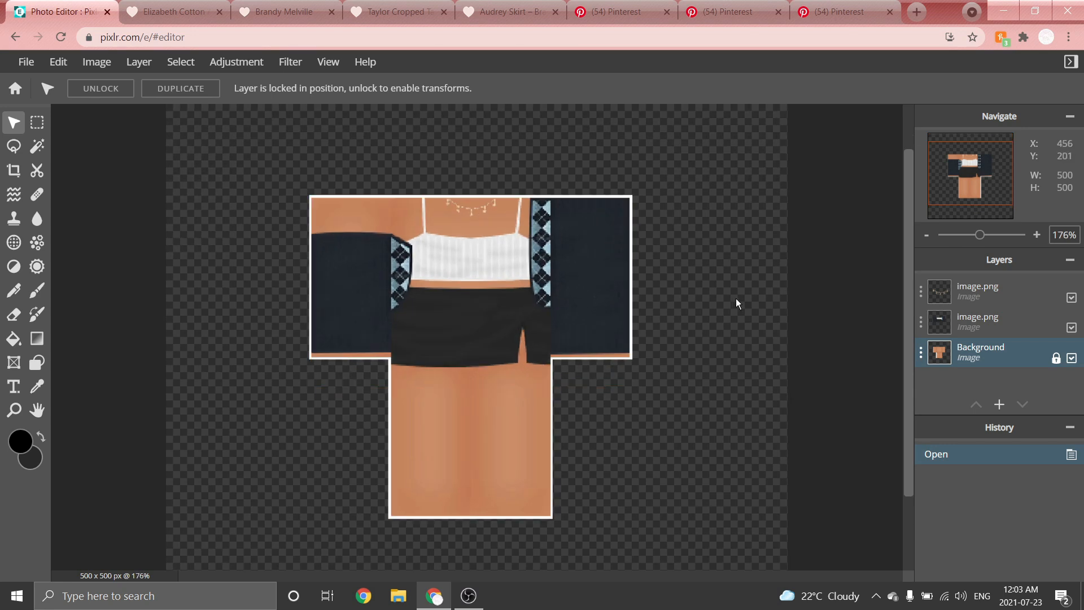
scroll(621, 322, "down", 2)
scroll(672, 314, "down", 1)
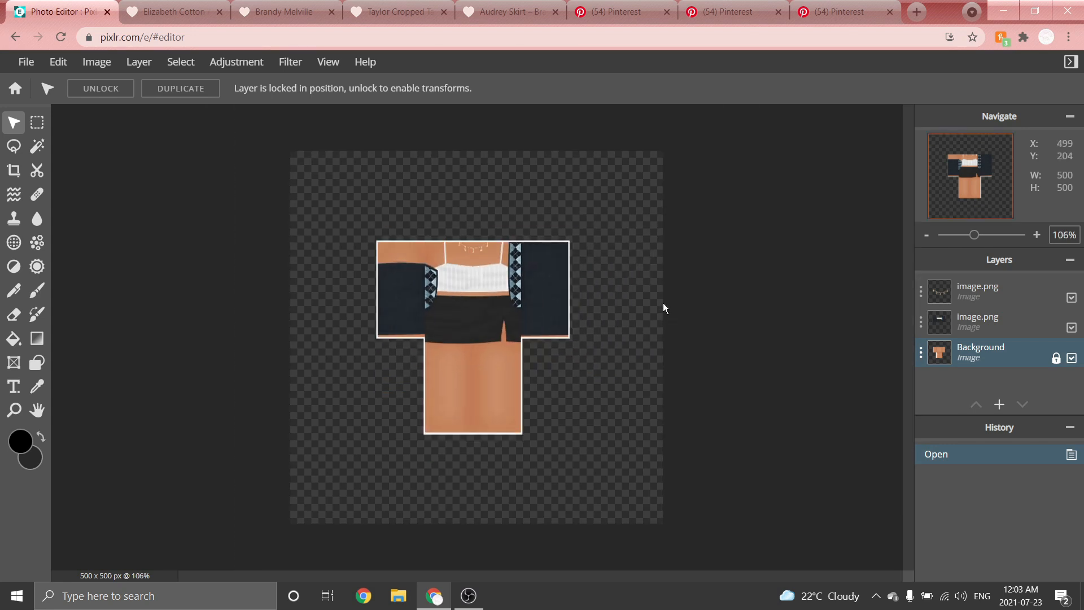
scroll(666, 307, "down", 1)
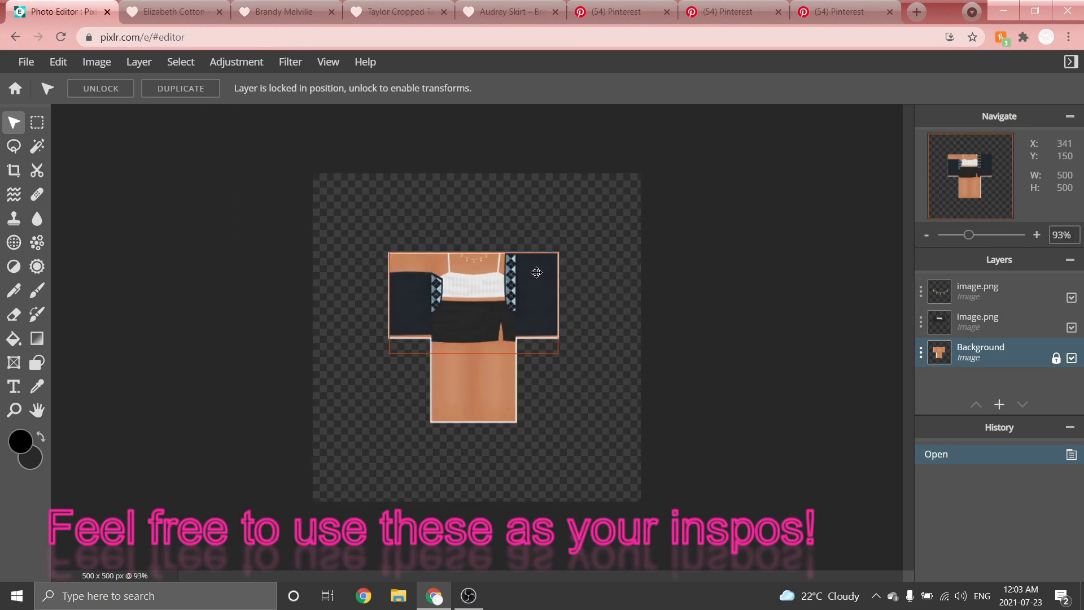
left_click(162, 5)
scroll(364, 245, "down", 1)
scroll(371, 241, "up", 1)
scroll(578, 231, "down", 1)
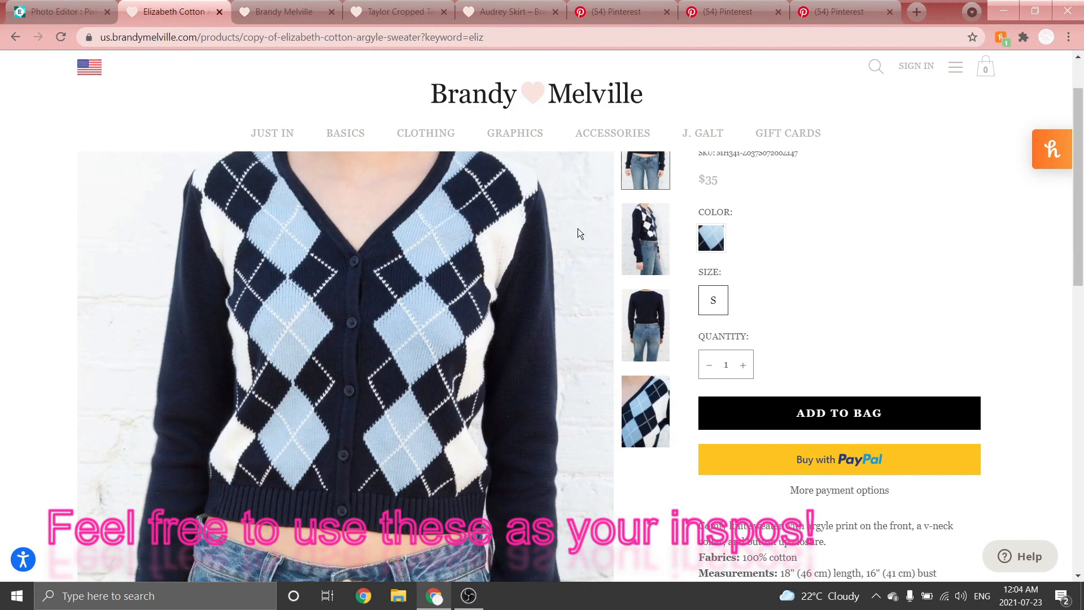
left_click(62, 11)
scroll(496, 230, "up", 3)
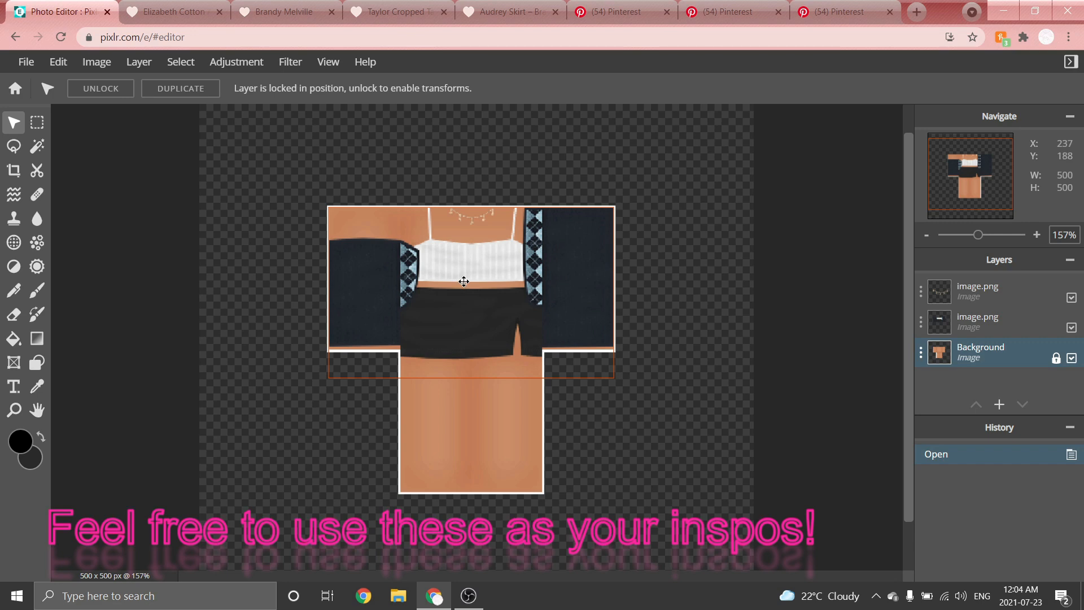
scroll(459, 274, "down", 3)
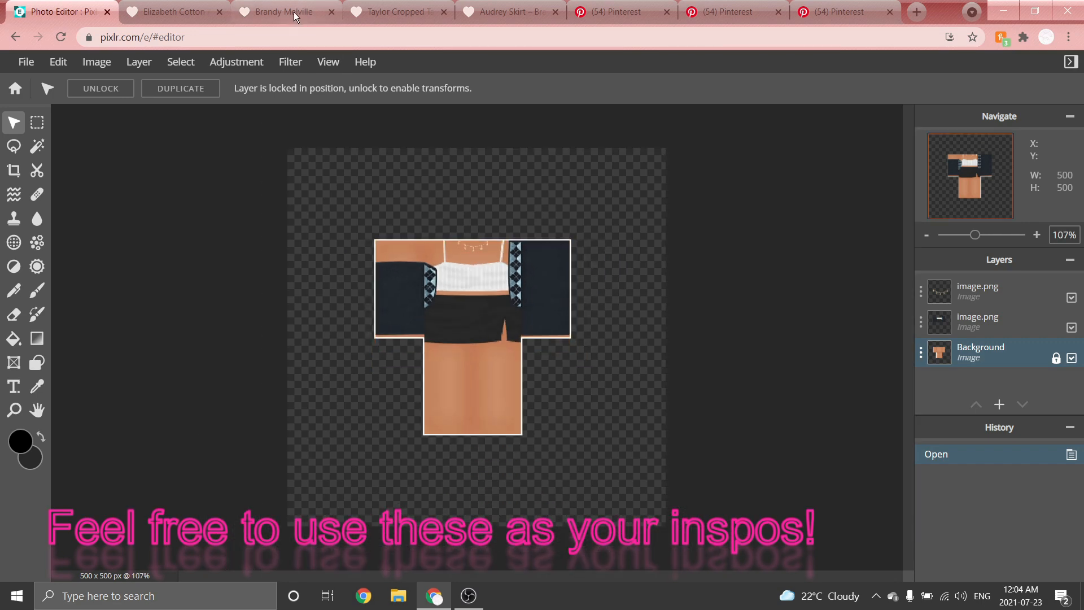
View the Taylor Cropped Tank reference product page.
left_click(398, 8)
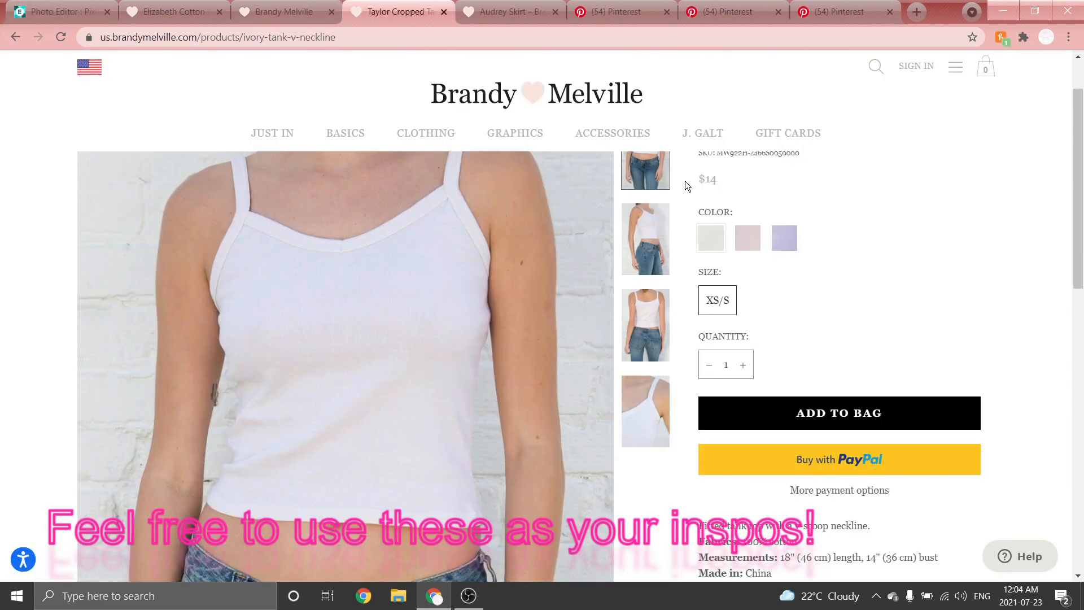
scroll(682, 215, "up", 2)
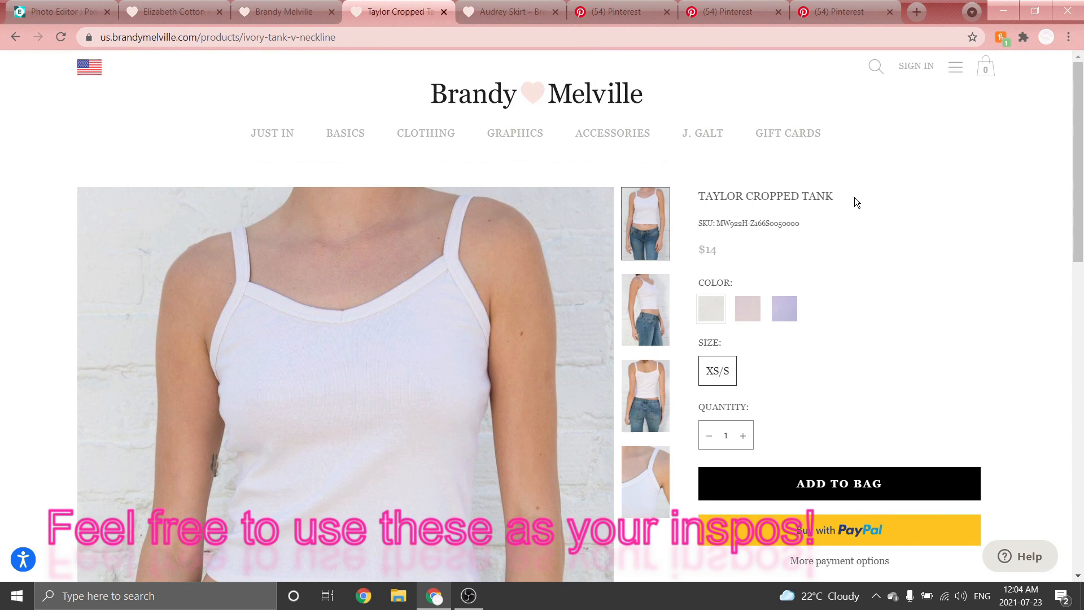
scroll(855, 197, "down", 2)
scroll(833, 197, "up", 2)
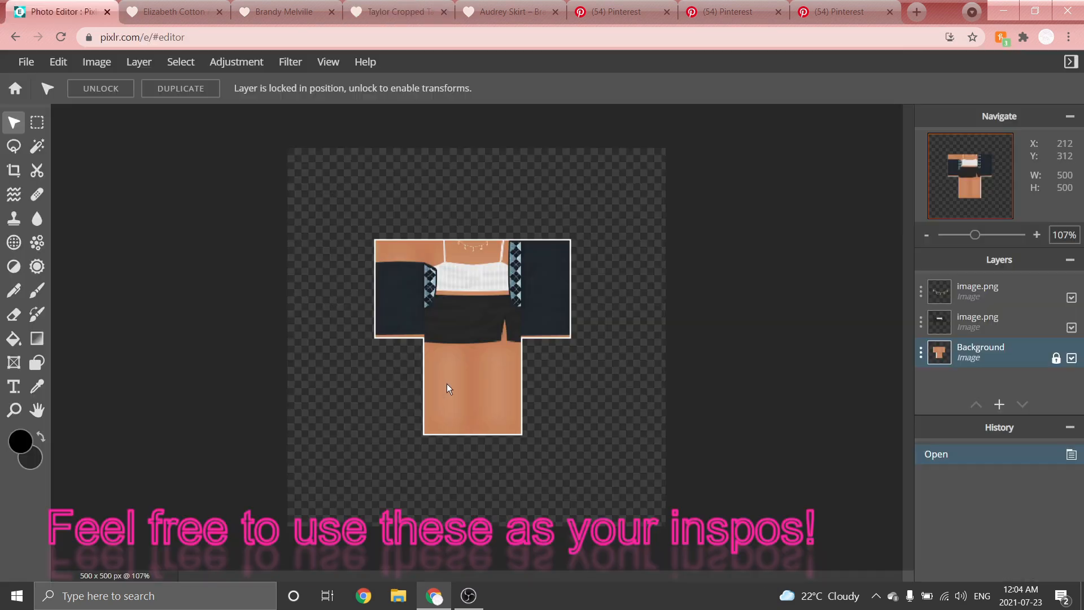
scroll(457, 370, "down", 2)
scroll(496, 358, "up", 2)
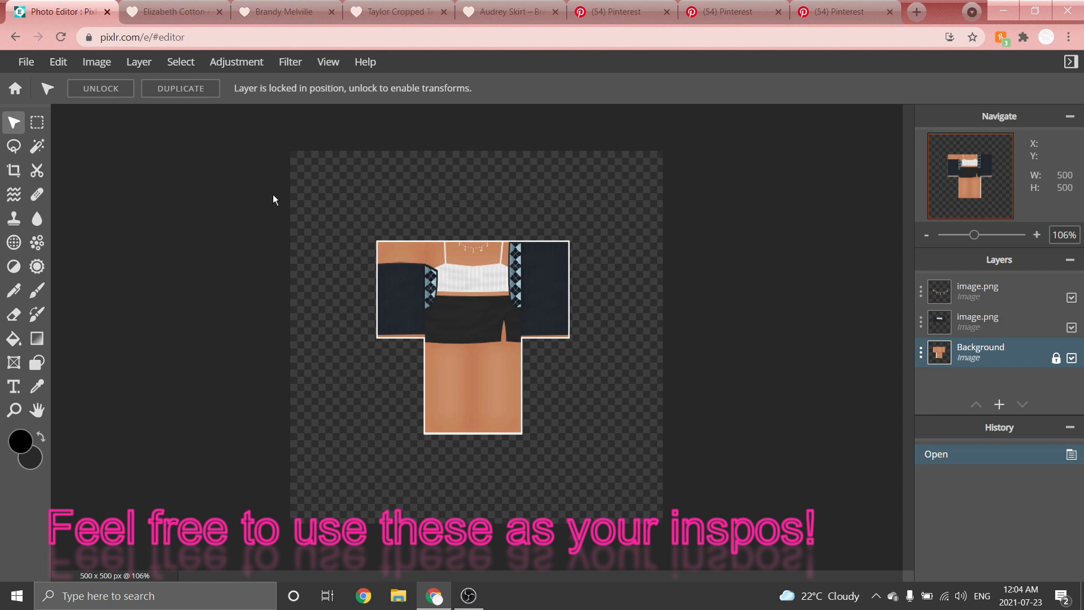
Review the Audrey Skirt reference photos, then return to the shirt template.
left_click(505, 12)
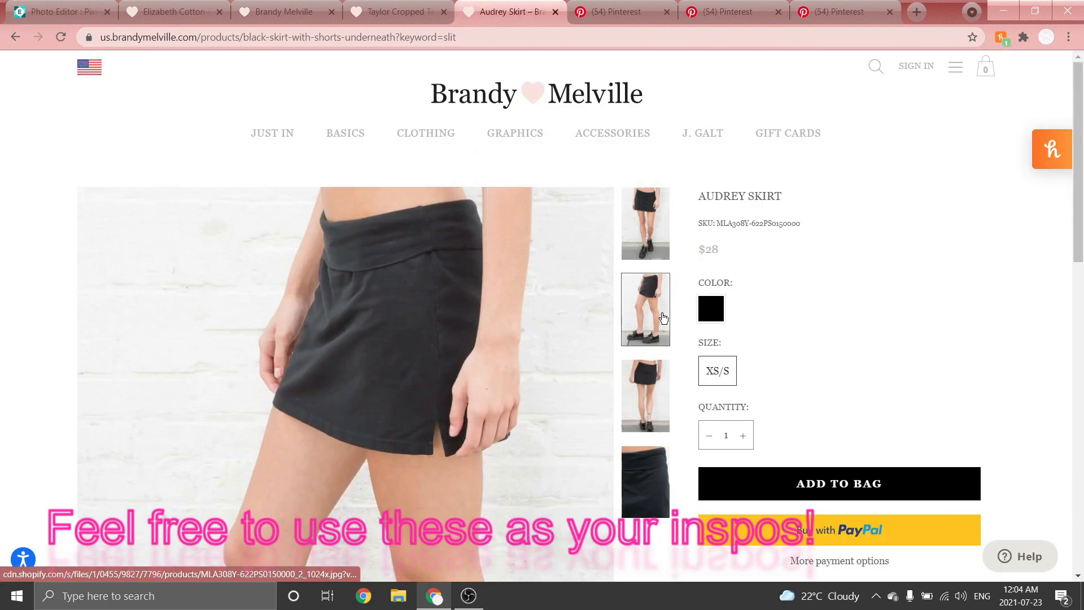
left_click(644, 376)
left_click(653, 476)
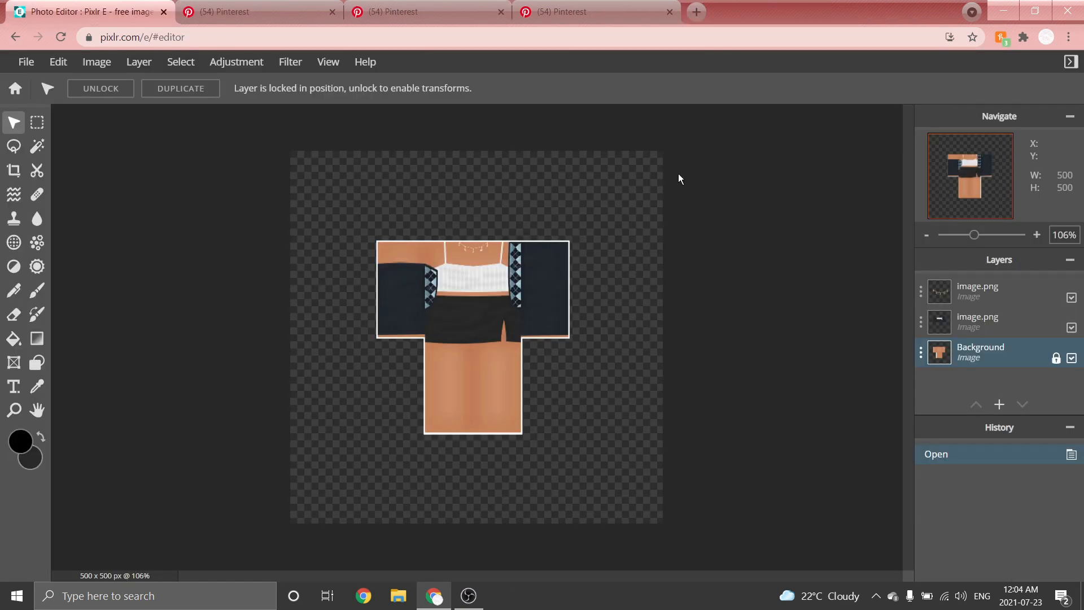
scroll(717, 160, "down", 3)
scroll(649, 163, "up", 2)
Switch to the blank advanced template image and view it at different zoom levels.
left_click(283, 11)
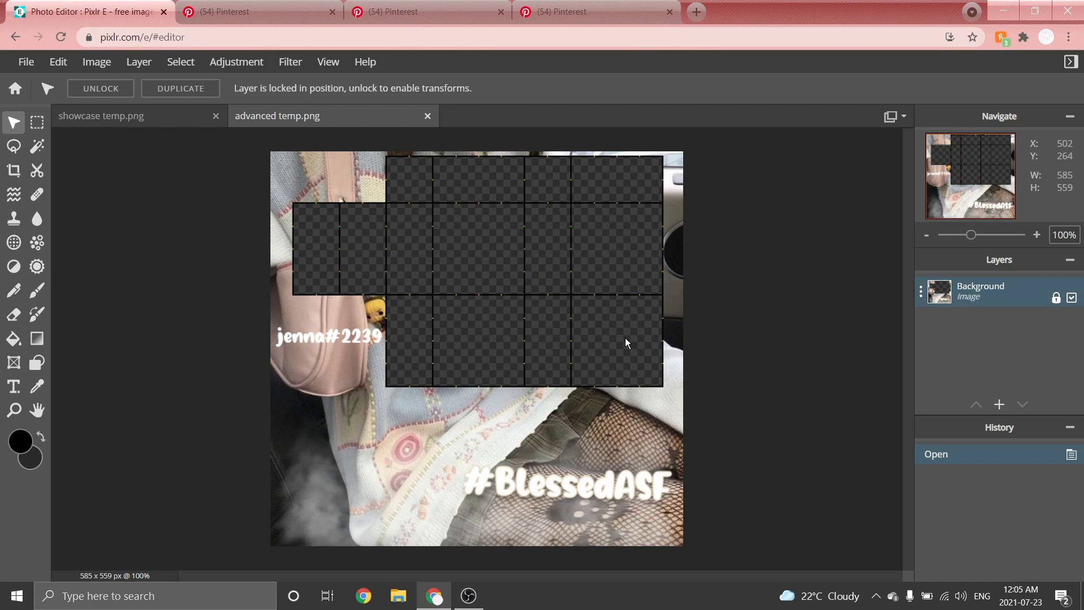
scroll(625, 338, "down", 2)
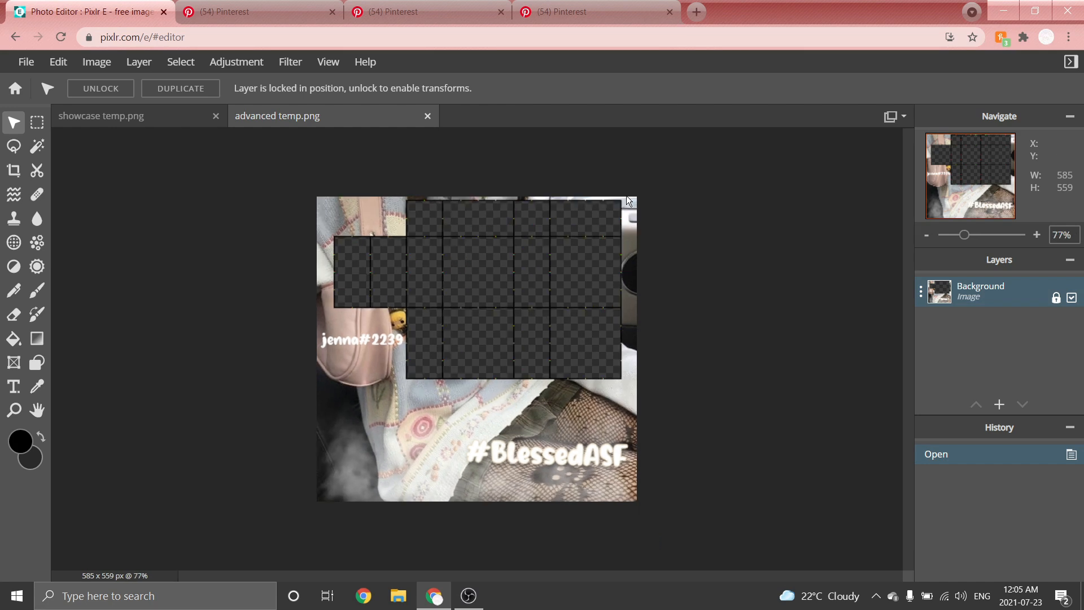
scroll(635, 219, "up", 2)
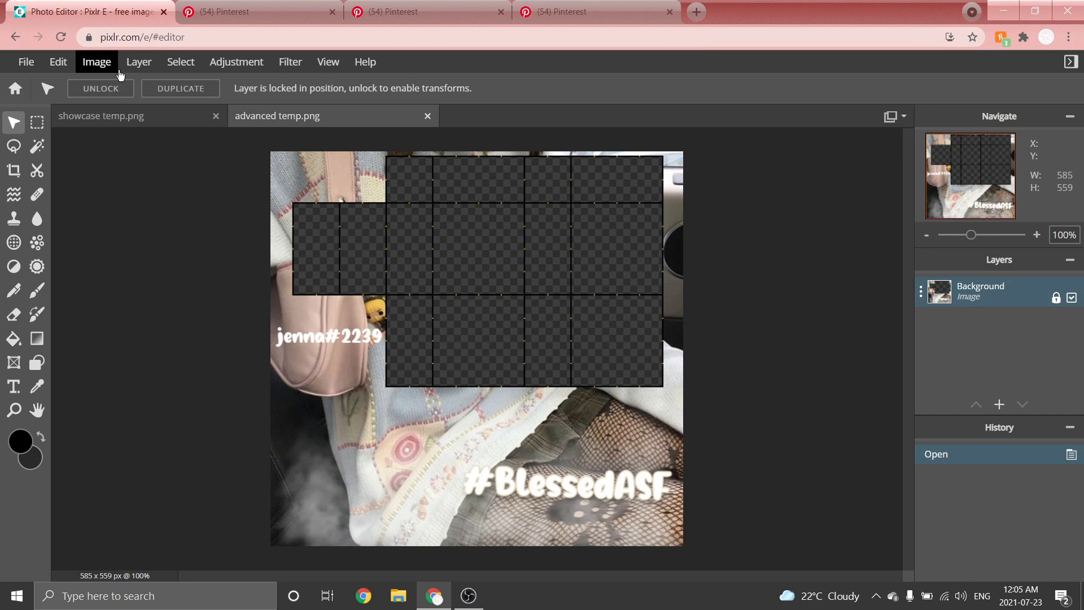
Add a new layer and move it beneath the Background template layer.
left_click(138, 62)
left_click(136, 85)
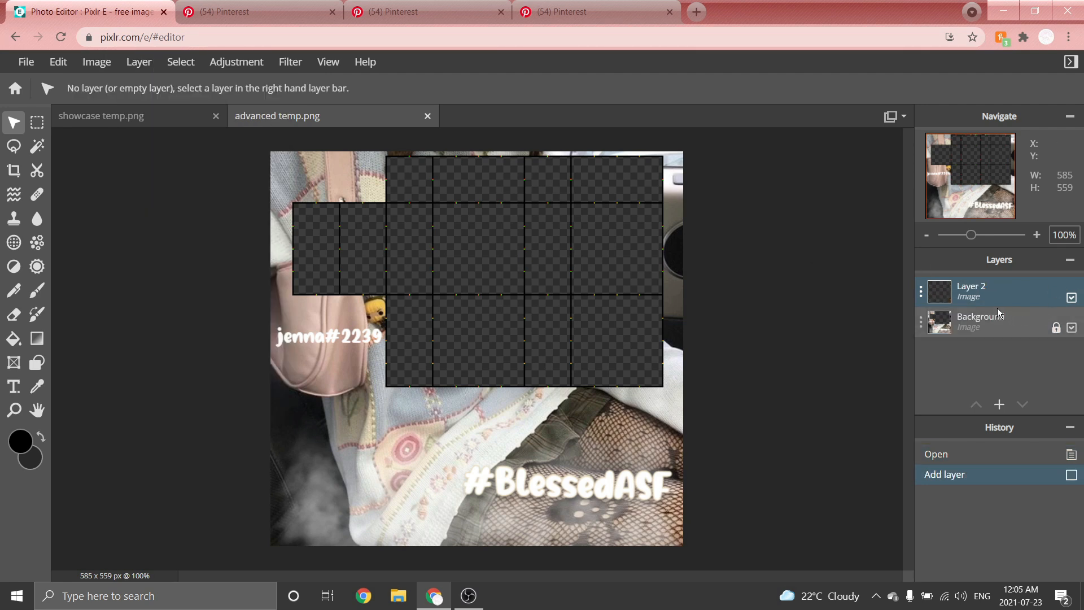
left_click_drag(986, 302, 986, 330)
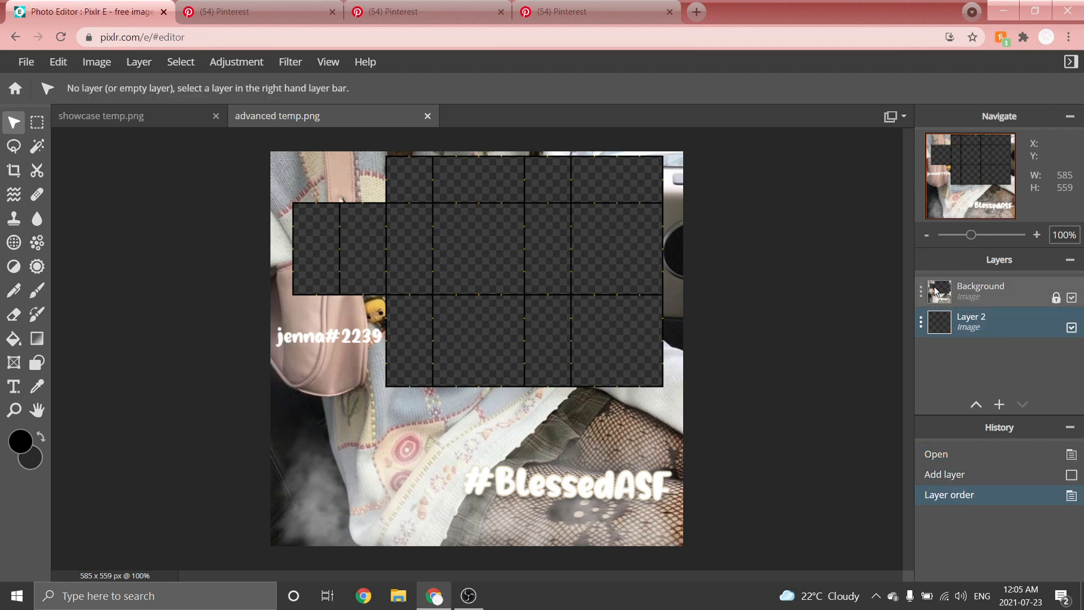
Set the primary colour to white, #FFFFFF.
scroll(297, 178, "down", 1)
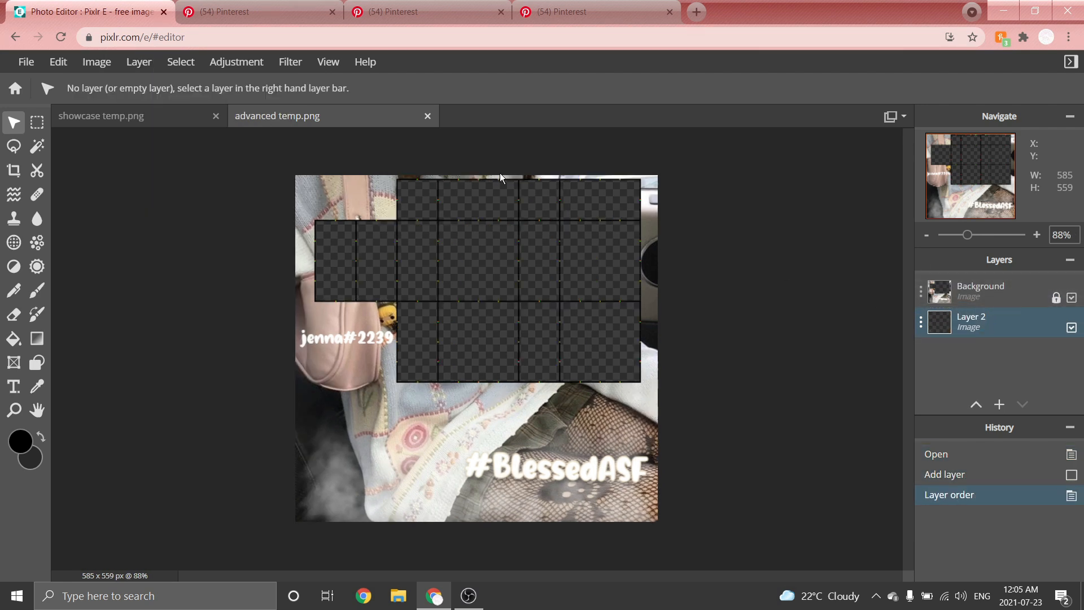
left_click(21, 445)
left_click_drag(398, 317, 347, 208)
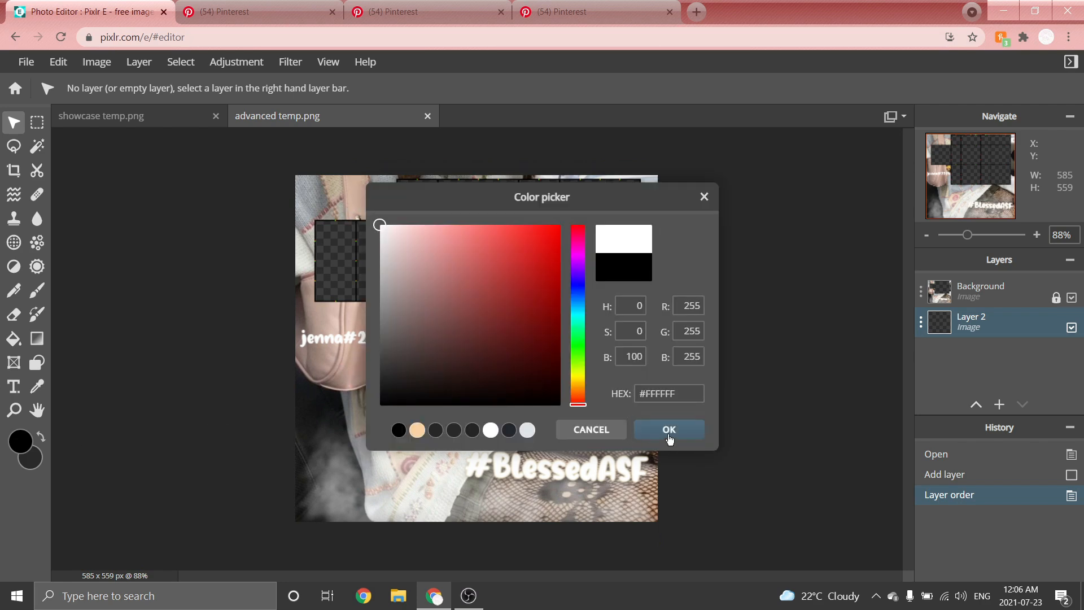
left_click(668, 435)
Choose the Shape tool in Draw mode with a freehand line type and outline width 2.
scroll(436, 335, "down", 2)
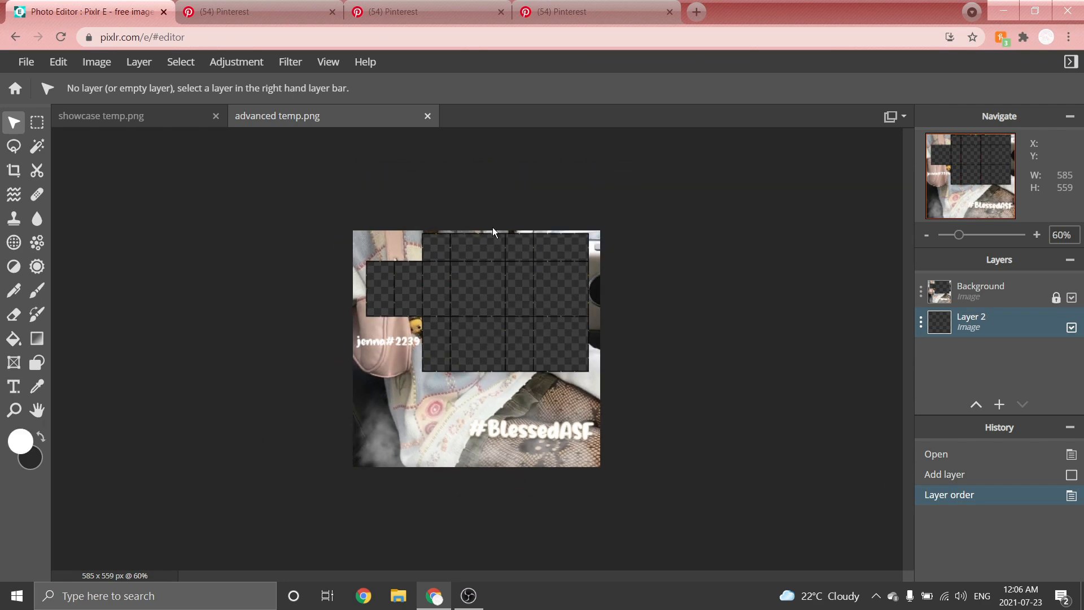
scroll(493, 229, "up", 3)
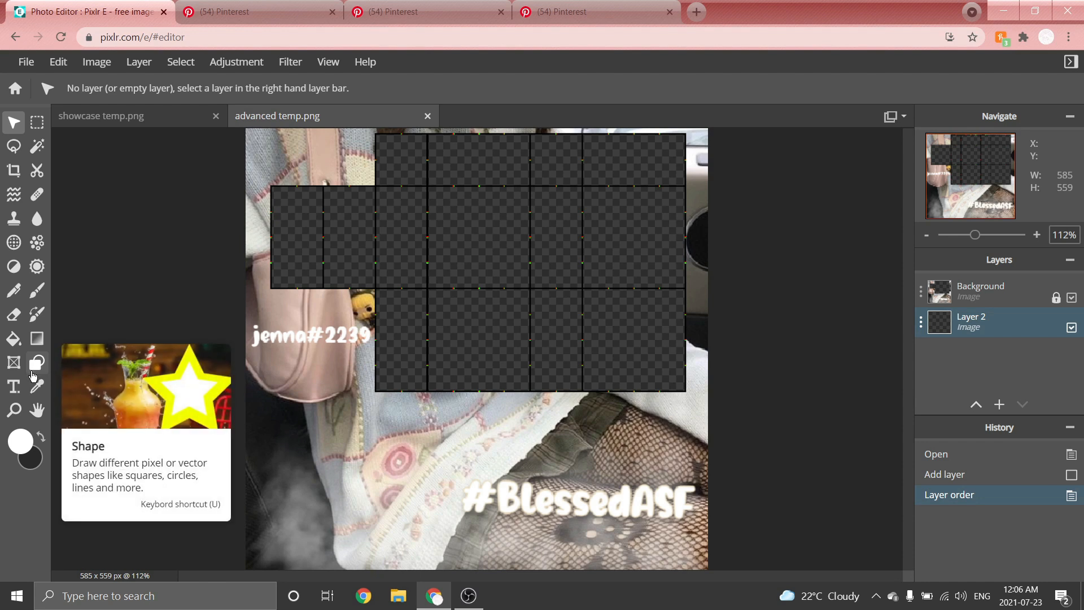
left_click(33, 376)
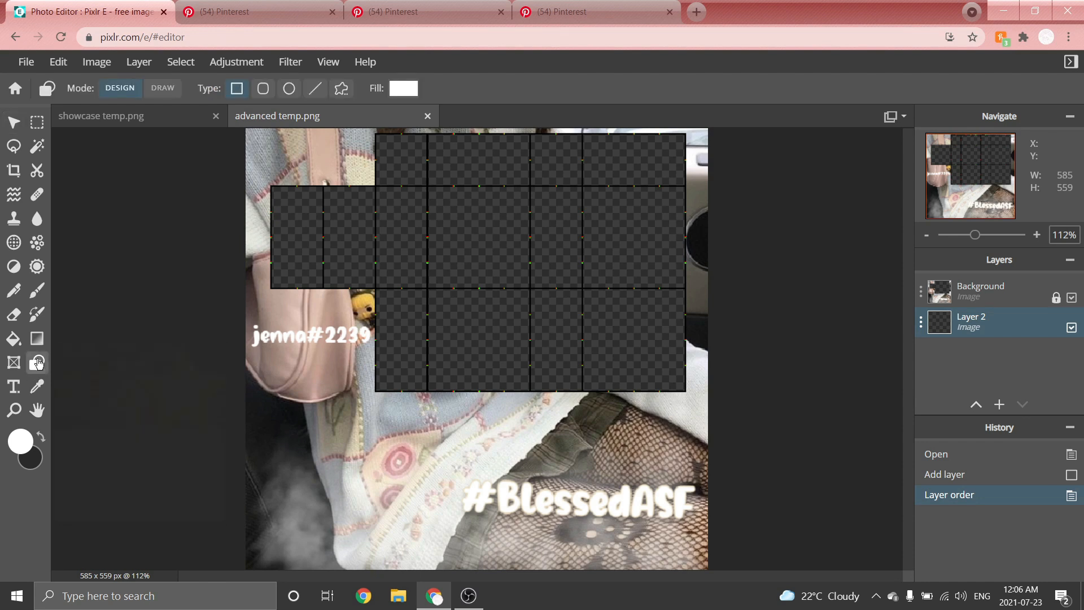
left_click(161, 89)
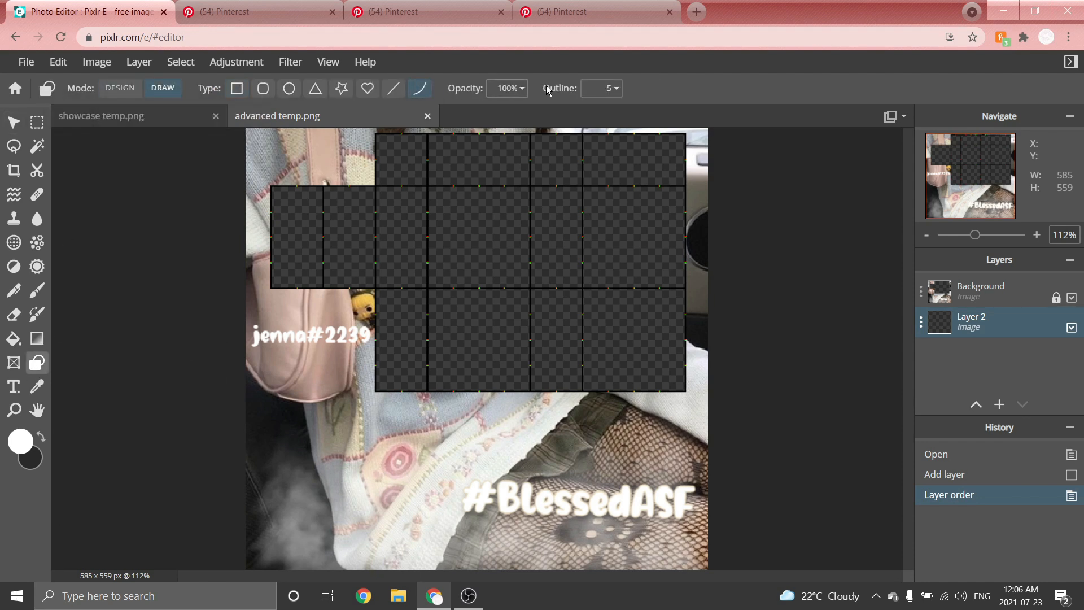
left_click(609, 88)
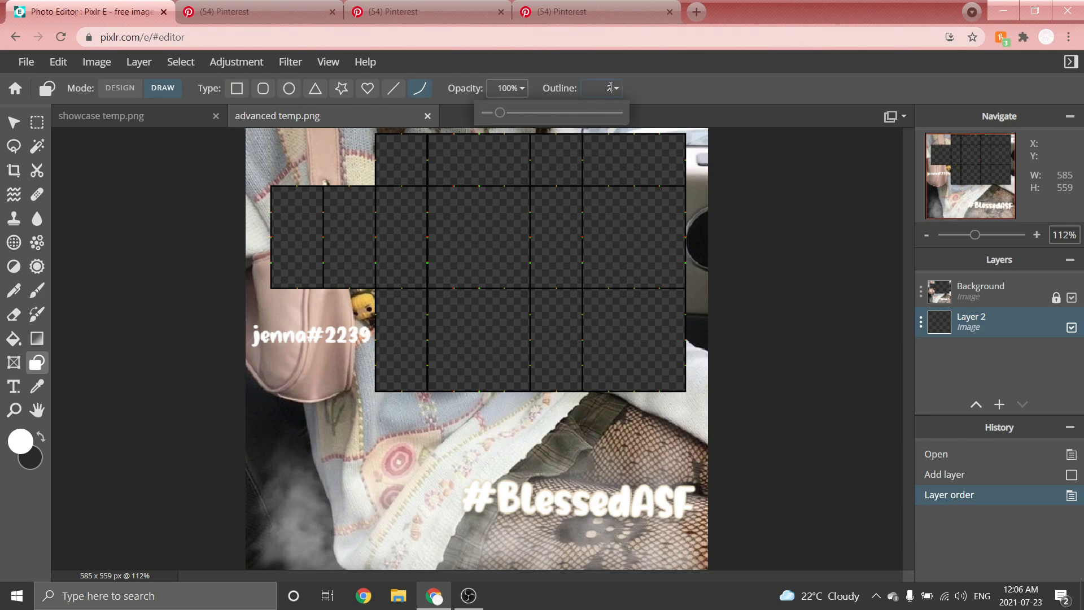
type("2")
Draw a vertical white line down the middle of a template panel on the new layer.
scroll(561, 181, "up", 5)
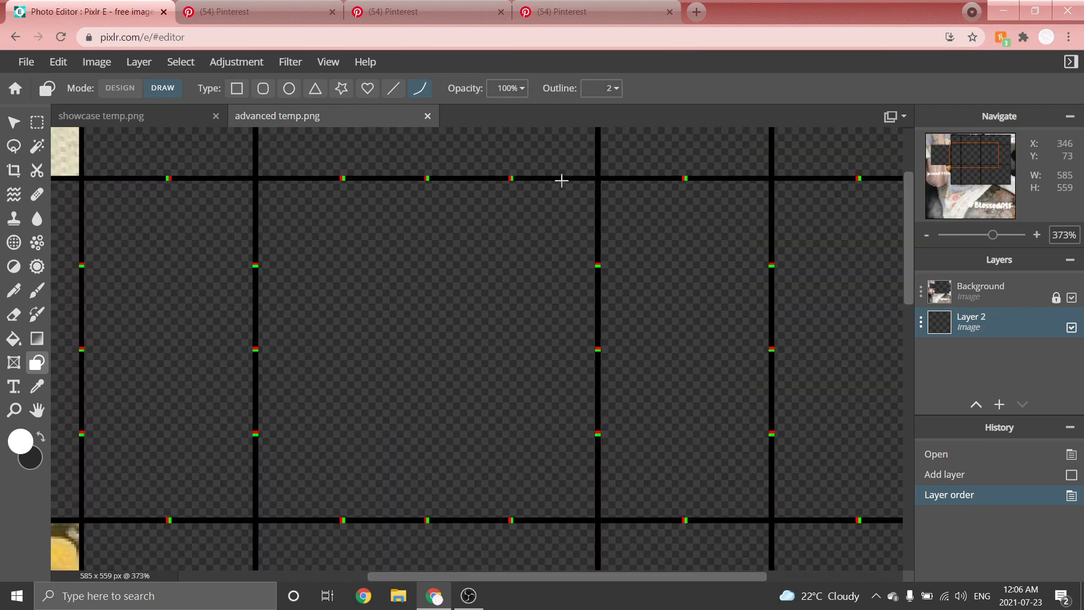
left_click_drag(560, 180, 554, 389)
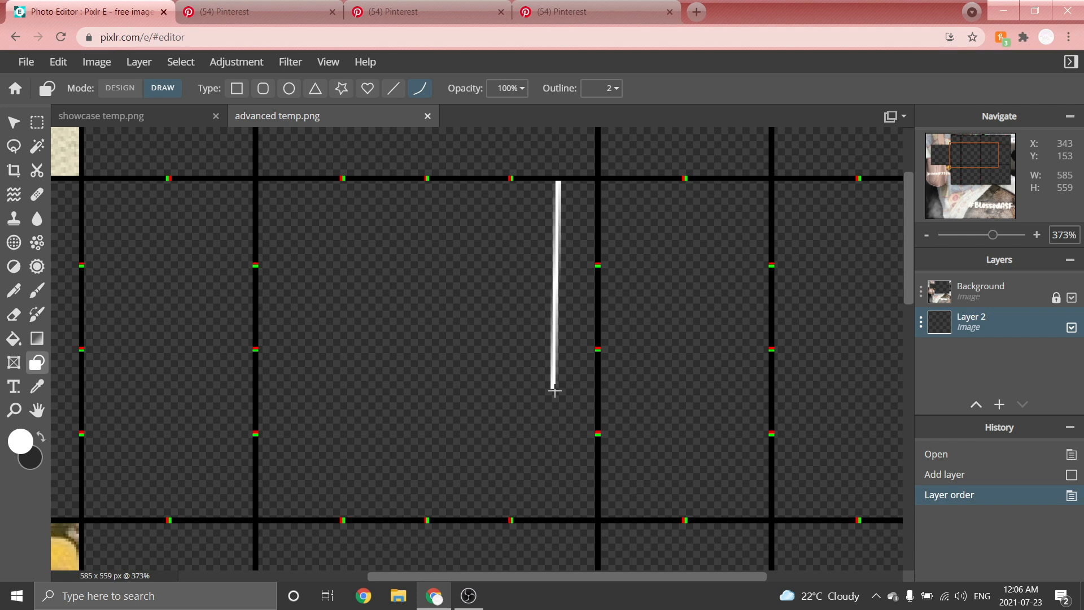
Finish the vertical line and add a short white horizontal line from its bottom end to the panel's right edge.
left_click_drag(554, 390, 554, 390)
left_click(545, 330)
scroll(564, 374, "up", 5)
scroll(548, 384, "down", 3)
scroll(556, 377, "up", 4)
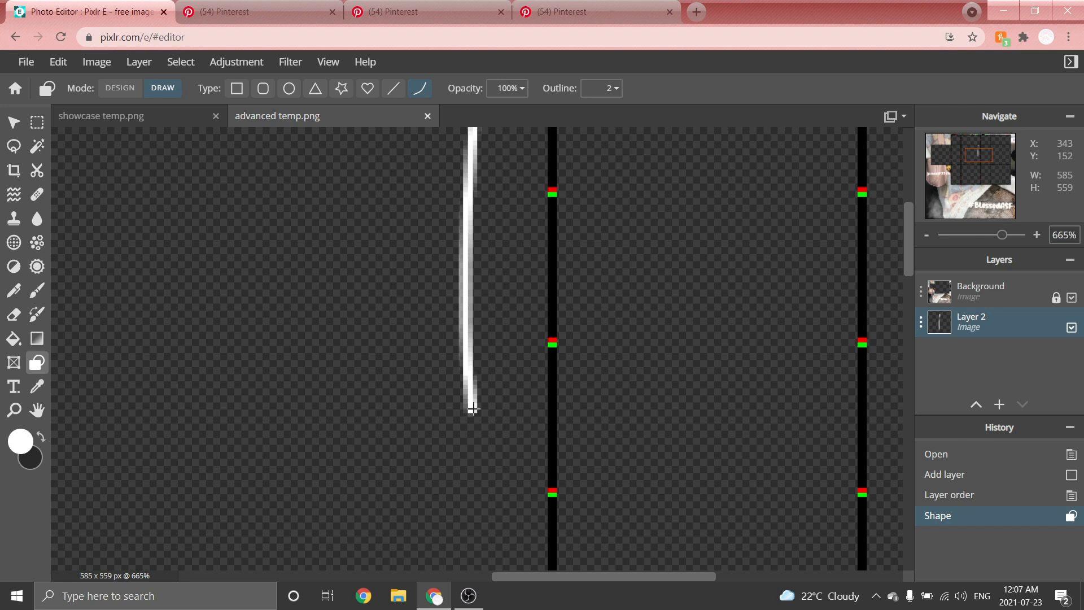
left_click_drag(472, 409, 549, 422)
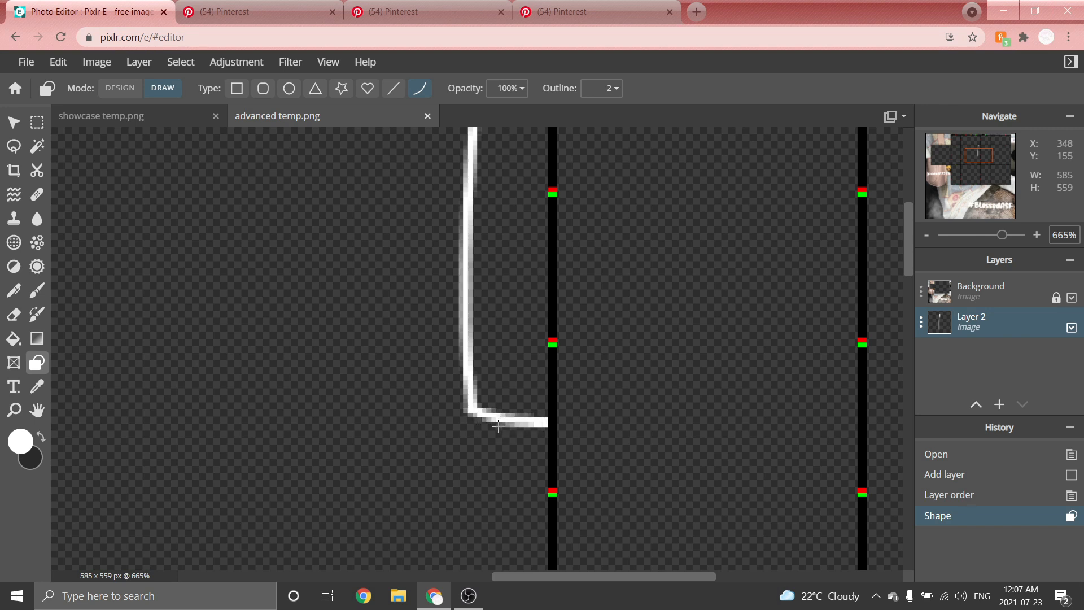
left_click(486, 430)
Draw a curved white outline bulging out from the left edge of the panel and returning to that edge lower down.
scroll(563, 206, "down", 8)
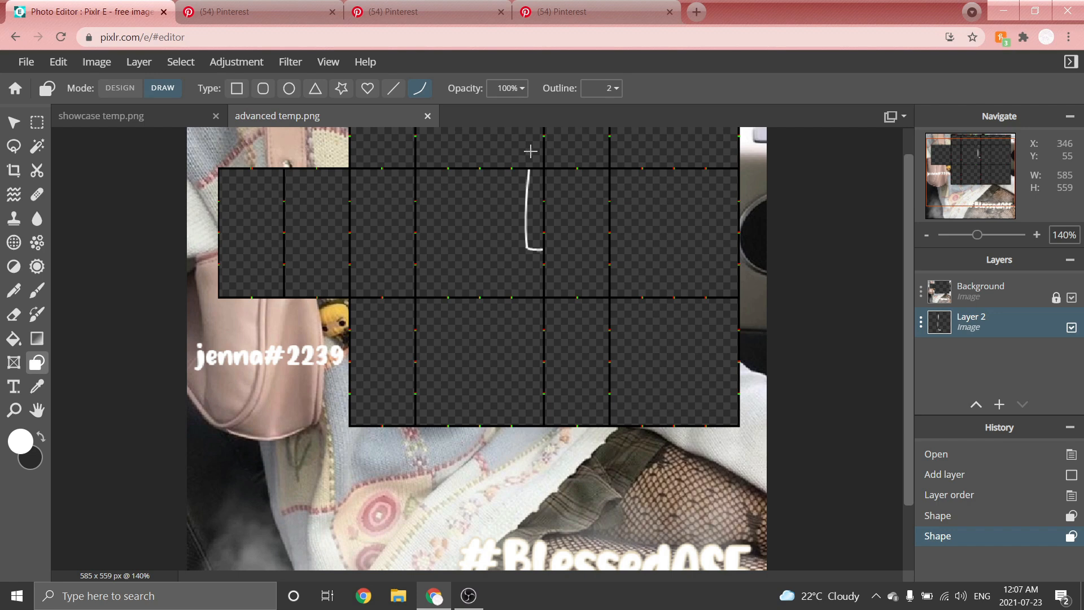
scroll(398, 157, "up", 5)
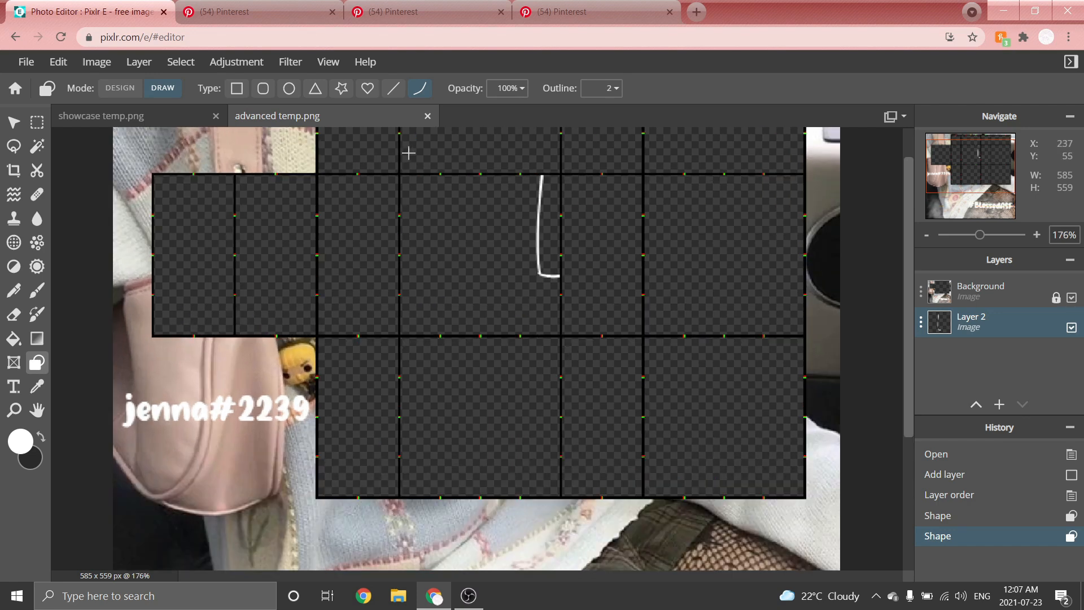
scroll(350, 254, "up", 2)
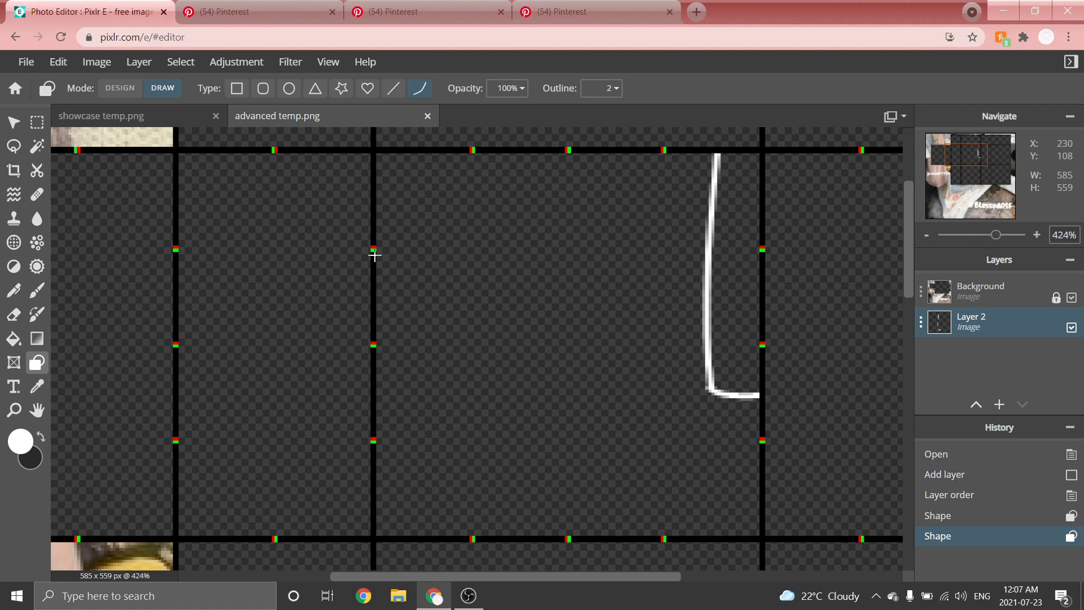
left_click_drag(374, 255, 434, 279)
left_click_drag(414, 268, 411, 262)
left_click(410, 262)
scroll(409, 261, "down", 5)
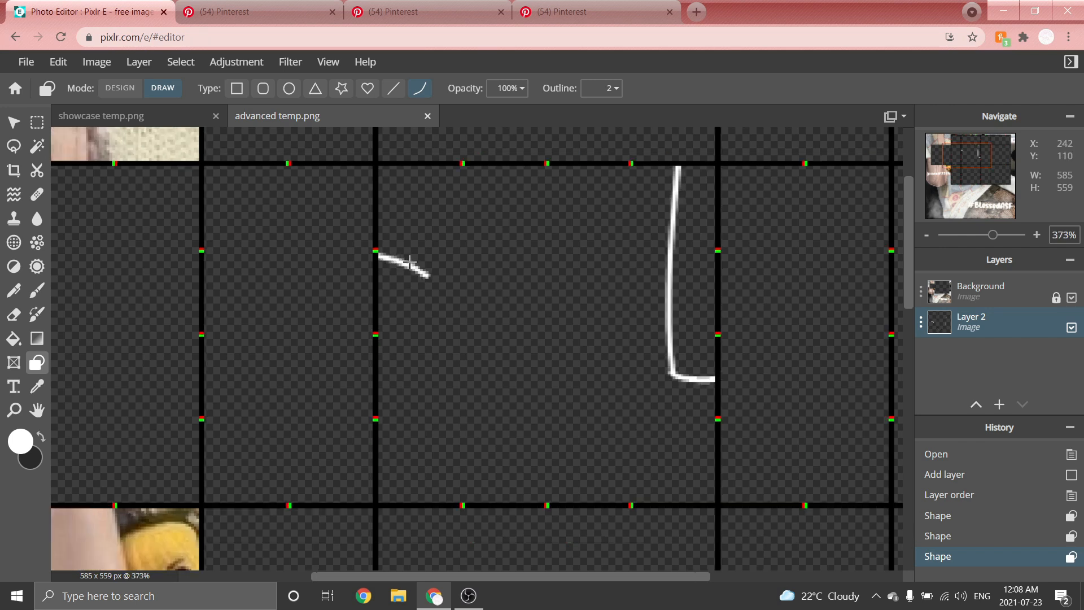
scroll(464, 283, "up", 4)
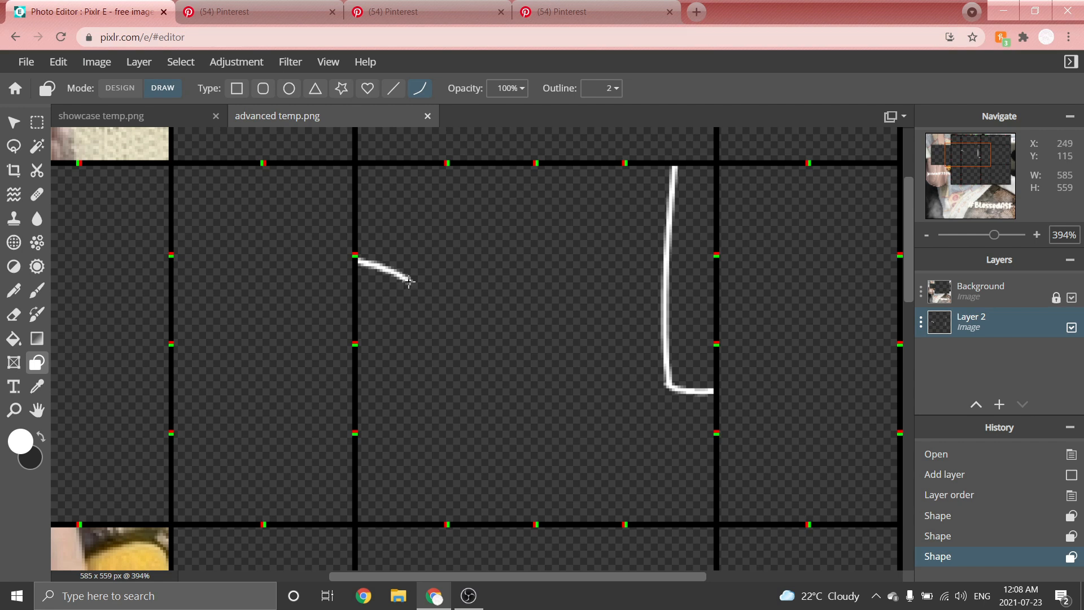
left_click_drag(409, 281, 407, 301)
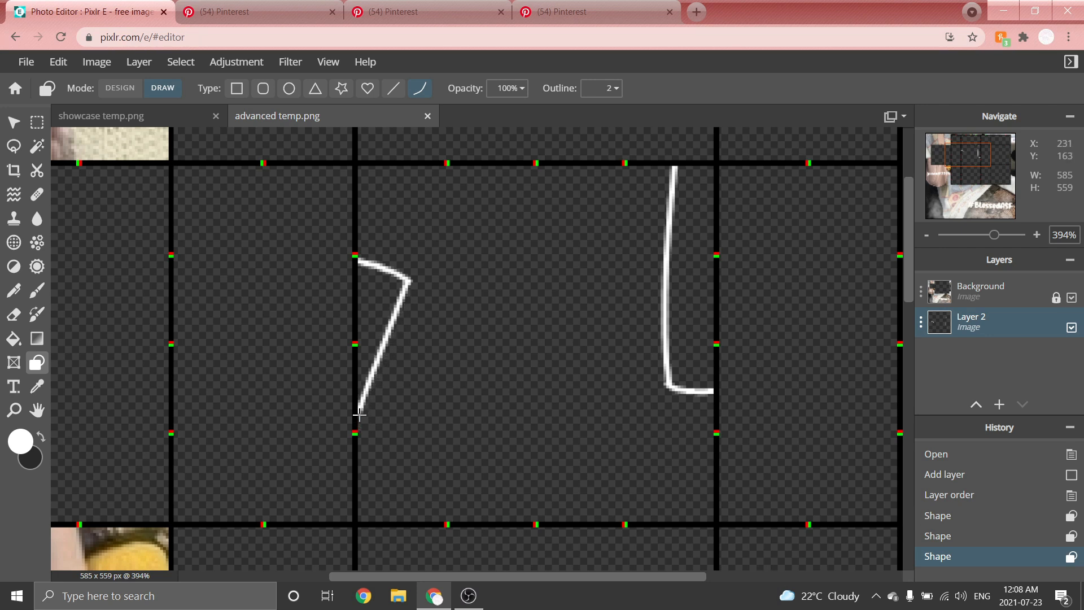
left_click(359, 416)
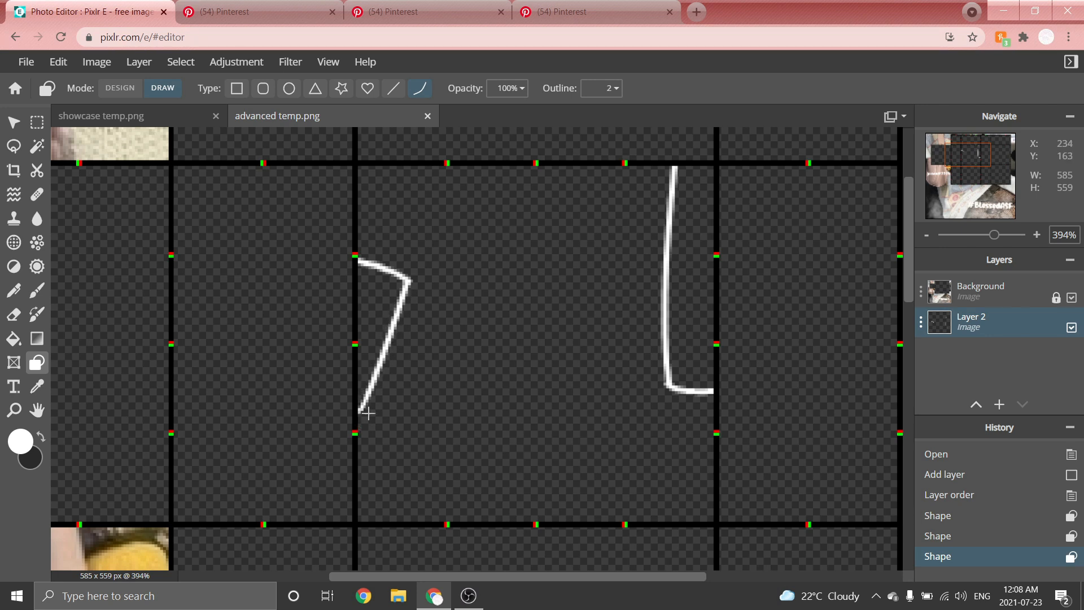
left_click(395, 397)
Extend the vertical white line upward across the seam into the panel above, up to its top edge.
key("ctrl+0")
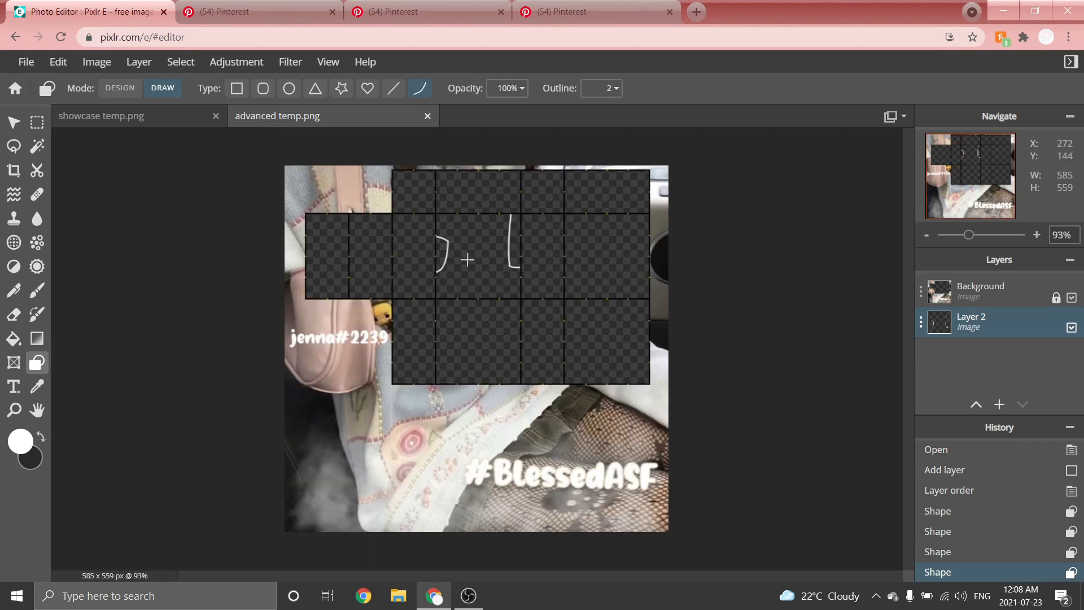
scroll(559, 166, "up", 5)
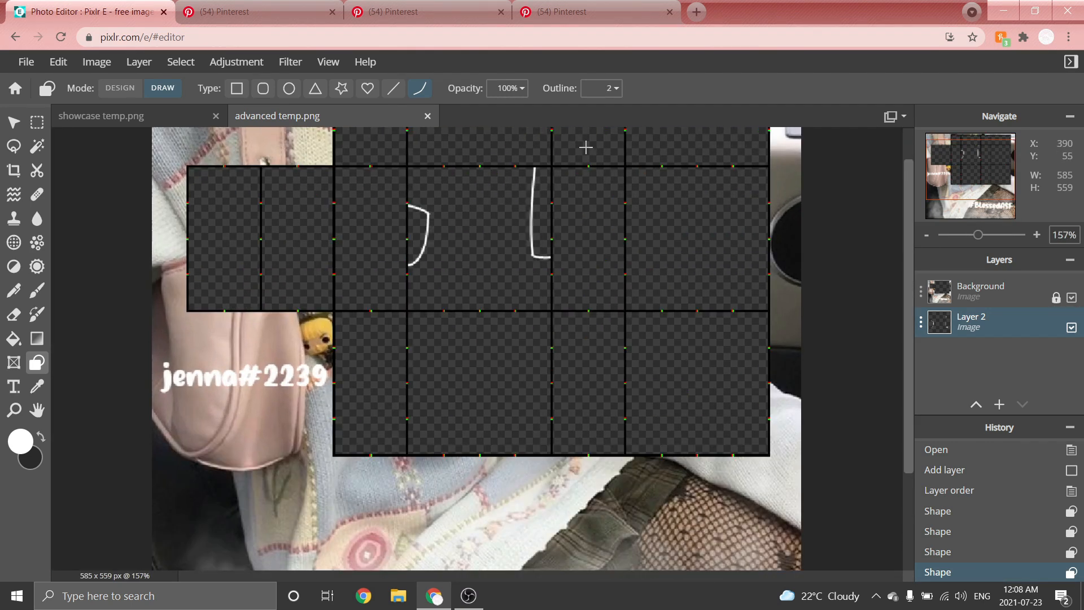
scroll(602, 154, "up", 2)
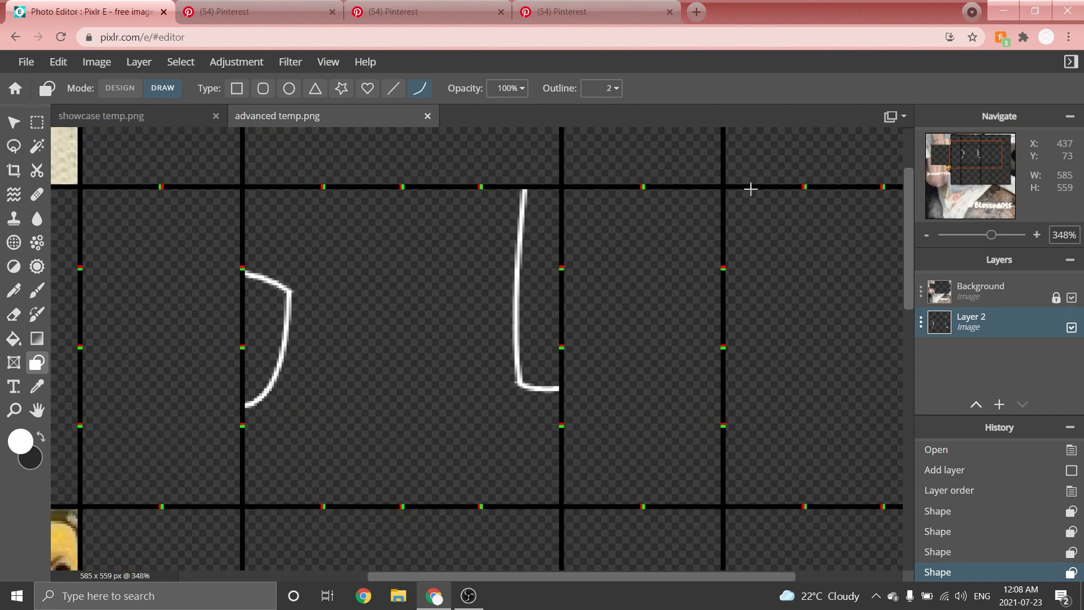
left_click_drag(909, 218, 912, 176)
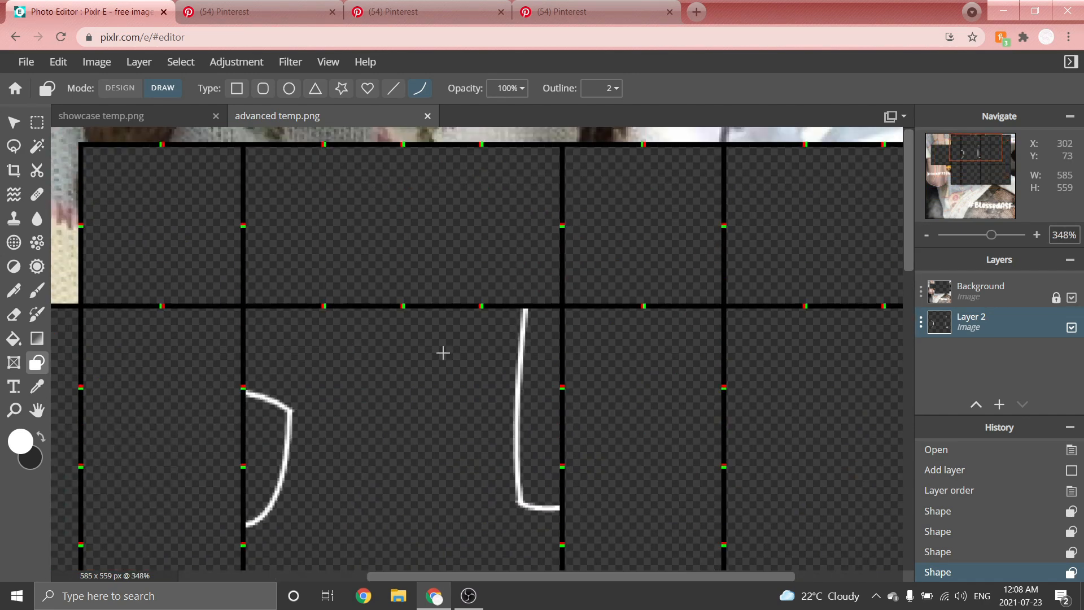
scroll(532, 133, "up", 1)
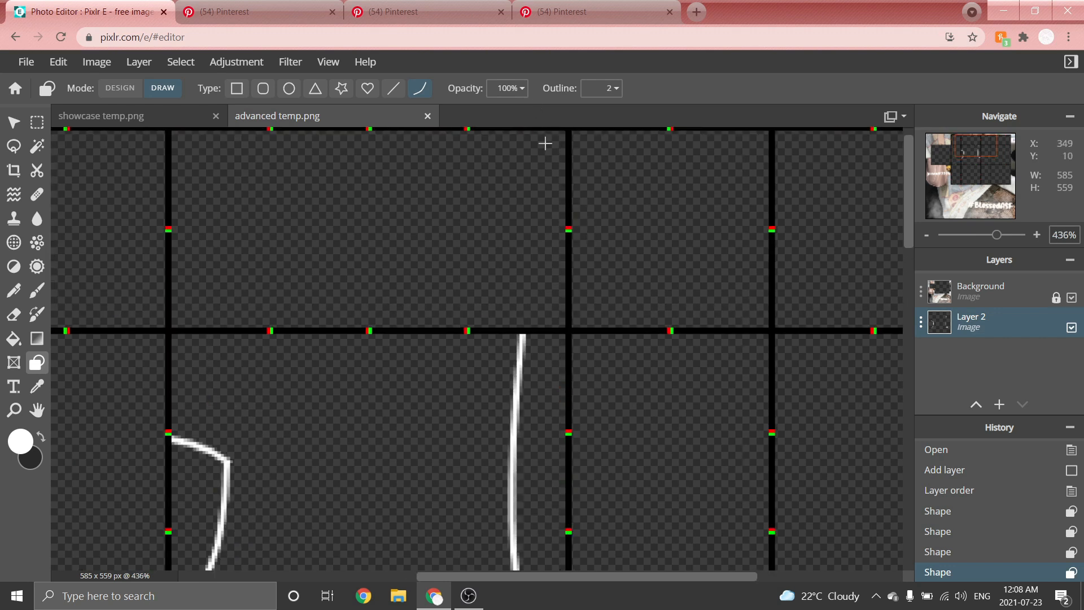
left_click_drag(906, 172, 912, 161)
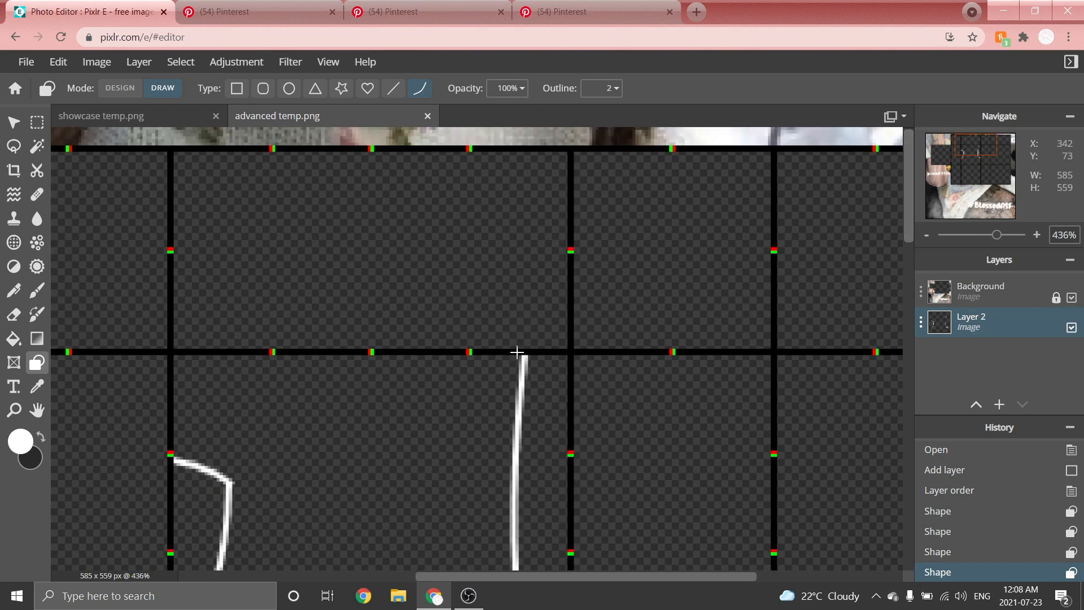
mouse_move(527, 345)
left_mouse_down()
mouse_move(501, 221)
mouse_move(498, 138)
mouse_move(495, 149)
left_mouse_up()
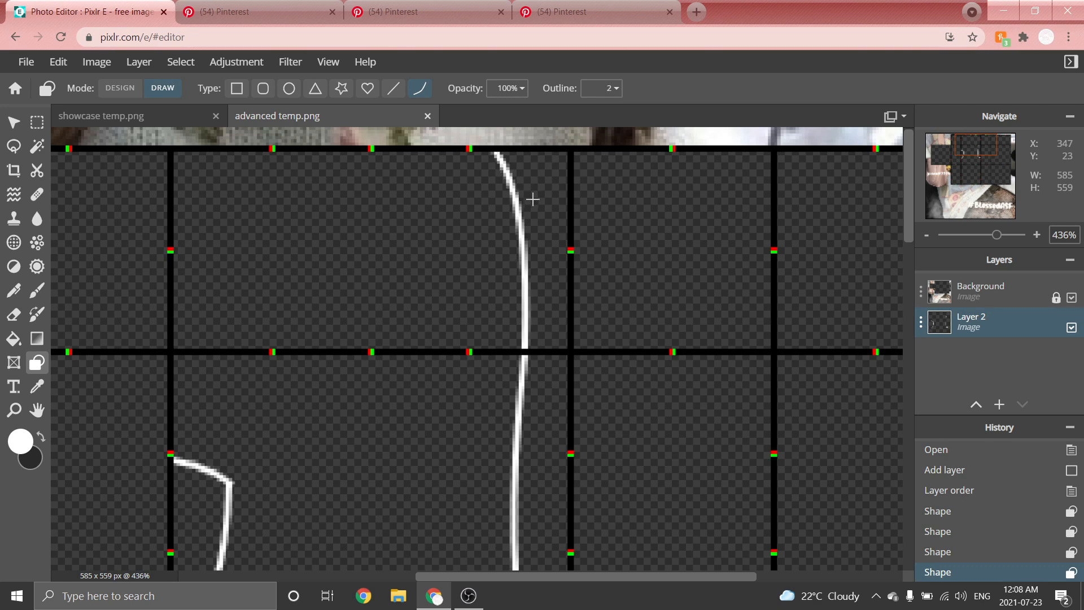
left_click(532, 199)
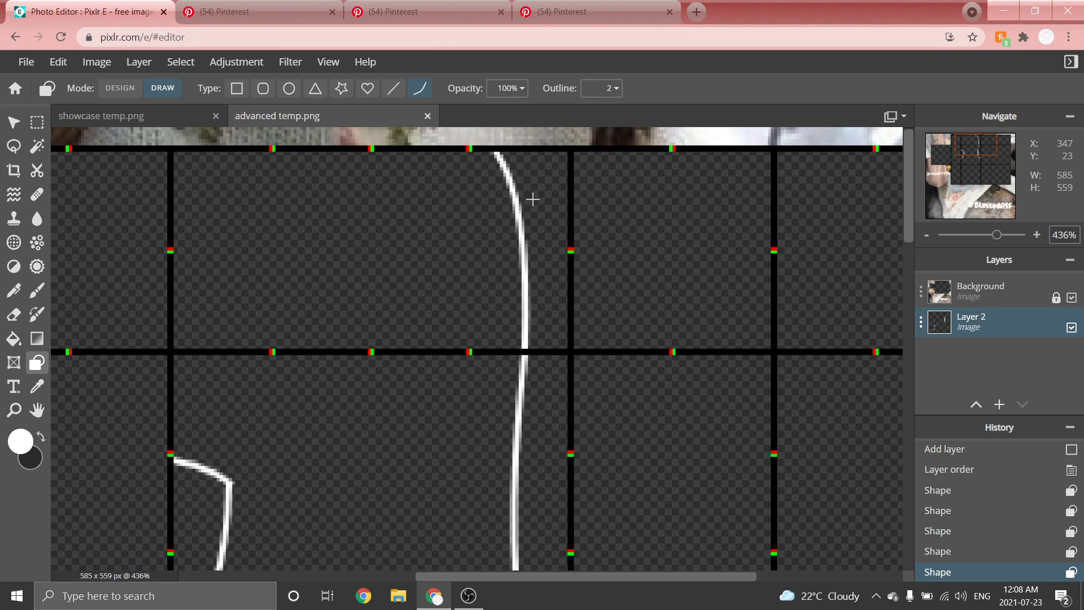
Draw two horizontal white lines from the curve's top and bottom ends leftward to the neighbouring panel's edge.
scroll(530, 198, "down", 10)
scroll(533, 184, "up", 7)
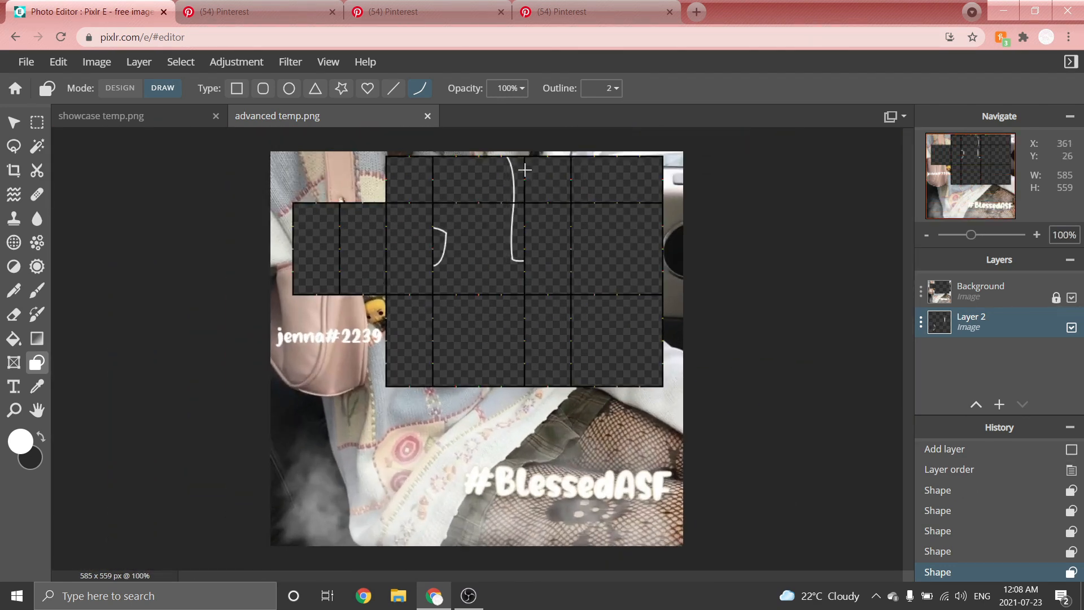
scroll(301, 208, "up", 4)
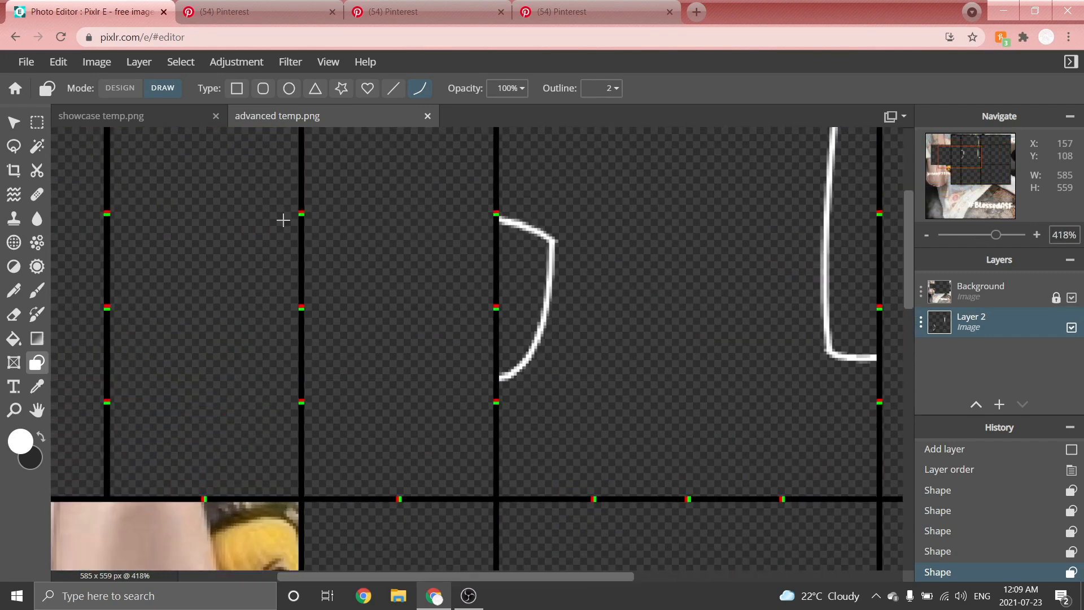
scroll(574, 231, "up", 1)
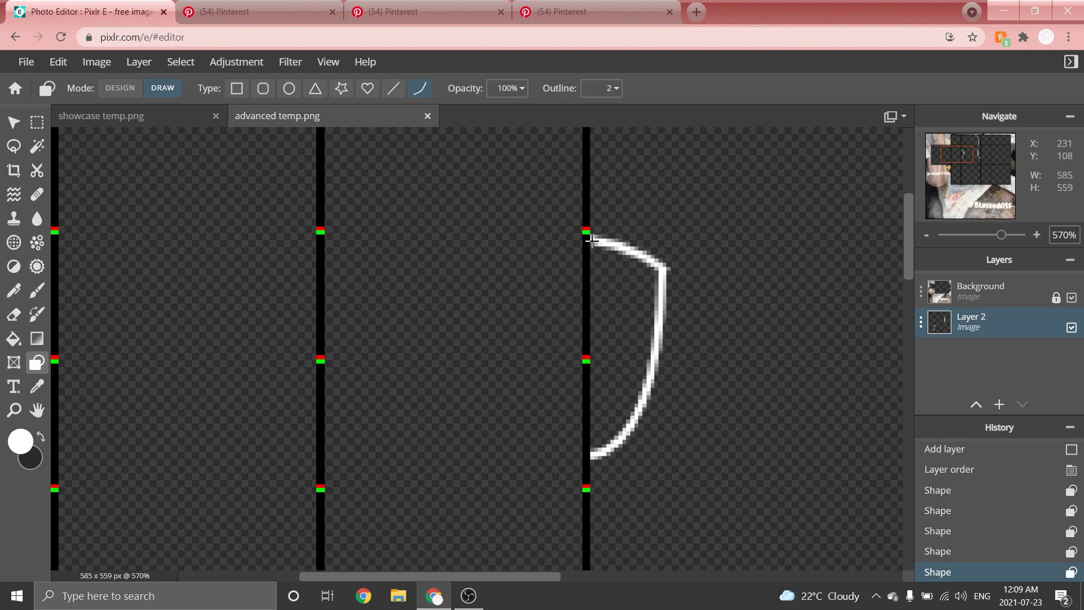
left_click_drag(589, 240, 322, 242)
scroll(593, 417, "up", 1)
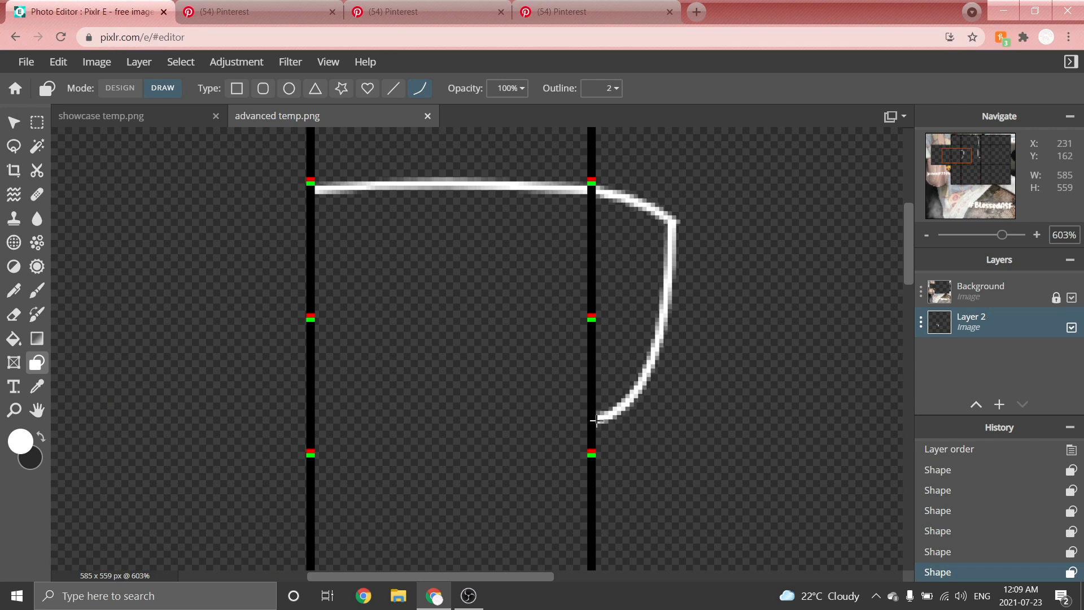
left_click_drag(596, 420, 312, 416)
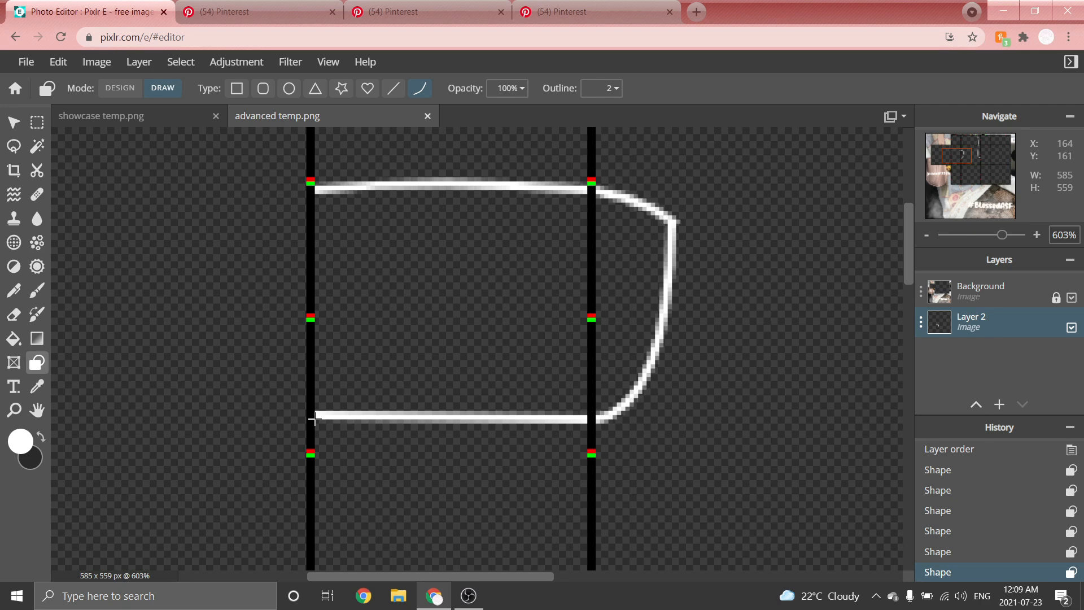
left_click(481, 434)
scroll(448, 301, "down", 10)
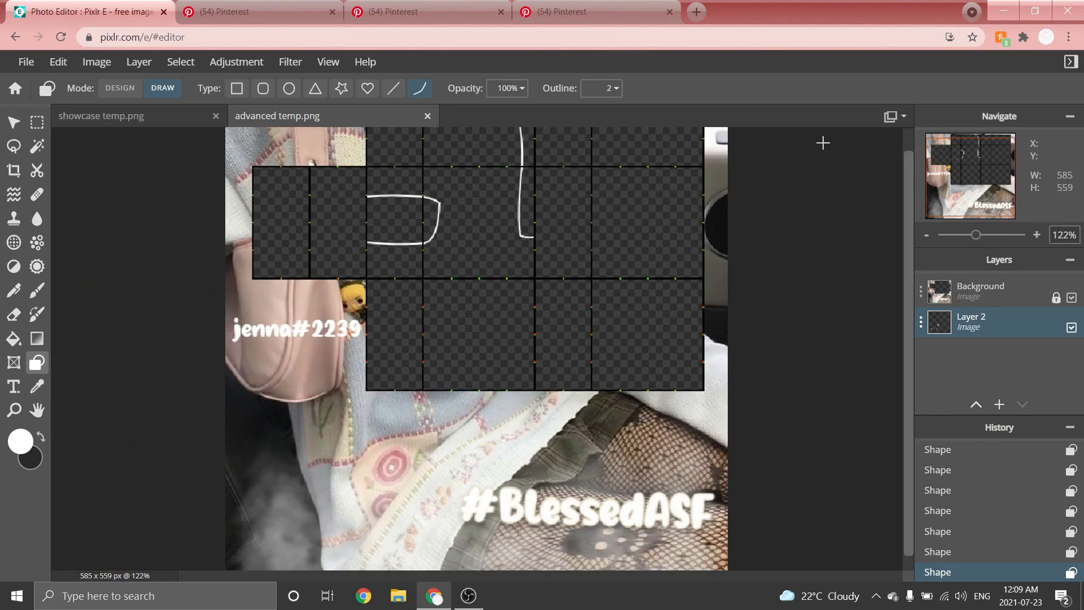
Extend the horizontal line at the bottom of the vertical line rightward across the next panels to the template's edge.
scroll(804, 150, "up", 8)
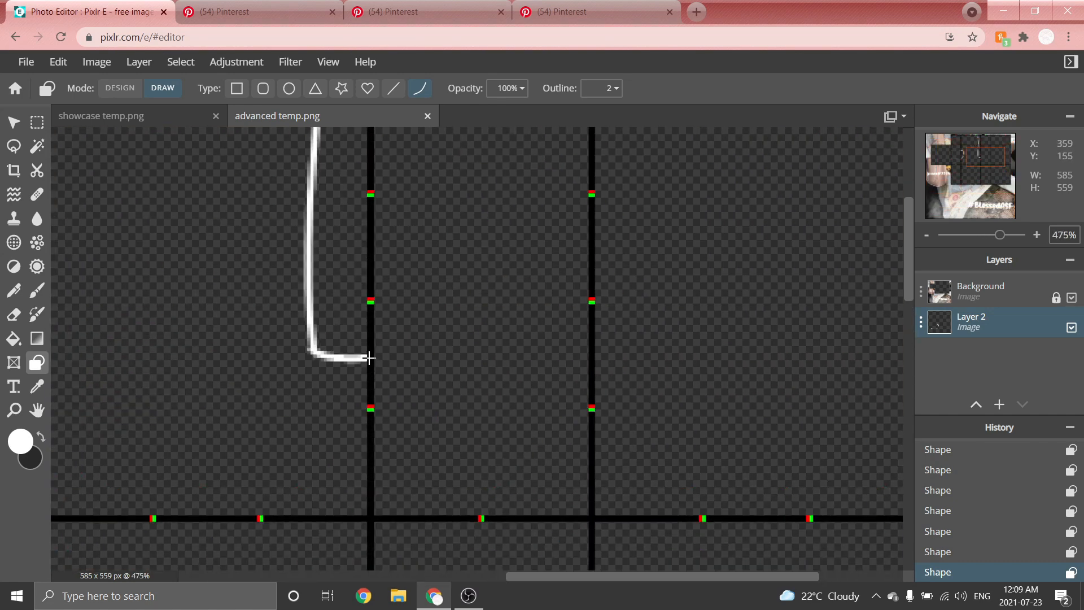
left_click_drag(366, 358, 593, 363)
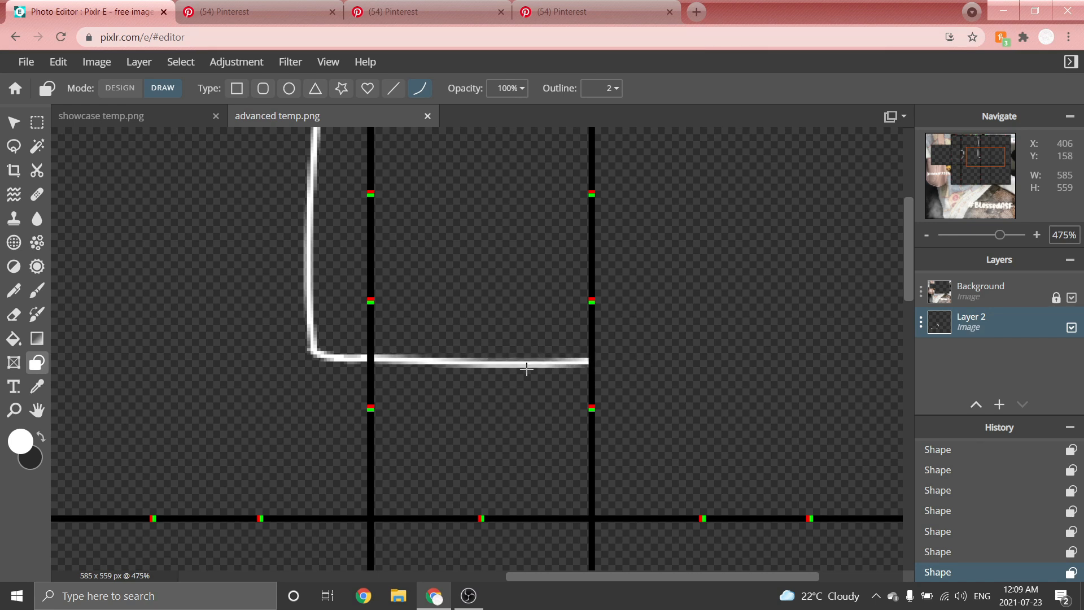
left_click(502, 371)
scroll(519, 288, "down", 3)
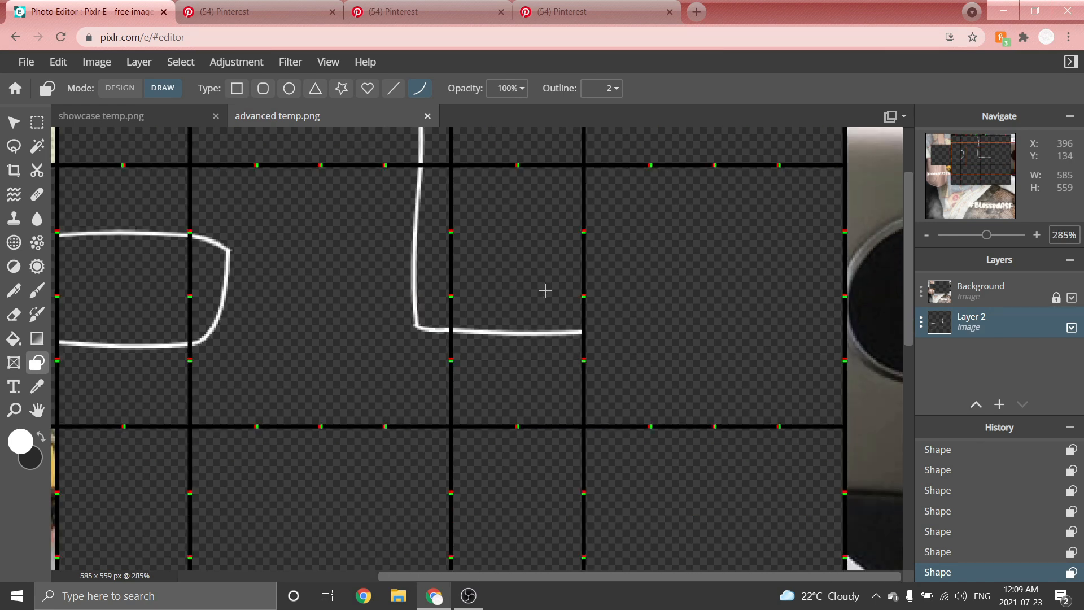
scroll(891, 280, "up", 2)
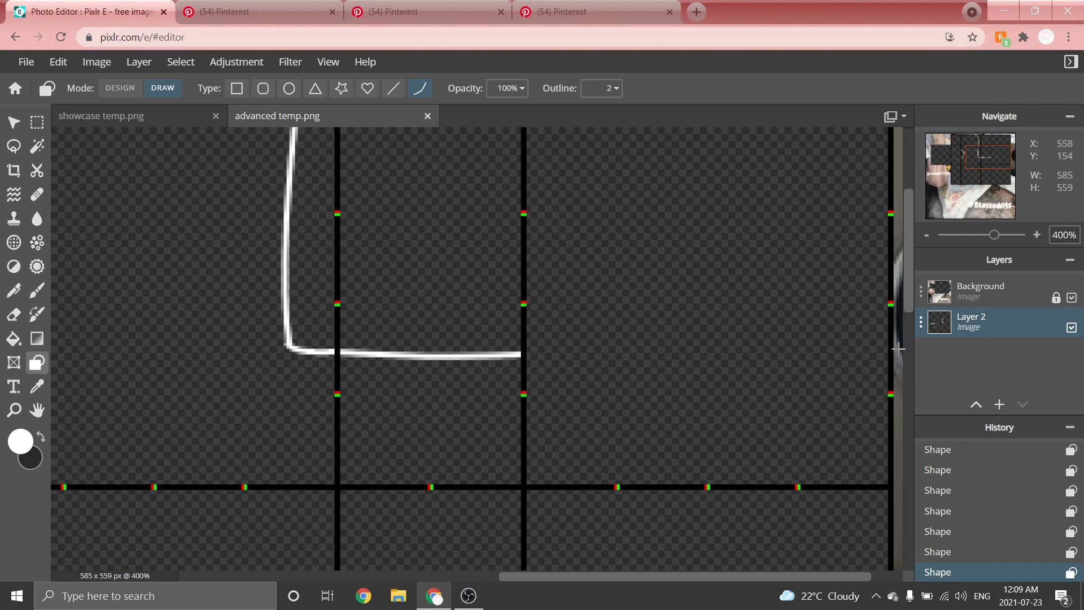
left_click_drag(532, 354, 898, 354)
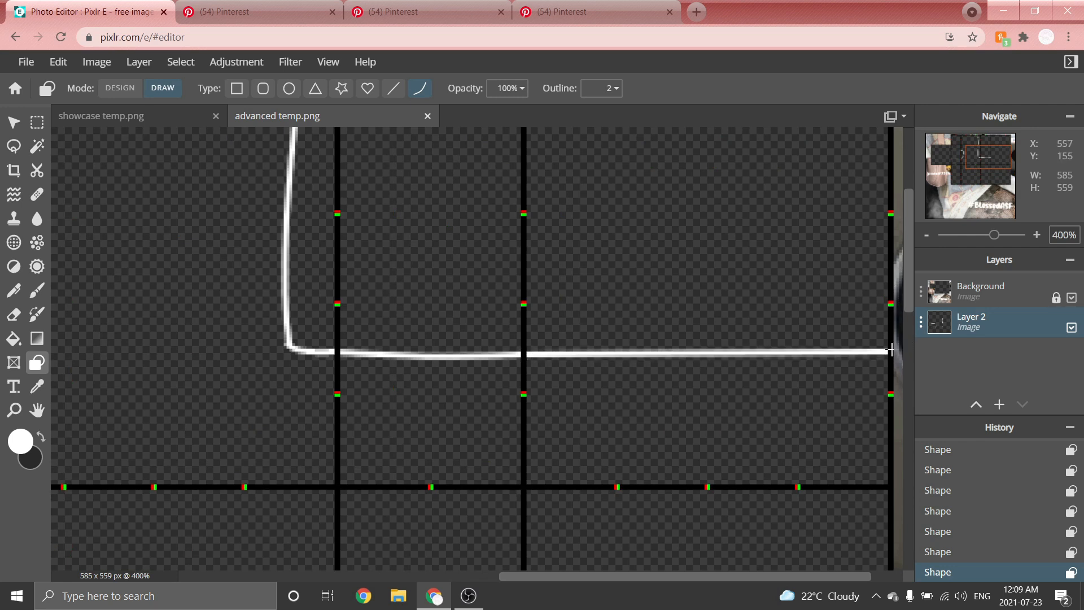
scroll(743, 370, "down", 4)
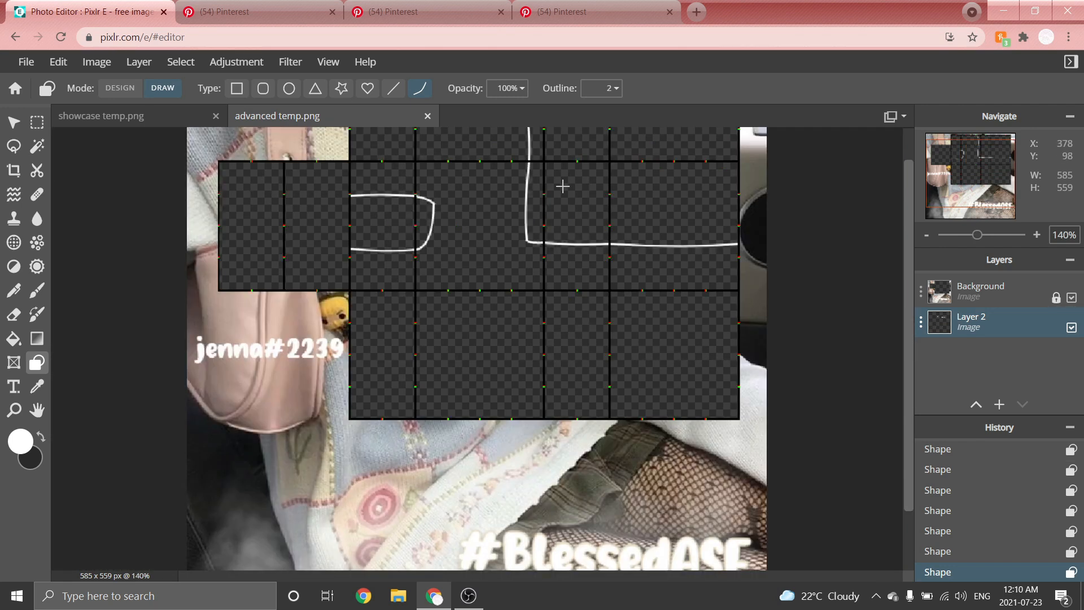
Select the top panel above the vertical line with the Marquee Select tool and copy the selection.
scroll(828, 174, "up", 1)
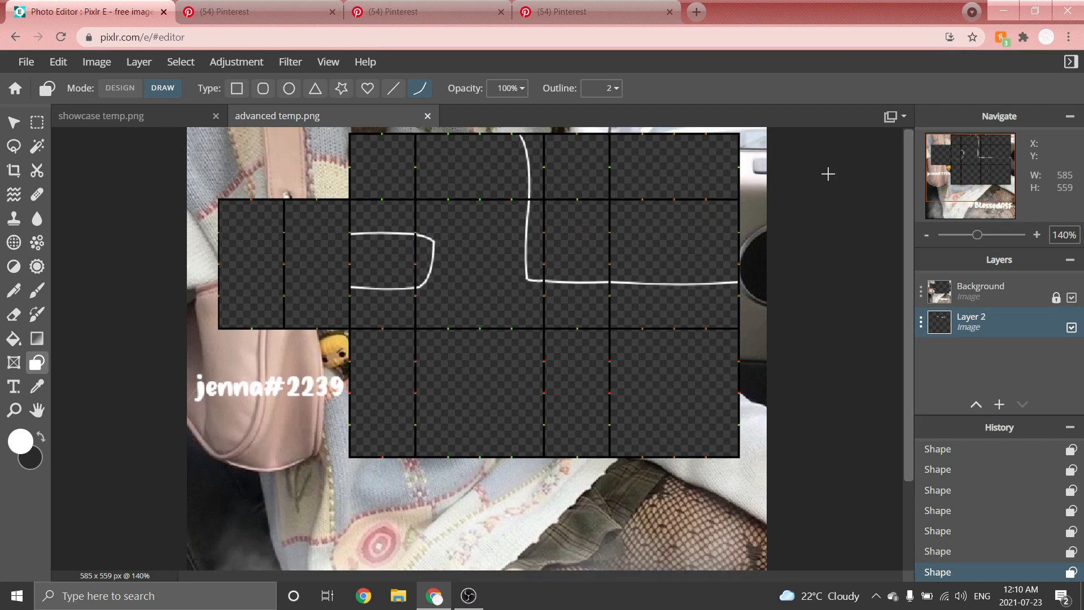
left_click(37, 123)
scroll(489, 149, "up", 5)
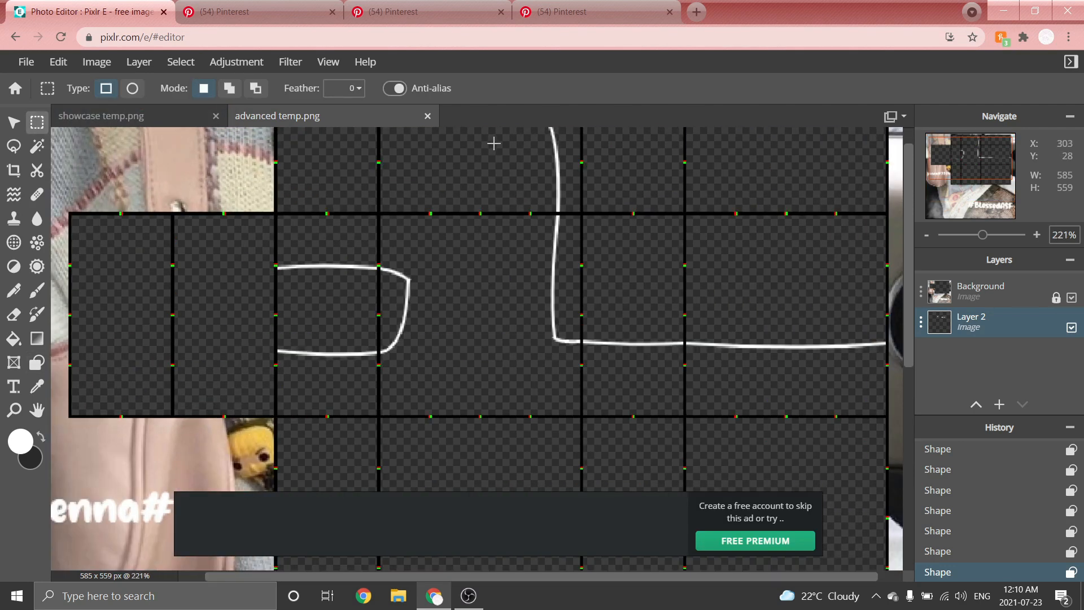
mouse_move(905, 168)
left_mouse_down()
mouse_move(906, 152)
mouse_move(908, 163)
left_mouse_up()
scroll(494, 151, "up", 3)
left_click_drag(276, 155, 714, 375)
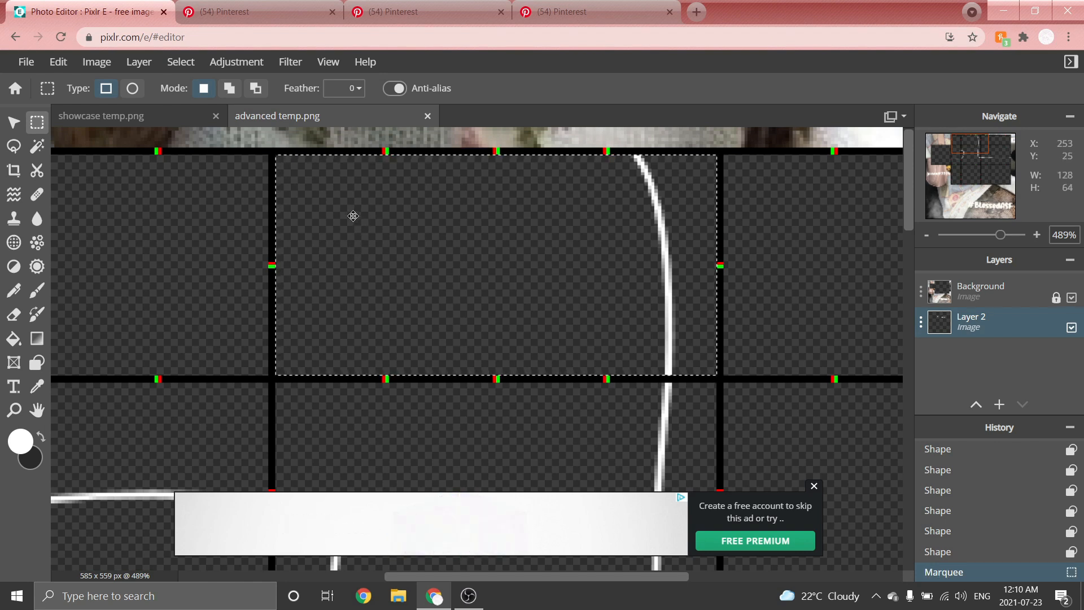
scroll(510, 281, "down", 2)
left_click(814, 486)
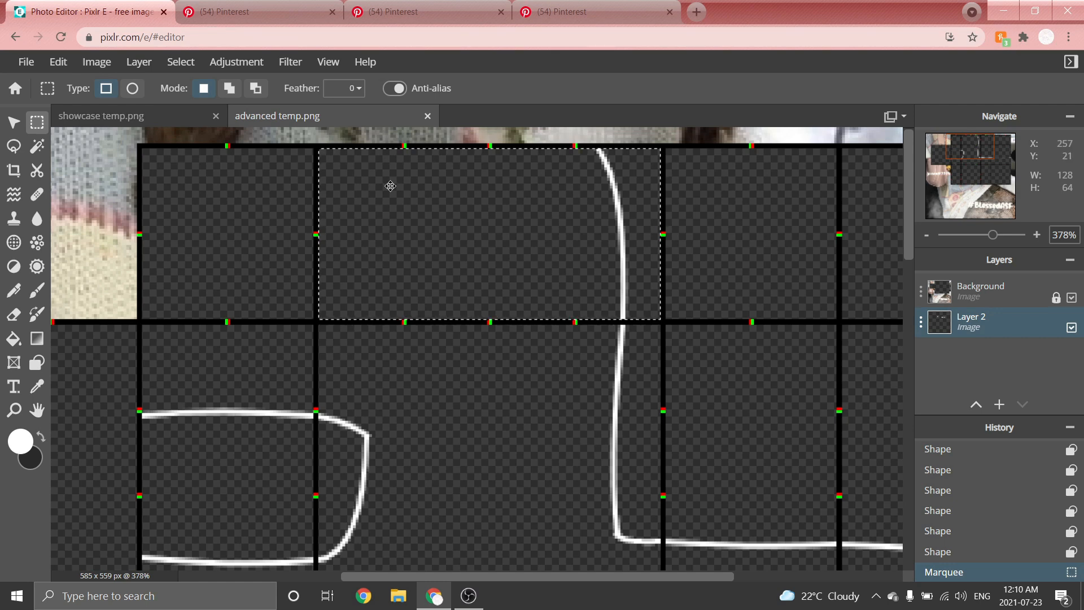
key("ctrl+c")
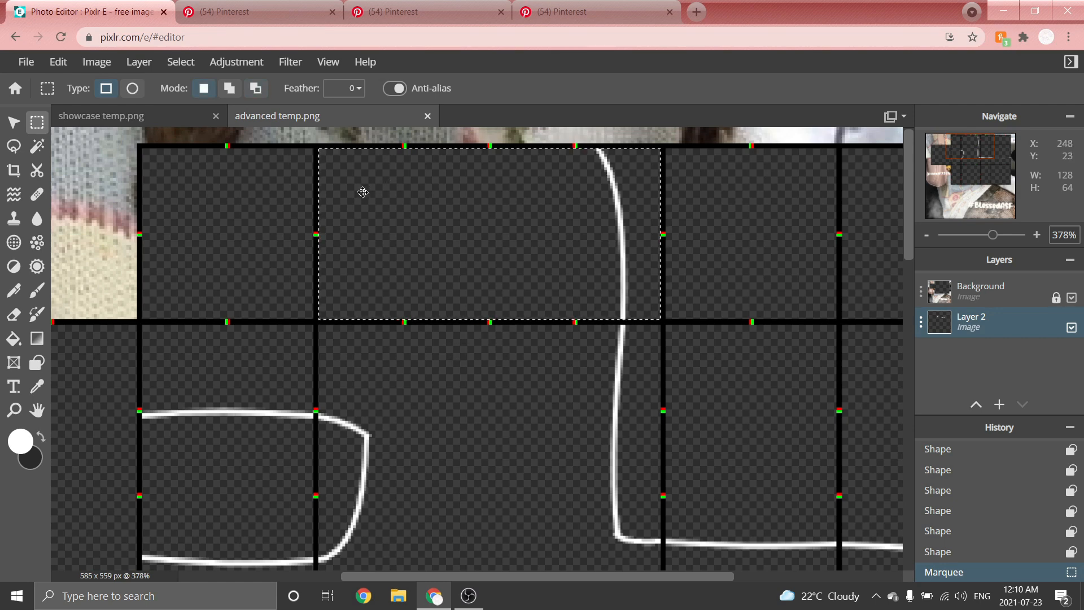
Deselect, paste the copied panel as a new layer, flip it horizontally and move it into the panel right of the vertical line.
scroll(369, 189, "down", 3)
left_click(264, 201)
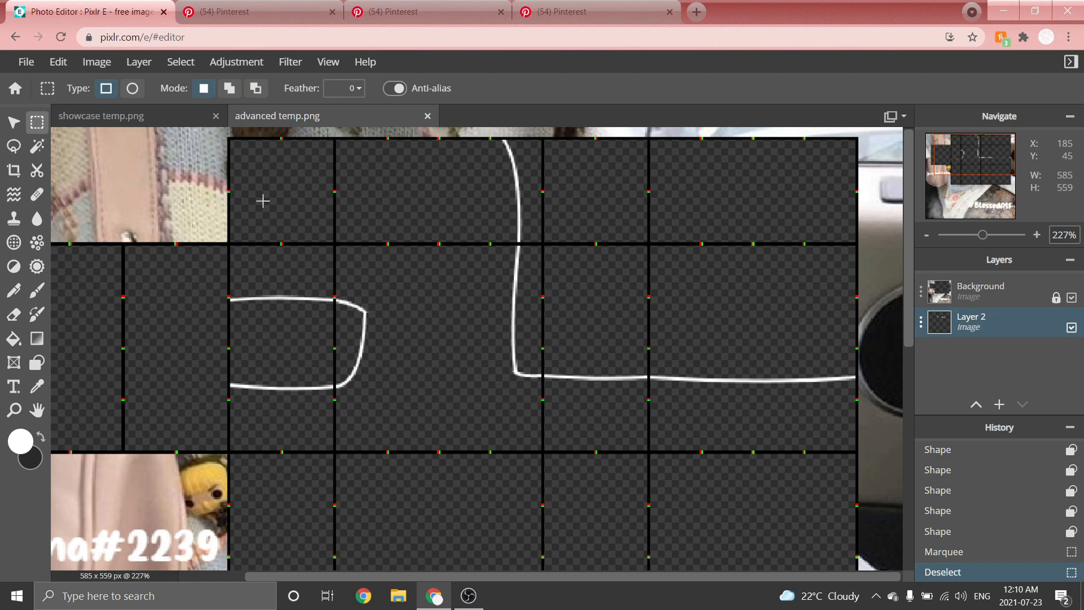
left_click(14, 122)
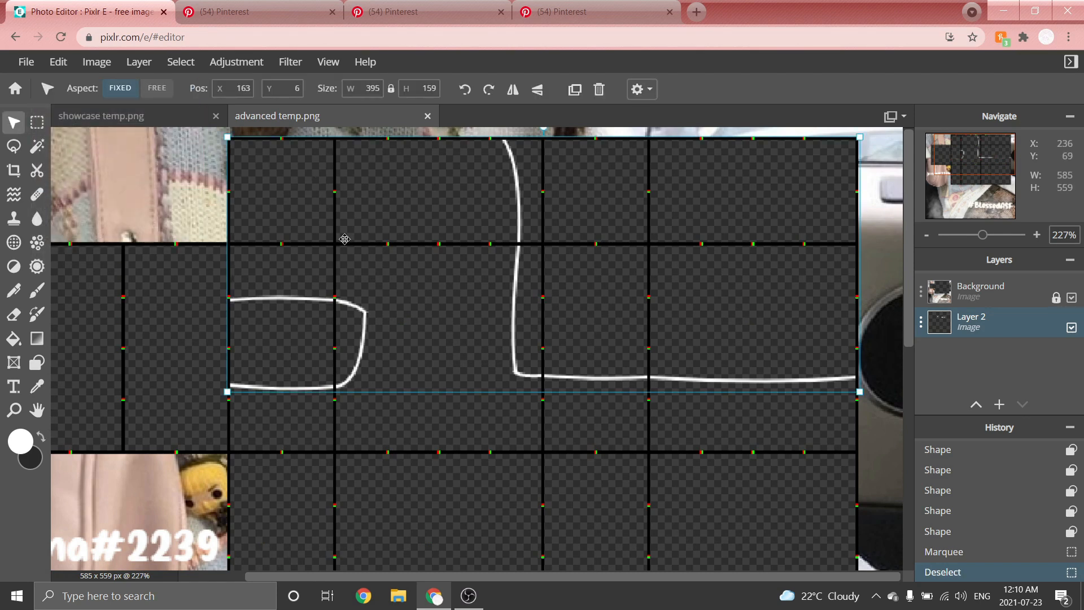
key("ctrl+v")
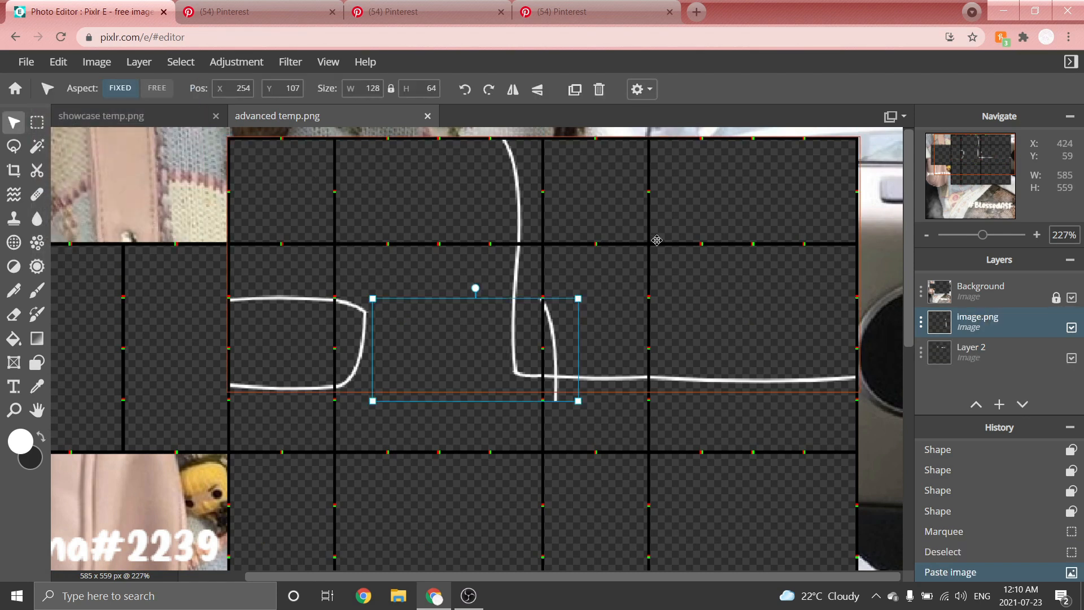
left_click(511, 90)
left_click_drag(406, 356, 680, 311)
scroll(894, 201, "up", 3)
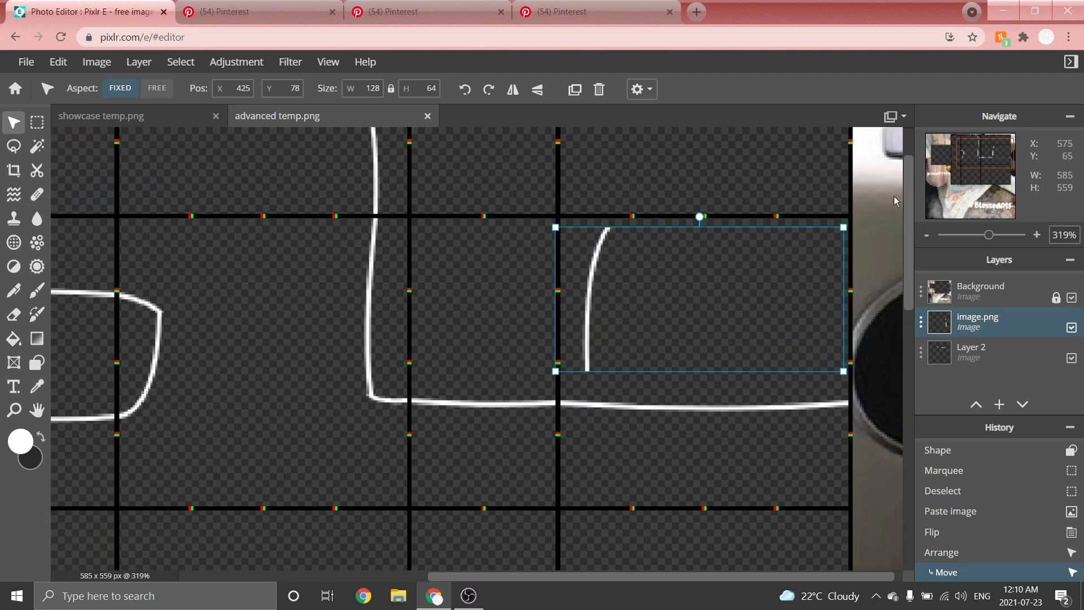
scroll(894, 201, "up", 2)
left_click_drag(598, 325, 562, 333)
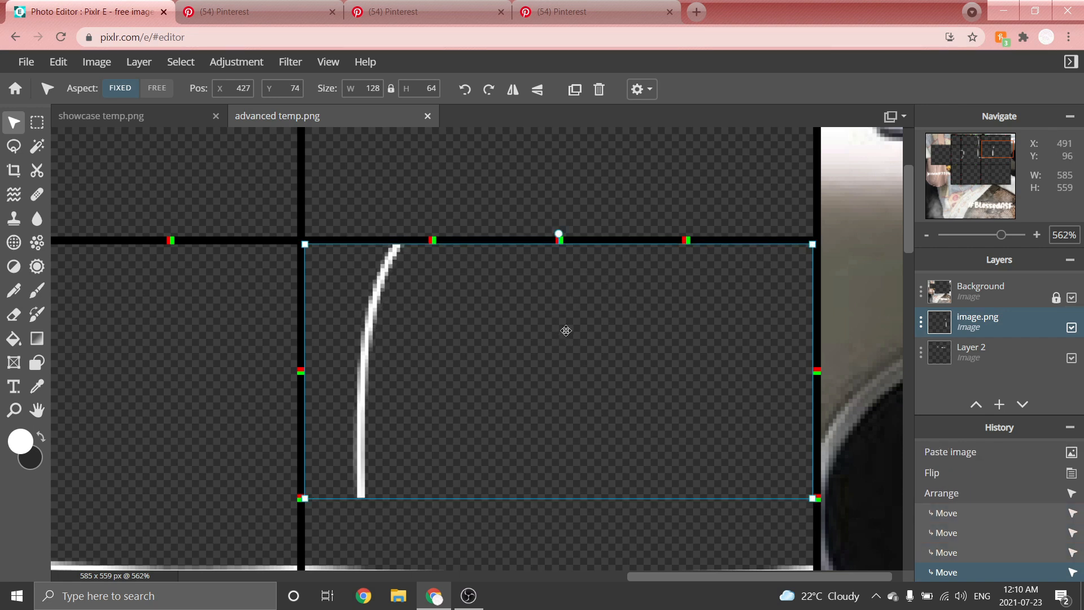
scroll(621, 237, "down", 3)
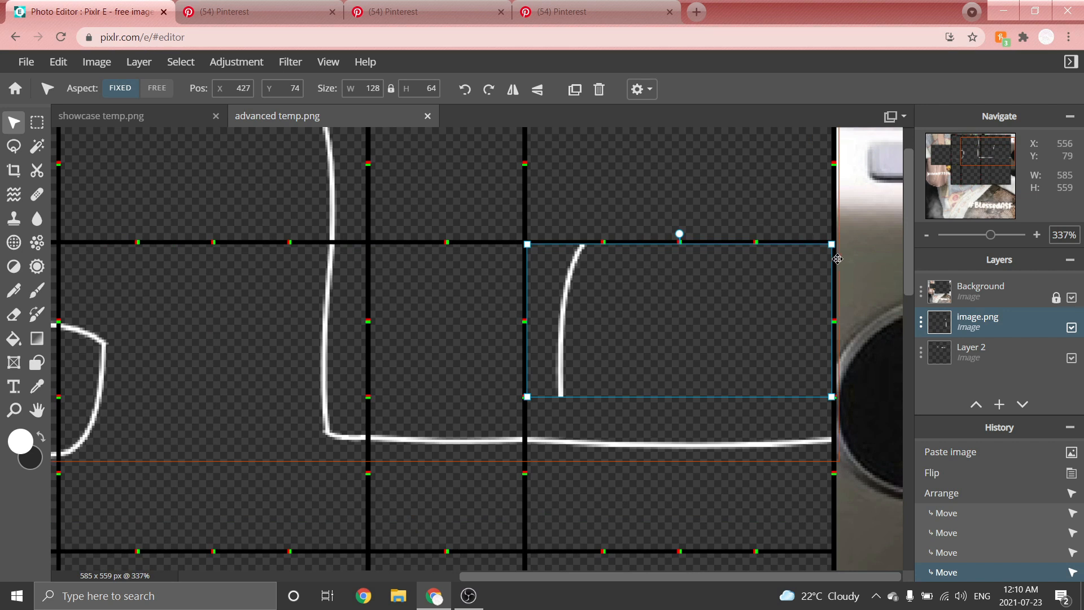
scroll(827, 248, "up", 1)
scroll(828, 248, "up", 2)
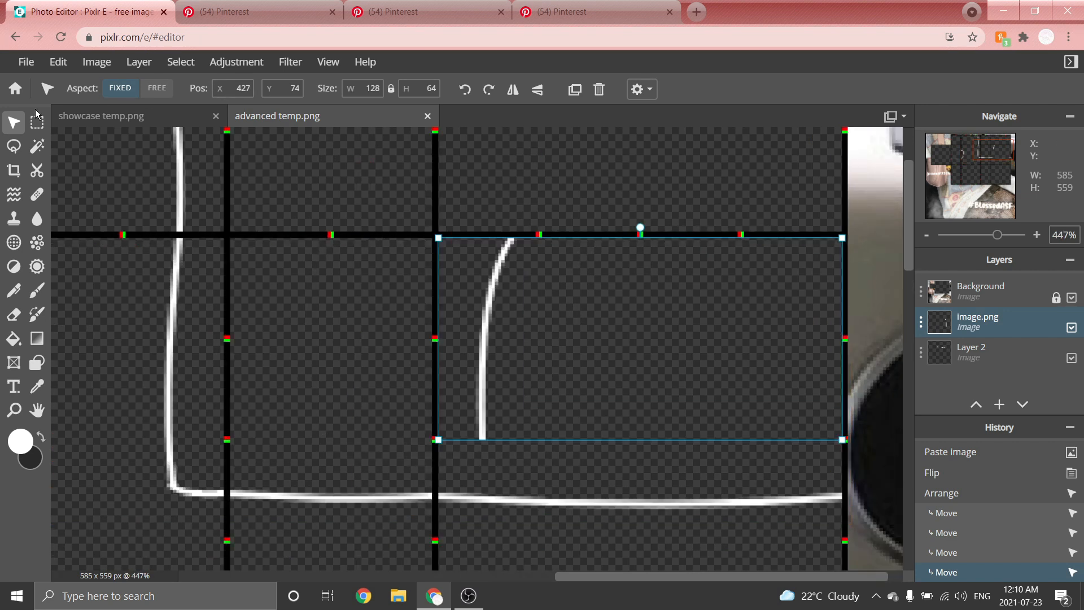
Select and delete the lower part of the mirrored curve, keeping only its short top end, then deselect.
key("m")
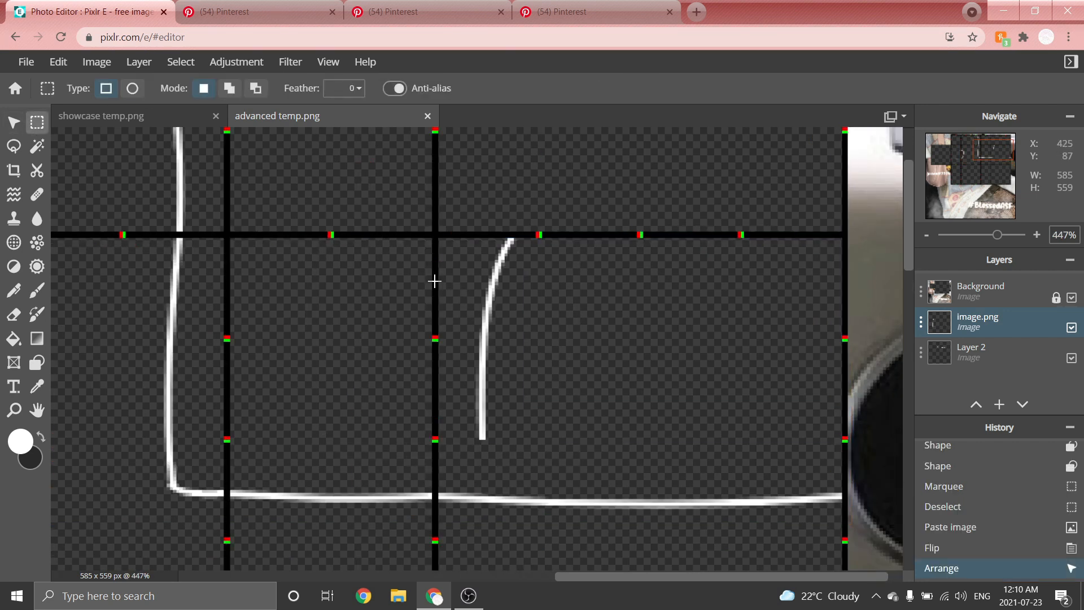
left_click_drag(434, 281, 583, 461)
scroll(571, 221, "up", 1)
left_click_drag(477, 358, 479, 363)
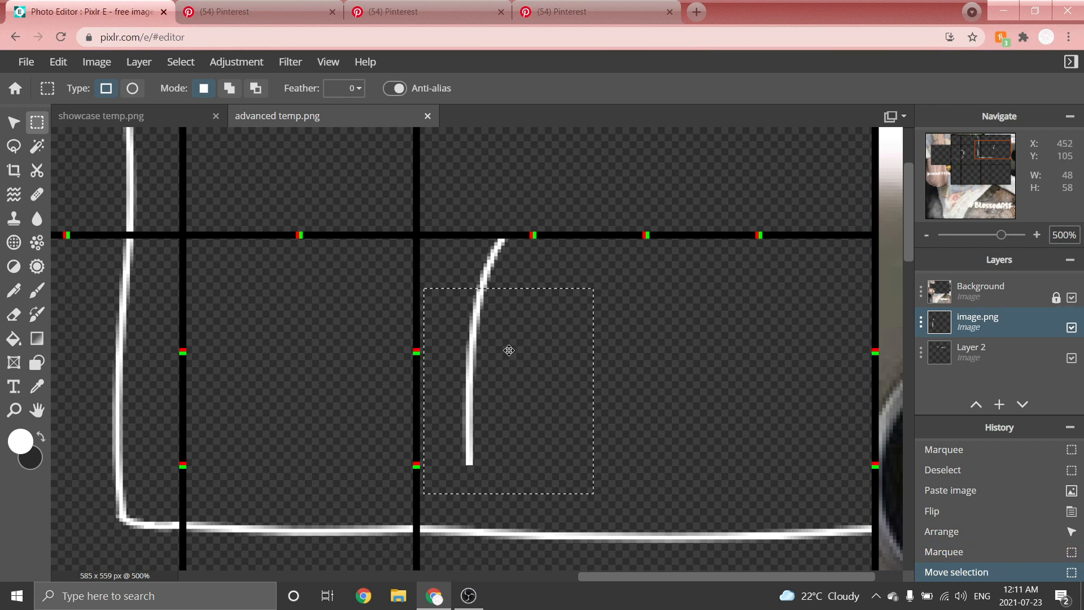
key("Delete")
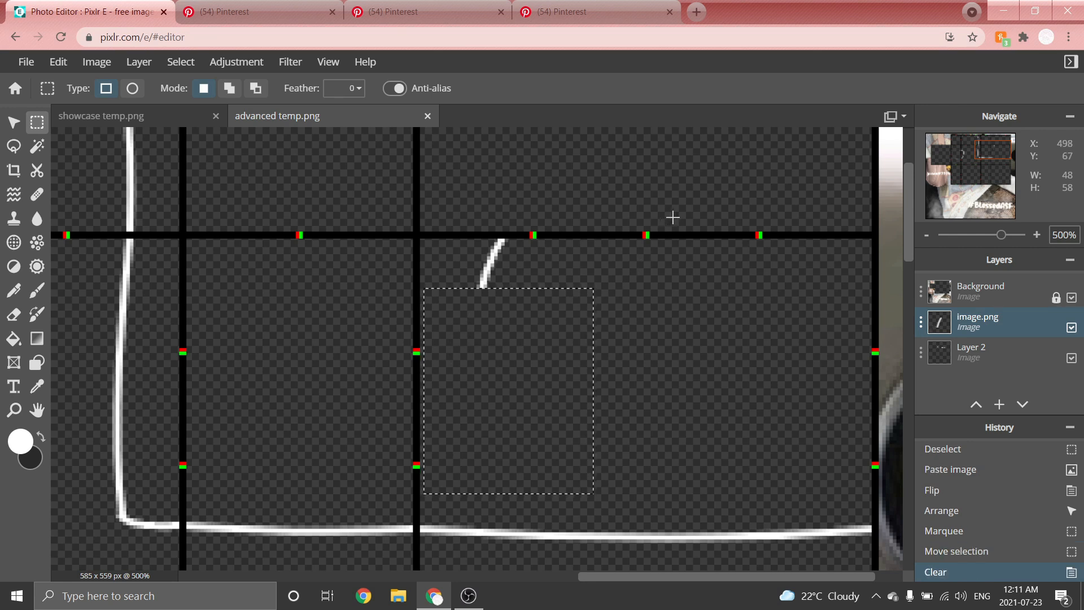
left_click(431, 169)
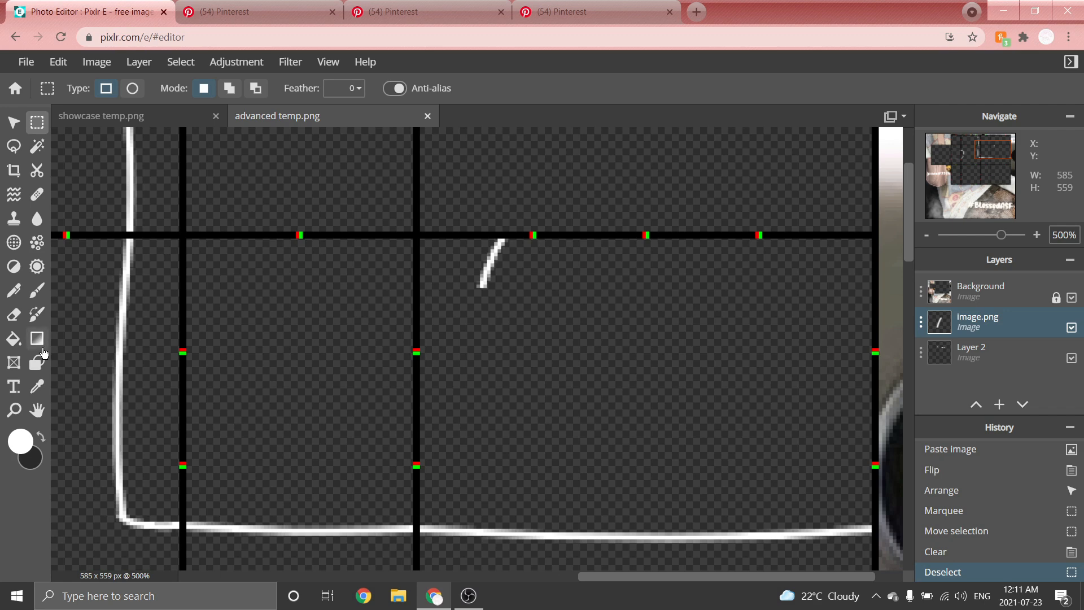
Draw a white Bezier line with the Shape tool from the short curve's bottom end to the panel's right edge.
left_click(39, 359)
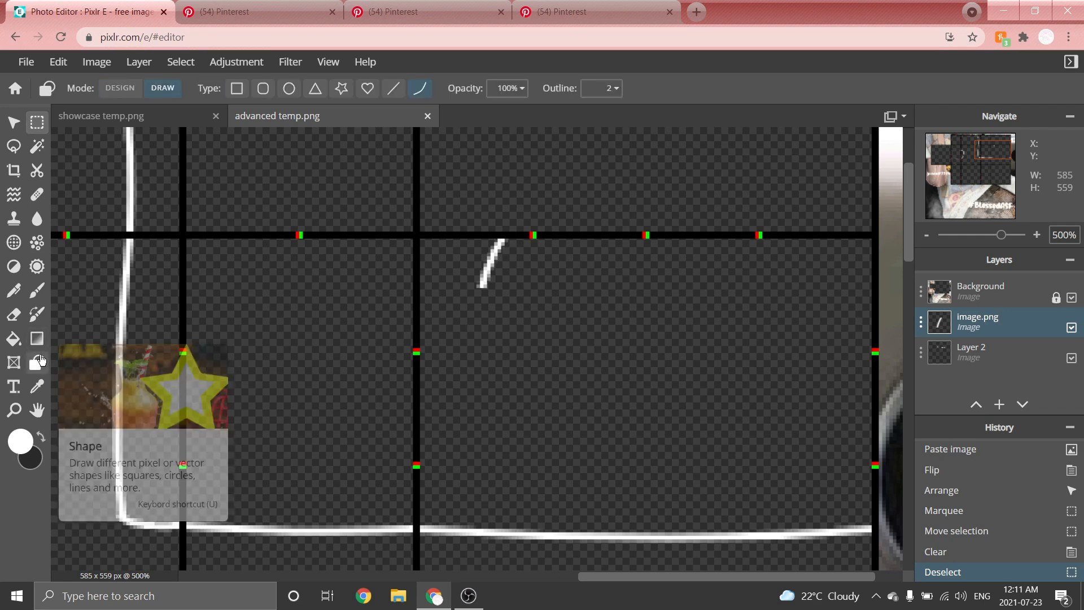
scroll(501, 235, "down", 5)
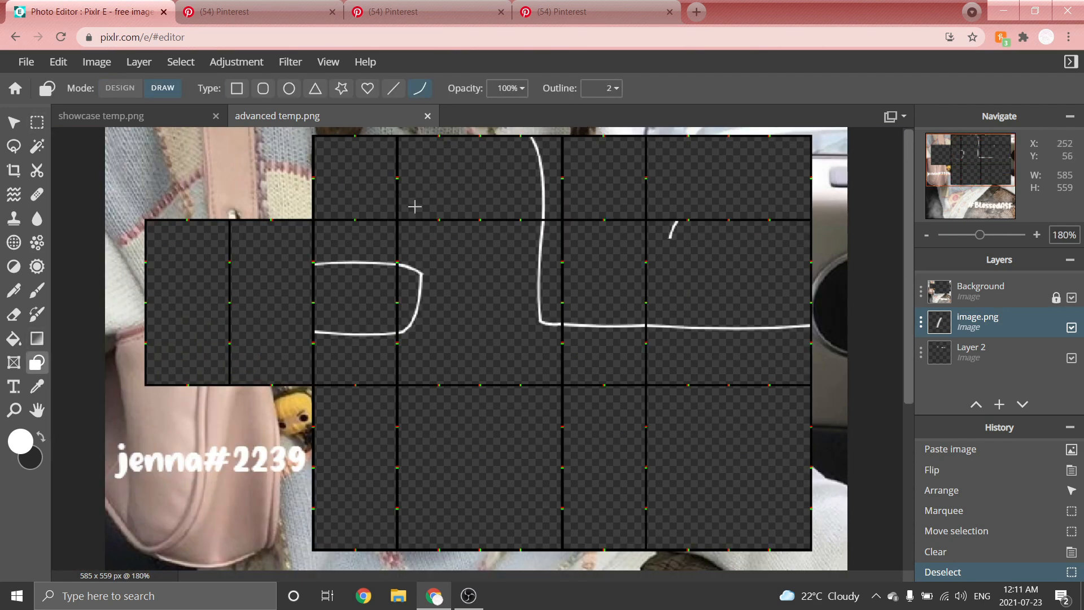
scroll(368, 234, "up", 5)
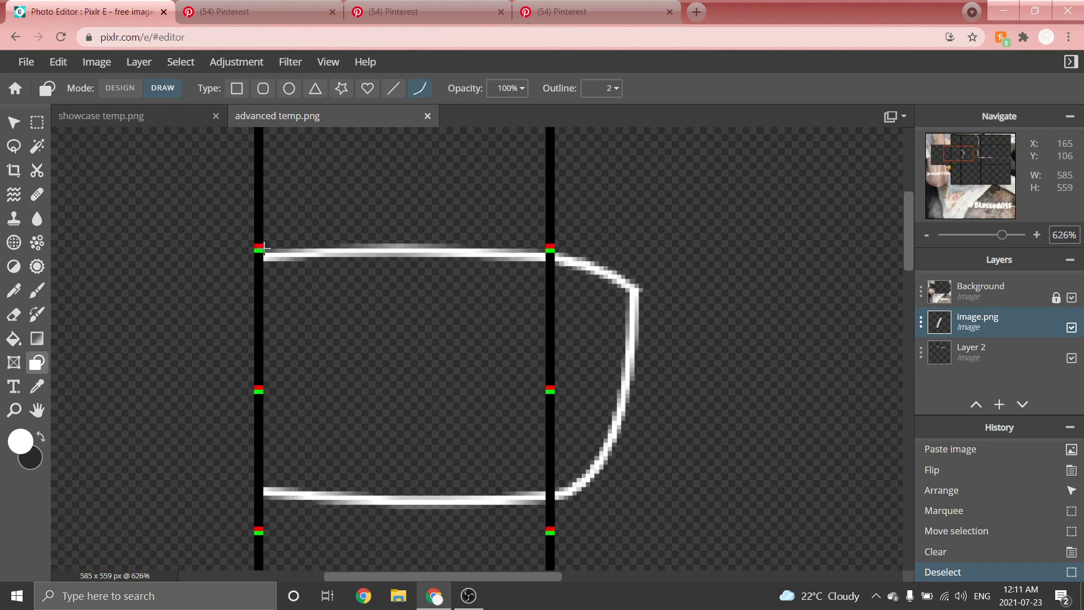
scroll(267, 264, "down", 2)
scroll(271, 266, "up", 4)
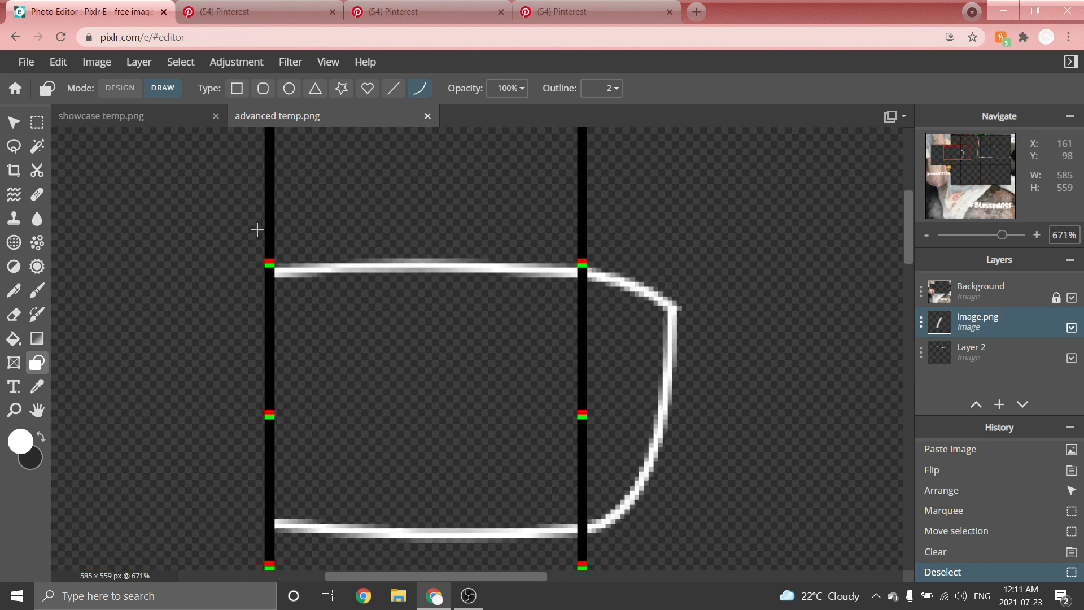
scroll(265, 288, "down", 6)
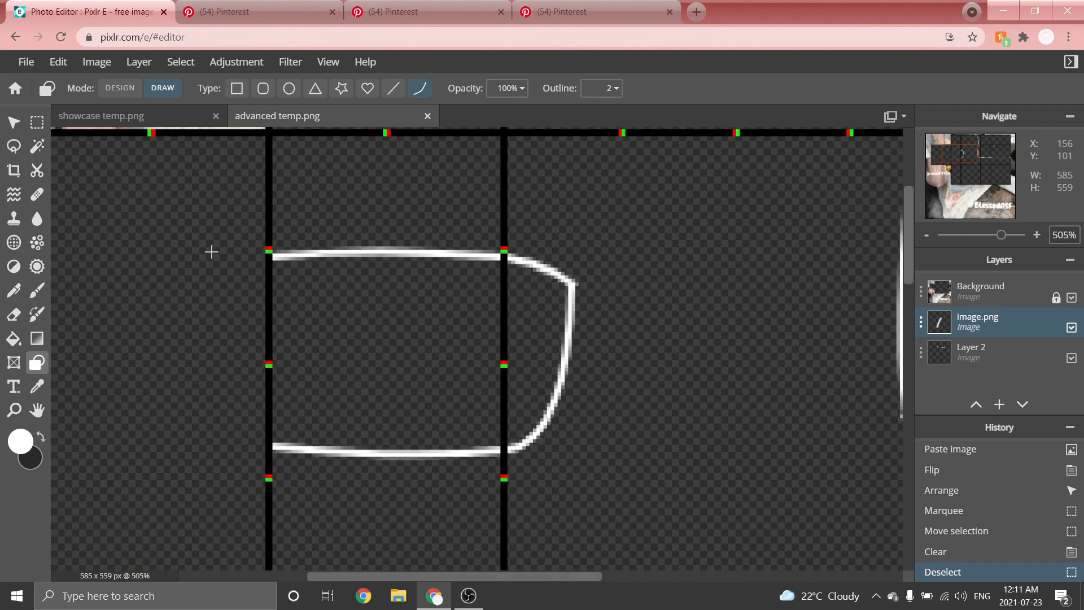
scroll(894, 185, "up", 4)
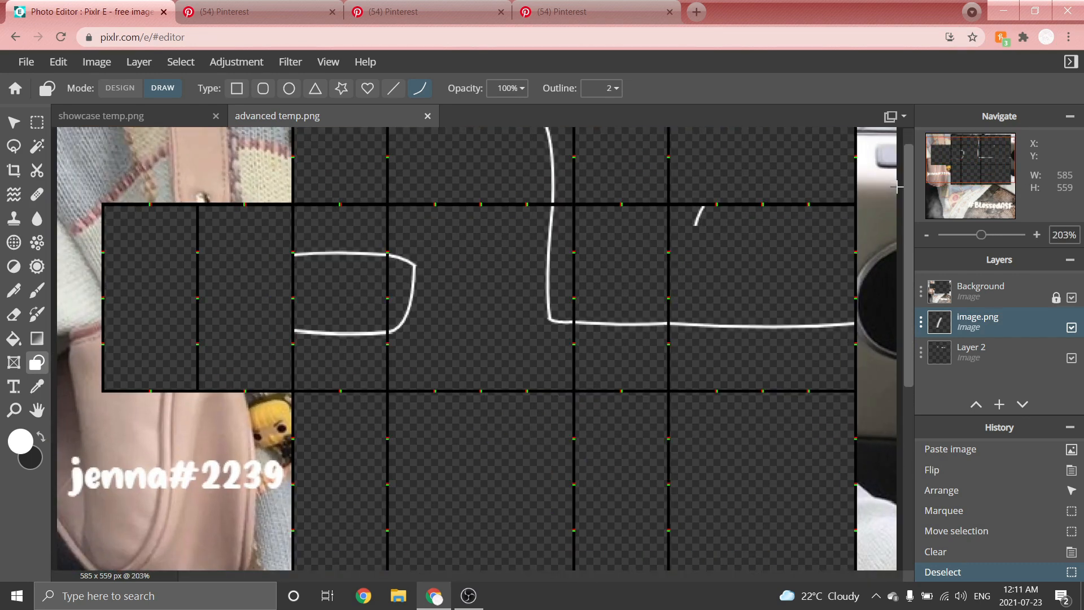
left_click(495, 267)
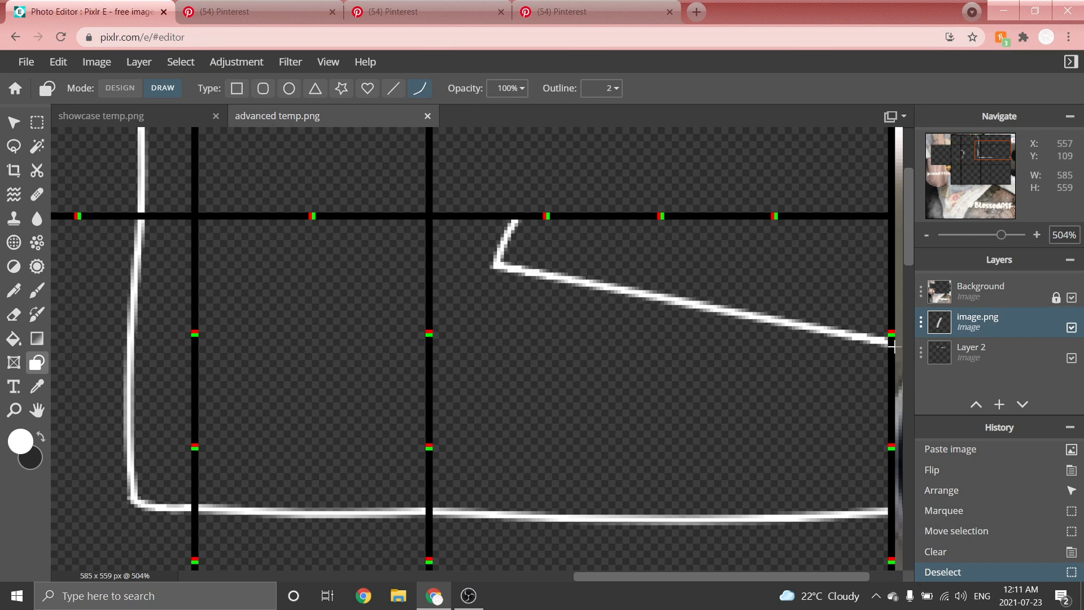
left_click(892, 345)
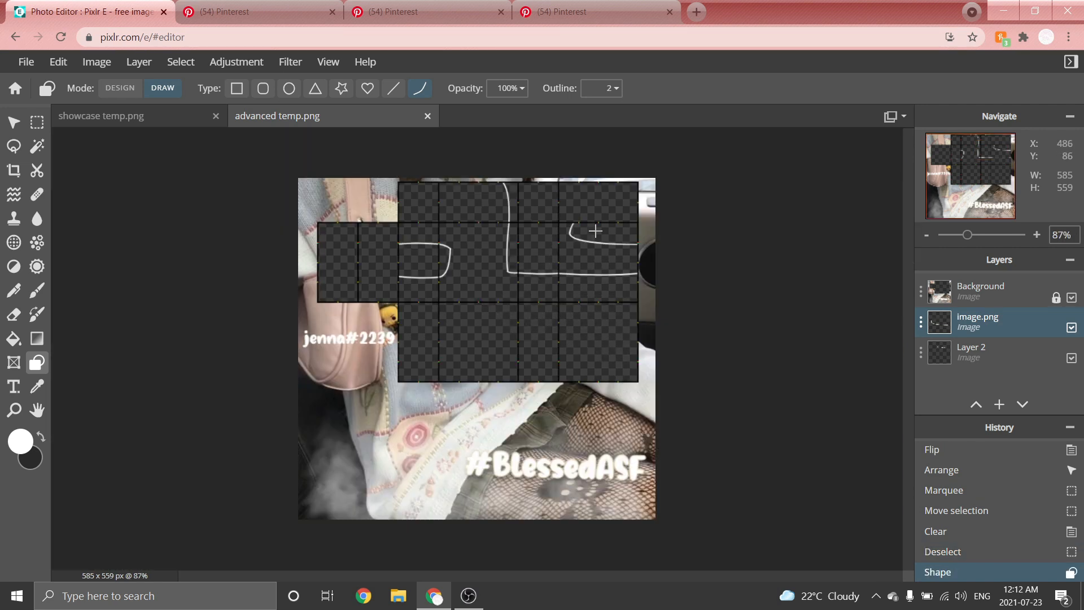
Extend the rounded shape's top line leftward with a Bezier line across the neighbouring panel to its left edge.
scroll(212, 175, "up", 5)
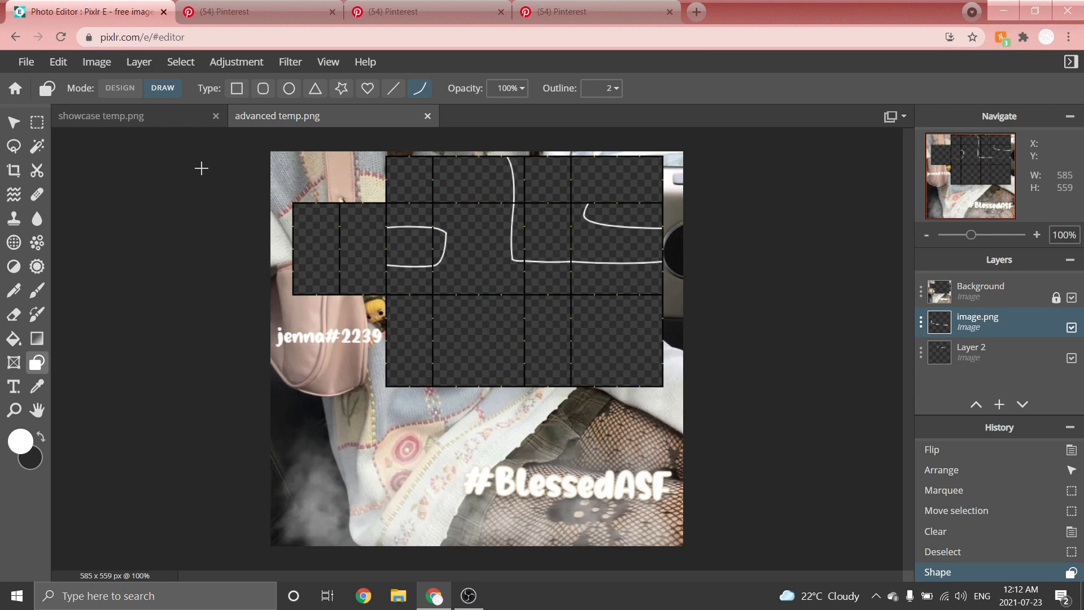
scroll(113, 220, "up", 3)
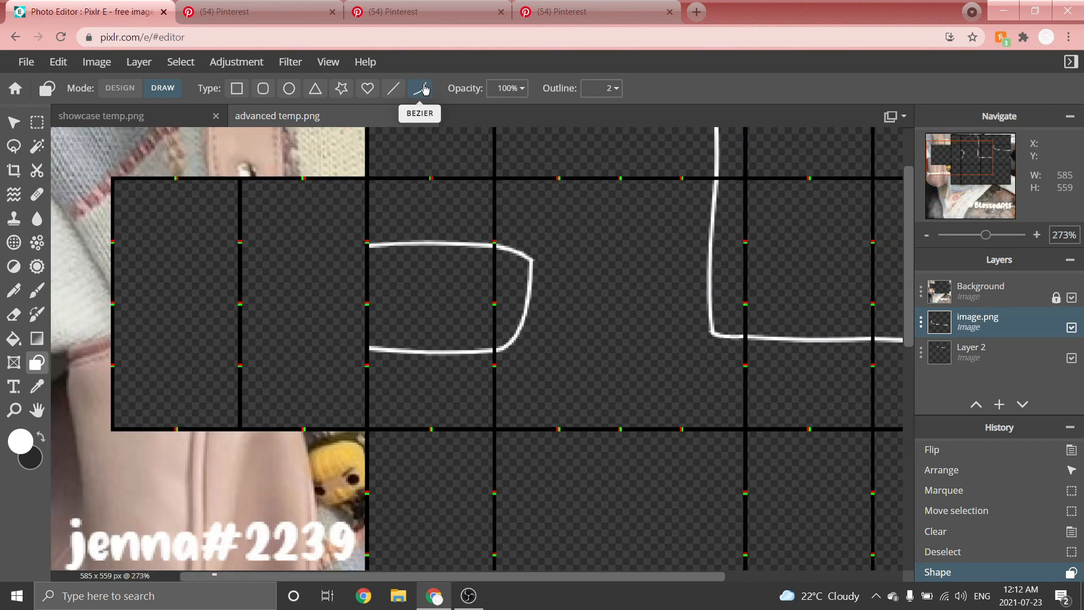
left_click(395, 90)
scroll(222, 218, "up", 2)
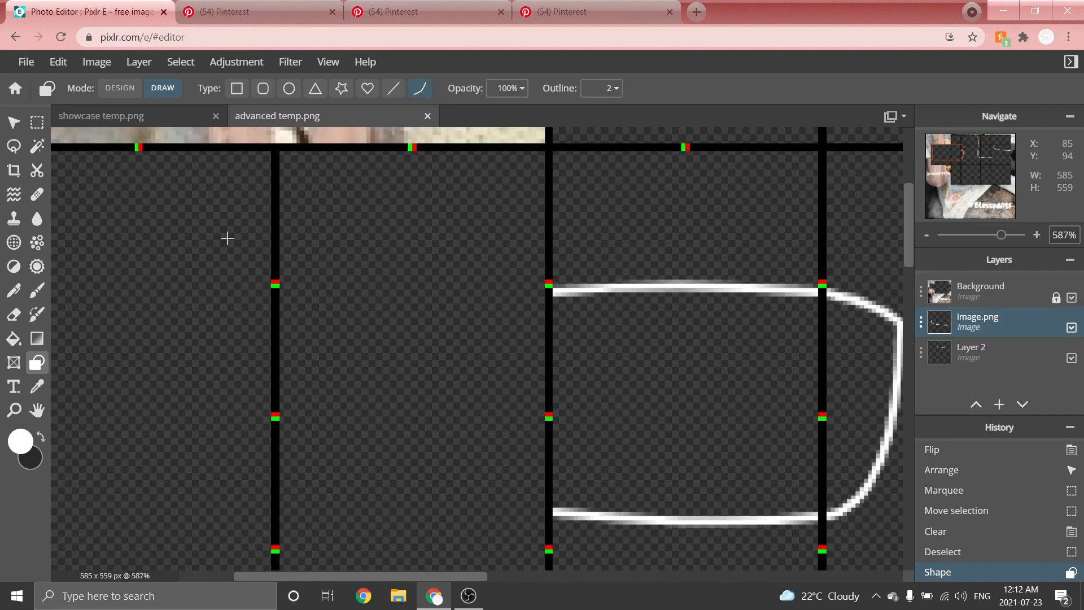
scroll(363, 224, "down", 1)
scroll(346, 283, "down", 1)
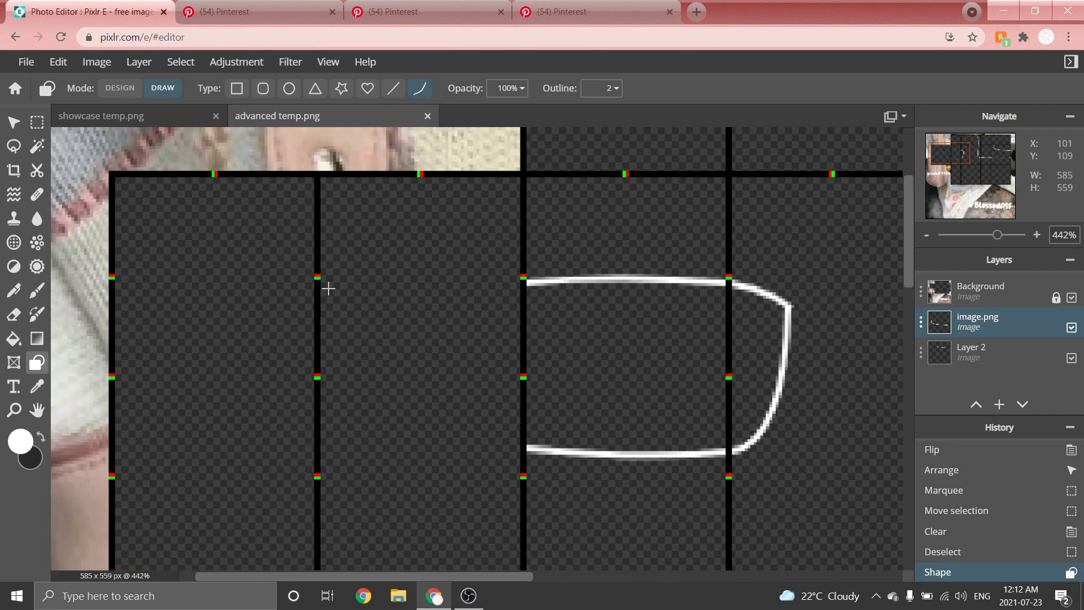
scroll(341, 292, "up", 1)
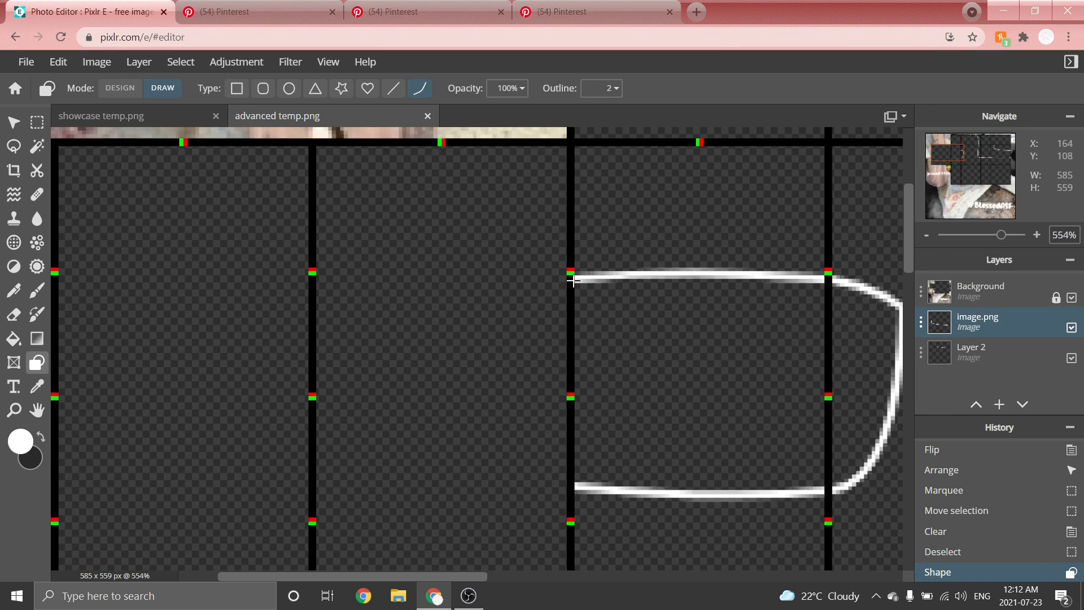
left_click_drag(562, 281, 313, 286)
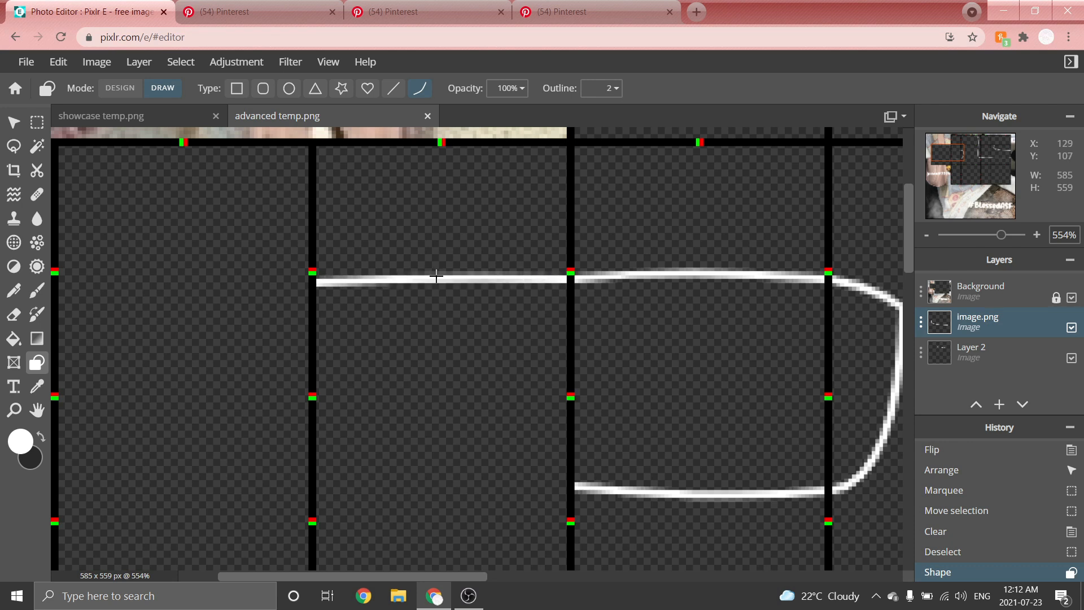
left_click(437, 276)
Draw a horizontal white line along the bottom edge of the panel left of the rounded shape.
scroll(436, 277, "down", 4)
scroll(266, 456, "up", 2)
scroll(209, 497, "up", 5)
scroll(243, 472, "down", 2)
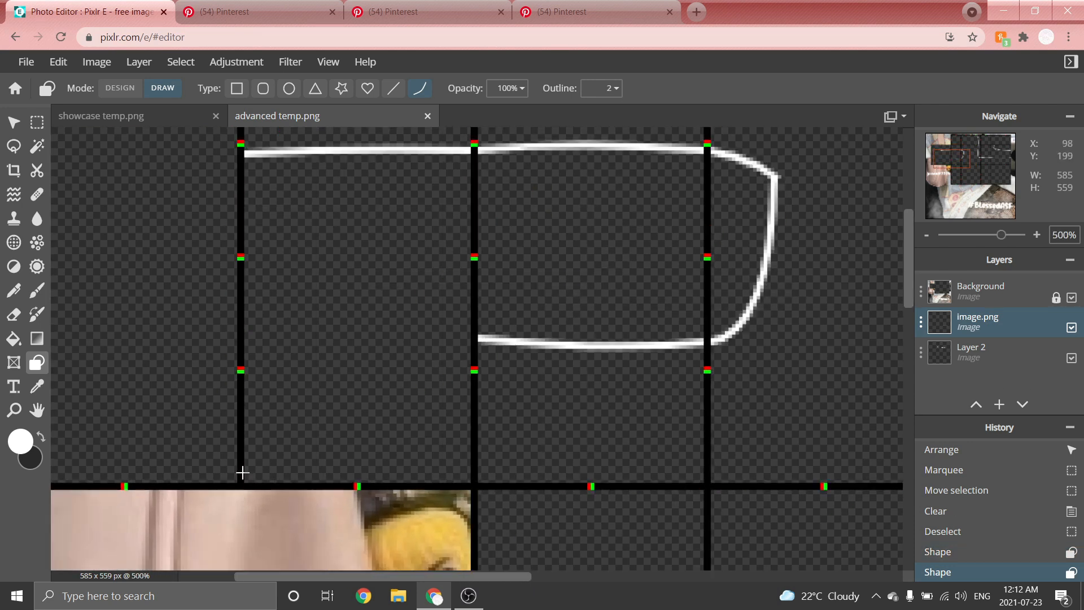
scroll(300, 430, "up", 2)
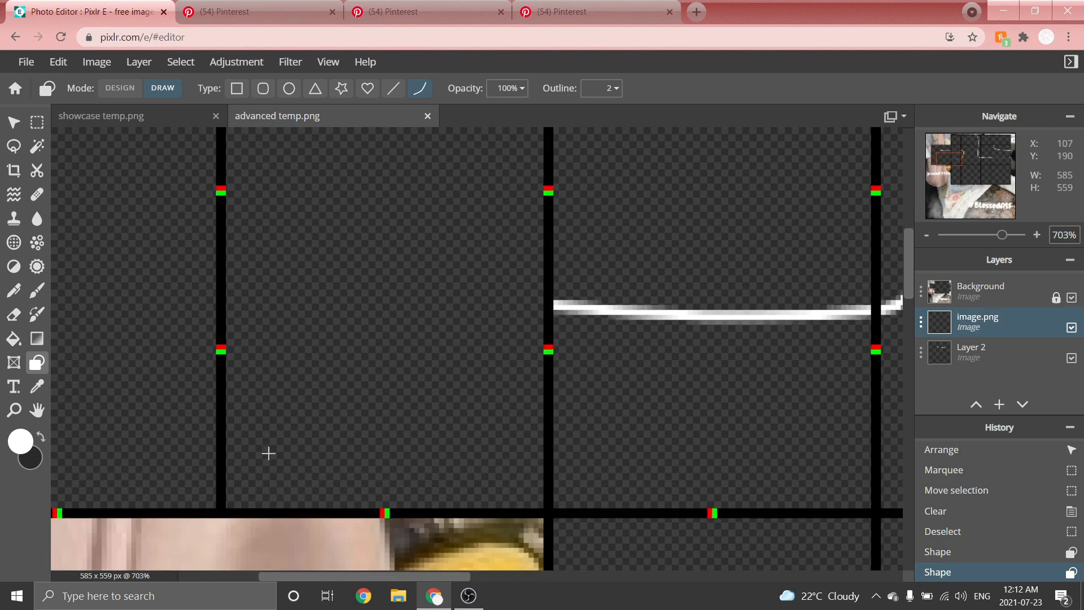
scroll(266, 452, "down", 1)
scroll(237, 484, "down", 3)
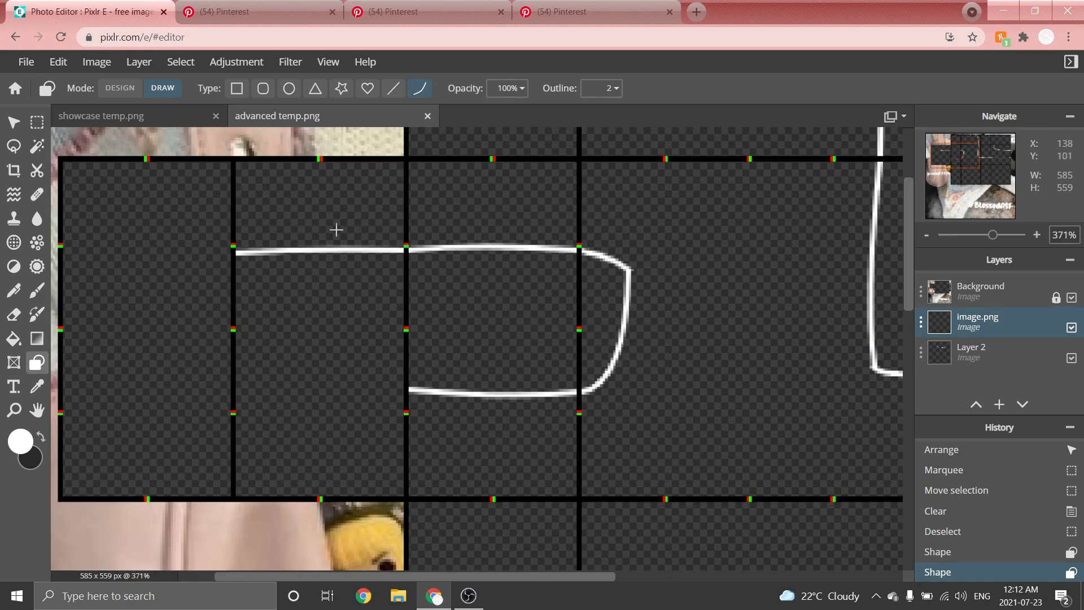
scroll(218, 479, "up", 3)
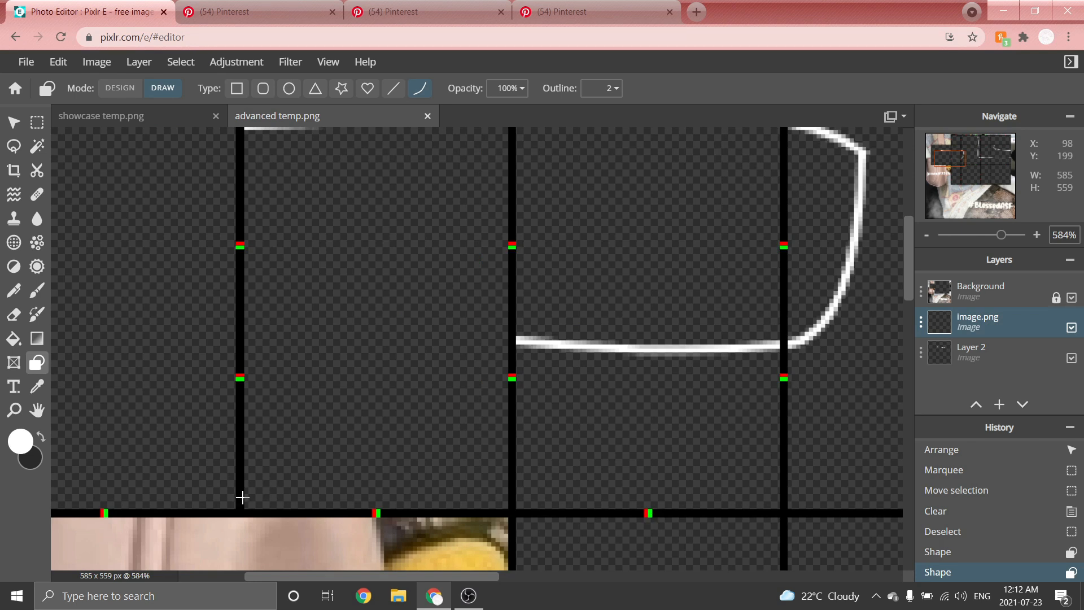
left_click_drag(242, 496, 510, 489)
Continue the bottom white line leftward across the next panel to the template's left edge.
scroll(285, 375, "down", 3)
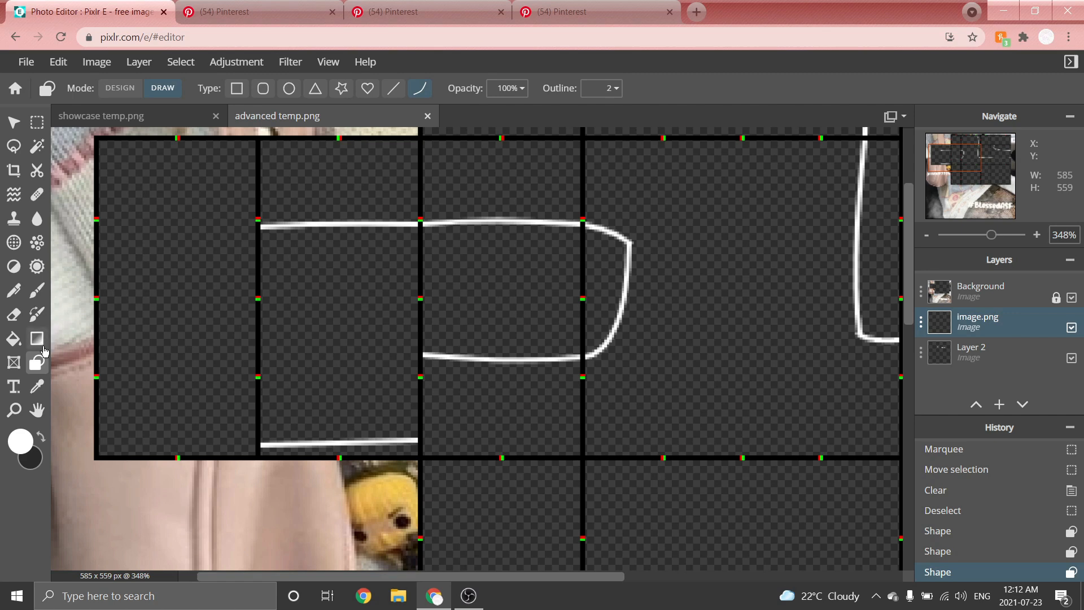
scroll(109, 297, "up", 5)
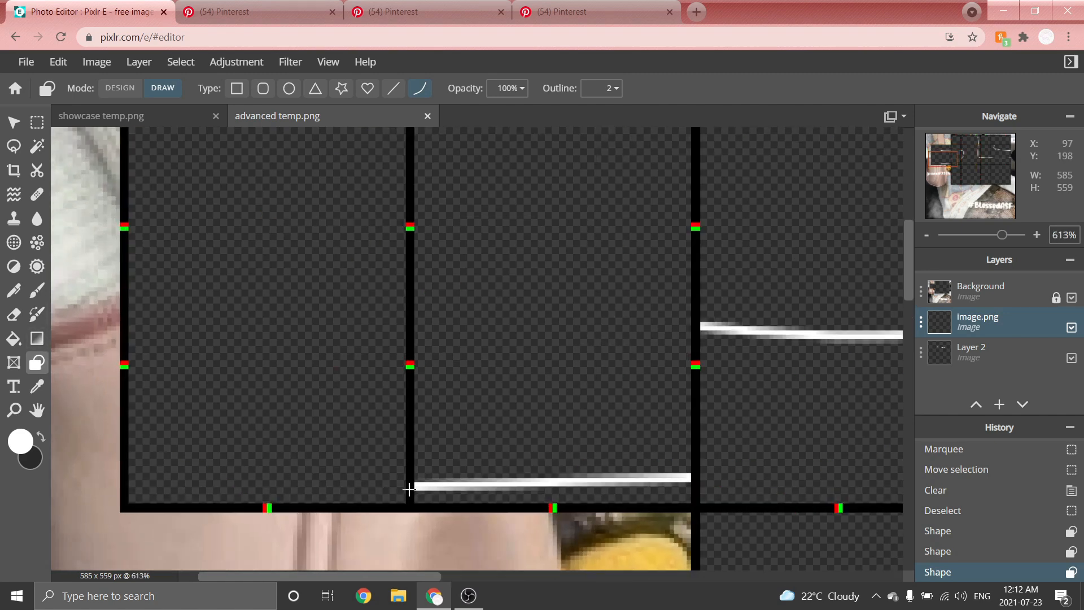
left_click_drag(413, 487, 109, 483)
Merge the pasted image layer with the drawing layer below.
scroll(238, 303, "down", 10)
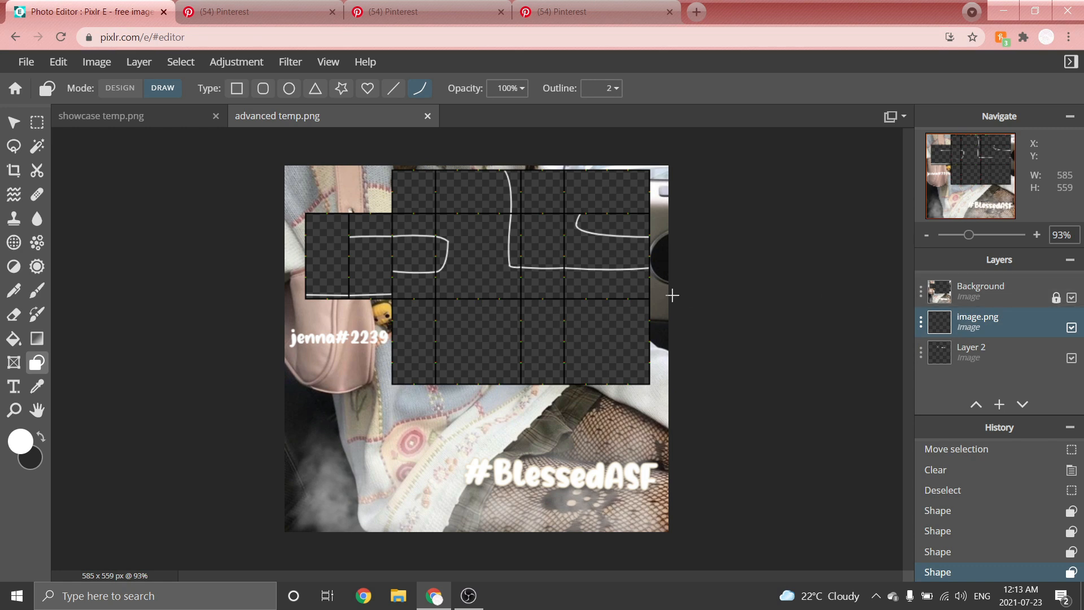
key("ctrl+e")
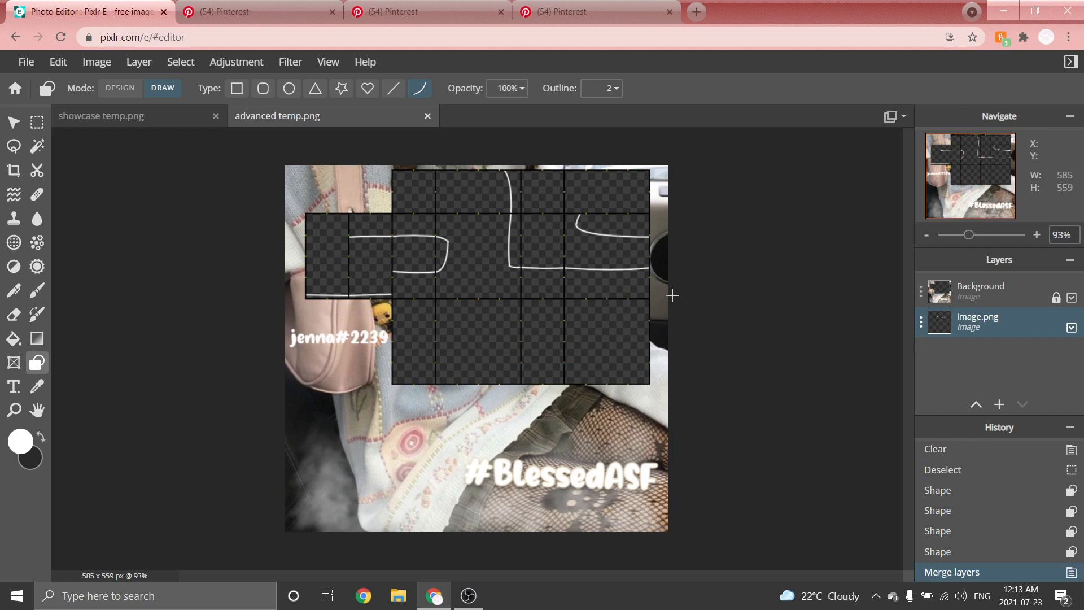
Switch to the Pinterest tab and browse the saved boards.
scroll(641, 152, "up", 1)
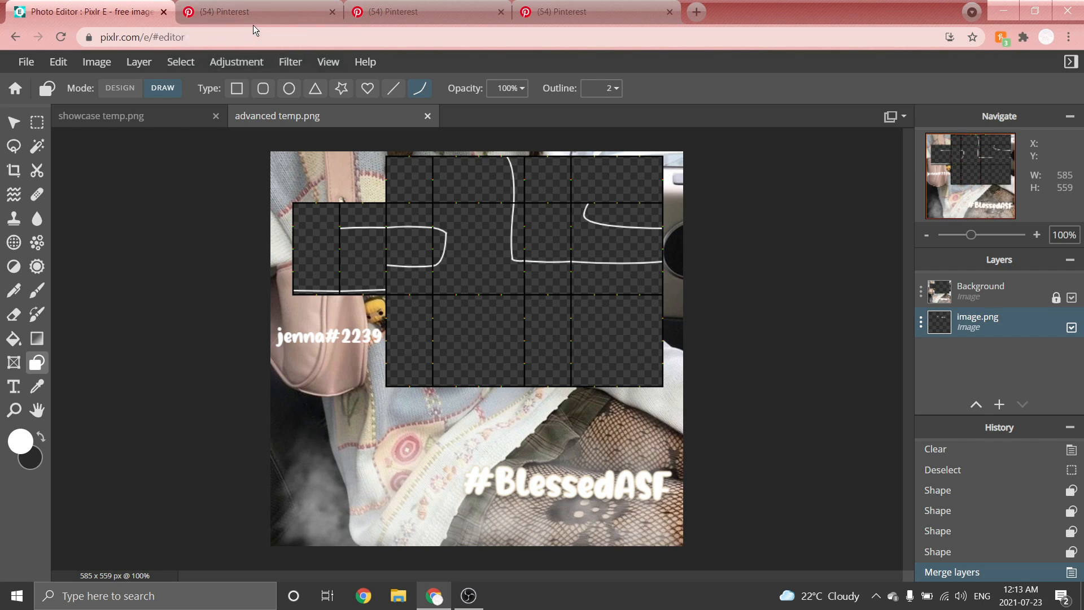
left_click(565, 12)
scroll(672, 169, "up", 1)
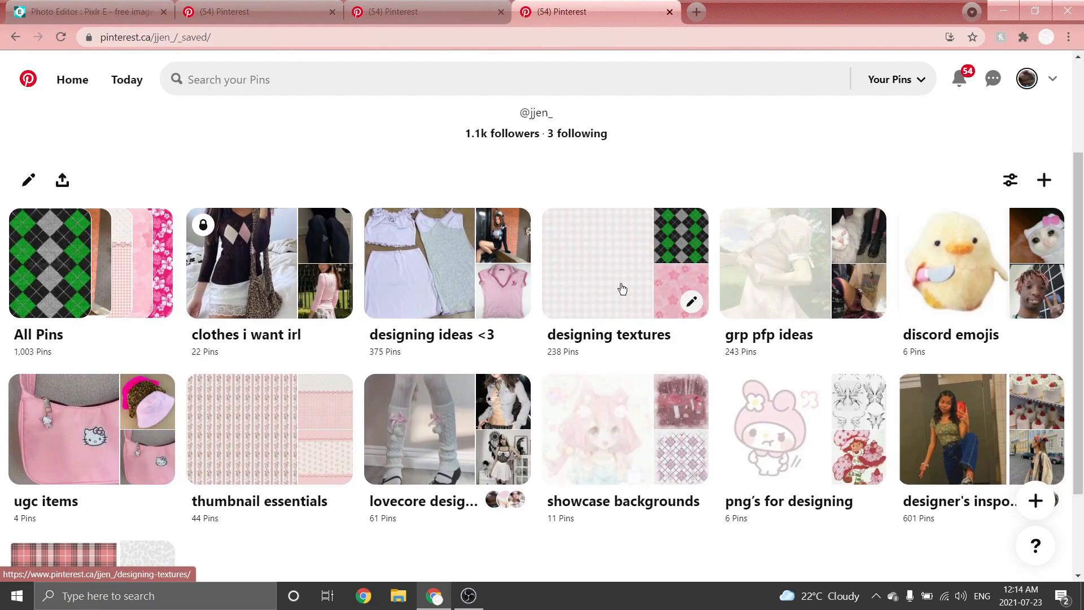
Open the designing textures board on Pinterest and copy the green argyle pattern image.
left_click(606, 267)
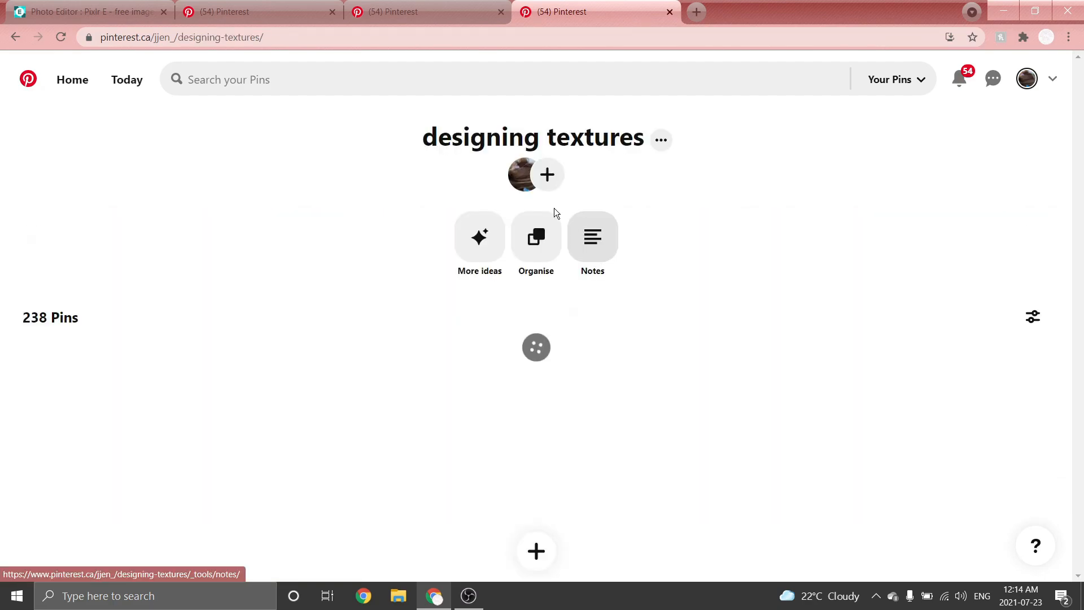
scroll(554, 208, "down", 4)
scroll(723, 311, "down", 7)
scroll(723, 310, "up", 11)
scroll(734, 338, "down", 1)
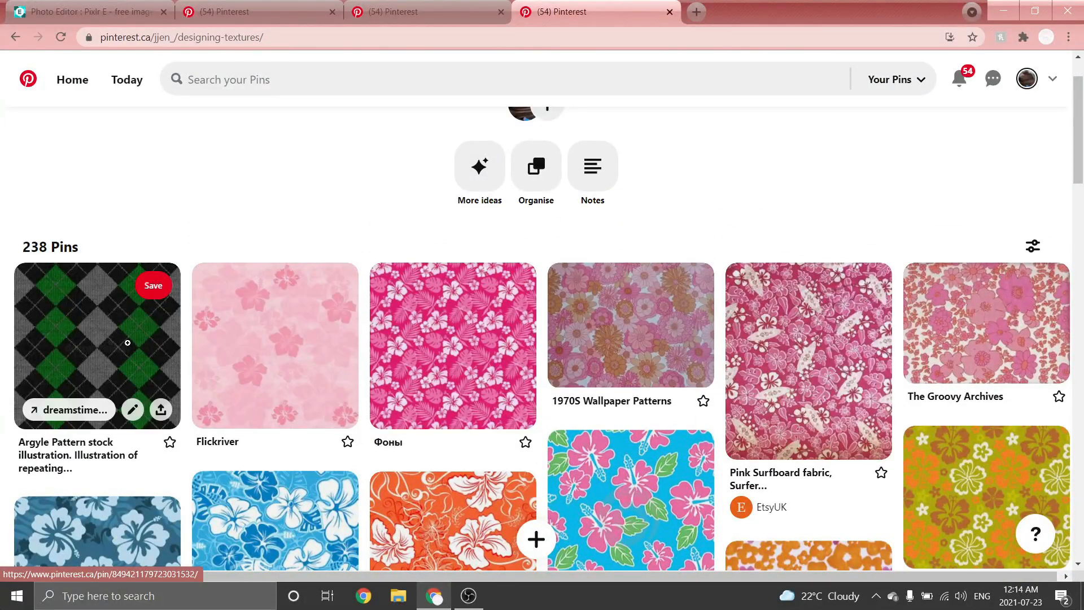
left_click(120, 343)
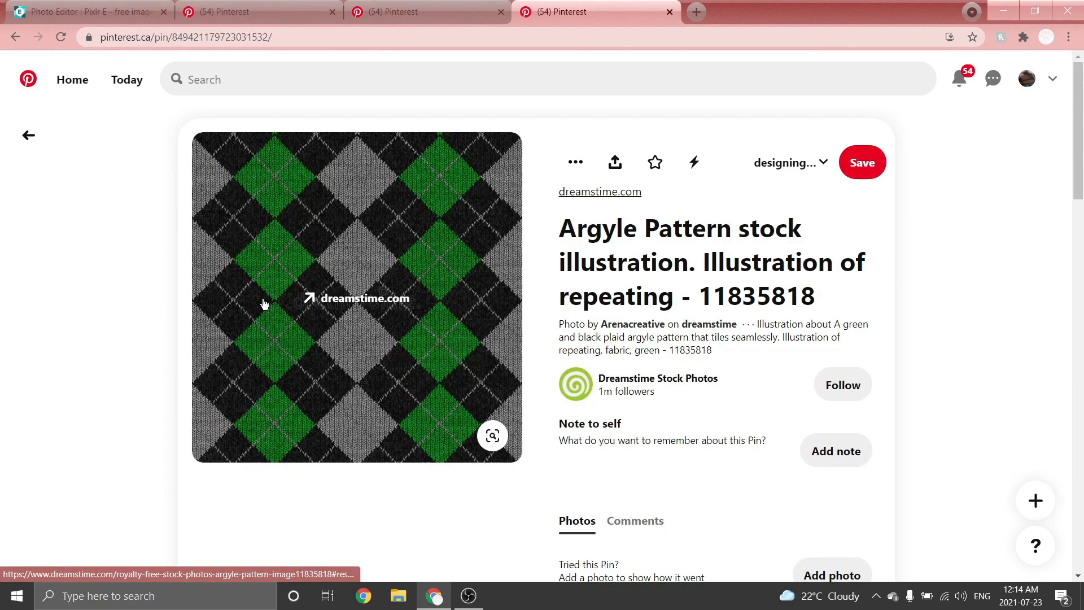
right_click(305, 305)
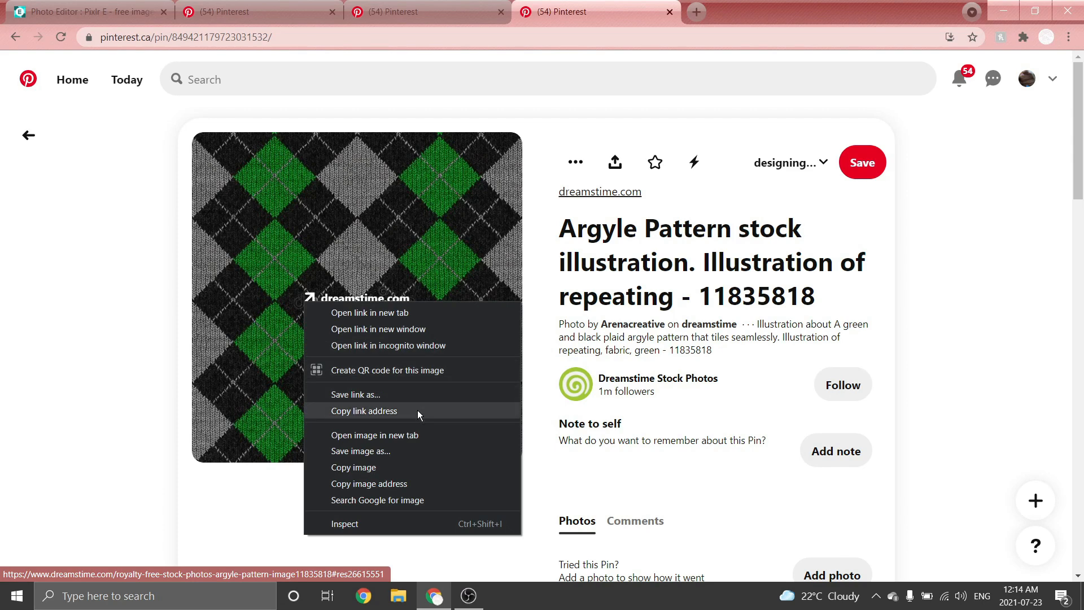
left_click(399, 464)
Paste the argyle image into the advanced template and move its layer above the Background.
left_click(80, 5)
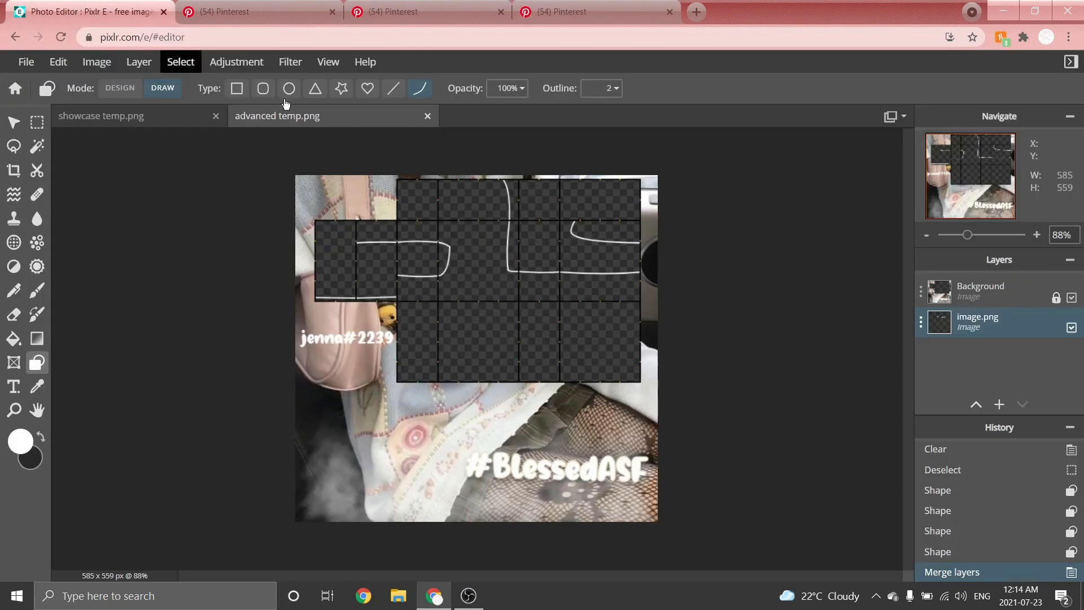
key("ctrl+v")
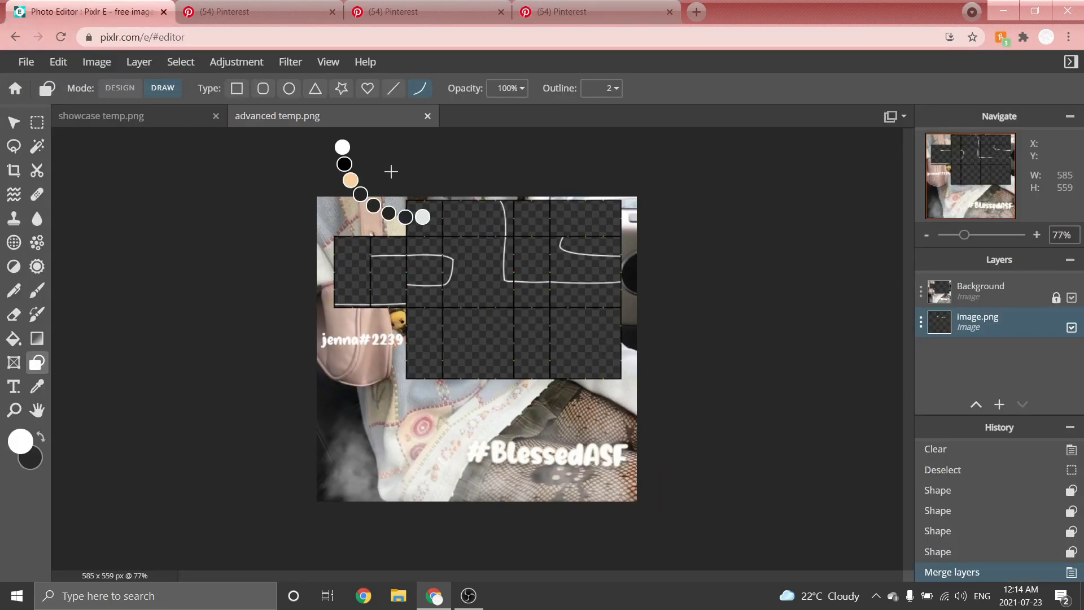
left_click(14, 122)
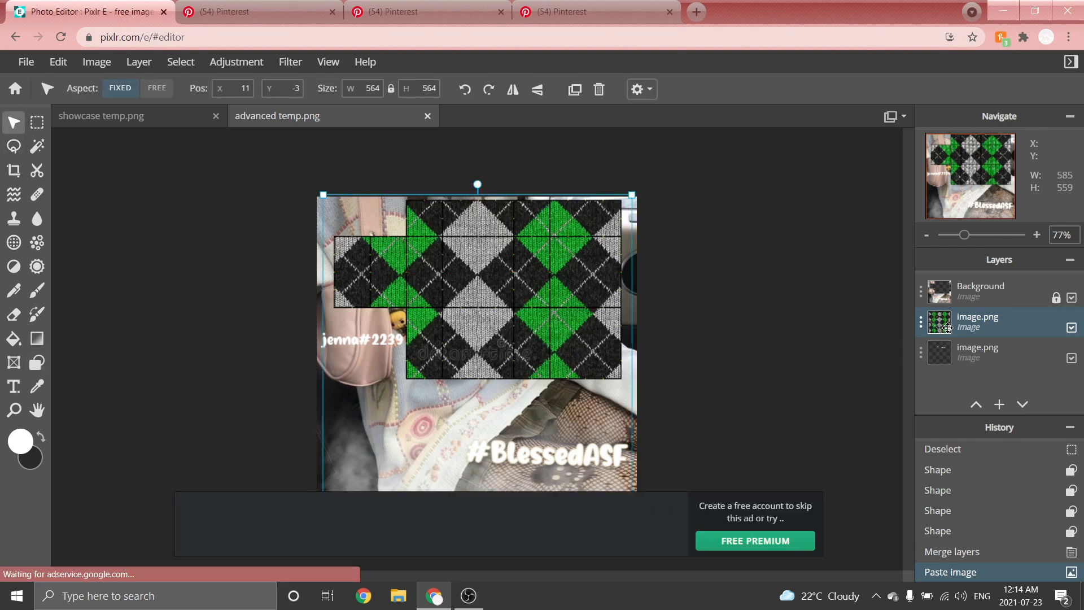
left_click_drag(946, 329, 954, 293)
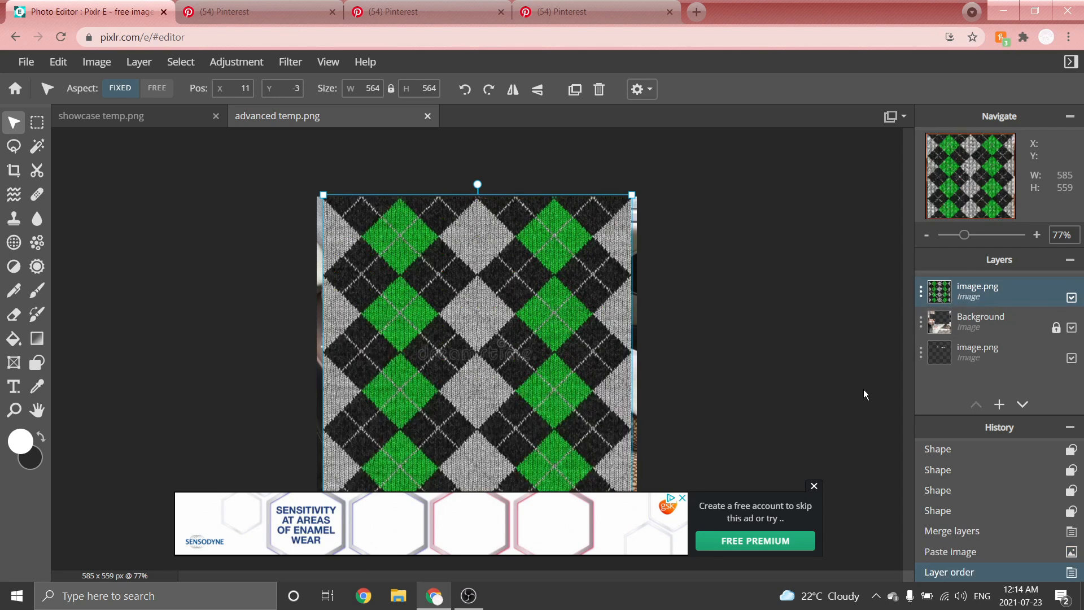
Scale the argyle image down to about 357 × 357 px and centre it over the template.
left_click_drag(630, 192, 516, 296)
left_click_drag(446, 358, 503, 304)
scroll(504, 304, "up", 1)
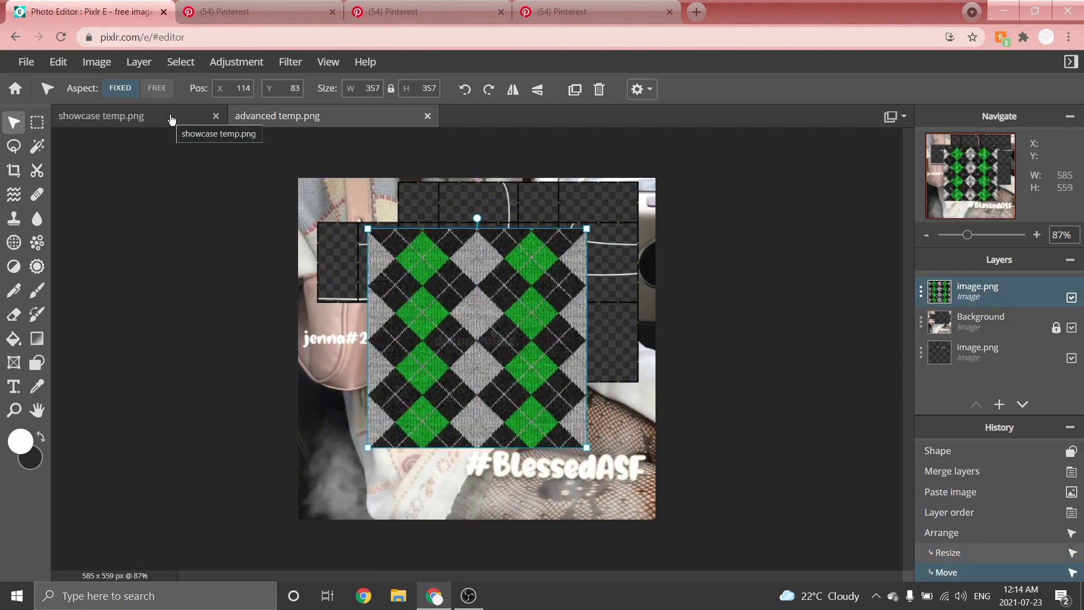
Copy the Vintage Knitted Cardigan photo from Pinterest and paste it into the template as a colour reference.
left_click(287, 8)
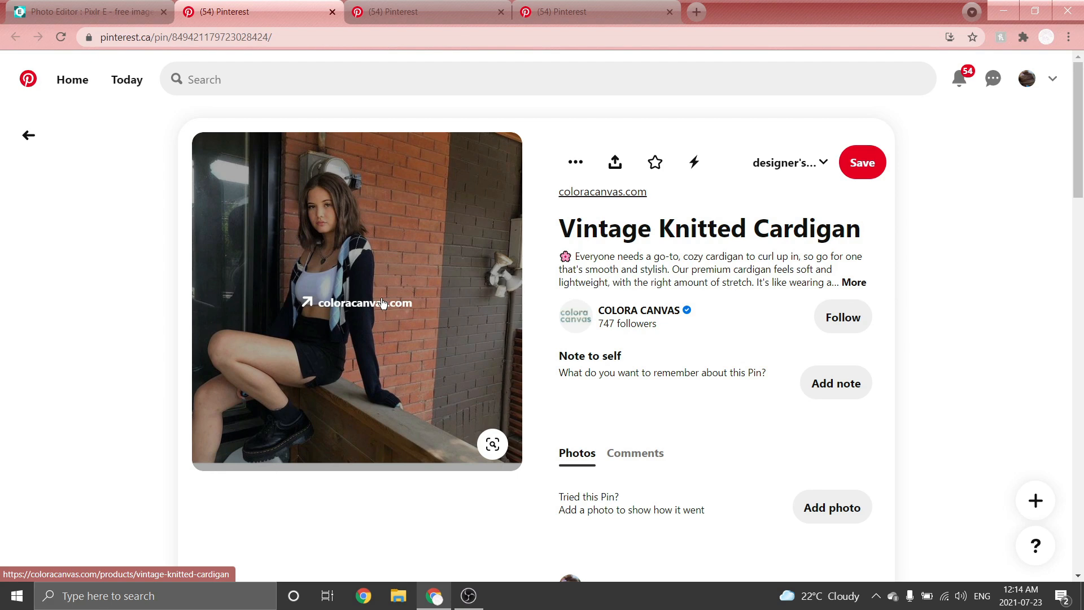
right_click(364, 282)
left_click(395, 444)
left_click(85, 11)
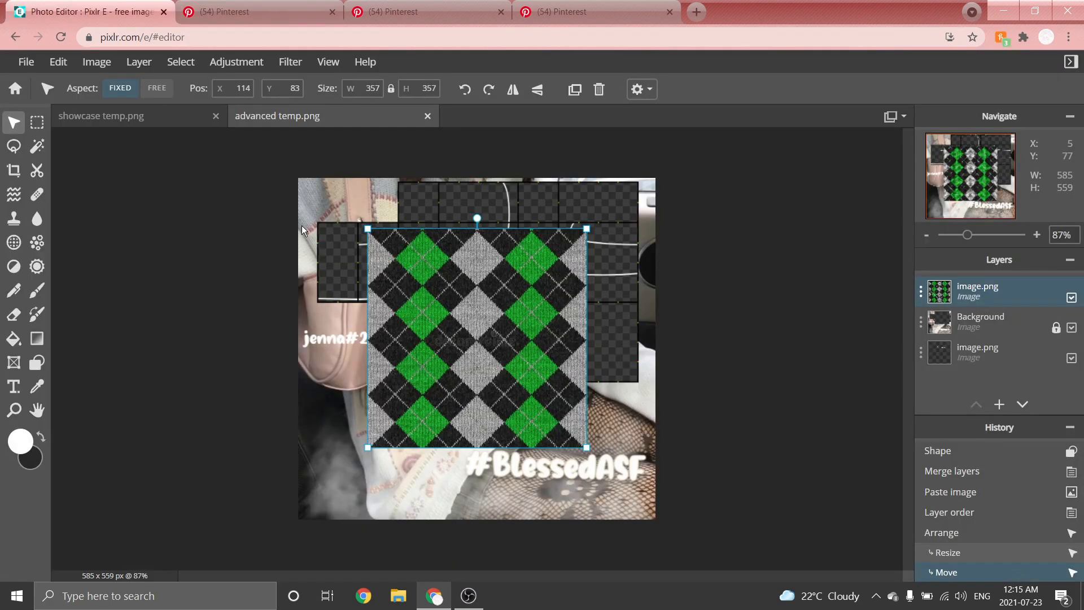
key("ctrl+v")
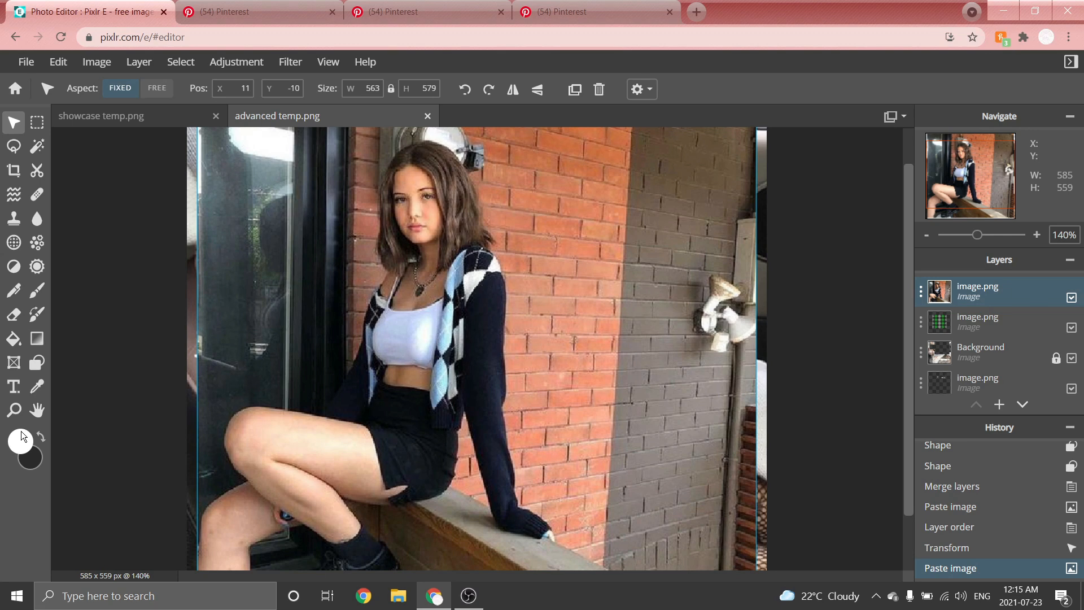
Sample the cardigan's dark navy sleeve as the primary colour.
left_click(20, 439)
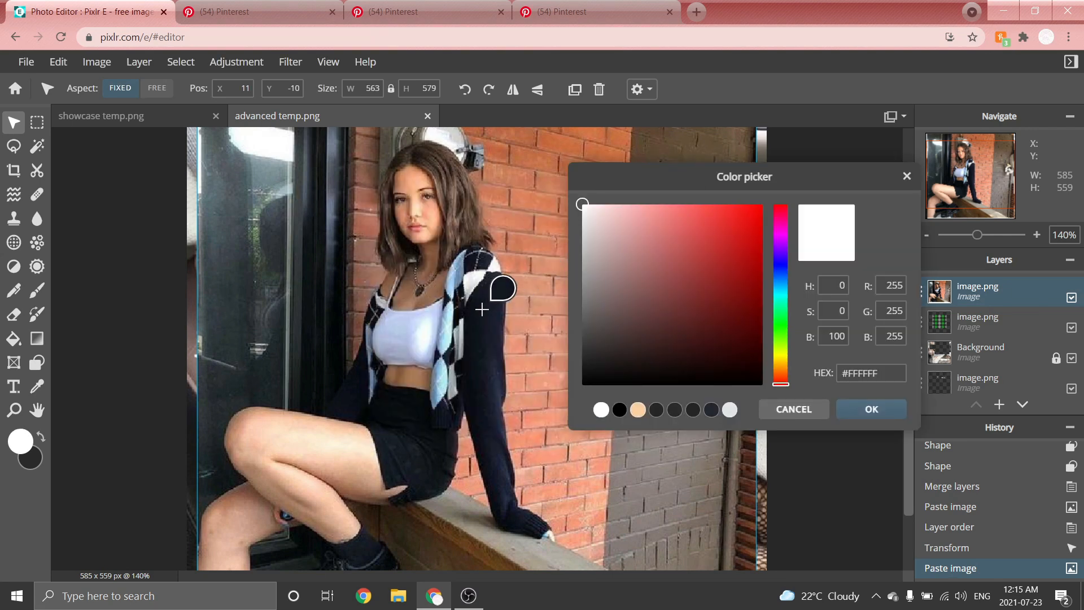
left_click(482, 309)
left_click(872, 411)
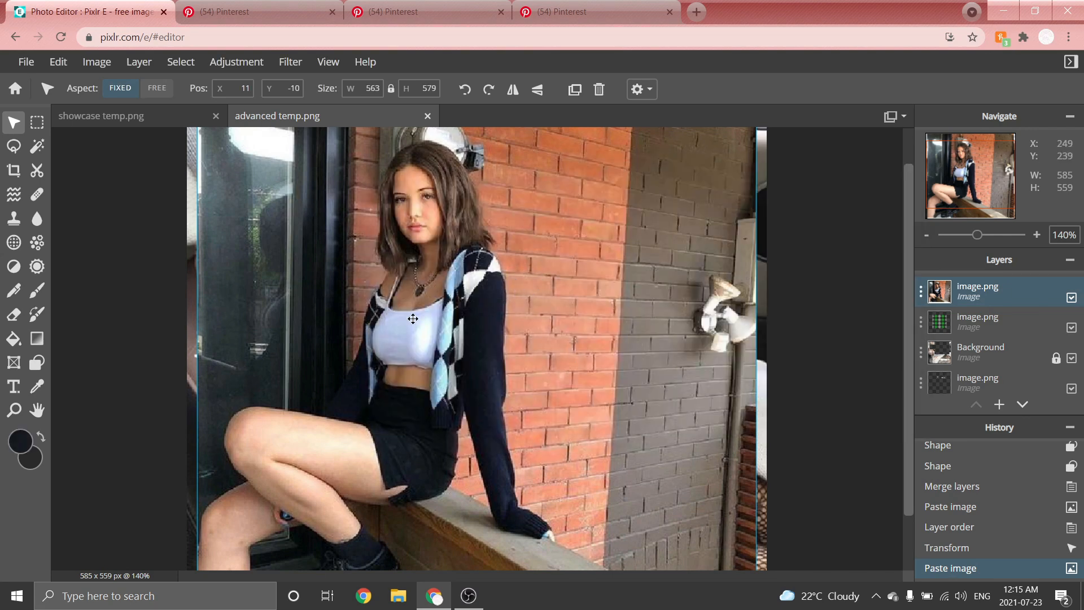
Sample the cardigan's light blue argyle diamond as the secondary colour.
left_click(33, 462)
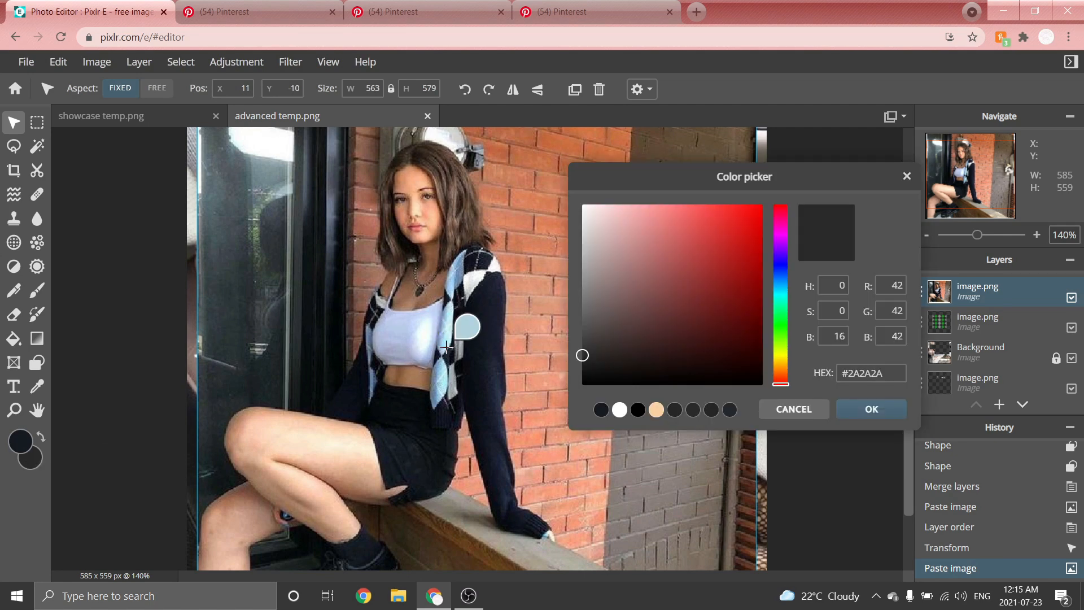
left_click(446, 346)
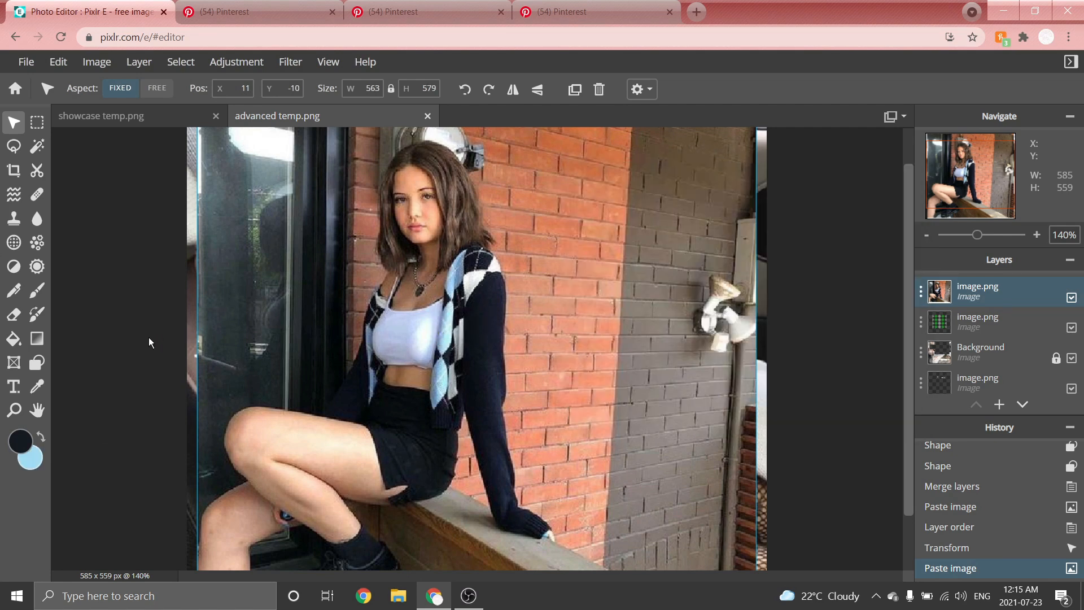
left_click(34, 460)
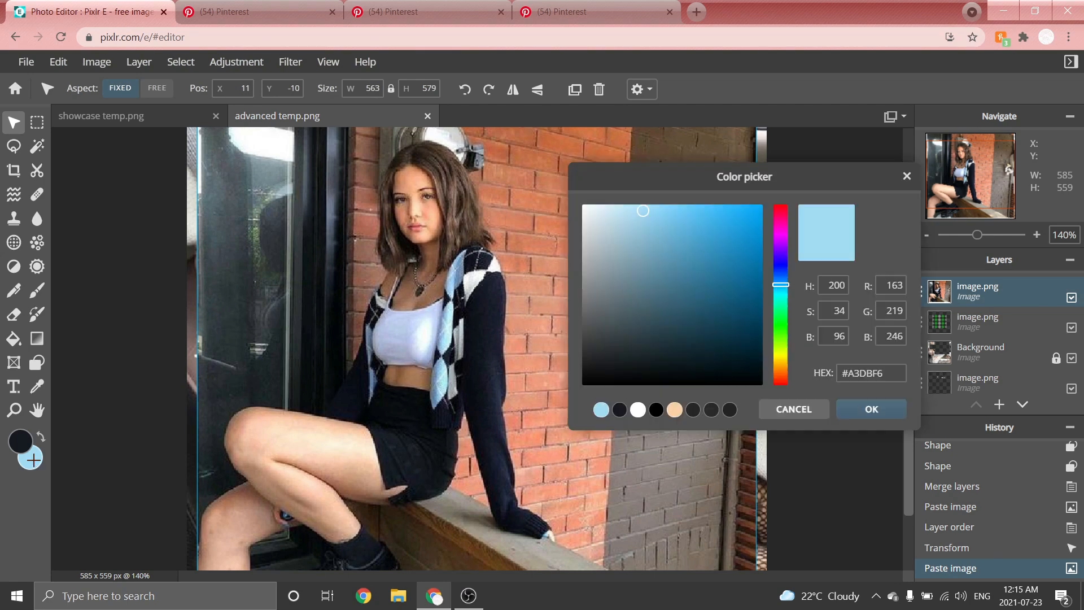
left_click(471, 282)
key("Return")
Delete the pasted cardigan photo layer.
scroll(471, 195, "down", 1)
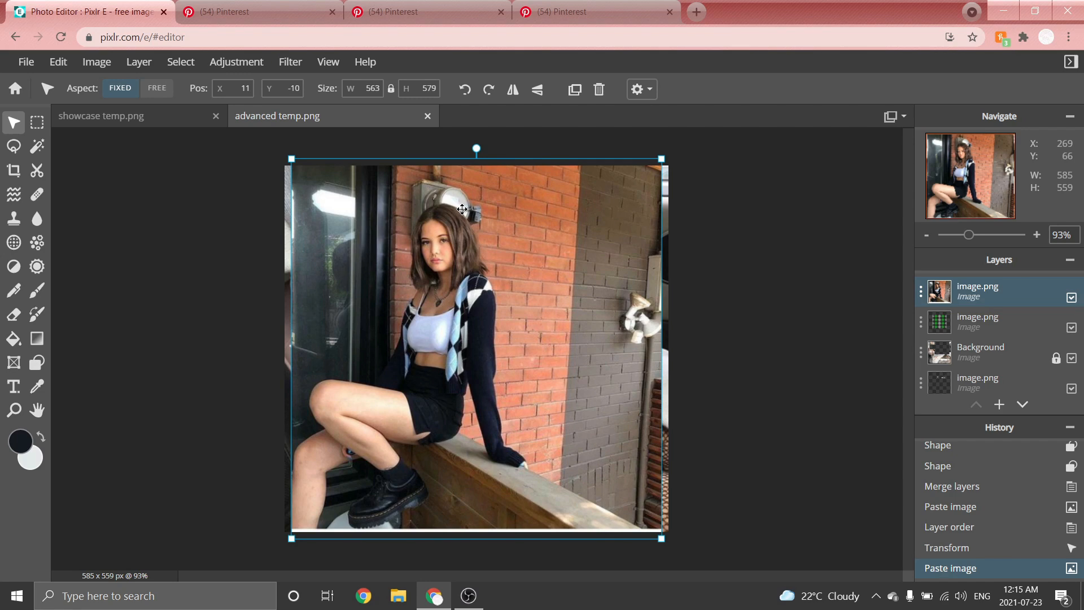
key("Delete")
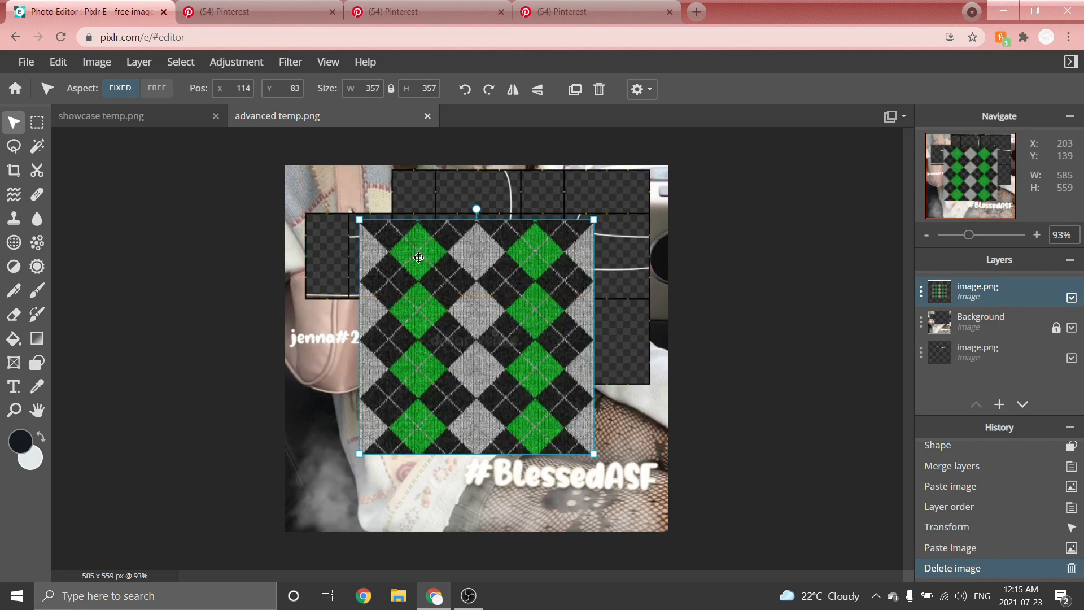
Nudge the argyle image down slightly and recolour it with Color lookup using a navy to light blue gradient.
scroll(418, 257, "up", 1)
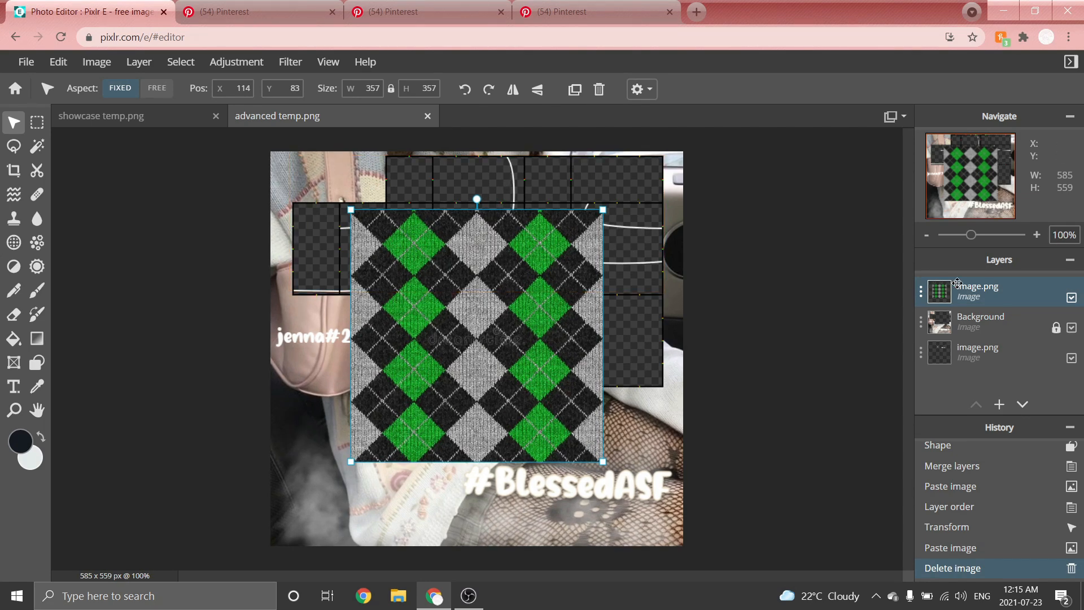
mouse_move(495, 362)
left_mouse_down()
mouse_move(476, 412)
mouse_move(496, 369)
left_mouse_up()
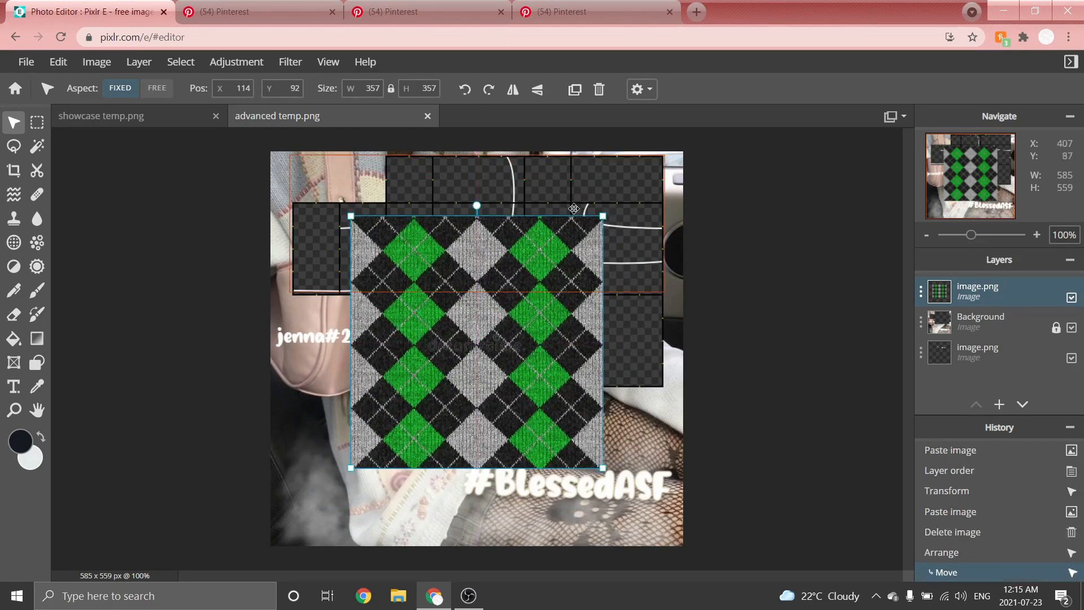
left_click(227, 70)
left_click(255, 246)
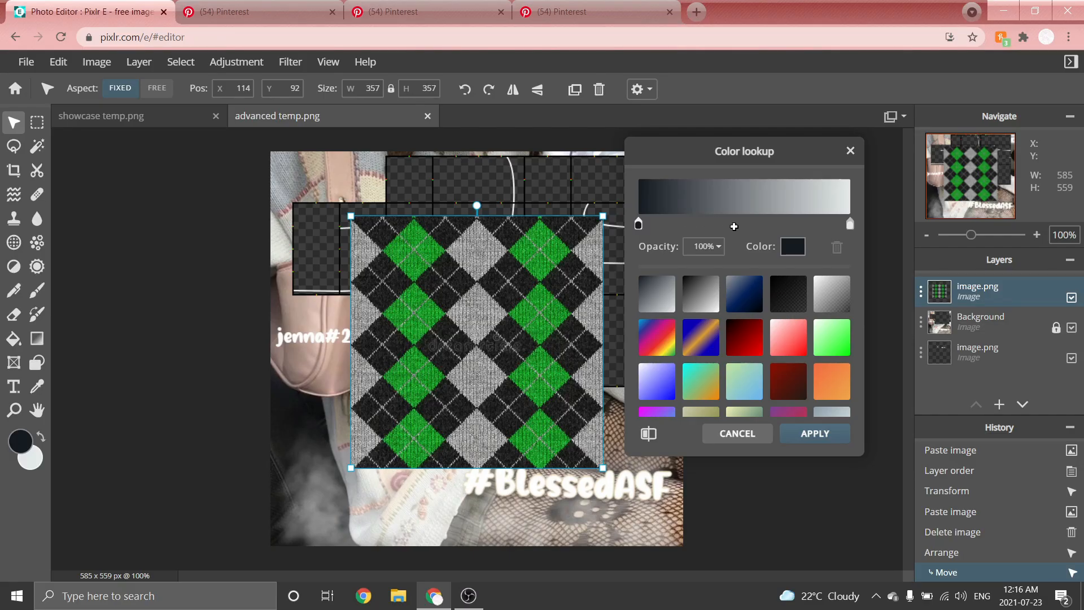
left_click(734, 226)
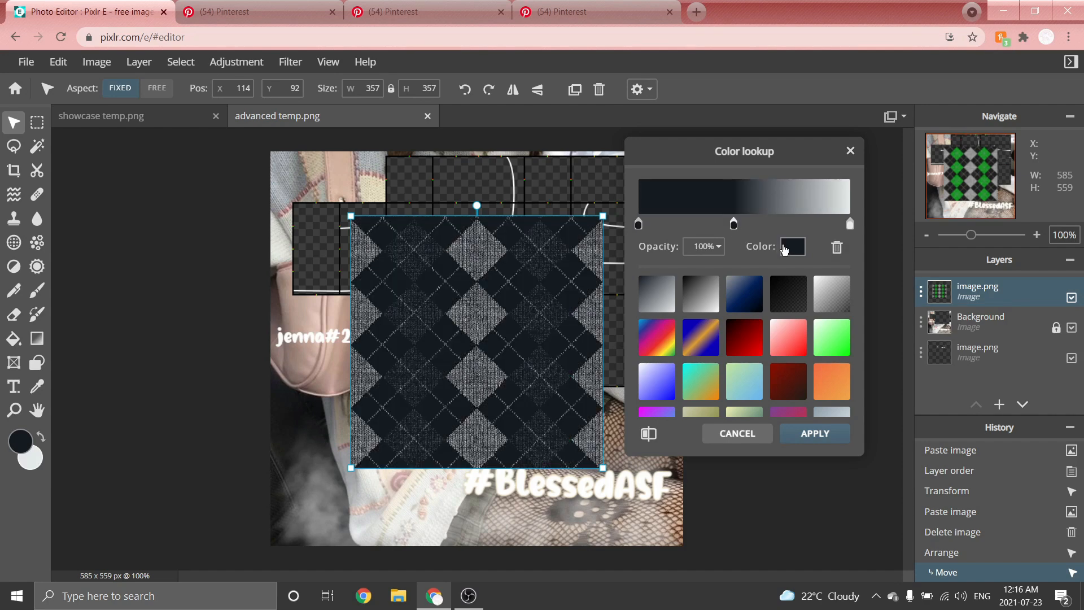
left_click(793, 248)
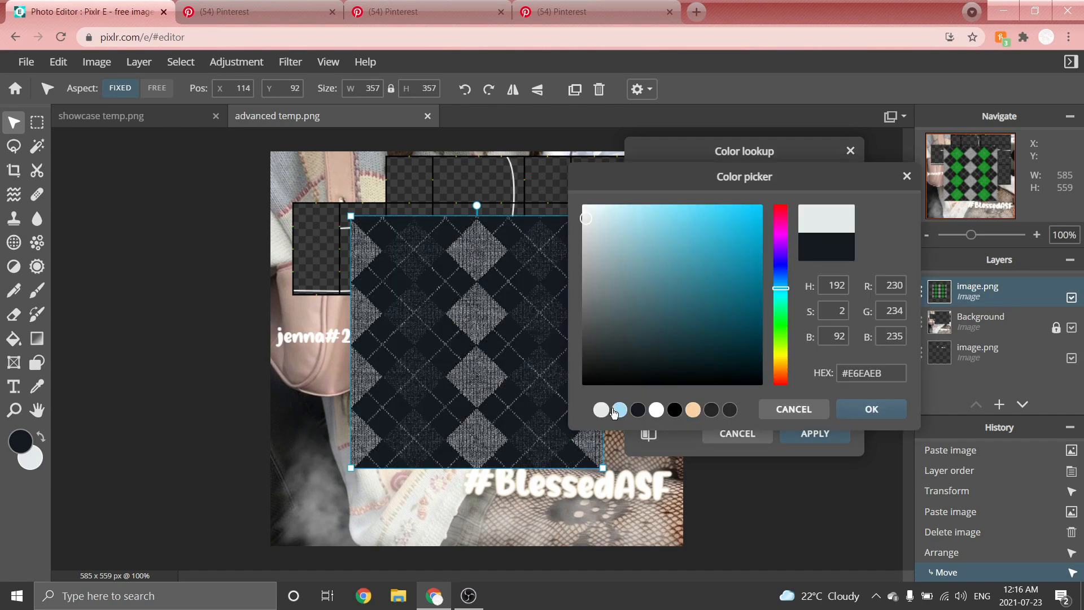
left_click(619, 410)
left_click(619, 411)
mouse_move(639, 226)
left_mouse_down()
mouse_move(699, 224)
mouse_move(648, 225)
left_mouse_up()
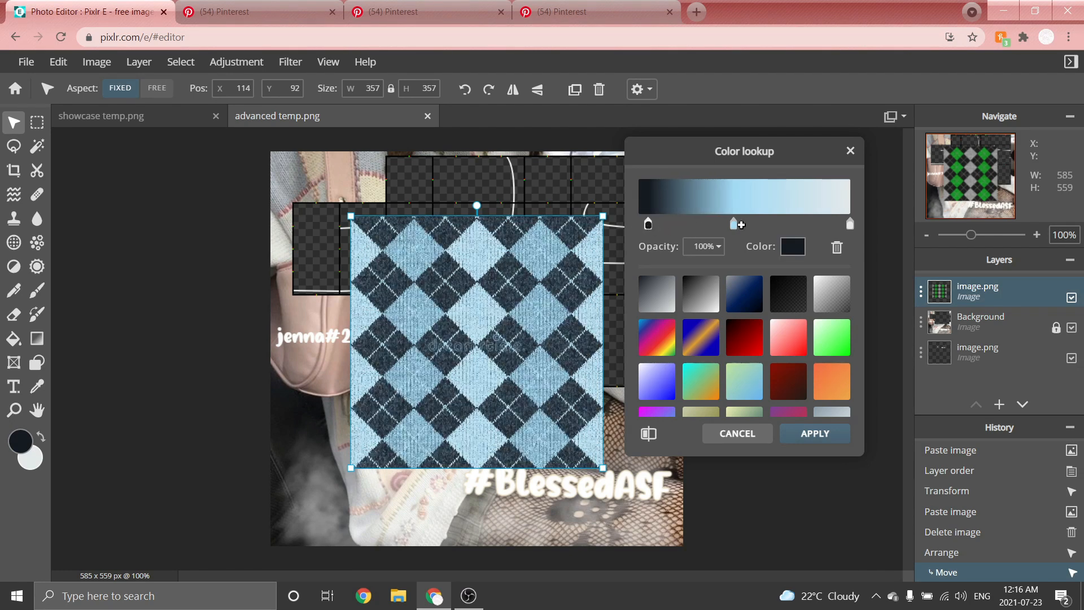
left_click_drag(737, 227, 837, 226)
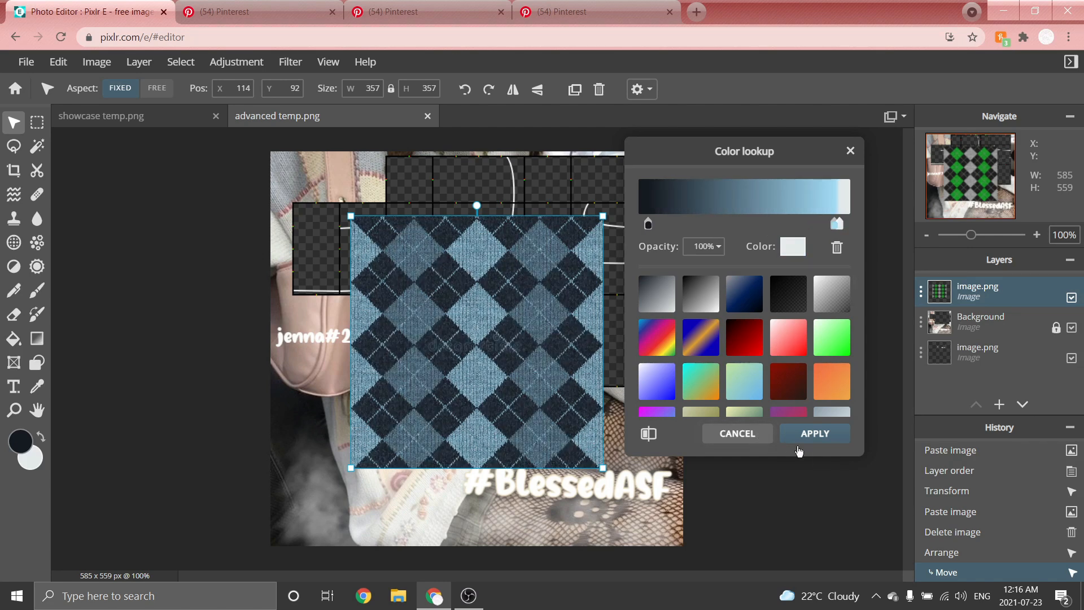
left_click(815, 434)
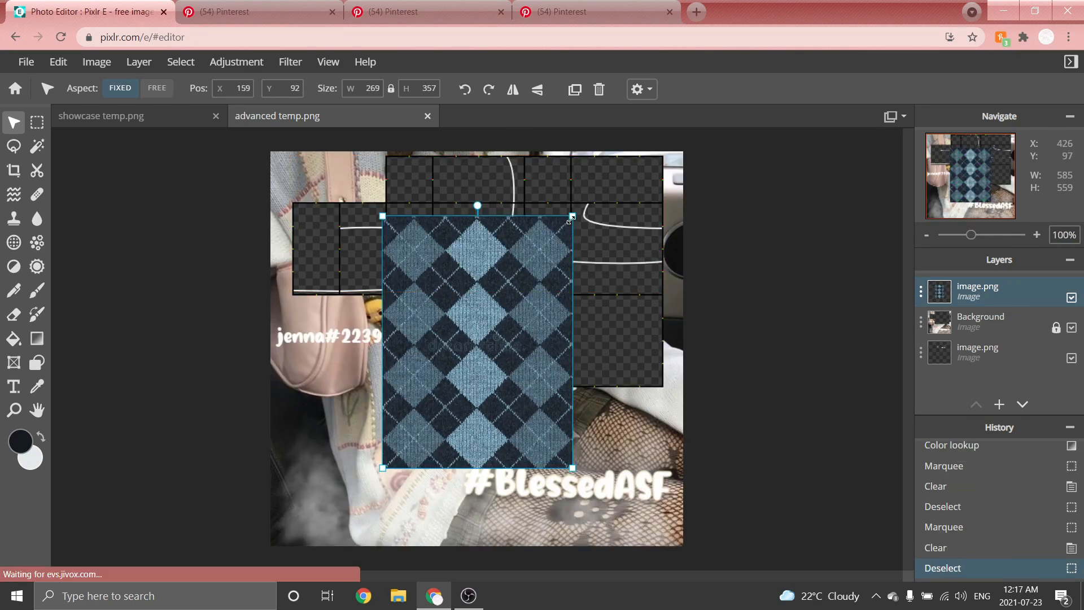
Scale the argyle patch down to about 66 × 87 px and place it in the centre panel below the rounded shape.
left_click_drag(570, 220, 452, 368)
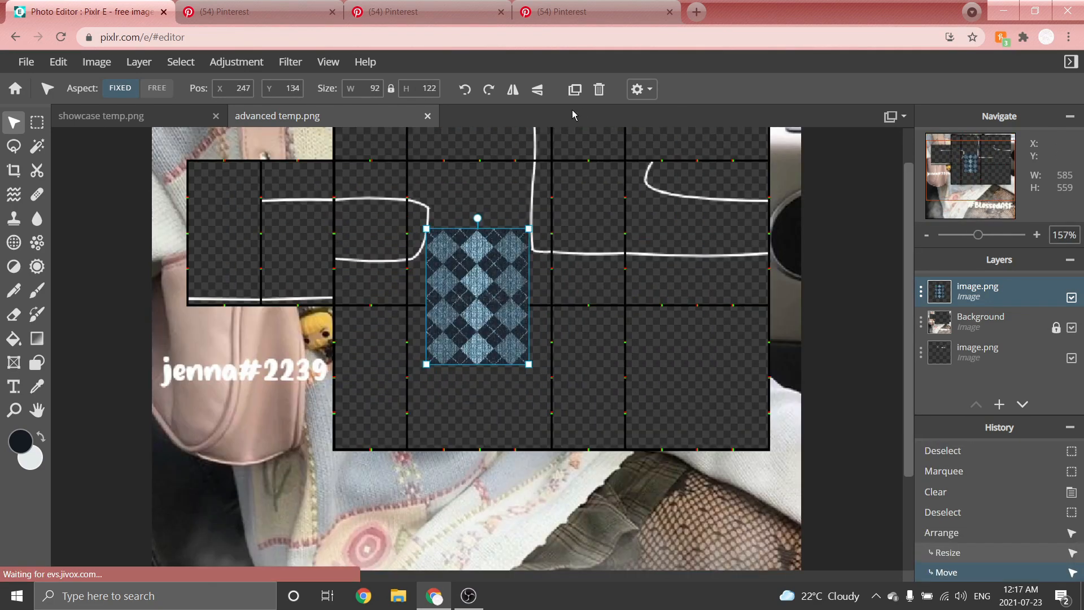
scroll(488, 176, "up", 3)
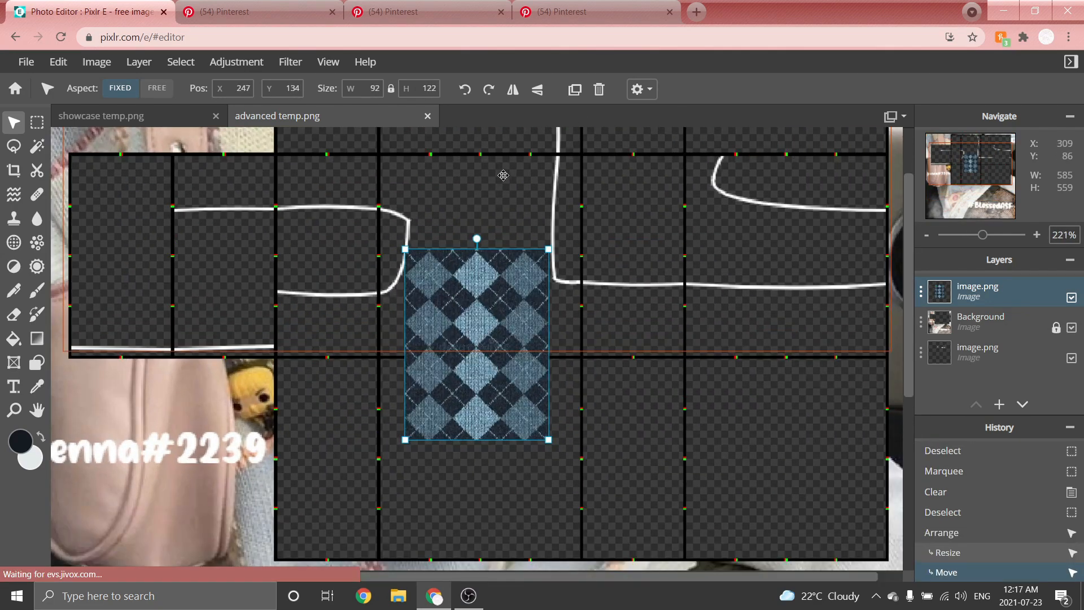
left_click_drag(559, 269, 582, 356)
scroll(457, 380, "down", 3)
scroll(545, 313, "up", 2)
left_click_drag(533, 412, 478, 418)
scroll(478, 416, "down", 2)
left_click_drag(481, 407, 464, 405)
scroll(513, 258, "up", 2)
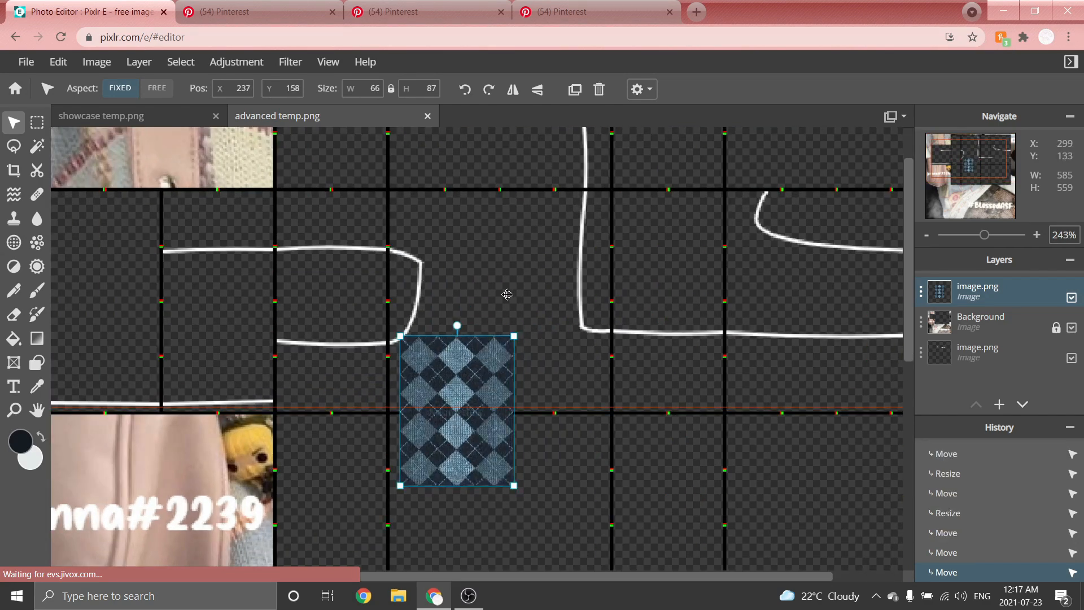
Move the argyle patch up into the torso panel and duplicate it, placing the copy in the panel to its right.
scroll(505, 282, "up", 2)
scroll(498, 266, "up", 2)
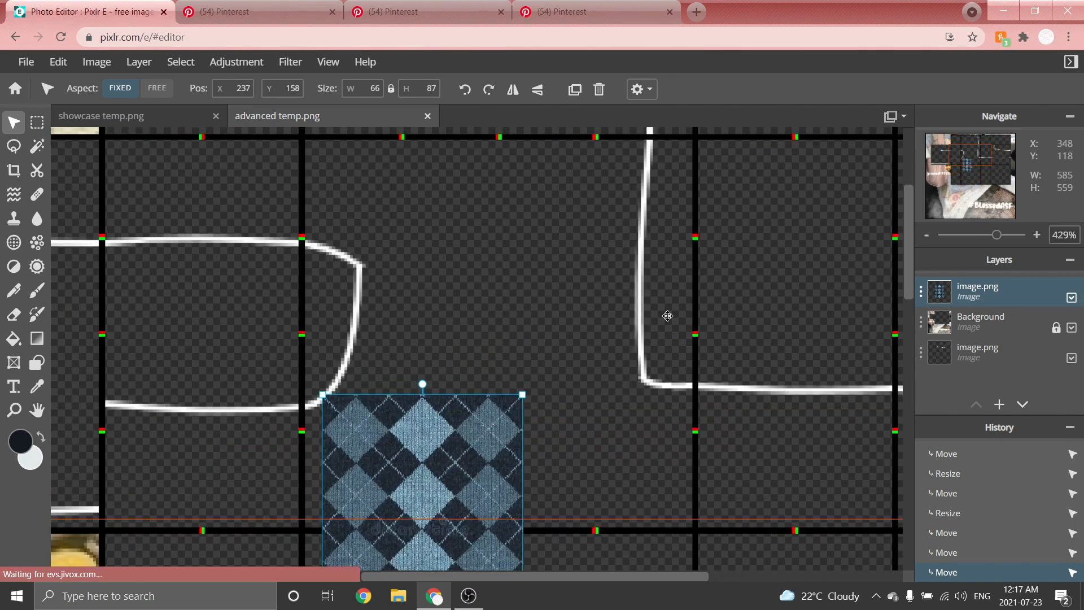
scroll(368, 364, "down", 3)
scroll(375, 362, "down", 2)
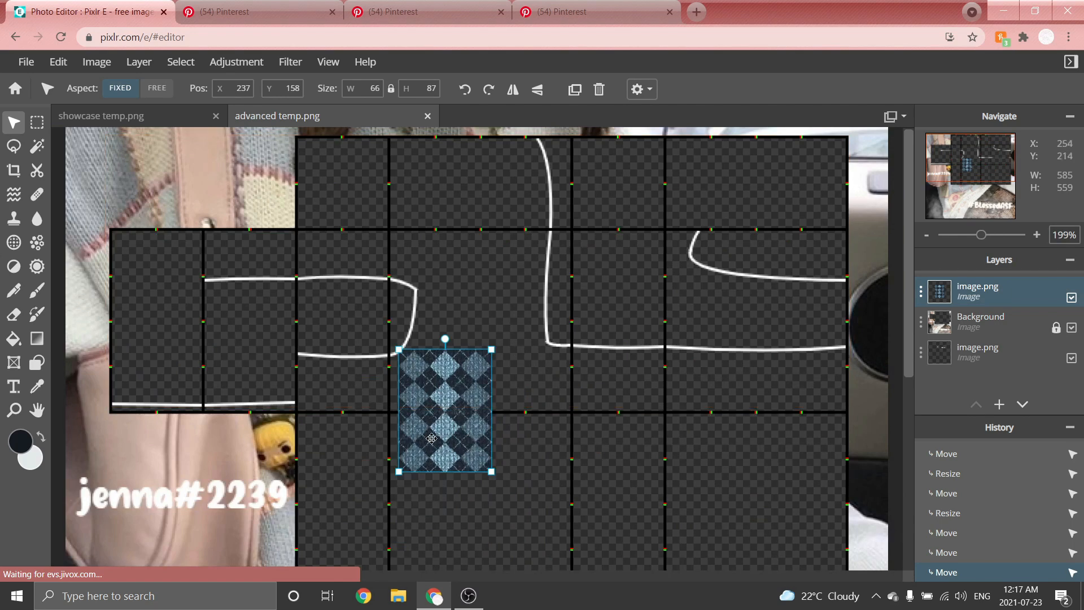
scroll(493, 329, "up", 3)
left_click_drag(454, 395, 575, 290)
scroll(396, 339, "down", 2)
scroll(415, 323, "up", 1)
left_click(575, 89)
scroll(574, 289, "down", 2)
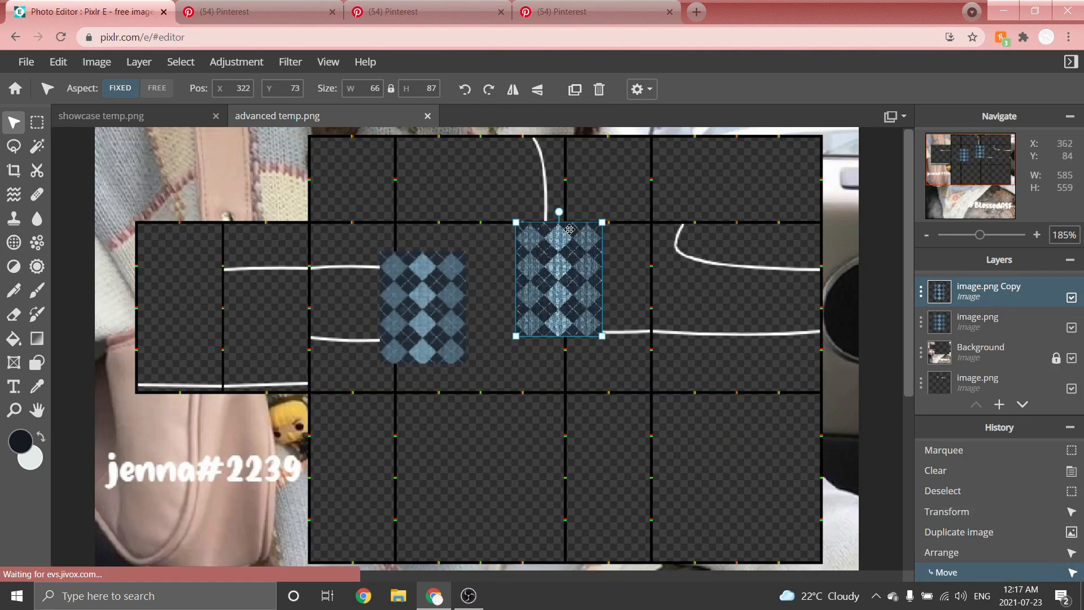
Merge the two argyle patches into one layer and move that layer to the bottom of the stack.
scroll(566, 226, "up", 1)
scroll(567, 226, "down", 2)
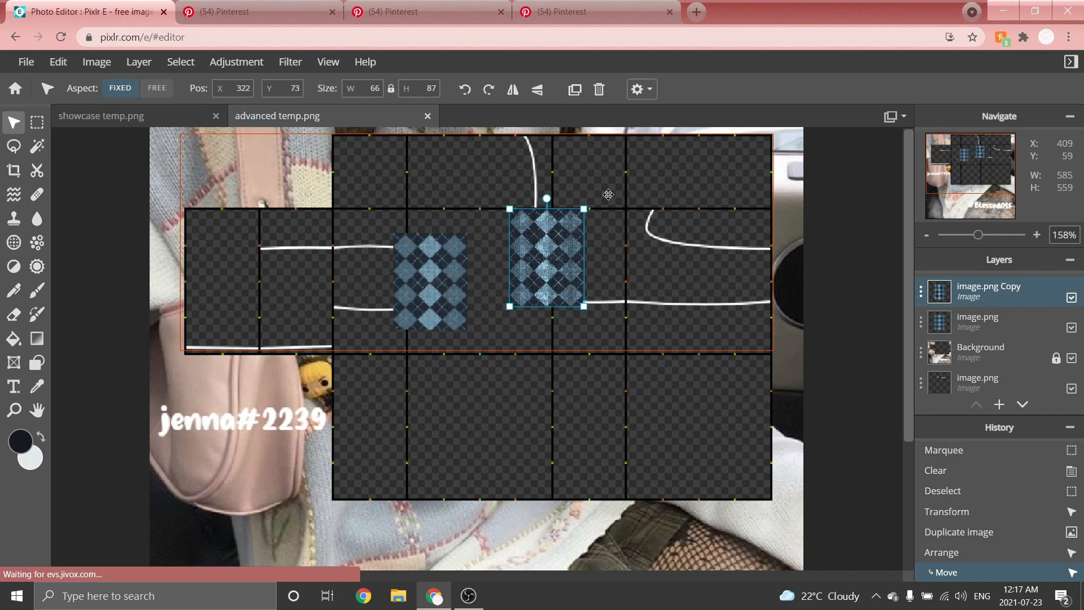
key("ctrl+e")
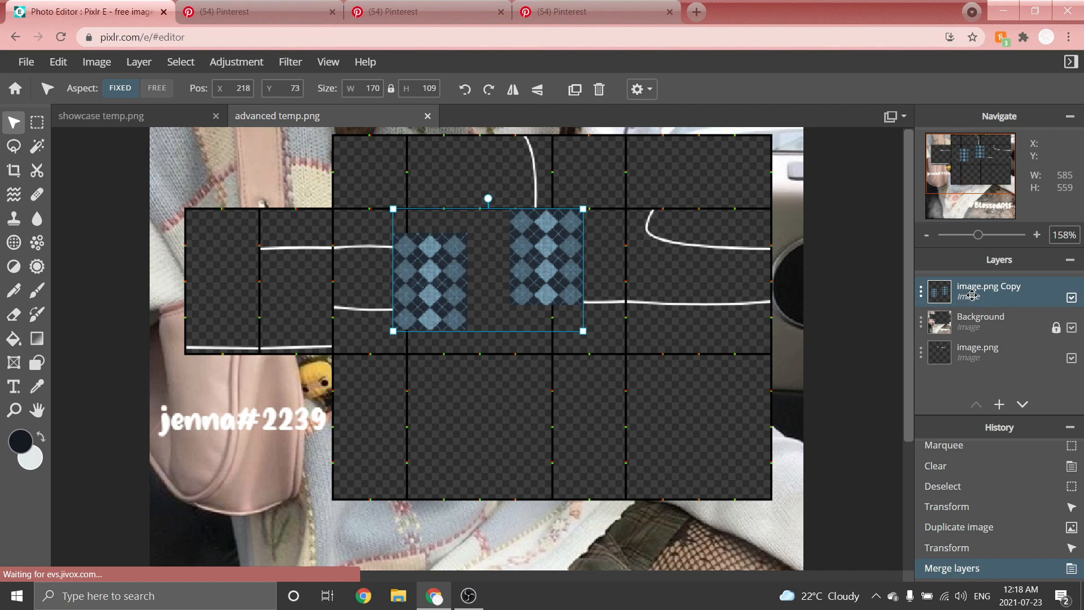
left_click_drag(958, 294, 958, 355)
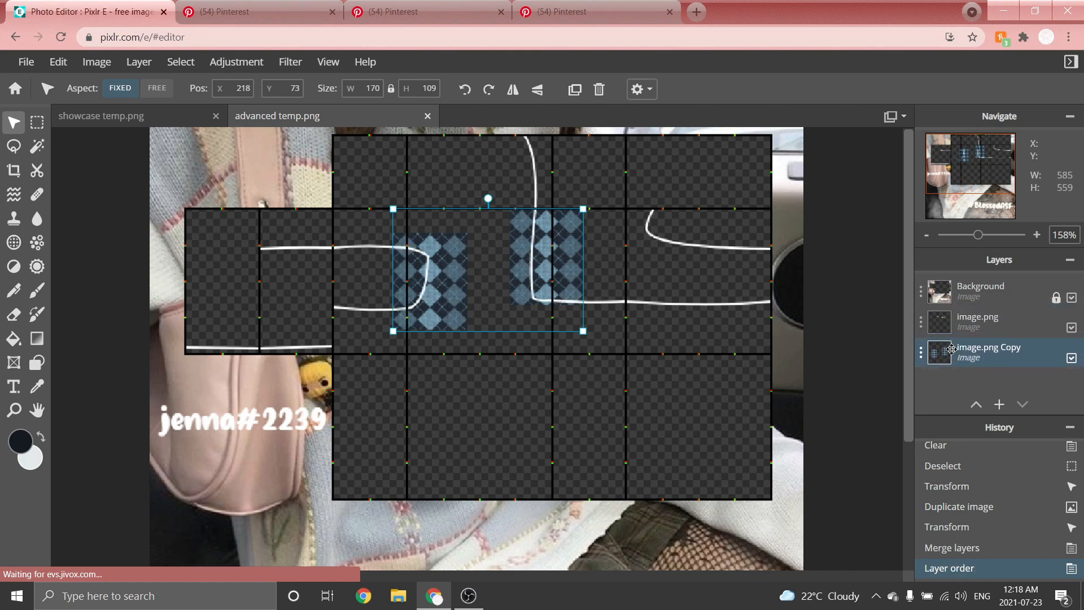
Select and delete the part of the argyle patch overhanging the left edge of the torso panel.
scroll(614, 215, "up", 3)
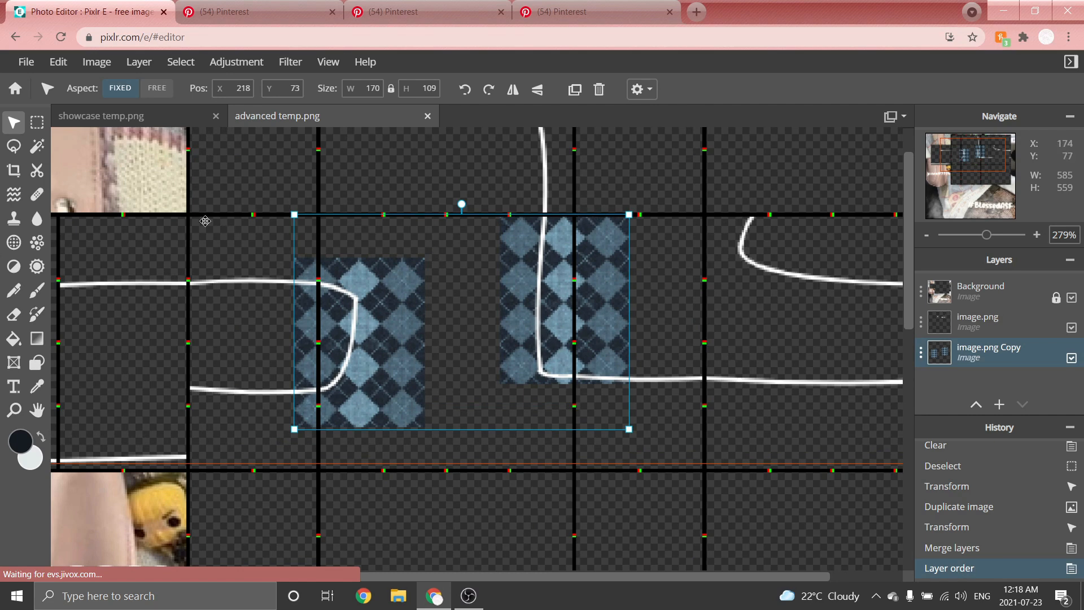
left_click(45, 122)
scroll(379, 316, "up", 1)
left_click_drag(244, 174, 305, 533)
key("Delete")
key("ctrl+d")
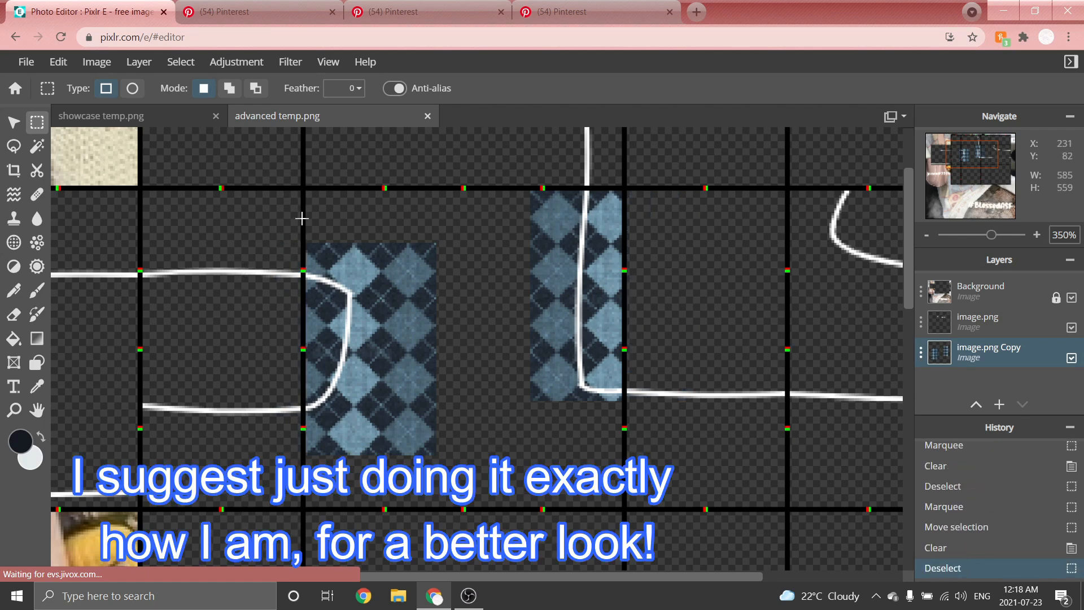
Erase the argyle pattern lying outside the curved white outlines with a small Eraser.
key("e")
left_click(109, 88)
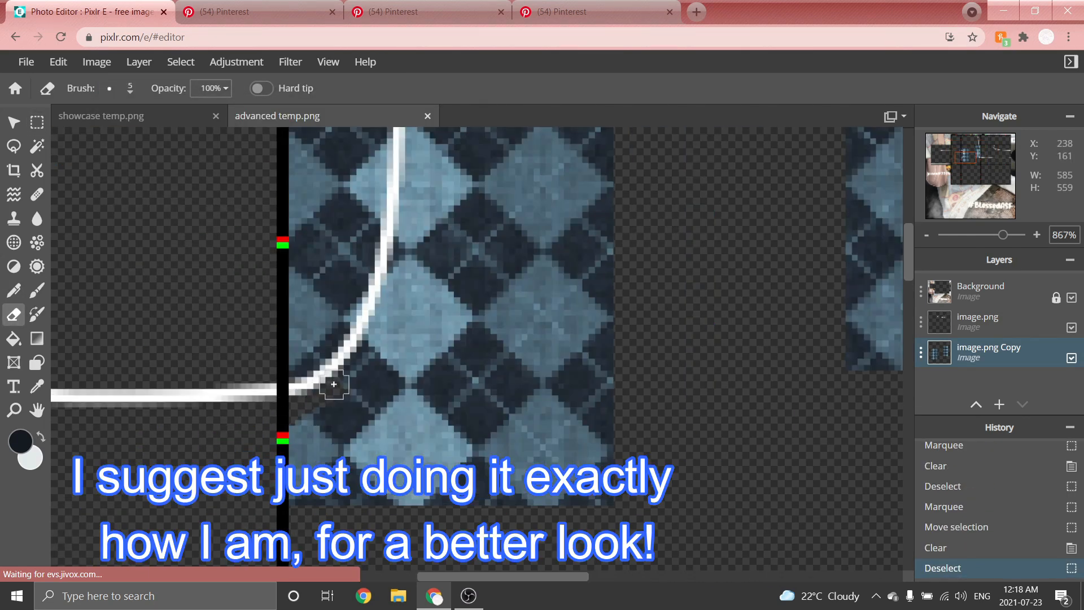
left_click_drag(327, 380, 321, 430)
scroll(321, 430, "down", 3)
scroll(362, 181, "up", 4)
mouse_move(223, 241)
left_mouse_down()
mouse_move(303, 249)
mouse_move(380, 477)
left_mouse_up()
scroll(380, 477, "down", 4)
scroll(649, 465, "up", 3)
mouse_move(673, 162)
left_mouse_down()
mouse_move(659, 333)
mouse_move(657, 393)
left_mouse_up()
scroll(695, 463, "up", 4)
mouse_move(593, 295)
left_mouse_down()
mouse_move(595, 486)
mouse_move(625, 506)
mouse_move(712, 512)
left_mouse_up()
scroll(577, 341, "down", 4)
Delete the remaining argyle outside the outlines with rectangular selections and erase the leftover edges.
key("m")
left_click_drag(518, 179, 587, 476)
key("Delete")
key("ctrl+d")
scroll(318, 400, "up", 3)
left_click_drag(318, 431, 525, 502)
key("Delete")
key("ctrl+d")
left_click_drag(400, 192, 525, 452)
key("Delete")
left_click(109, 88)
left_click(149, 148)
left_click(391, 246)
left_click(399, 421)
scroll(494, 255, "down", 8)
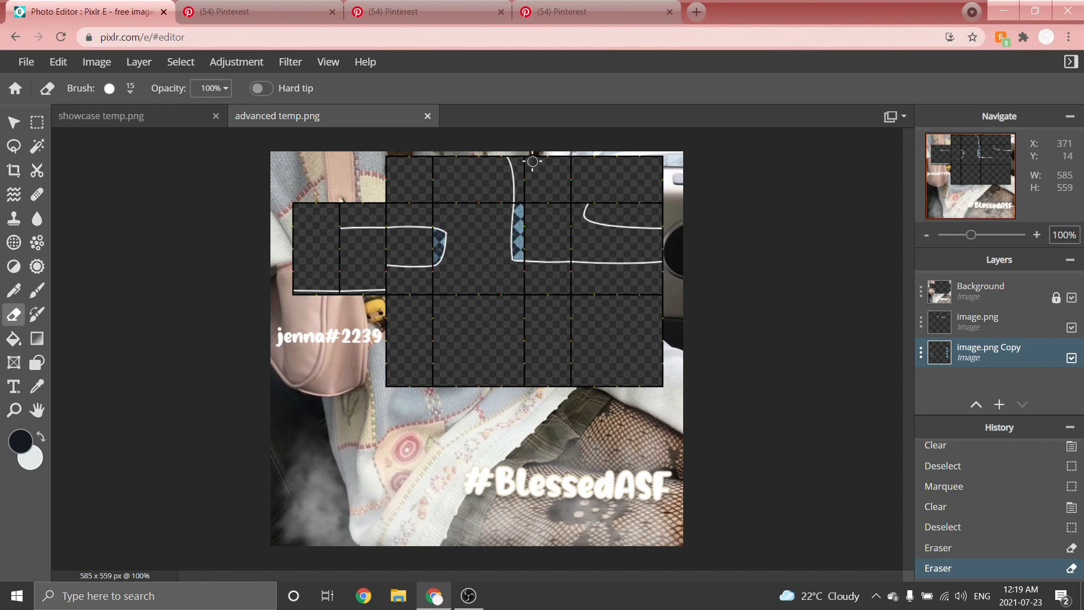
Sample the dark navy colour from the argyle patch with the colour Picker.
scroll(530, 157, "up", 2)
scroll(544, 136, "up", 2)
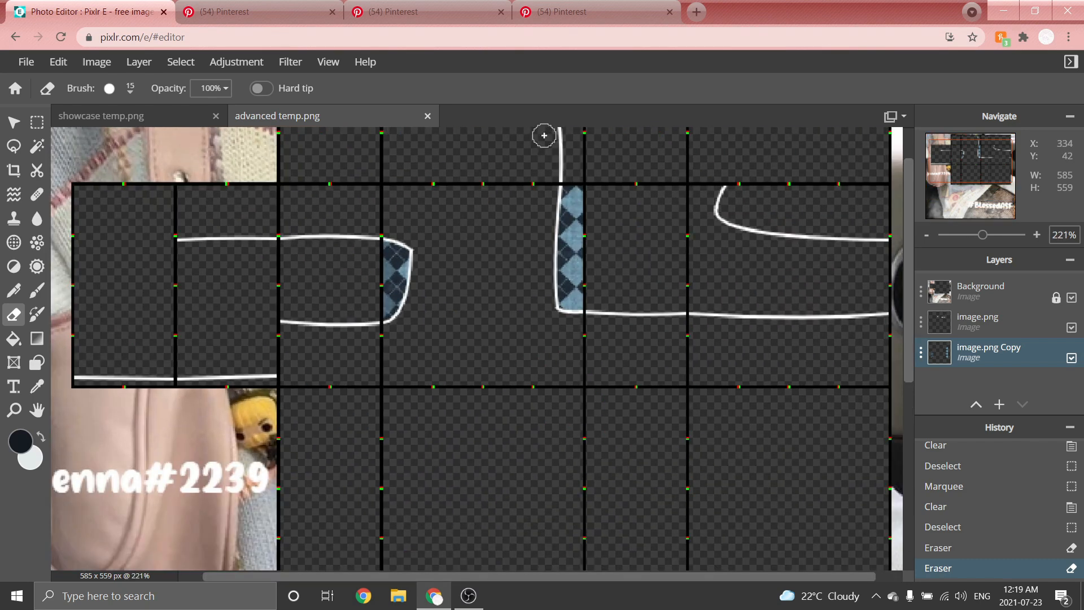
left_click(38, 387)
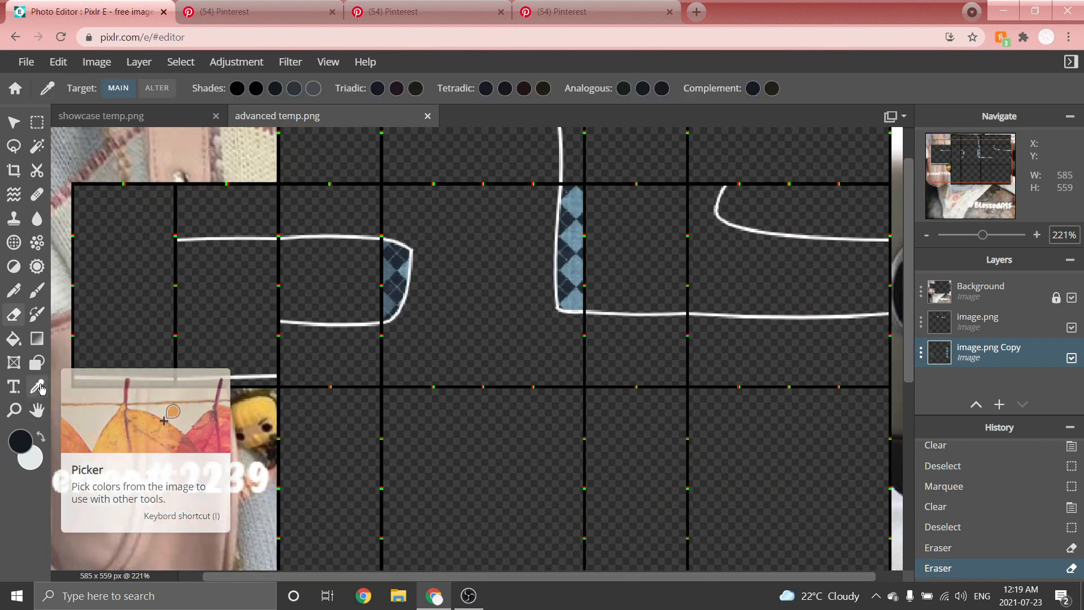
scroll(463, 186, "up", 3)
scroll(342, 302, "up", 3)
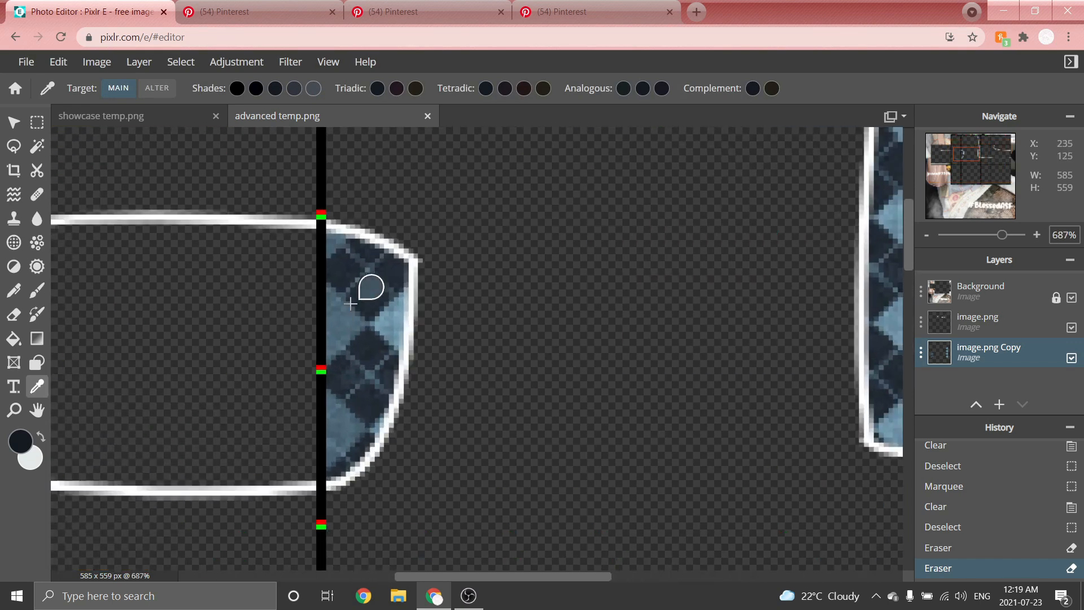
left_click(364, 301)
scroll(363, 307, "down", 2)
scroll(363, 306, "down", 2)
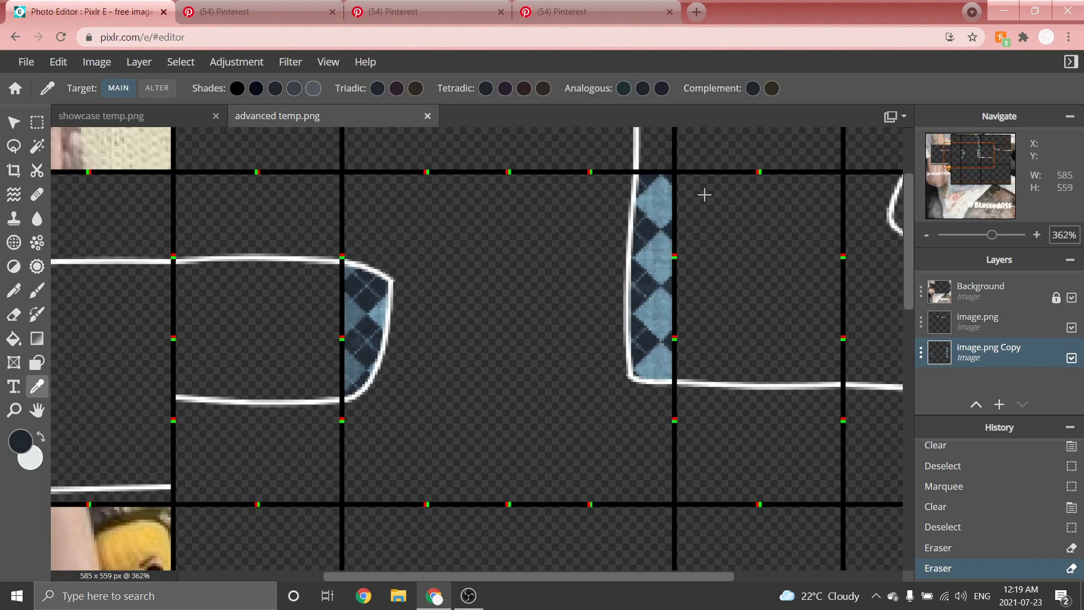
scroll(702, 169, "up", 3)
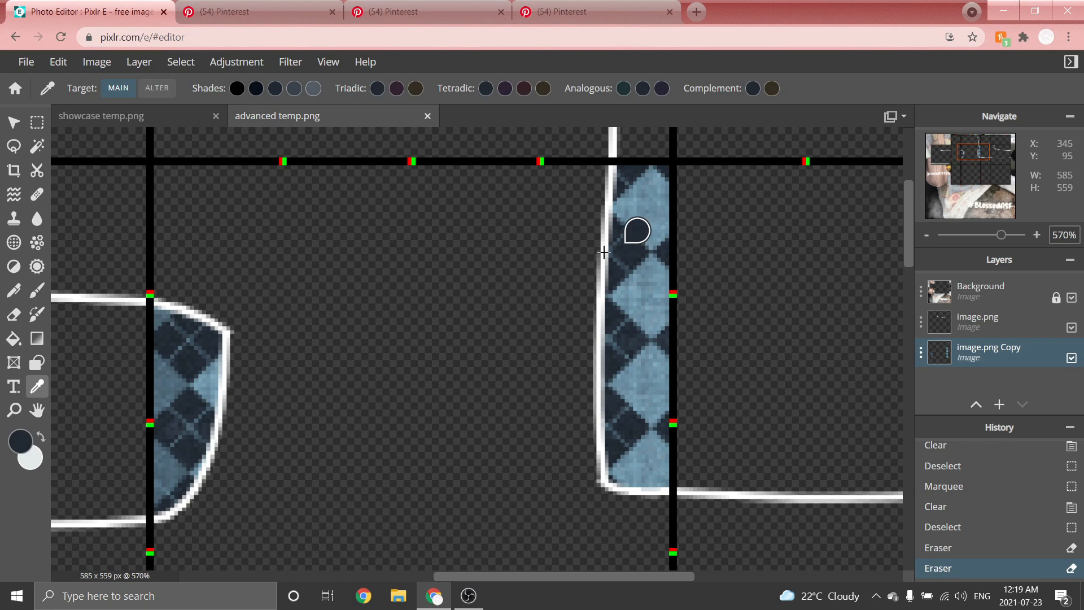
scroll(487, 266, "down", 6)
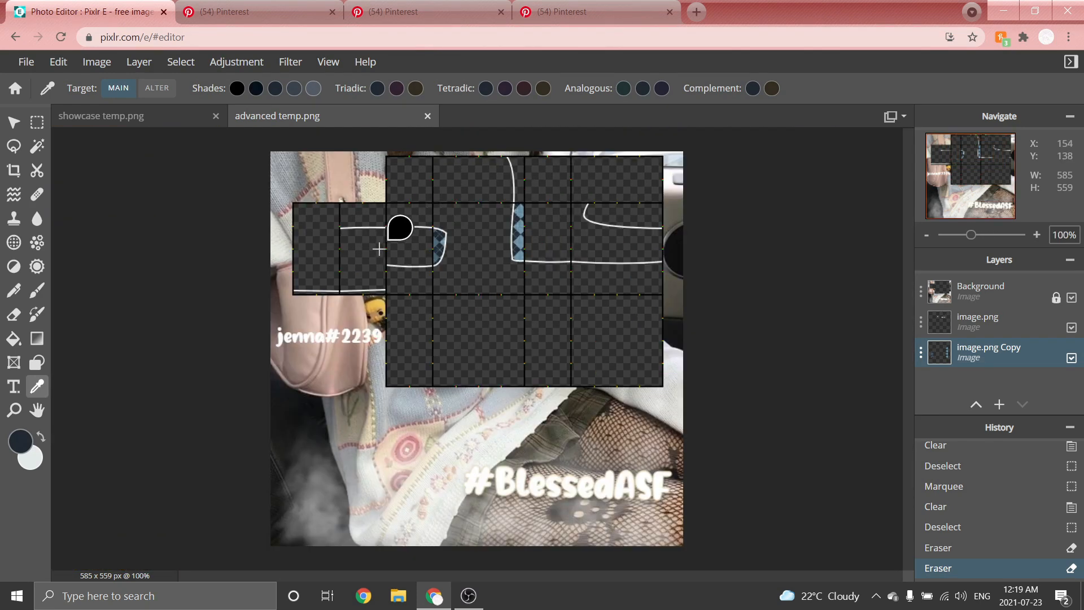
Add a new layer and move it to the bottom of the layer list.
left_click(139, 62)
left_click(146, 84)
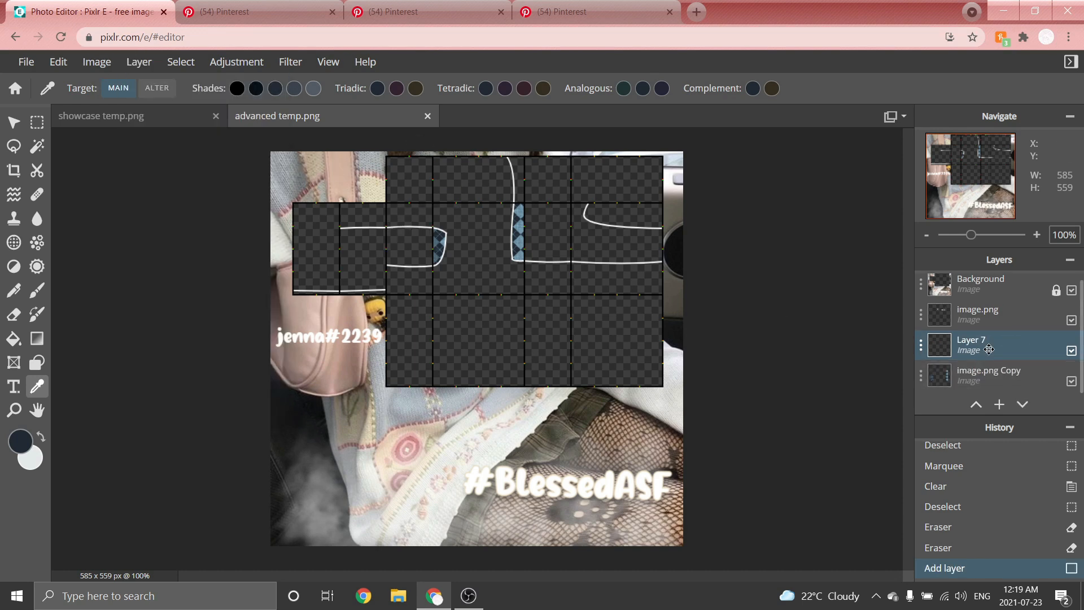
left_click_drag(988, 374, 988, 377)
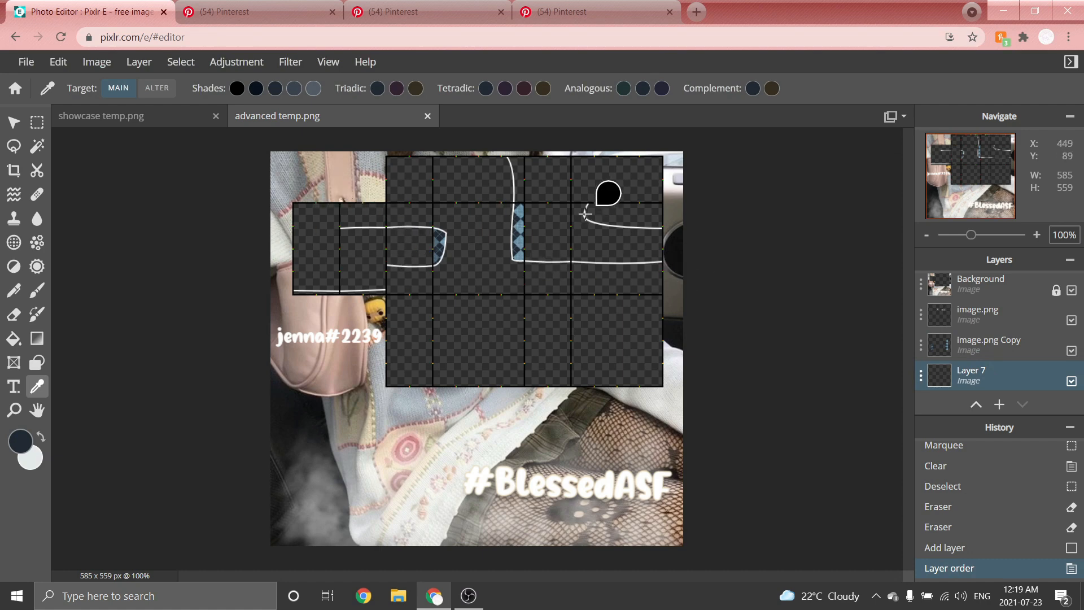
Fill the two leftmost arm panels with navy using rectangular selections on the new layer.
left_click(18, 126)
scroll(113, 183, "up", 9)
left_click(37, 122)
left_click_drag(61, 159, 216, 453)
left_click(13, 339)
left_click(146, 316)
key("ctrl+d")
scroll(265, 392, "up", 5)
left_click_drag(202, 182, 417, 474)
left_click(14, 339)
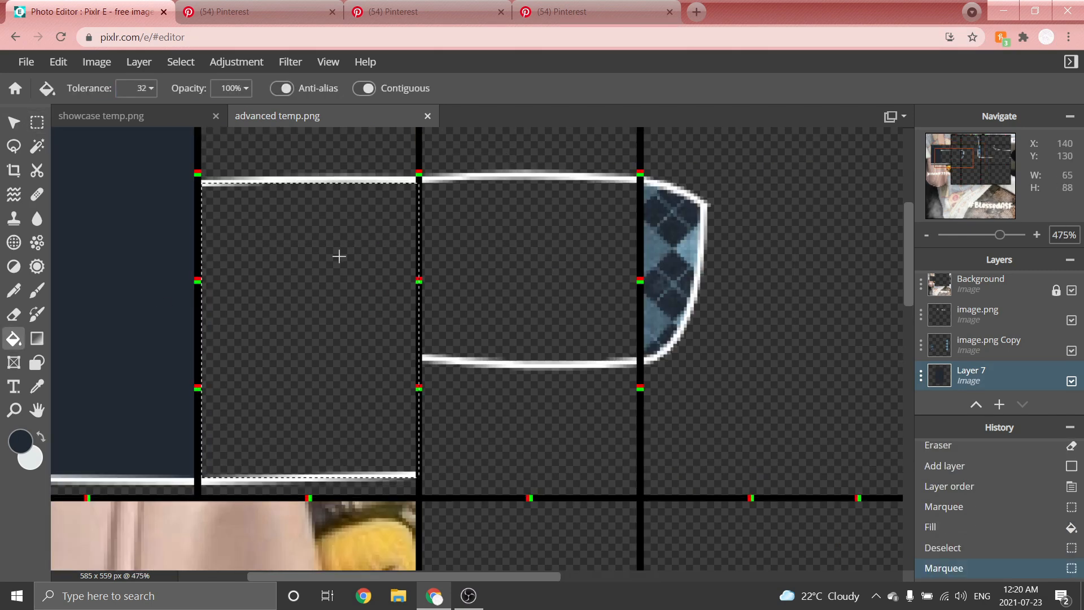
left_click(282, 294)
Fill the sleeve band between the white lines in the next arm panels with navy.
left_click(37, 123)
scroll(327, 167, "up", 4)
left_click_drag(242, 190, 477, 266)
left_click(14, 339)
left_click(327, 193)
left_click(37, 123)
key("ctrl+d")
left_click_drag(215, 237, 529, 502)
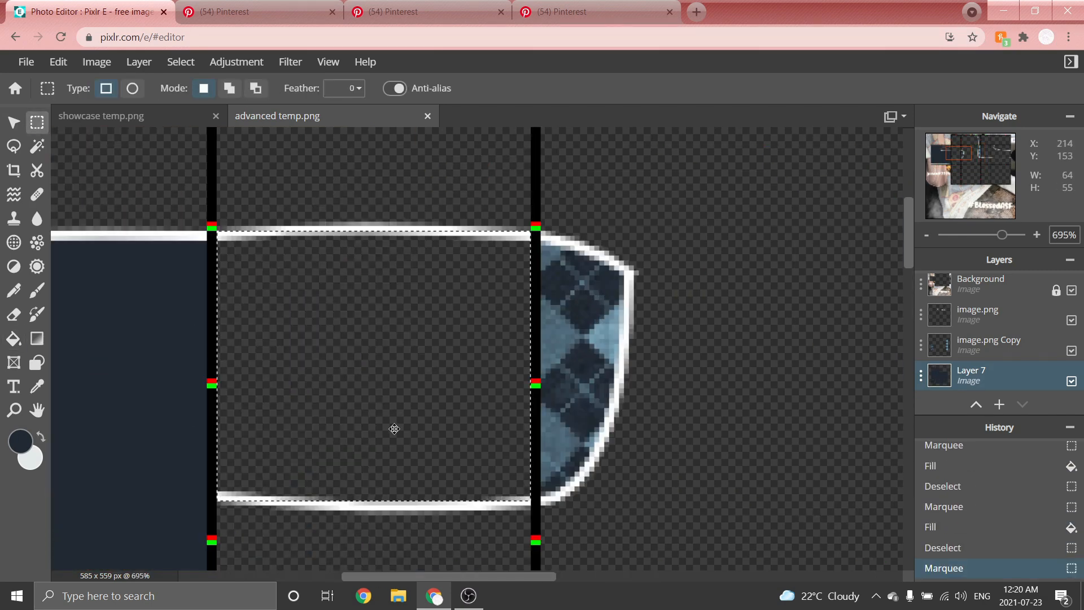
left_click(13, 339)
left_click(334, 294)
left_click(37, 123)
key("ctrl+d")
Fill the torso panels below the curved white line on the right side with navy.
scroll(658, 245, "up", 7)
left_click_drag(680, 556, 381, 189)
key("ctrl+d")
left_click(13, 338)
left_click(452, 316)
left_click(37, 122)
key("ctrl+d")
scroll(257, 269, "down", 5)
left_click_drag(822, 317, 304, 514)
left_click(13, 339)
left_click(451, 406)
left_click(37, 122)
scroll(551, 506, "up", 5)
left_click_drag(372, 490, 803, 522)
left_click(13, 339)
left_click(546, 511)
left_click(36, 122)
key("ctrl+d")
scroll(315, 187, "down", 8)
scroll(486, 163, "up", 7)
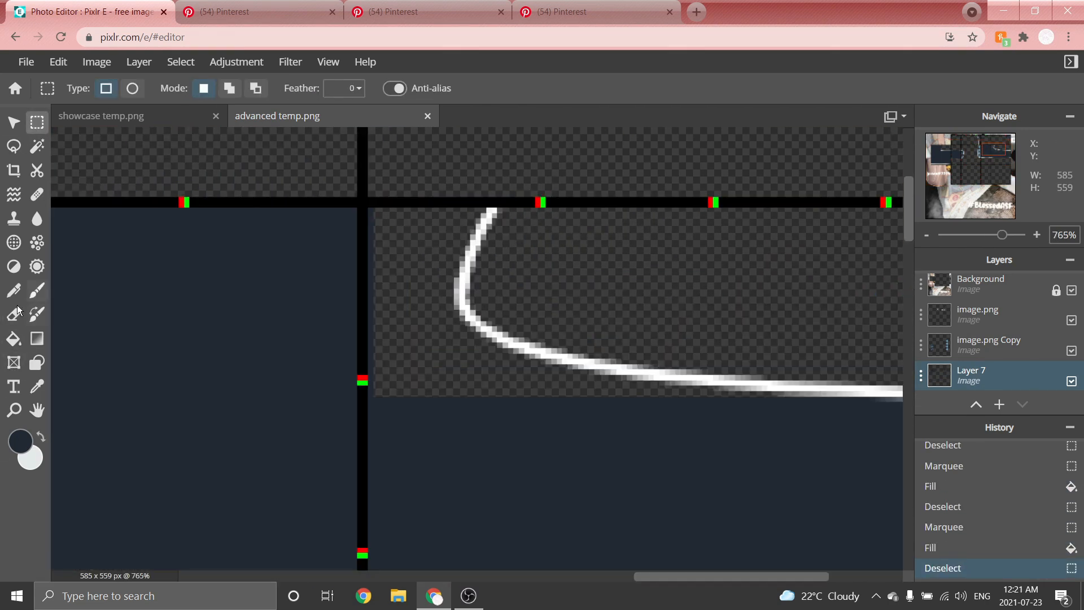
Paint navy with the Brush along the curved white outlines to close the remaining gaps.
left_click(37, 290)
scroll(452, 252, "up", 4)
left_click_drag(471, 188, 386, 437)
scroll(386, 437, "down", 4)
scroll(642, 485, "up", 5)
left_click_drag(153, 324, 255, 392)
scroll(508, 364, "up", 4)
mouse_move(145, 354)
left_mouse_down()
mouse_move(530, 433)
mouse_move(728, 435)
left_mouse_up()
scroll(844, 471, "down", 5)
scroll(649, 395, "up", 3)
left_click_drag(804, 447, 266, 423)
left_click(266, 423)
scroll(520, 167, "down", 10)
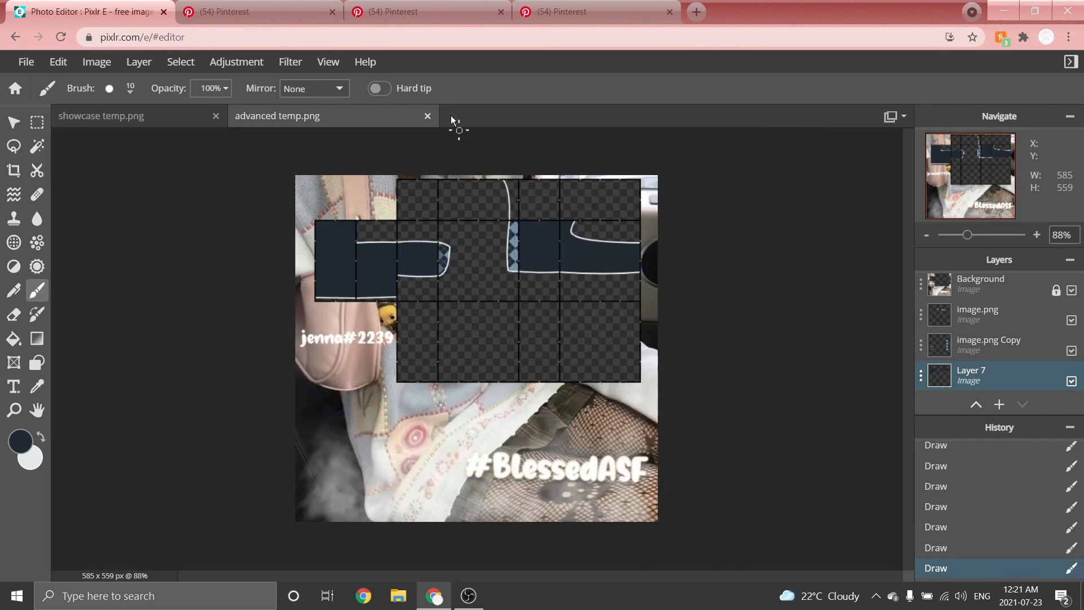
Select and delete the stray navy paint in the centre torso panel beside the cuff.
scroll(511, 182, "up", 8)
scroll(491, 226, "up", 1)
left_click(490, 149)
mouse_move(489, 149)
left_mouse_down()
mouse_move(554, 409)
mouse_move(556, 164)
mouse_move(808, 490)
left_mouse_up()
left_click(37, 122)
left_click_drag(680, 413, 677, 414)
key("Delete")
key("Delete")
key("ctrl+d")
scroll(514, 279, "down", 6)
scroll(514, 279, "down", 3)
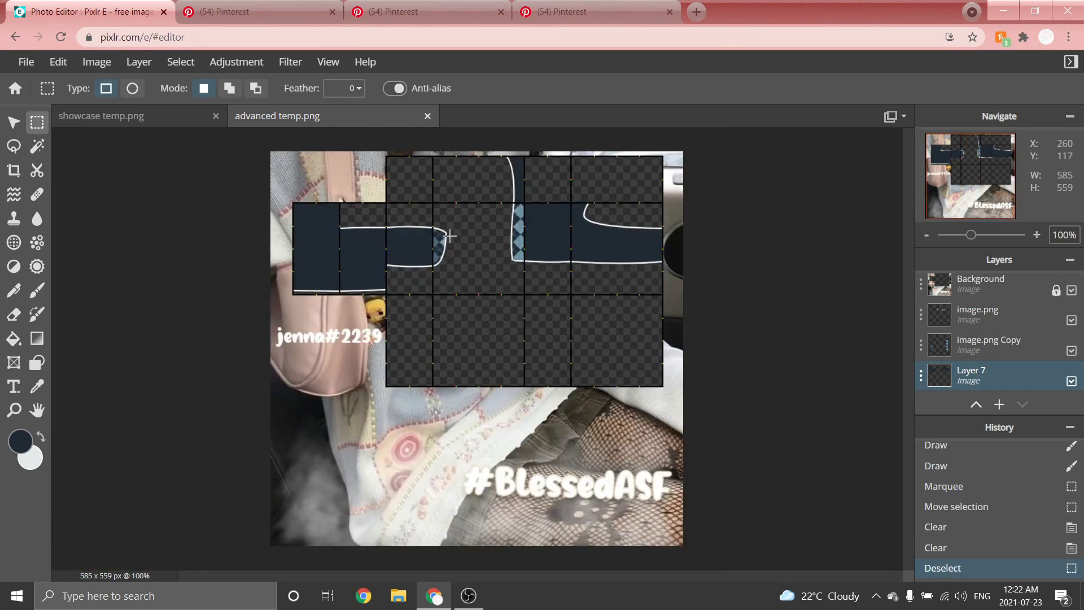
Select the top-left square panel of the torso, about 66 × 66 px, and fill it navy.
scroll(377, 178, "up", 9)
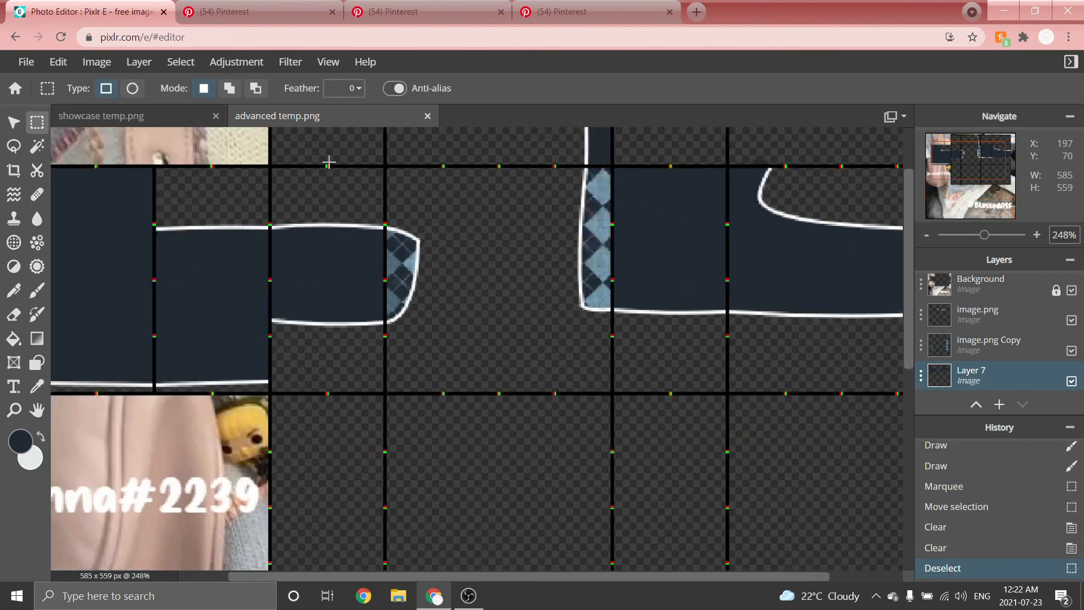
left_click_drag(907, 213, 907, 154)
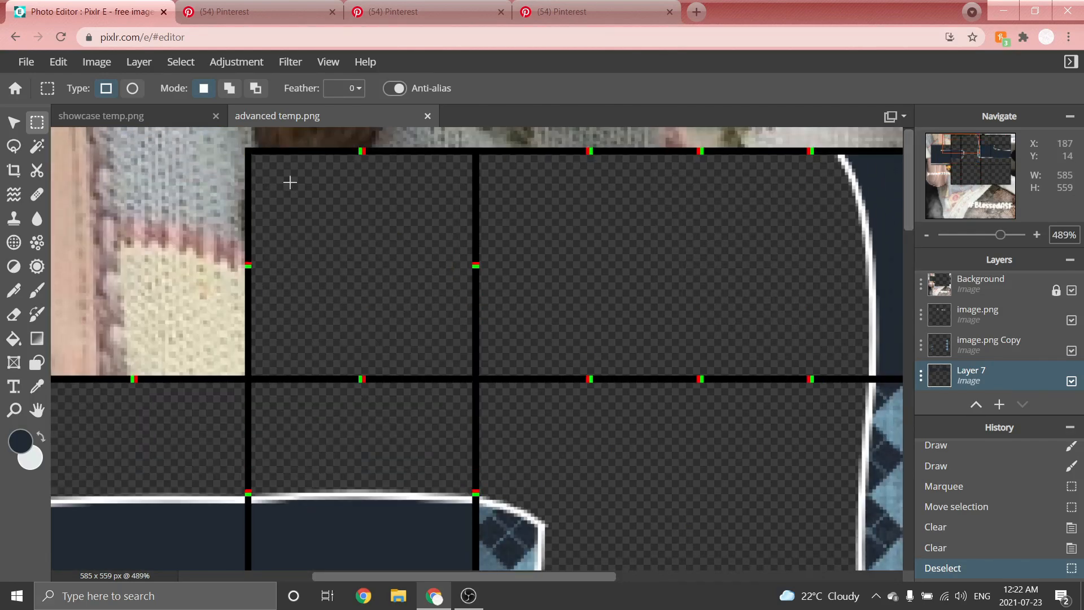
left_click_drag(251, 153, 470, 378)
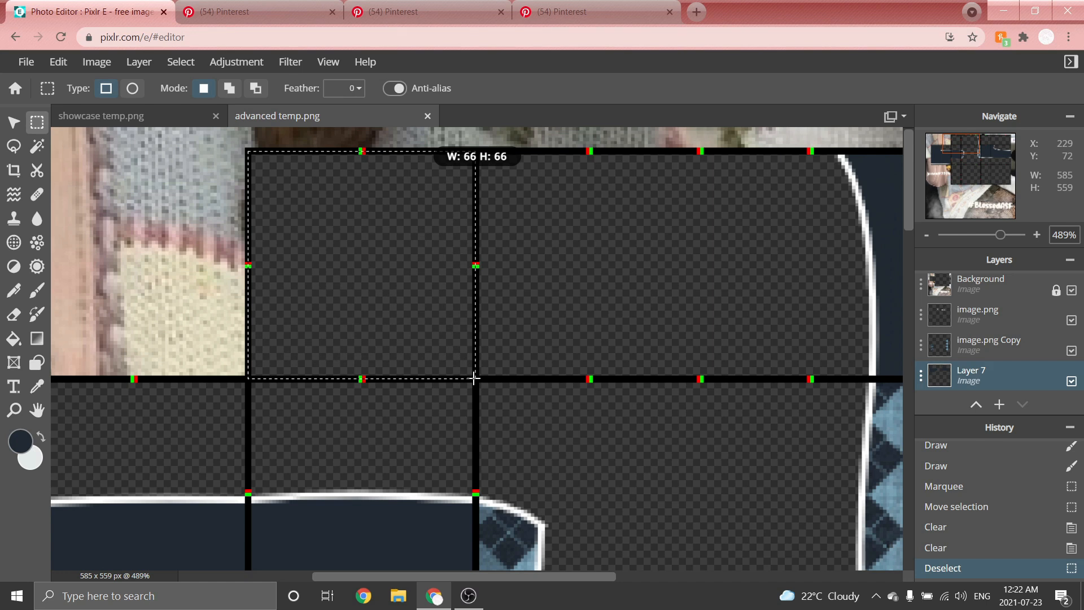
left_click_drag(474, 379, 474, 378)
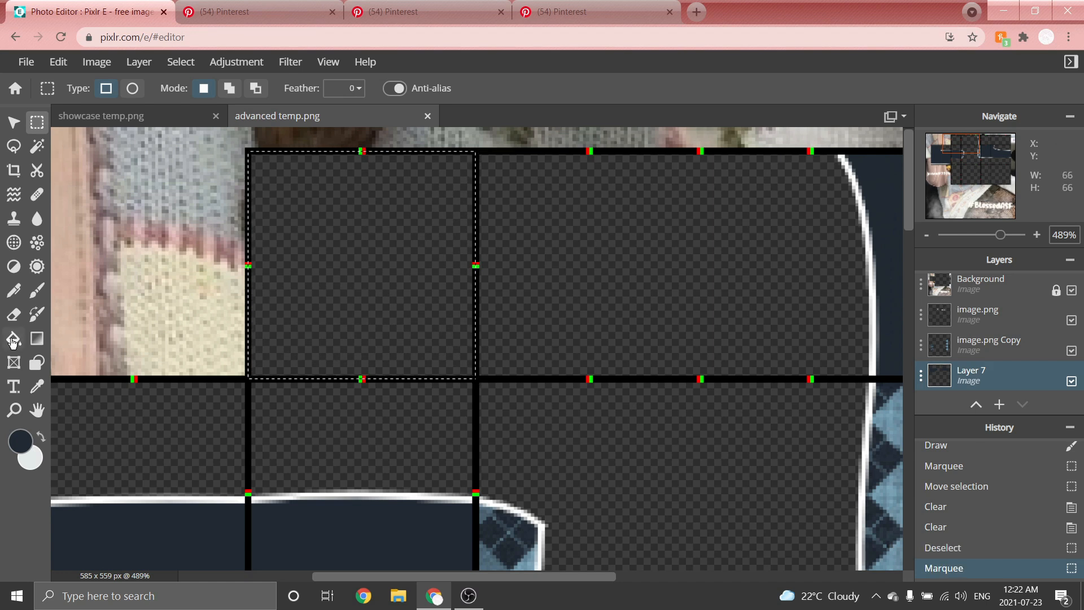
left_click(13, 340)
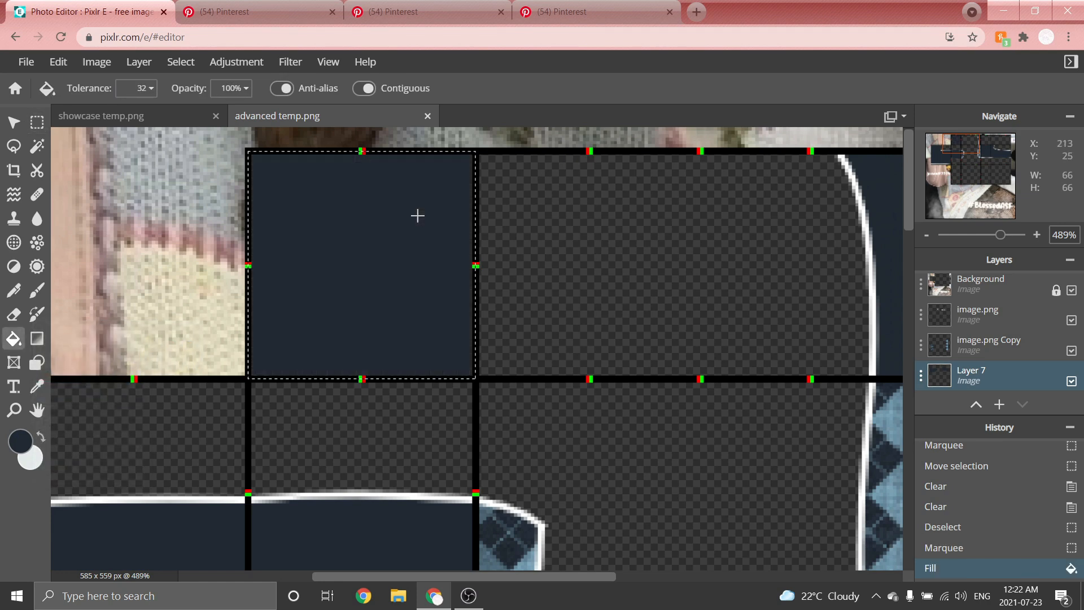
left_click(417, 216)
scroll(397, 232, "down", 5)
key("m")
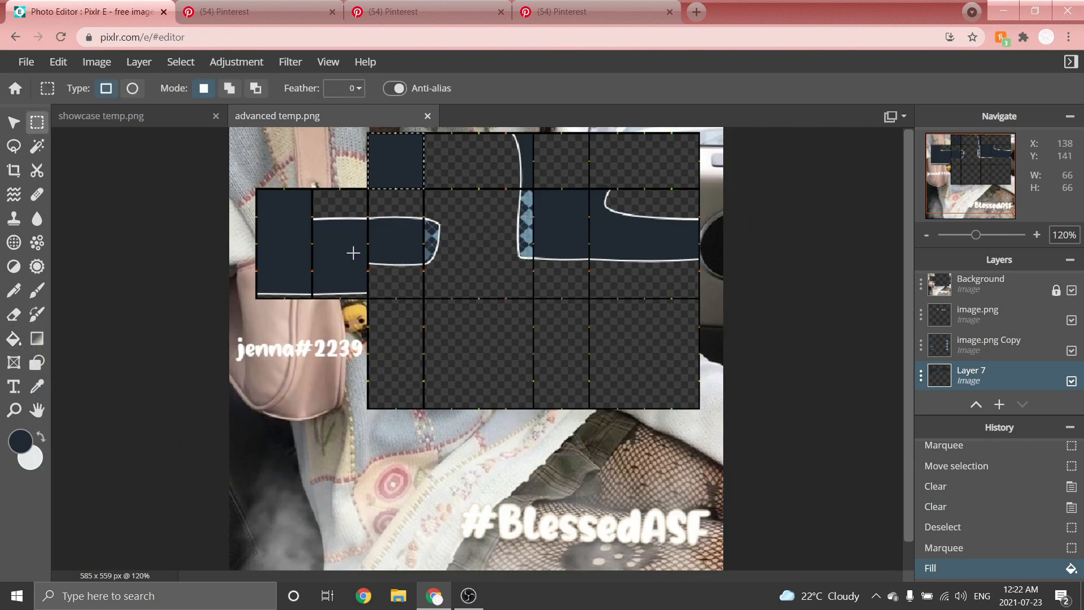
key("ctrl+d")
scroll(344, 245, "down", 2)
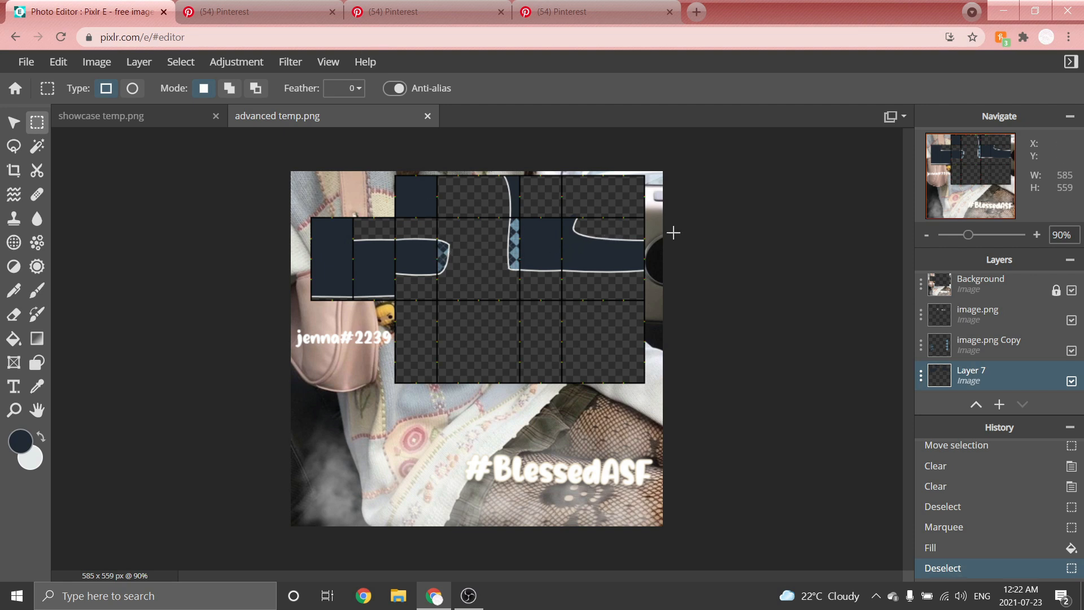
Recolour the image.png outline layer to solid navy with Color lookup.
left_click(959, 317)
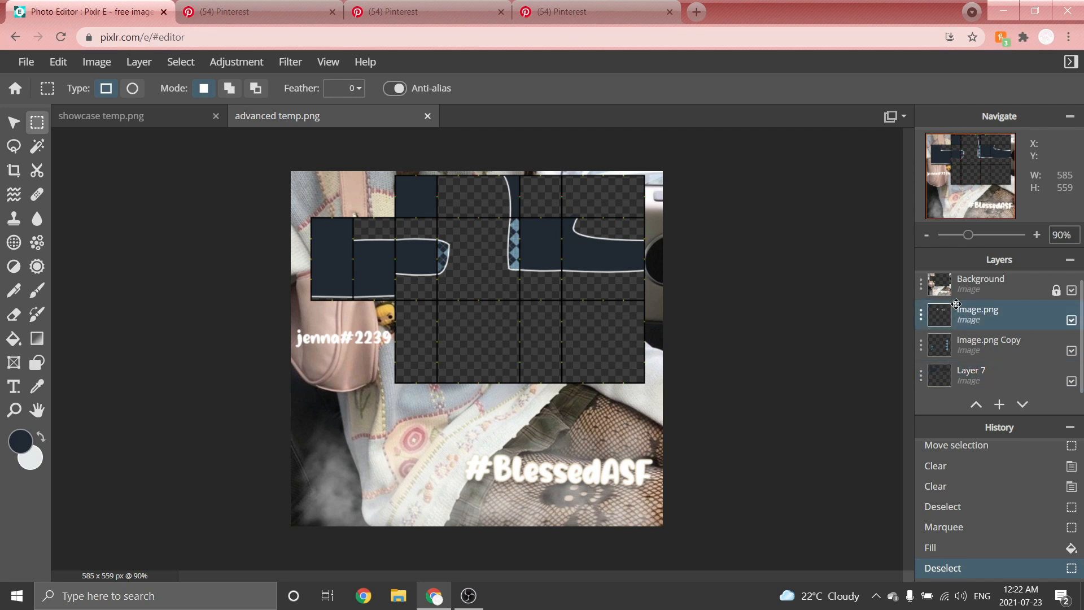
left_click(234, 65)
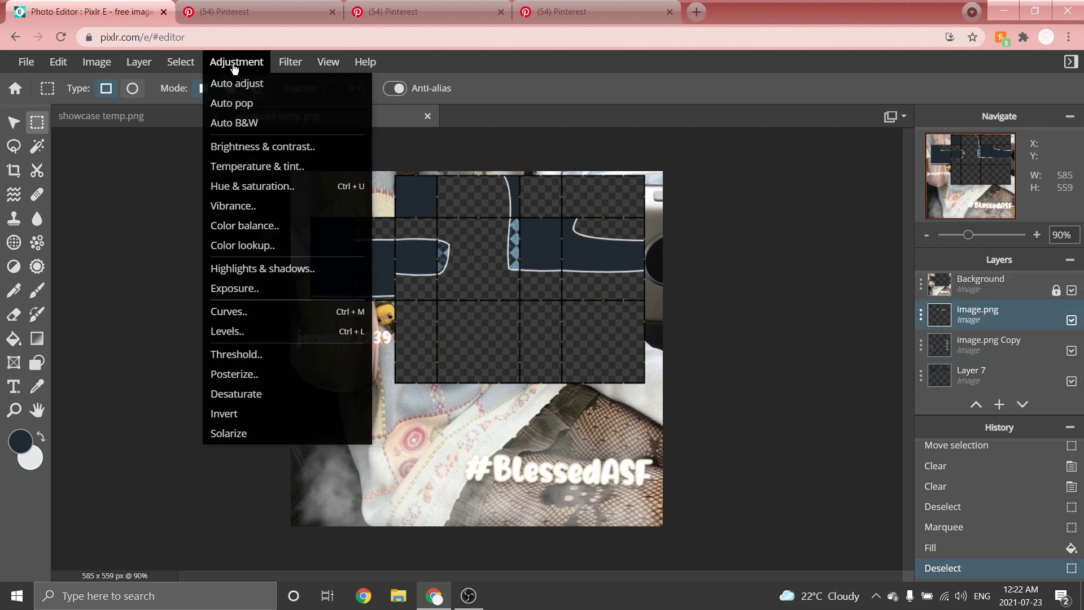
left_click(242, 246)
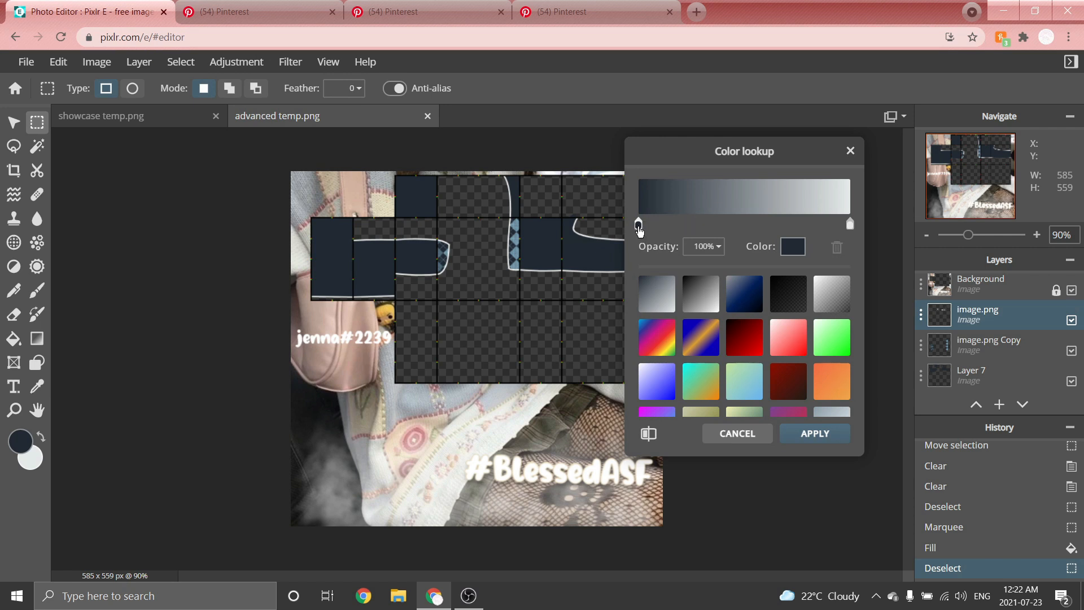
left_click_drag(638, 226, 926, 226)
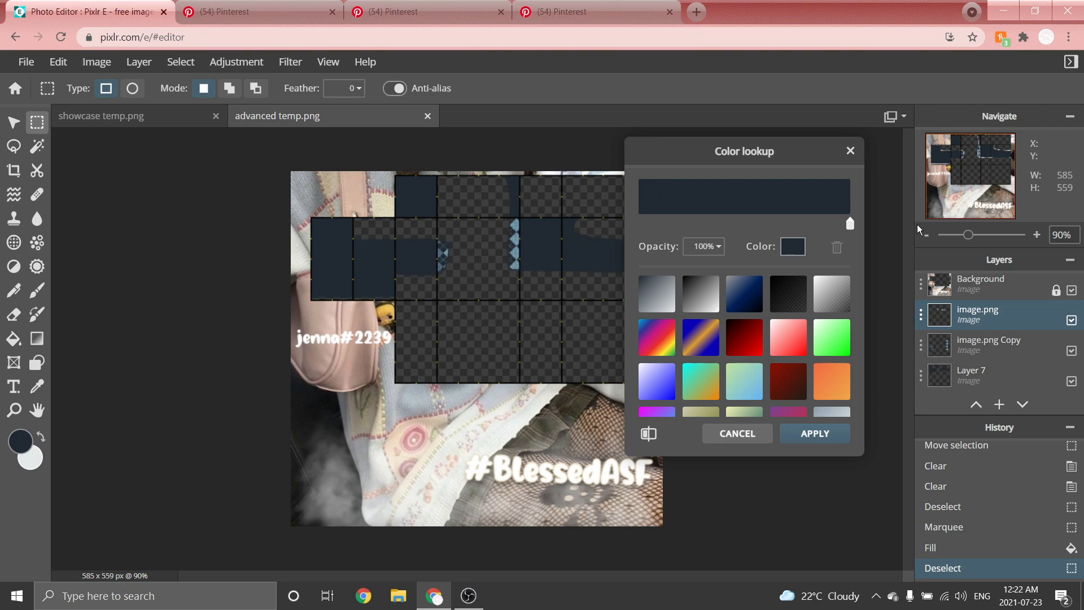
left_click(815, 433)
Add another new layer and set the foreground colour to white.
scroll(744, 144, "up", 1)
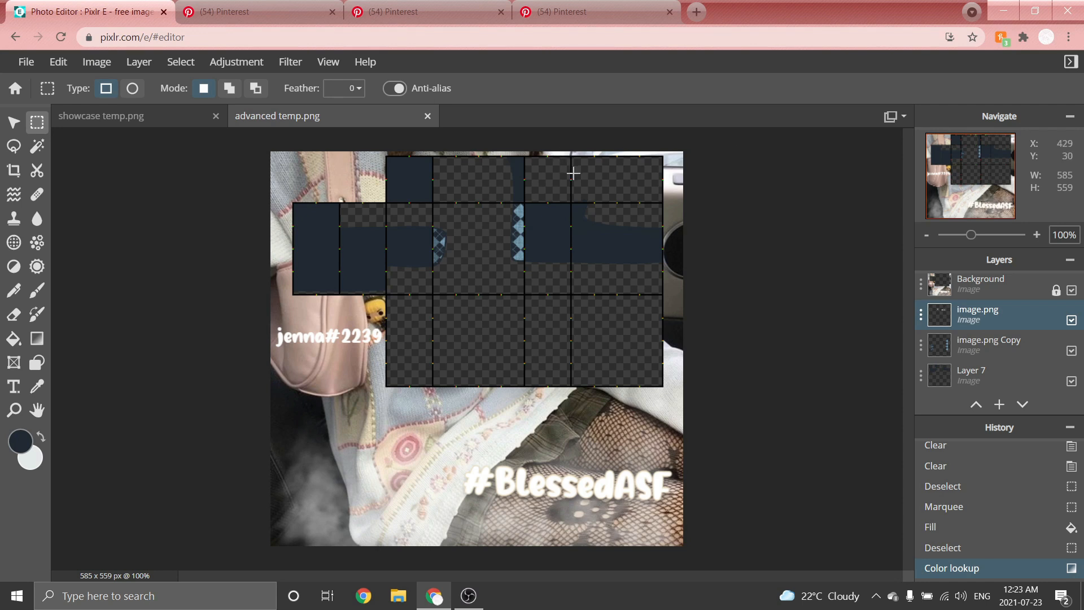
left_click(138, 62)
left_click(141, 80)
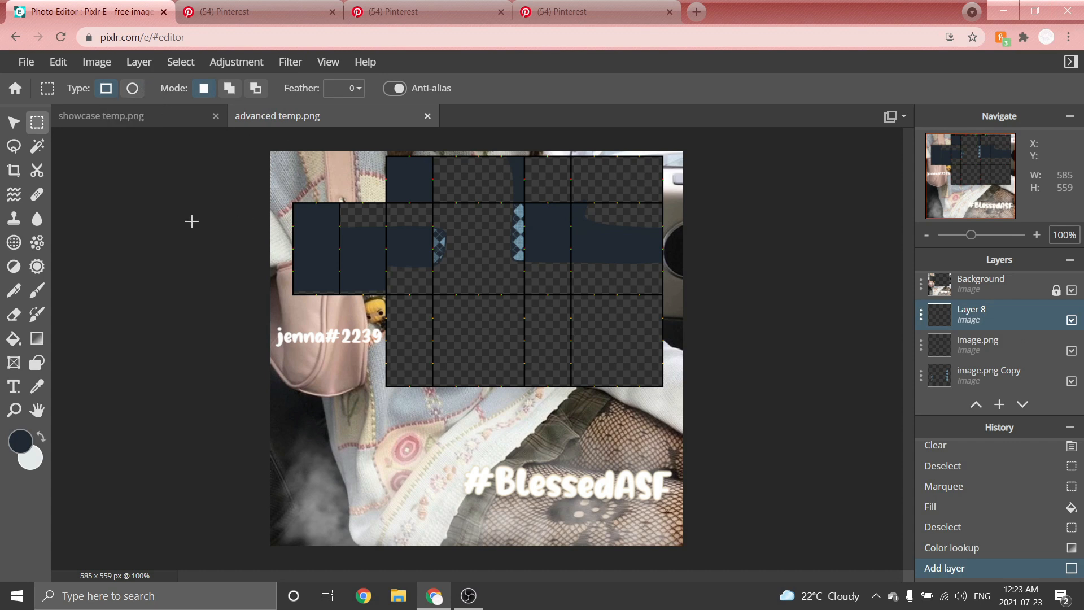
left_click(14, 448)
left_click_drag(609, 290, 564, 166)
left_click(858, 408)
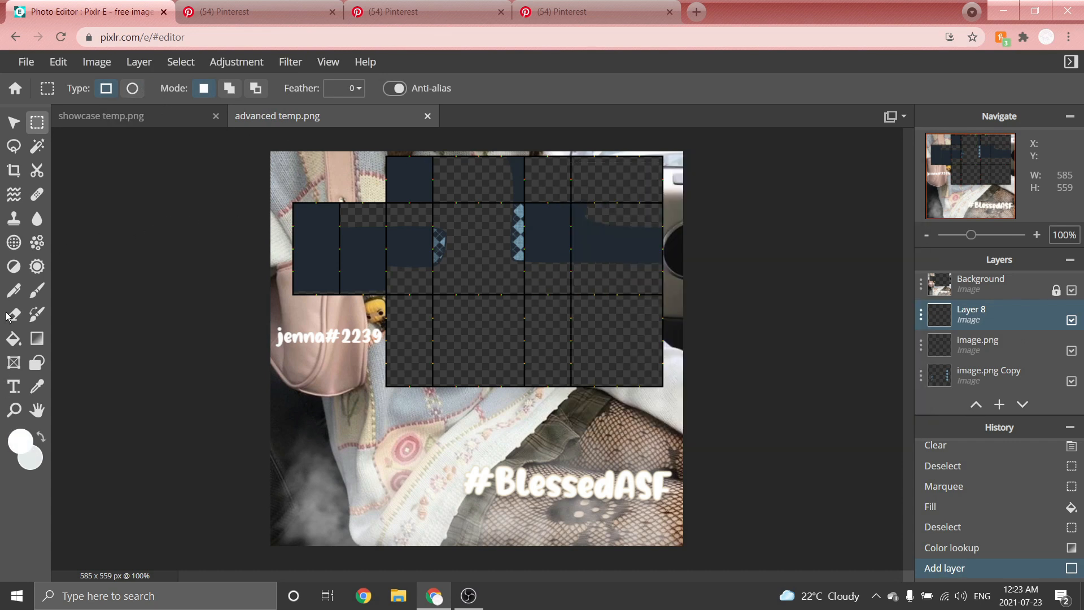
Paint white zigzag shading strokes with the Brush across each navy panel on the new layer.
left_click(37, 289)
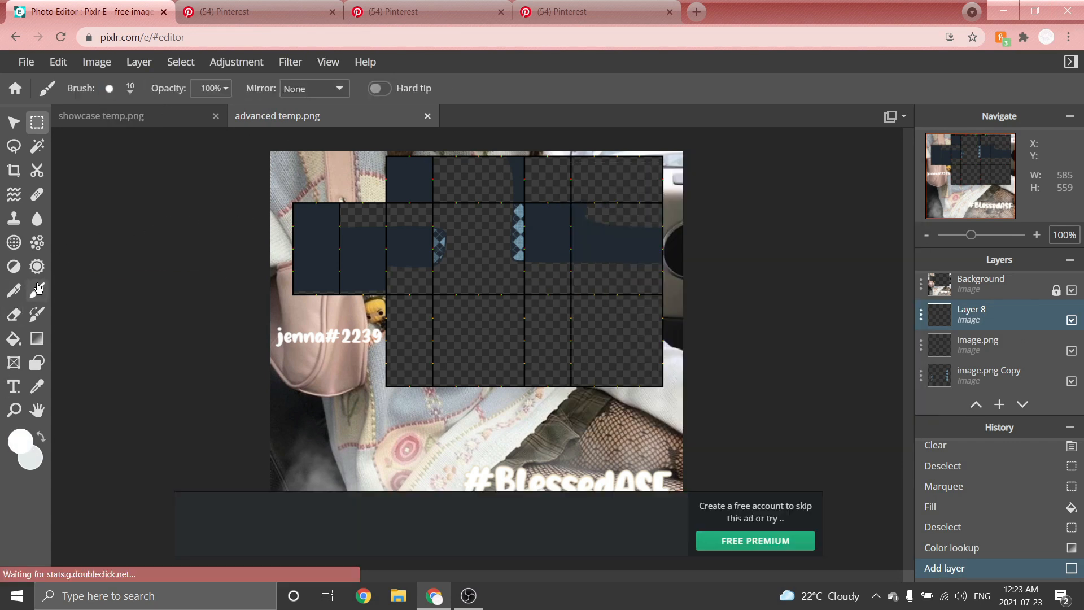
left_click(119, 92)
left_click(141, 302)
scroll(134, 225, "up", 4)
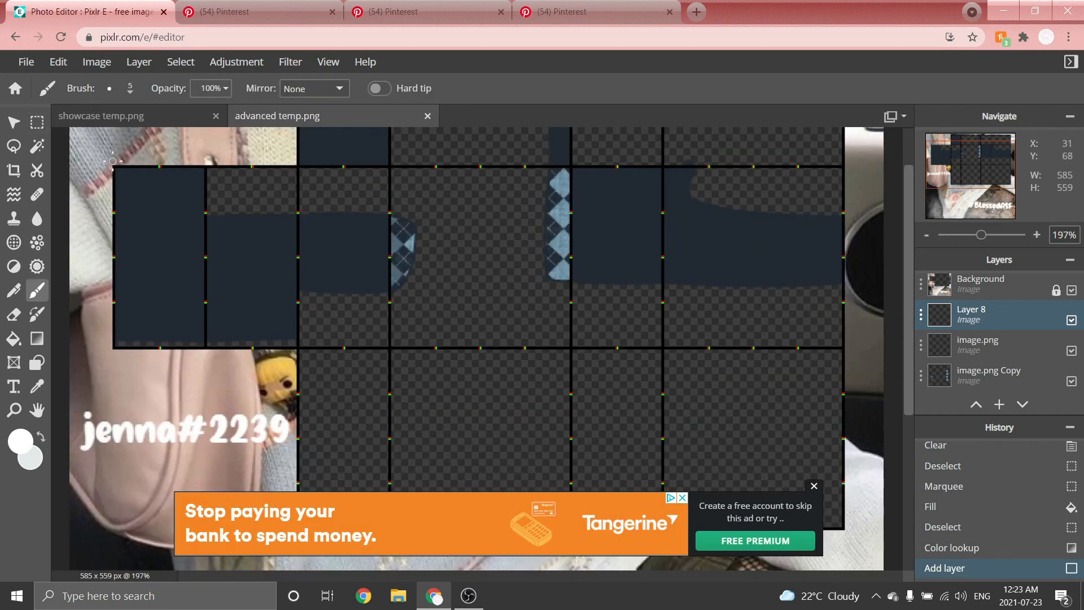
scroll(141, 169, "up", 3)
scroll(181, 226, "down", 1)
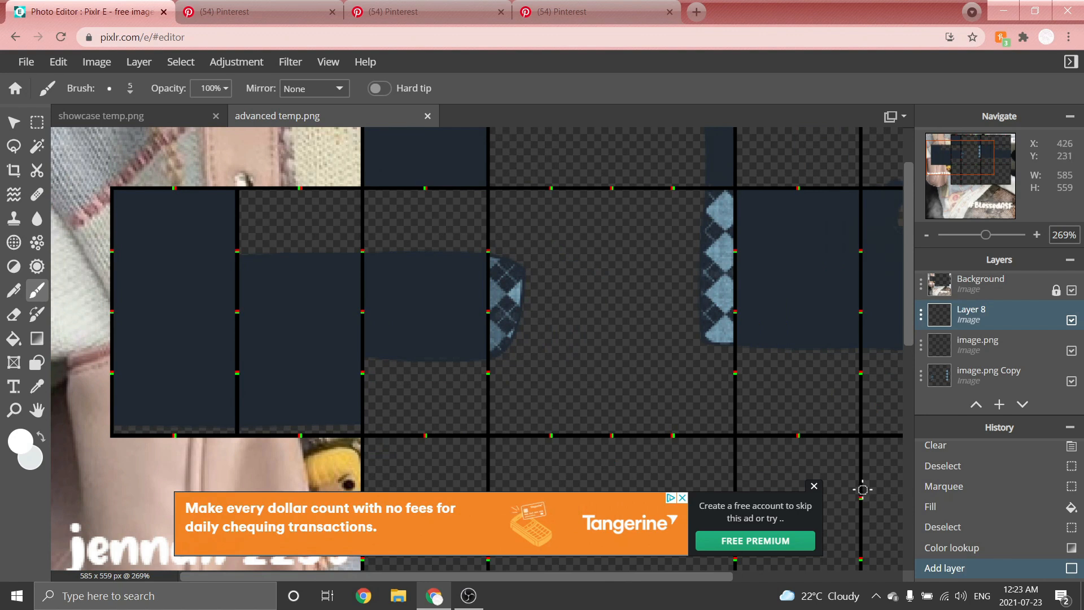
left_click(814, 485)
scroll(104, 207, "up", 1)
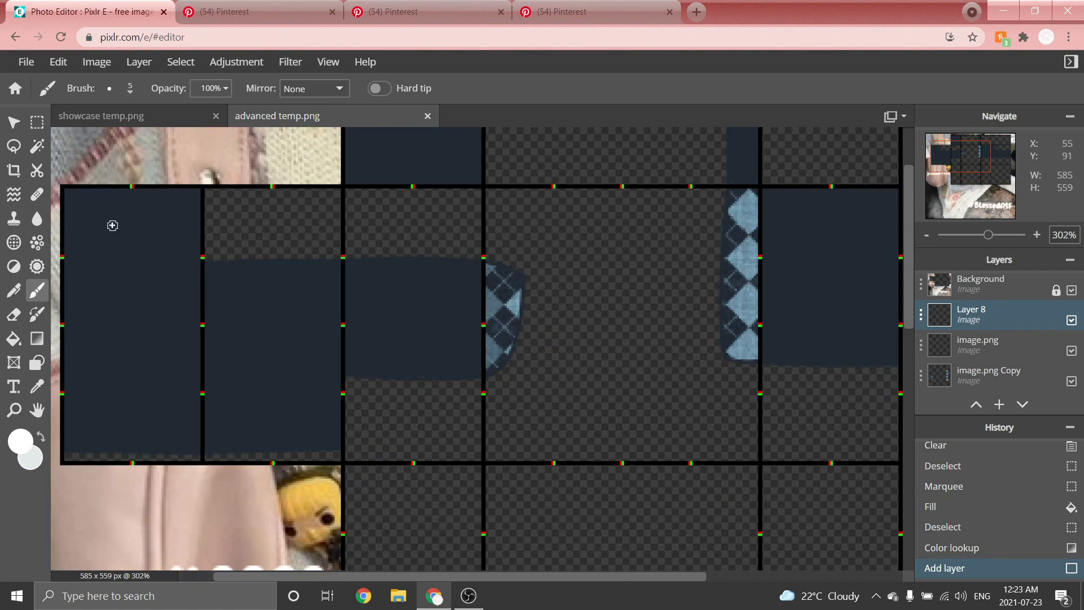
left_click_drag(231, 574, 196, 571)
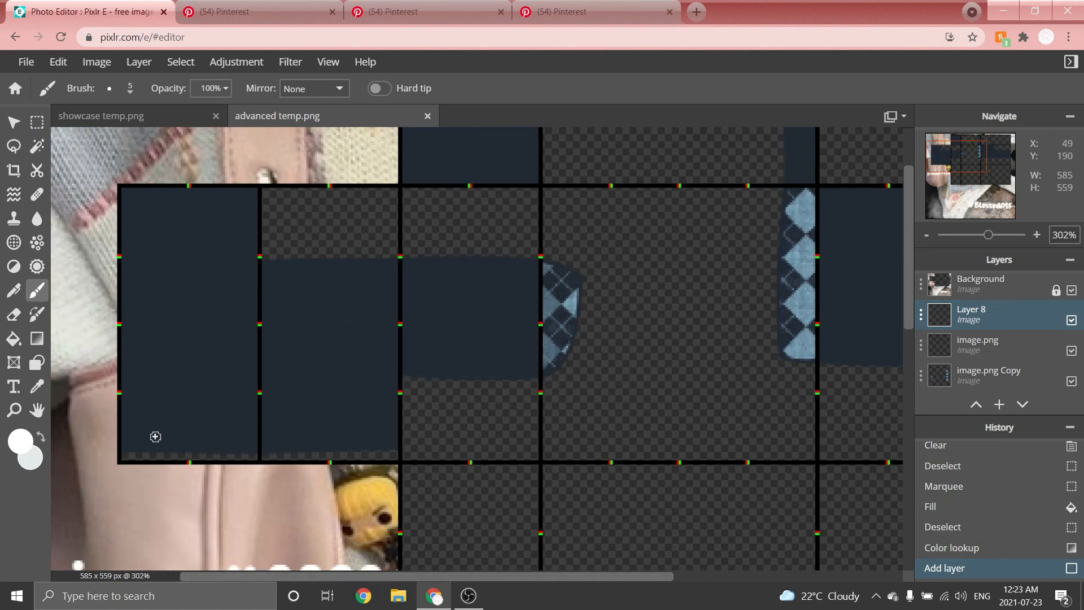
mouse_move(178, 201)
left_mouse_down()
mouse_move(152, 227)
mouse_move(222, 235)
mouse_move(162, 278)
mouse_move(159, 303)
mouse_move(212, 313)
mouse_move(127, 360)
mouse_move(231, 365)
mouse_move(162, 401)
mouse_move(260, 410)
mouse_move(136, 437)
mouse_move(249, 438)
left_mouse_up()
left_click_drag(177, 202, 237, 213)
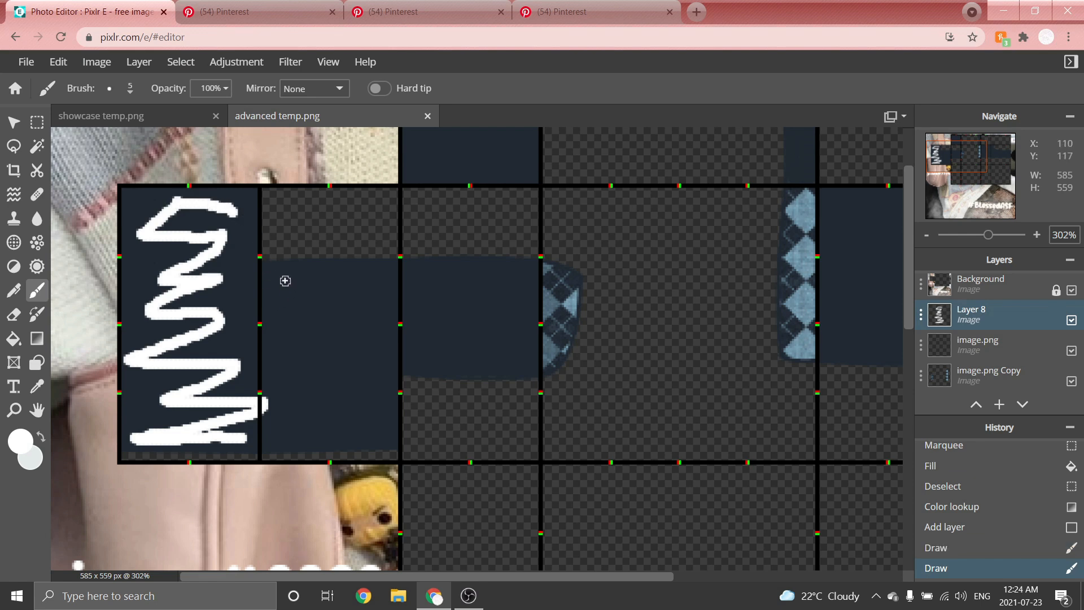
mouse_move(275, 281)
left_mouse_down()
mouse_move(364, 281)
mouse_move(284, 396)
mouse_move(378, 403)
mouse_move(280, 437)
mouse_move(391, 439)
left_mouse_up()
scroll(672, 226, "up", 2)
scroll(339, 297, "down", 1)
mouse_move(223, 300)
left_mouse_down()
mouse_move(262, 333)
mouse_move(260, 435)
left_mouse_up()
scroll(386, 358, "down", 2)
mouse_move(320, 149)
left_mouse_down()
mouse_move(360, 148)
mouse_move(364, 246)
left_mouse_up()
scroll(361, 243, "down", 1)
scroll(632, 281, "up", 2)
mouse_move(603, 197)
left_mouse_down()
mouse_move(538, 215)
mouse_move(627, 367)
left_mouse_up()
scroll(627, 367, "down", 1)
mouse_move(658, 221)
left_mouse_down()
mouse_move(847, 307)
mouse_move(833, 359)
left_mouse_up()
scroll(834, 358, "down", 1)
left_click_drag(552, 142, 561, 226)
scroll(488, 289, "down", 3)
scroll(561, 240, "up", 1)
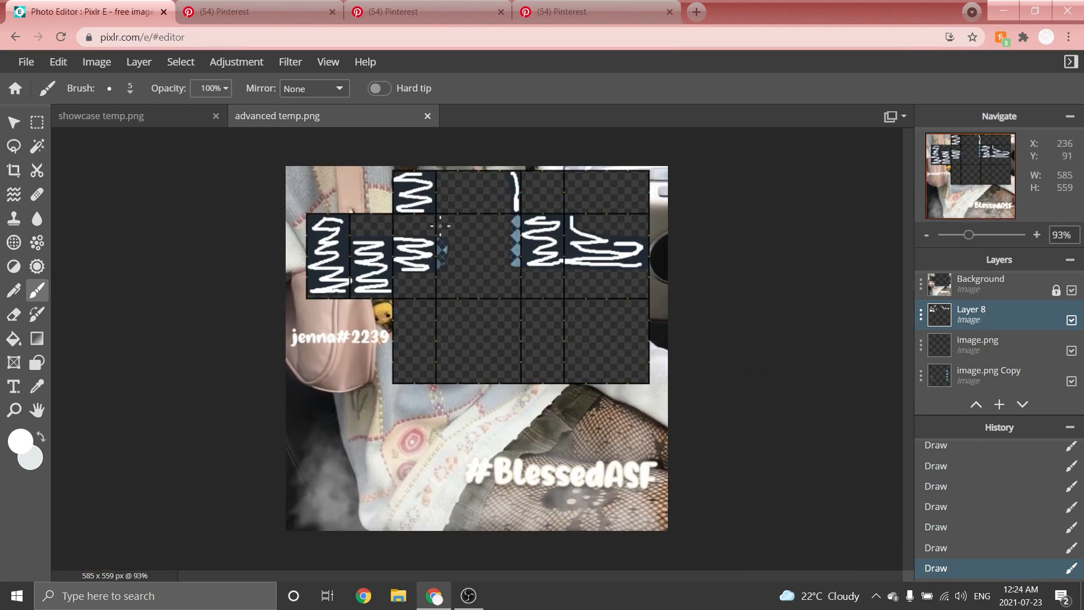
Apply a Blur filter with amount 18 to the white strokes layer.
left_click(291, 62)
mouse_move(324, 107)
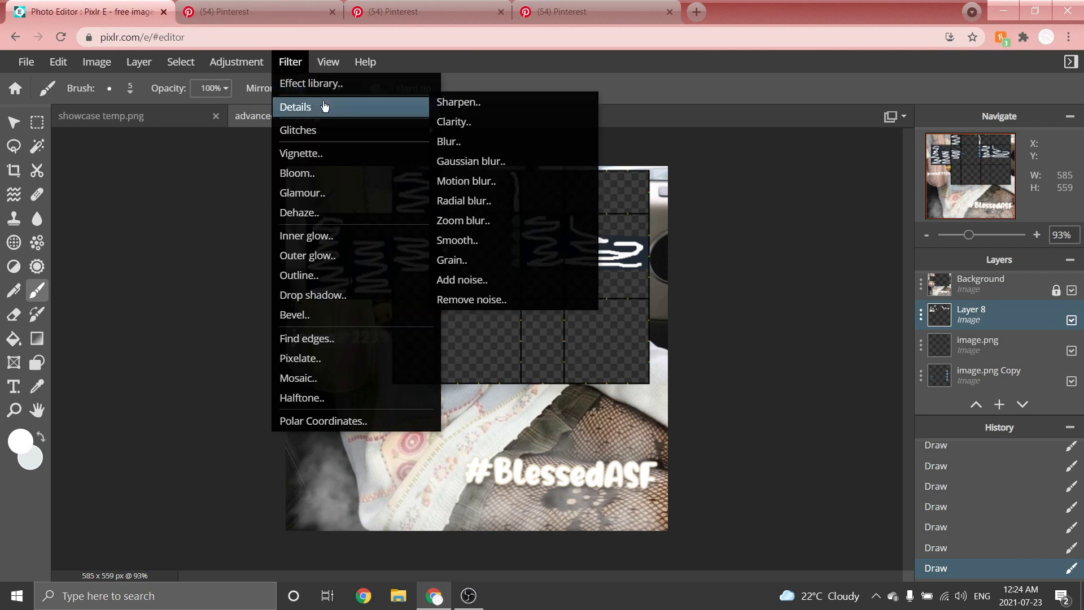
left_click(467, 142)
left_click_drag(621, 318, 669, 309)
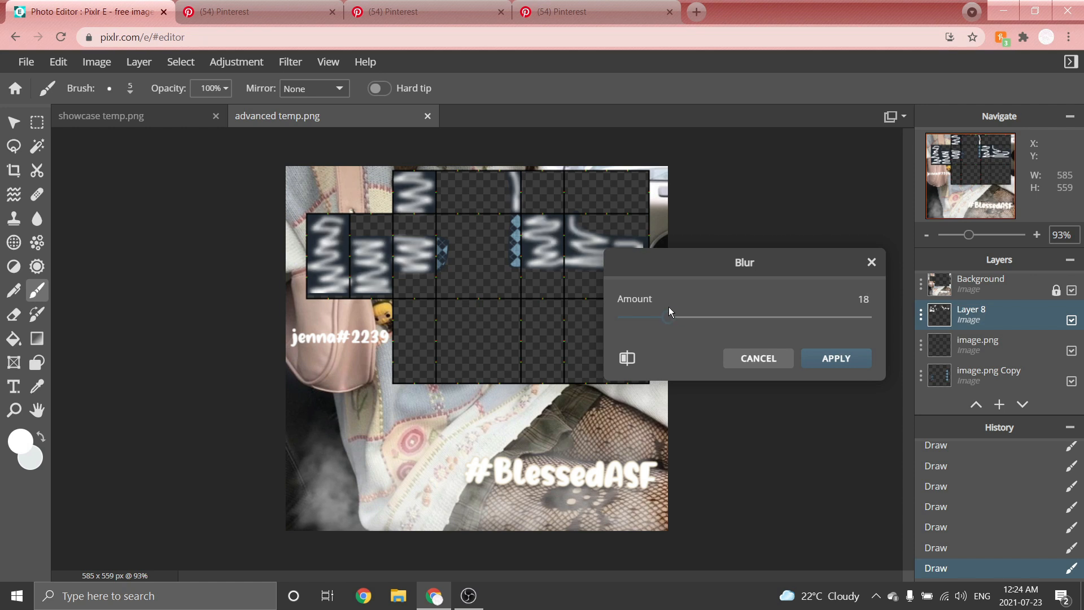
left_click(851, 359)
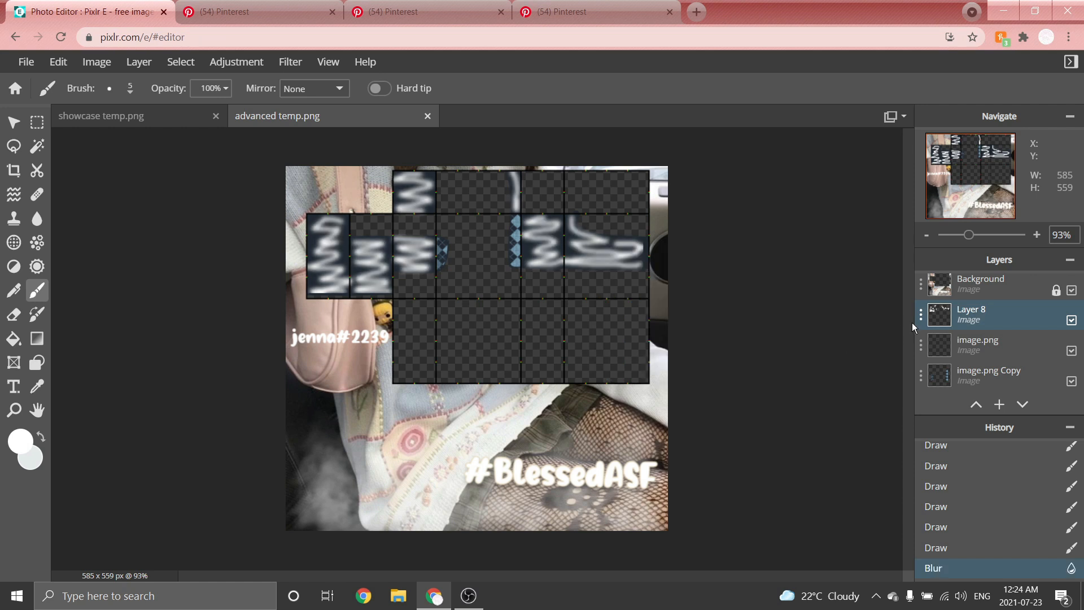
Set Layer 8's blend mode to Overlay and lower its transparency.
left_click(920, 317)
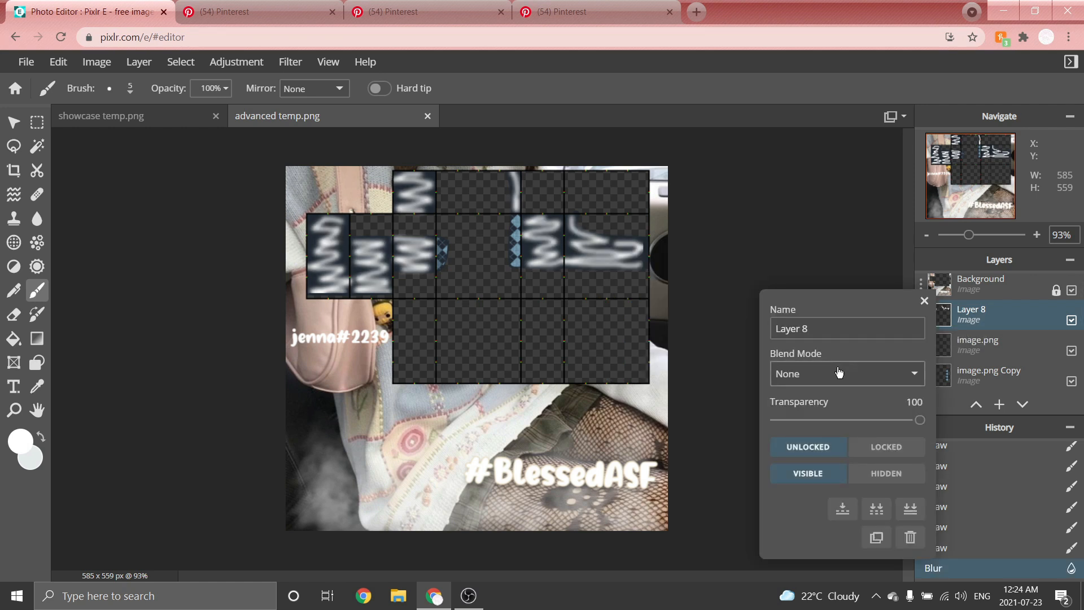
left_click(804, 378)
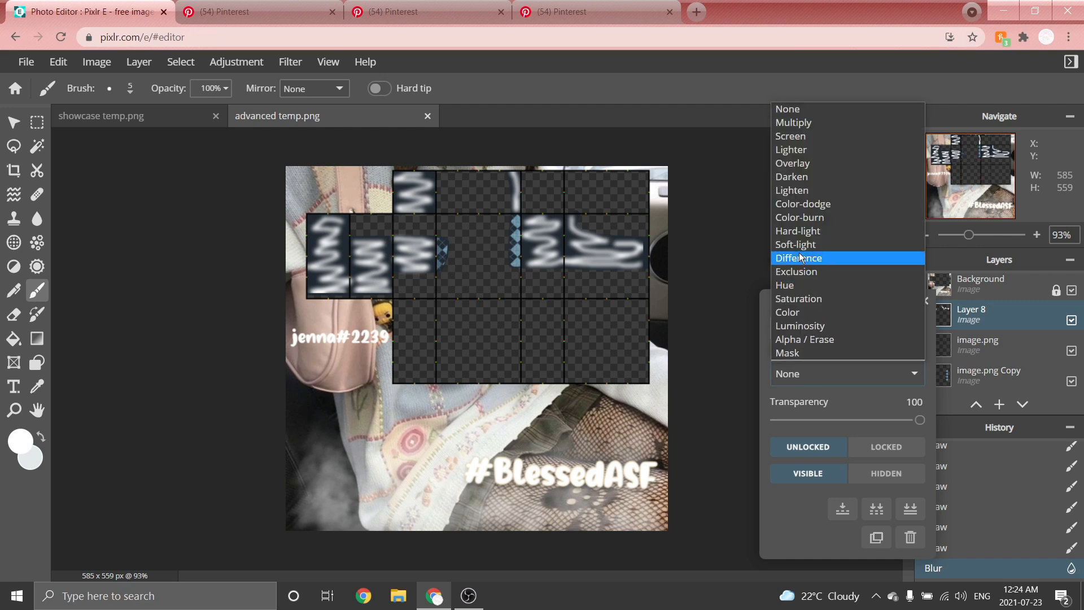
left_click(785, 164)
left_click_drag(919, 420, 792, 427)
left_click(924, 303)
Add the shading lines.png image from Downloads as a new layer.
scroll(625, 201, "down", 3)
scroll(573, 154, "up", 5)
scroll(575, 154, "down", 3)
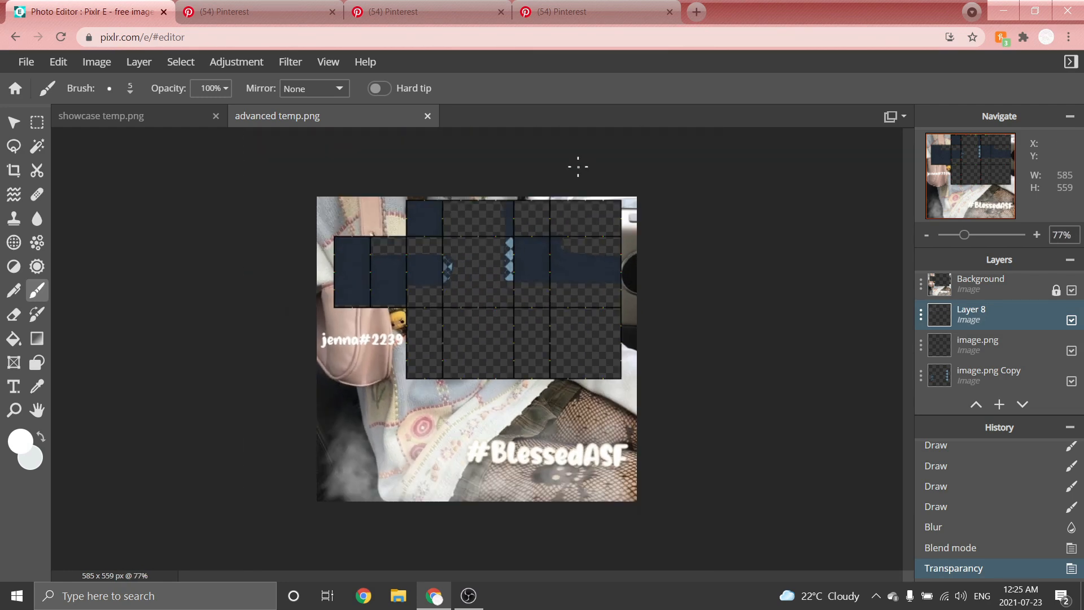
scroll(578, 168, "up", 2)
scroll(578, 170, "down", 1)
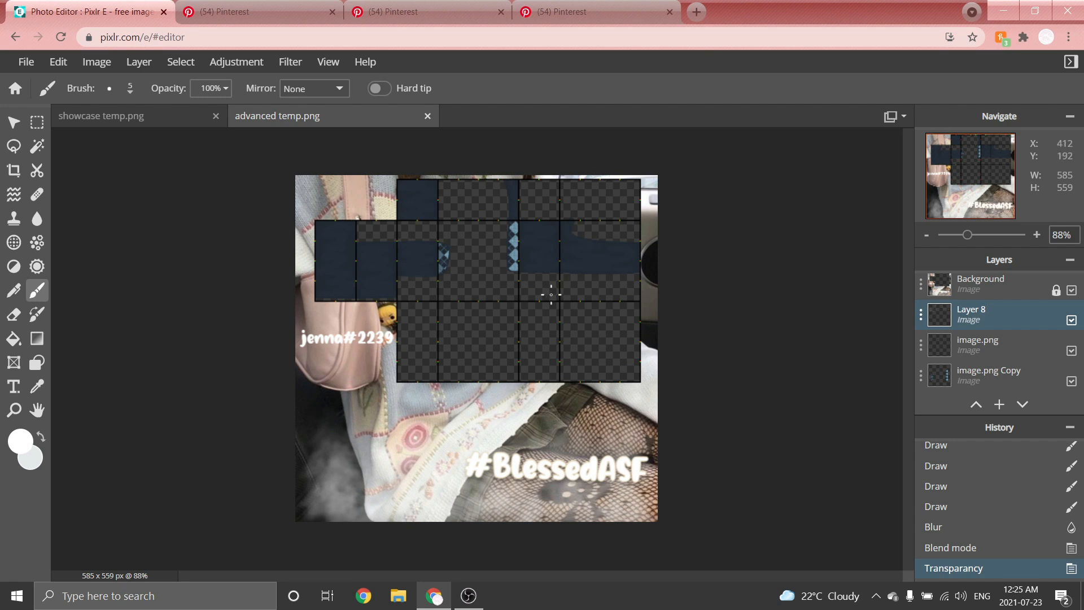
left_click(143, 66)
left_click(150, 123)
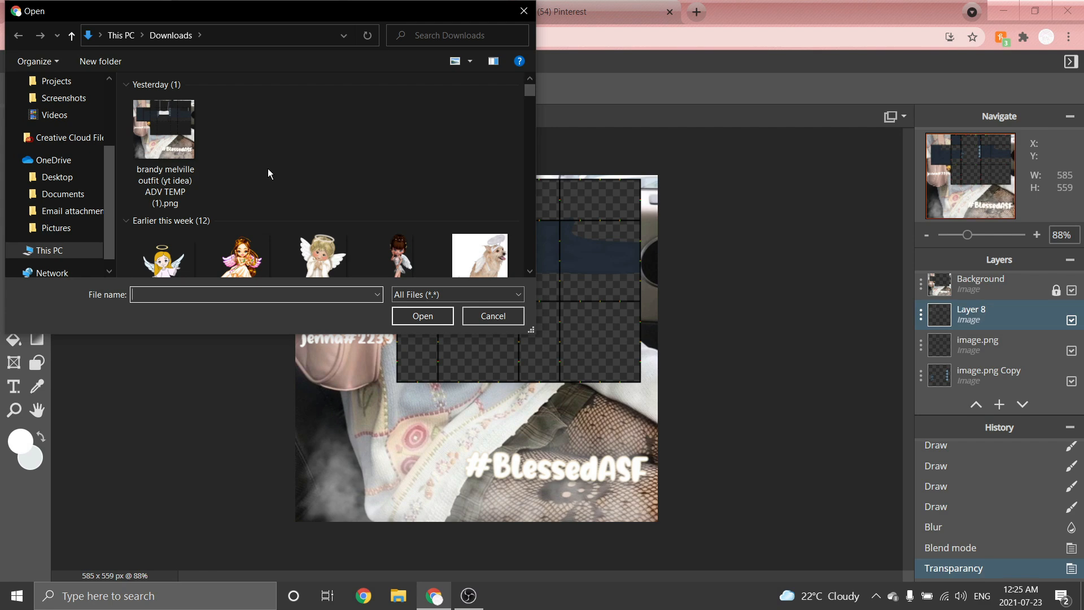
type("shadin")
key("Down")
key("Return")
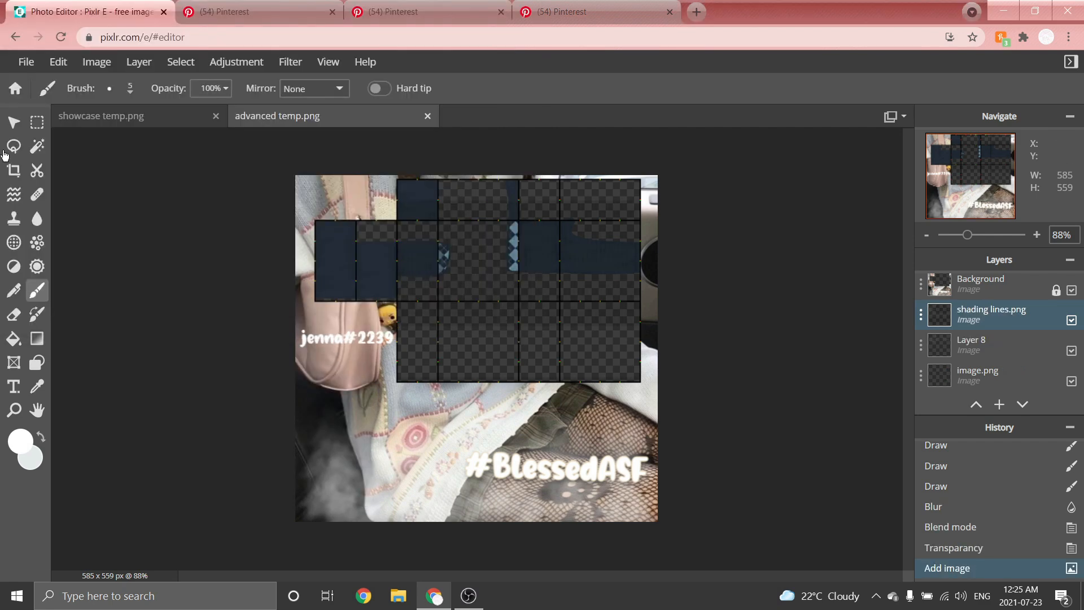
Move the shading lines layer so it sits at position 0, 0.
left_click(12, 127)
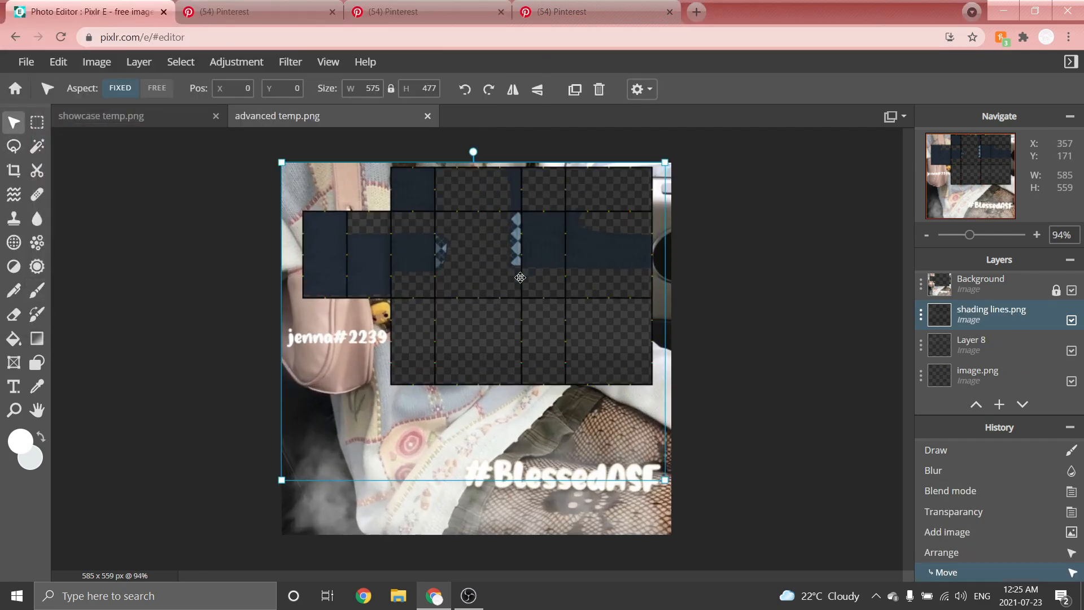
scroll(520, 277, "down", 3)
mouse_move(497, 246)
left_mouse_down()
mouse_move(485, 266)
mouse_move(497, 244)
left_mouse_up()
scroll(484, 266, "up", 1)
scroll(530, 199, "up", 1)
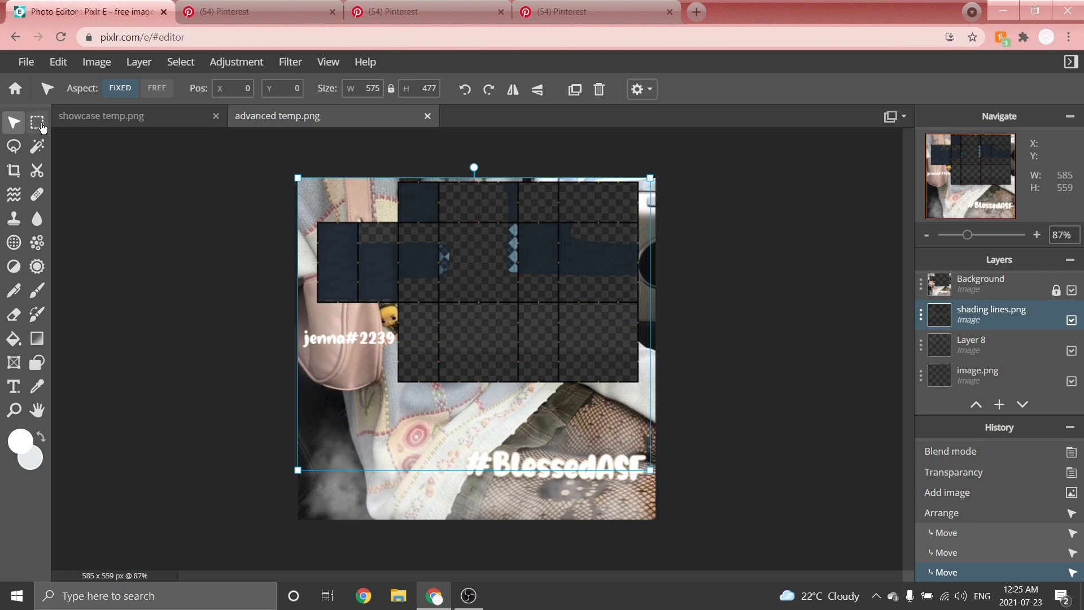
Select and delete the lower part of the shading lines layer below the upper panels.
left_click(37, 123)
left_click_drag(283, 329, 790, 485)
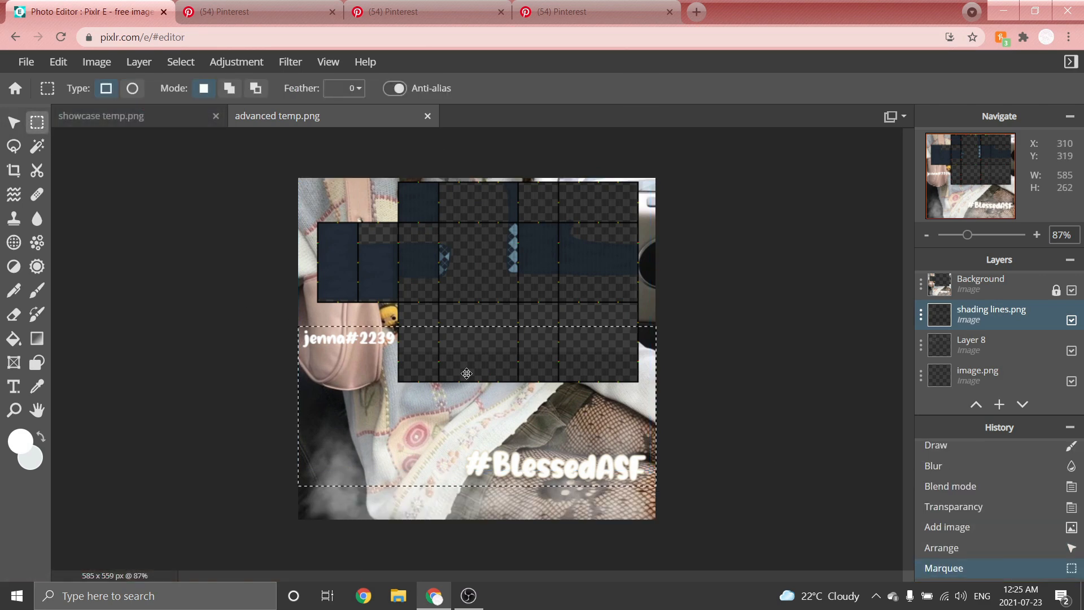
scroll(526, 350, "up", 3)
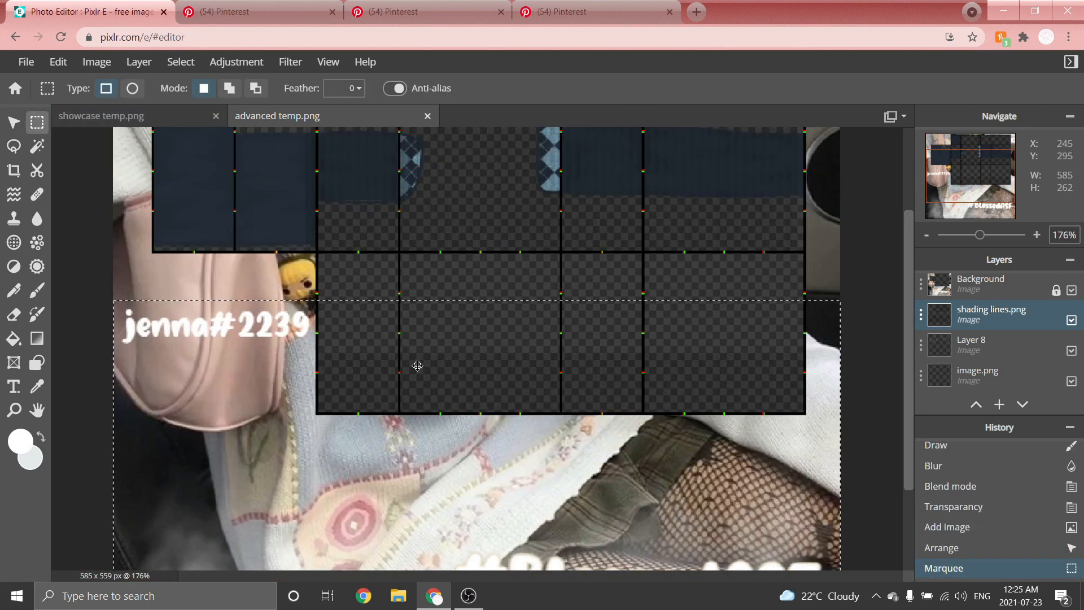
scroll(417, 368, "down", 4)
key("Delete")
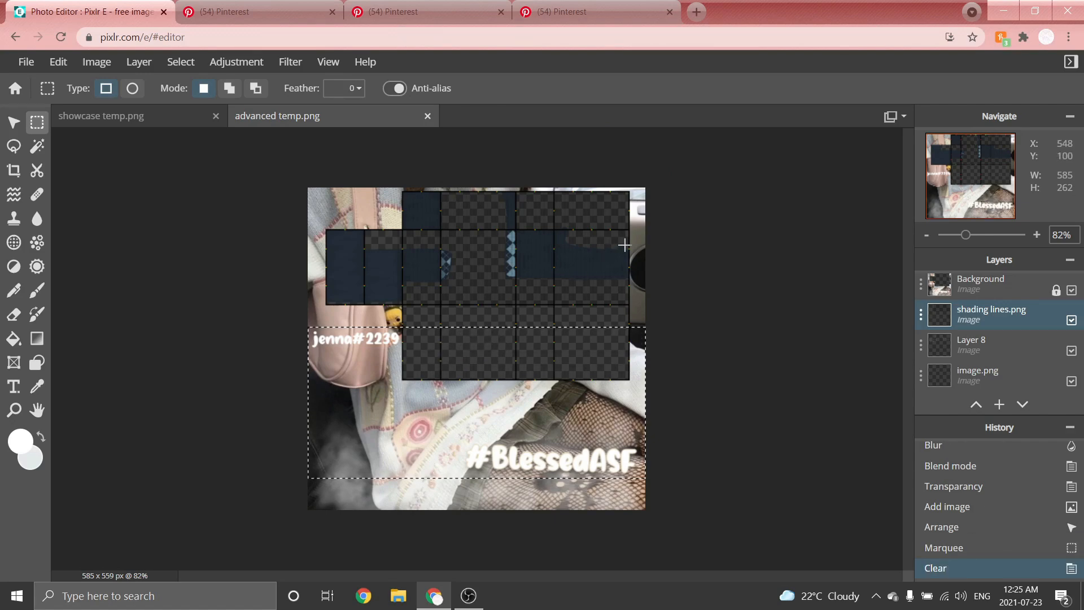
key("ctrl+d")
Shift the shading lines layer to the left across the sleeve panels.
scroll(576, 170, "up", 3)
key("v")
scroll(397, 379, "down", 1)
left_click_drag(536, 169, 299, 183)
Duplicate the shading lines layer, offset the copy sideways, and merge the two layers.
left_click(574, 89)
scroll(268, 180, "up", 2)
scroll(268, 180, "up", 3)
left_click_drag(170, 201, 232, 201)
scroll(232, 202, "down", 5)
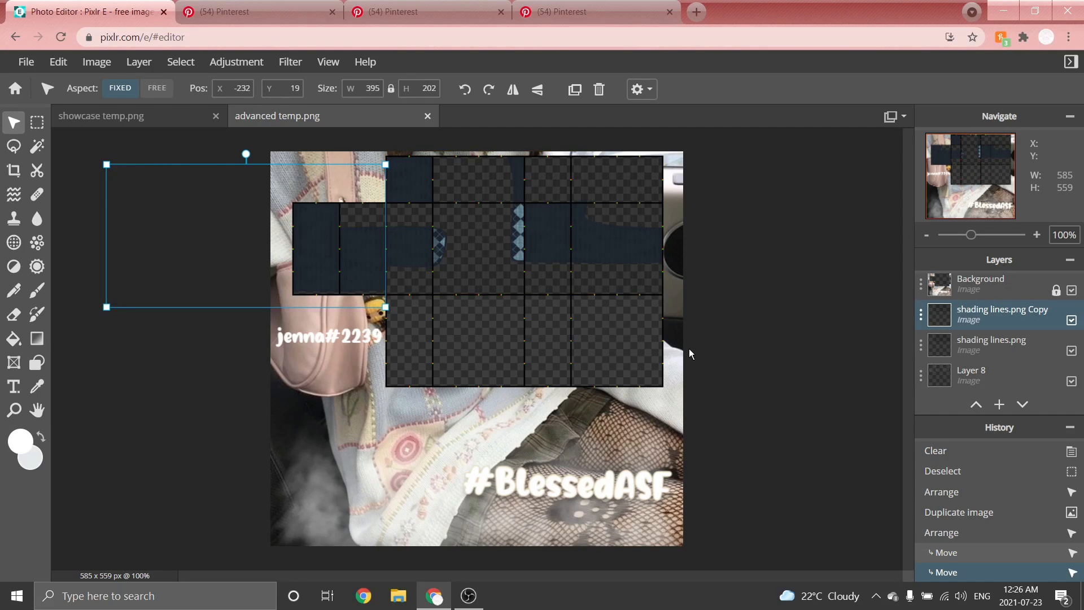
key("ctrl+e")
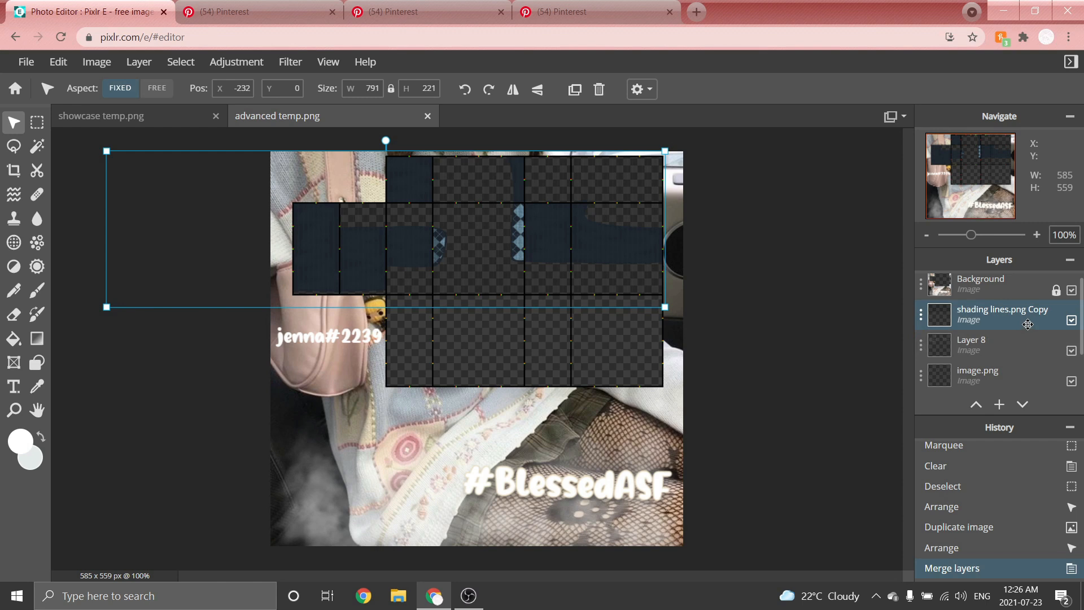
Move the merged shading layer down one place in the layer stack.
scroll(1005, 321, "down", 2)
scroll(966, 313, "up", 2)
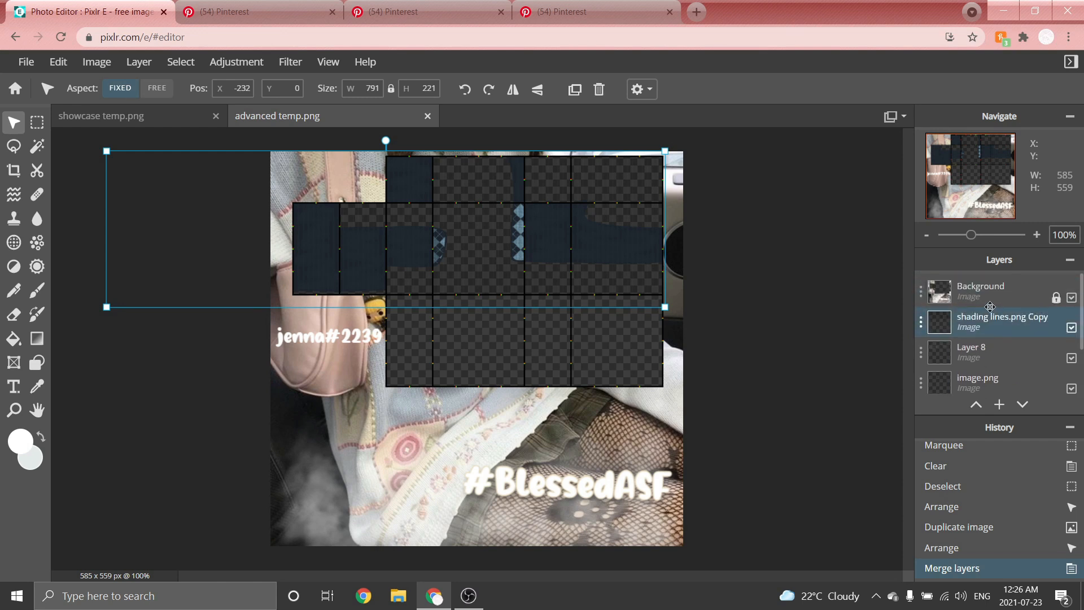
mouse_move(967, 314)
left_mouse_down()
mouse_move(967, 375)
mouse_move(971, 333)
left_mouse_up()
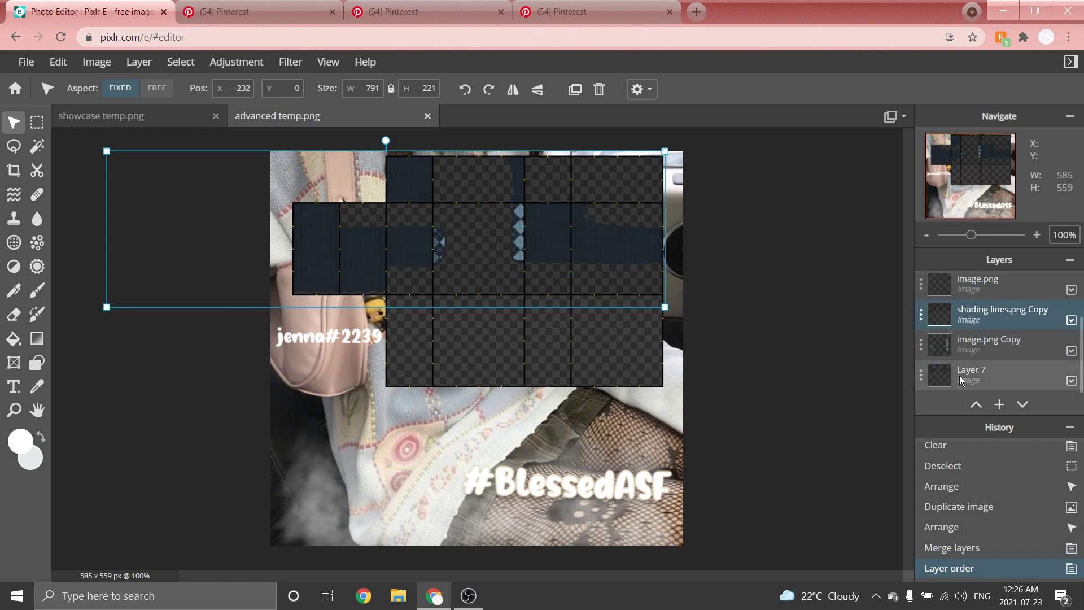
Delete the shading lines spilling outside the torso and sleeve panels using rectangular selections.
scroll(503, 261, "up", 2)
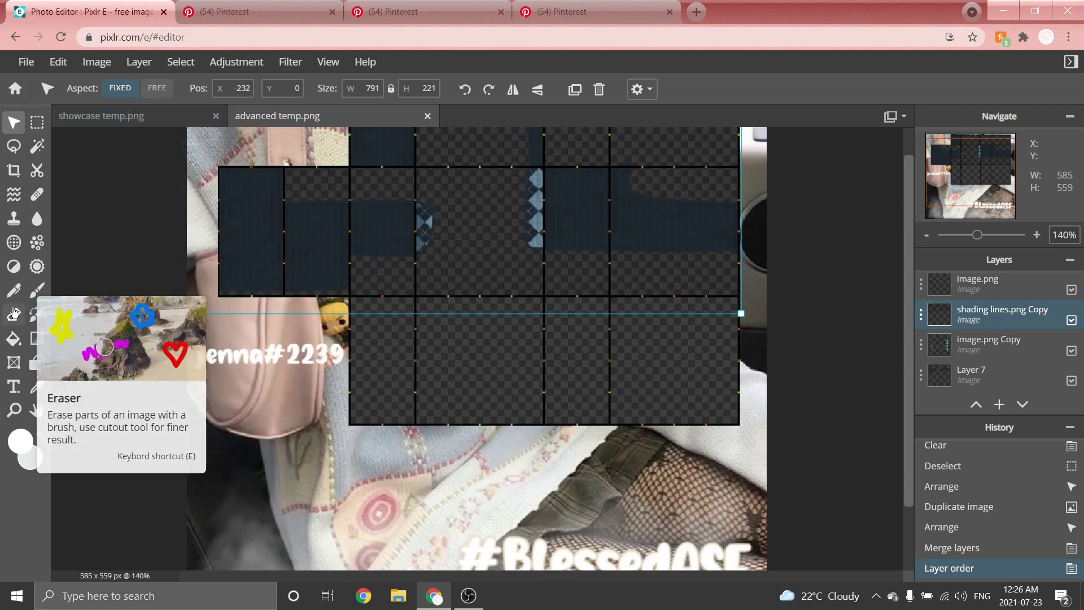
left_click(37, 123)
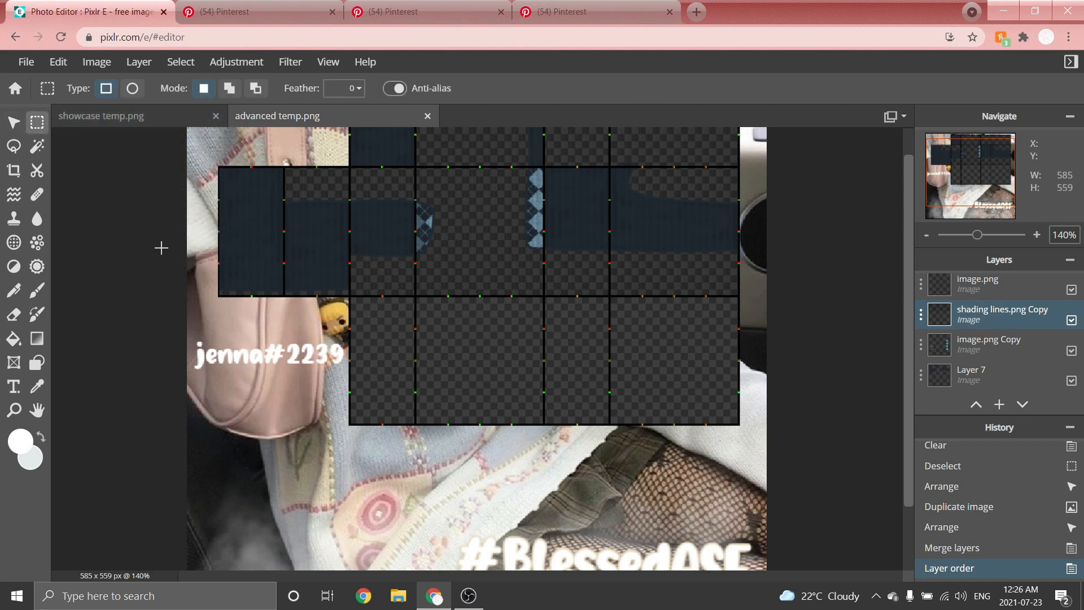
scroll(149, 258, "up", 3)
left_click_drag(76, 313, 899, 445)
key("Delete")
key("ctrl+d")
scroll(292, 221, "up", 5)
mouse_move(280, 305)
left_mouse_down()
mouse_move(450, 477)
mouse_move(508, 486)
left_mouse_up()
key("Delete")
scroll(898, 320, "up", 1)
left_click_drag(150, 307, 884, 513)
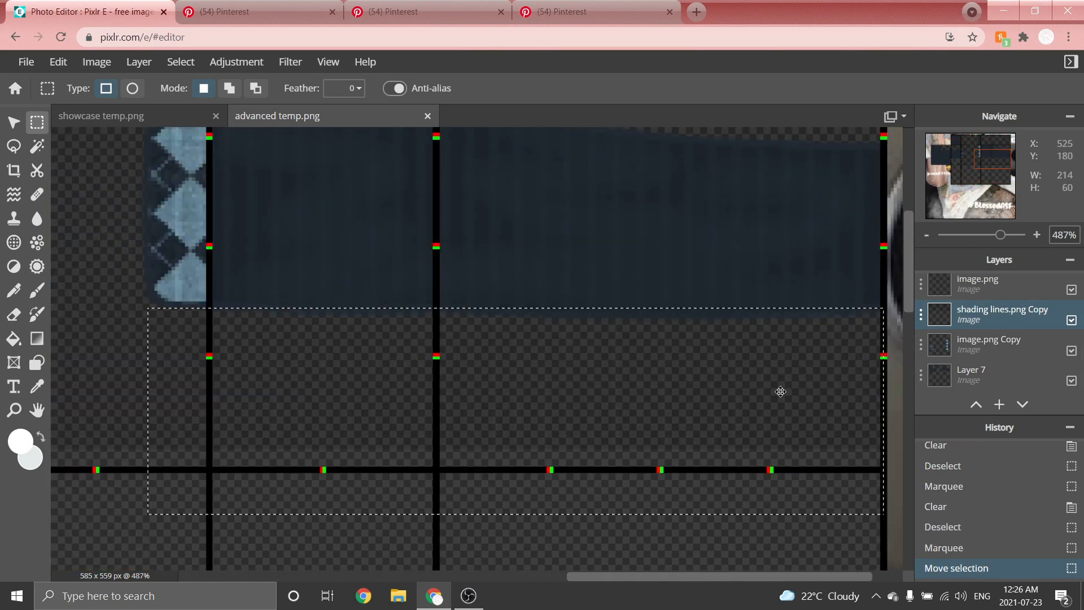
left_click_drag(779, 389, 777, 402)
key("Delete")
key("ctrl+d")
scroll(758, 283, "down", 5)
scroll(296, 184, "up", 6)
left_click_drag(92, 202, 658, 347)
scroll(769, 170, "up", 4)
left_click_drag(371, 146, 864, 303)
key("Delete")
key("ctrl+d")
scroll(752, 171, "down", 4)
scroll(439, 277, "up", 4)
Erase leftover shading lines inside the centre torso panels with the Eraser.
left_click(14, 314)
scroll(355, 413, "up", 3)
mouse_move(344, 401)
left_mouse_down()
mouse_move(537, 465)
mouse_move(591, 440)
left_mouse_up()
scroll(592, 440, "down", 3)
scroll(661, 202, "up", 2)
left_click_drag(661, 203, 571, 486)
scroll(570, 486, "down", 3)
scroll(666, 214, "up", 6)
left_click_drag(909, 193, 909, 183)
left_click_drag(550, 235, 528, 388)
scroll(528, 387, "down", 4)
scroll(780, 133, "up", 5)
scroll(607, 203, "down", 4)
scroll(755, 157, "up", 3)
mouse_move(438, 268)
left_mouse_down()
mouse_move(513, 322)
mouse_move(517, 300)
mouse_move(820, 292)
left_mouse_up()
scroll(824, 279, "down", 4)
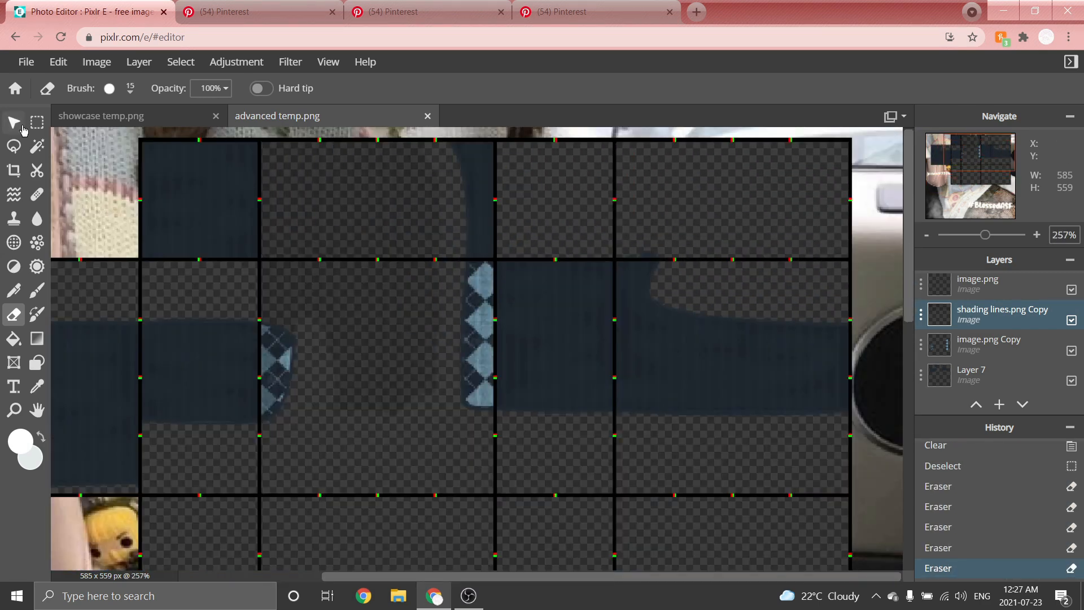
Clear and erase the remaining shading lines in the centre front panel.
left_click(37, 123)
left_click_drag(262, 133, 448, 326)
key("Delete")
key("ctrl+d")
scroll(219, 372, "up", 2)
left_click_drag(350, 203, 581, 378)
left_click(14, 314)
scroll(370, 265, "up", 2)
left_click_drag(254, 283, 428, 310)
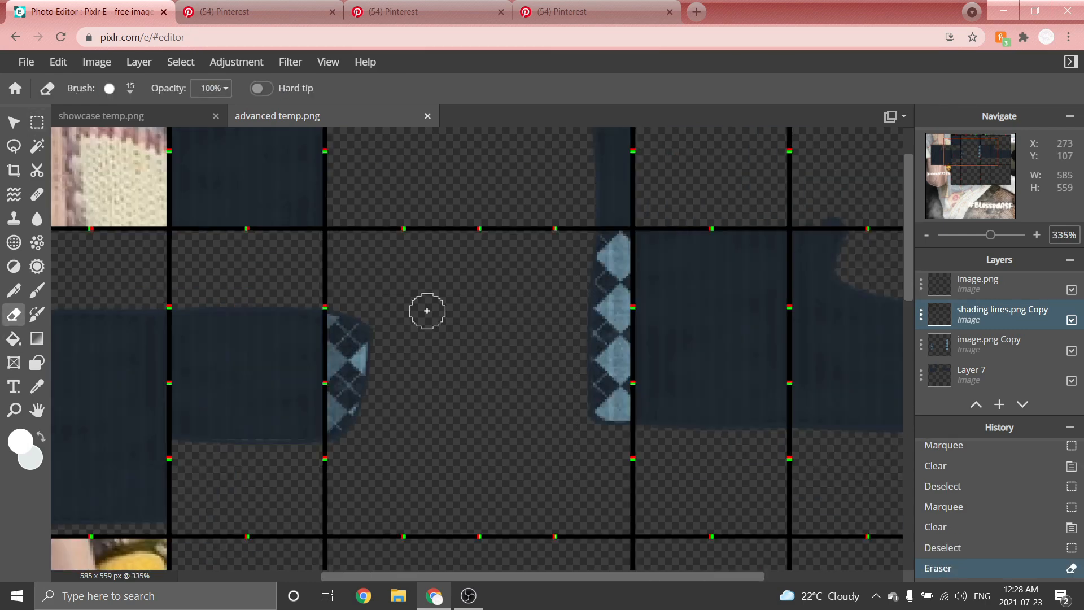
scroll(447, 259, "down", 6)
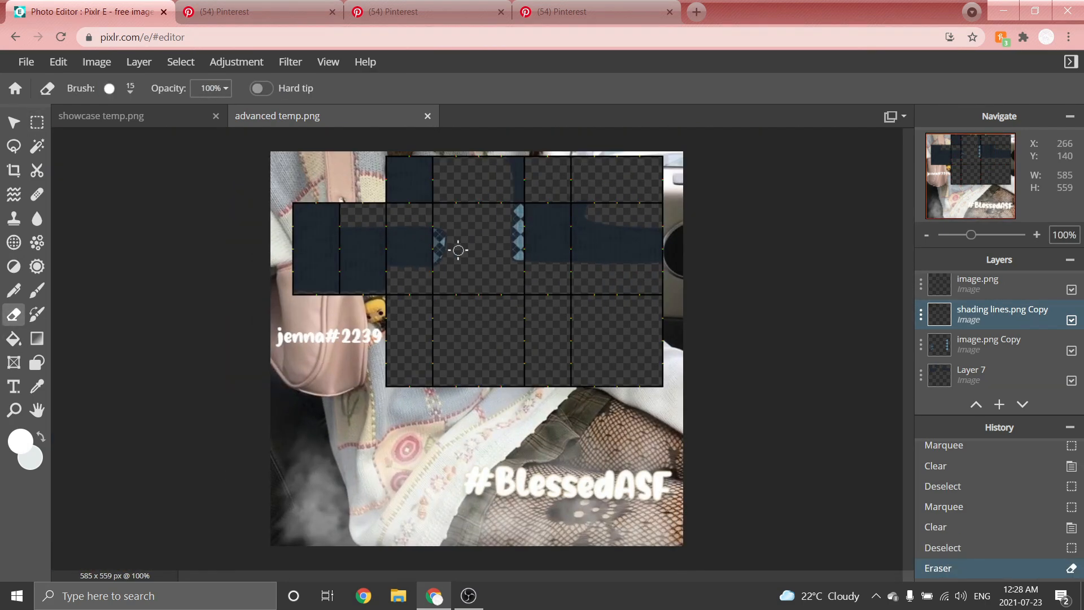
Set the shading lines layer's transparency to 62.
left_click(14, 123)
scroll(665, 184, "up", 1)
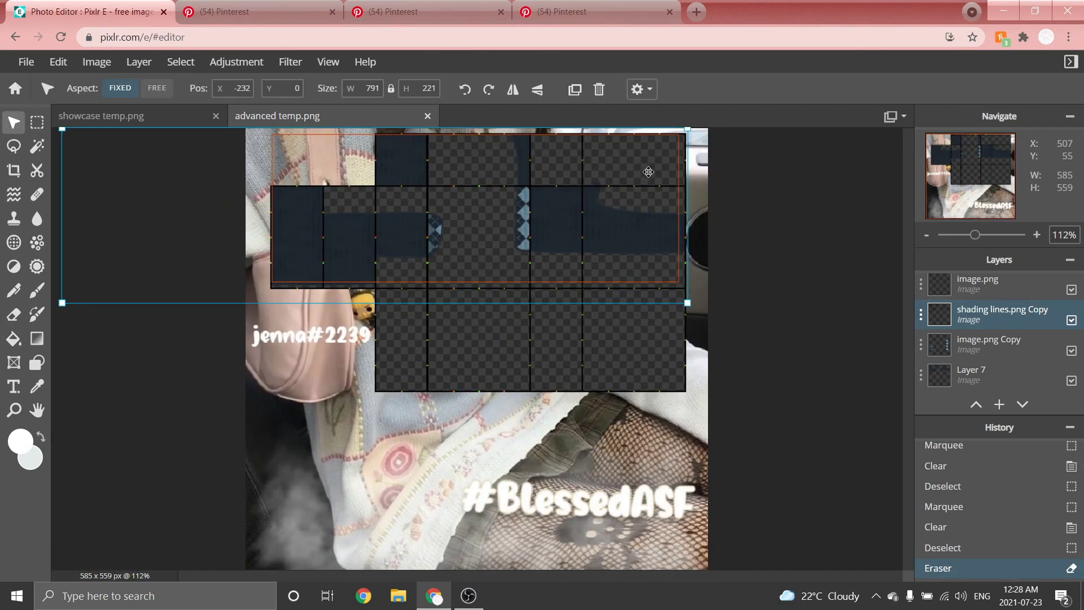
left_click(922, 317)
left_click_drag(920, 423, 868, 424)
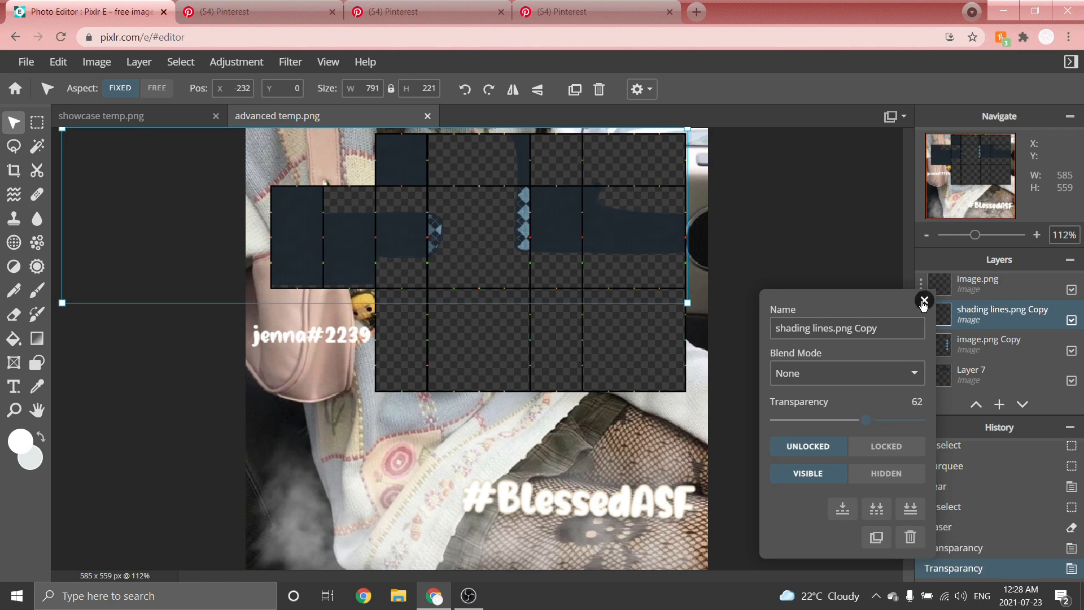
left_click(924, 300)
Add a new layer and move it to just below the Background in the layer stack.
scroll(710, 256, "down", 2)
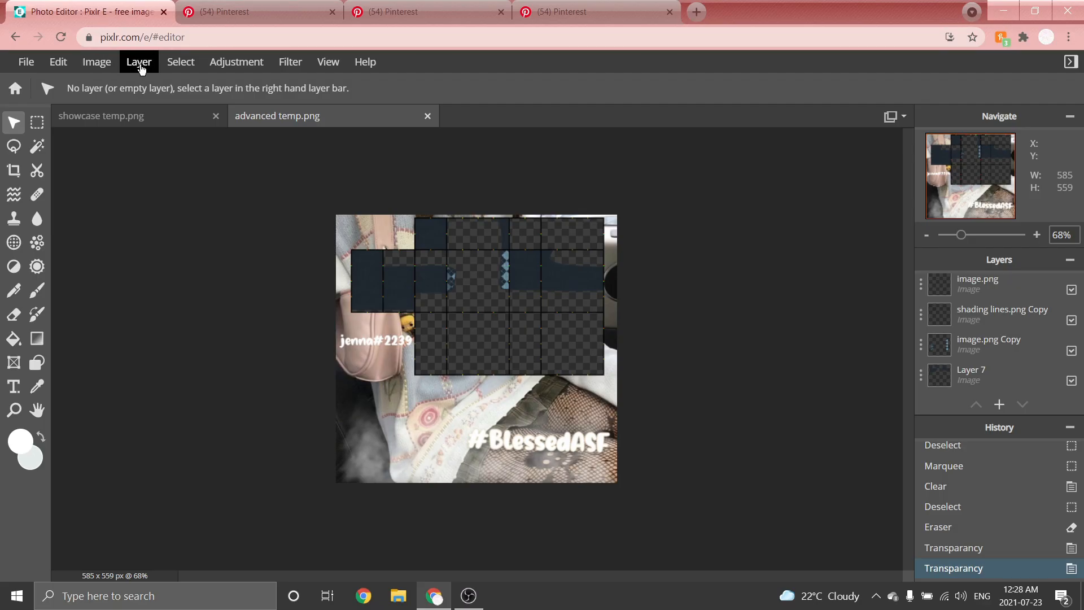
left_click(138, 62)
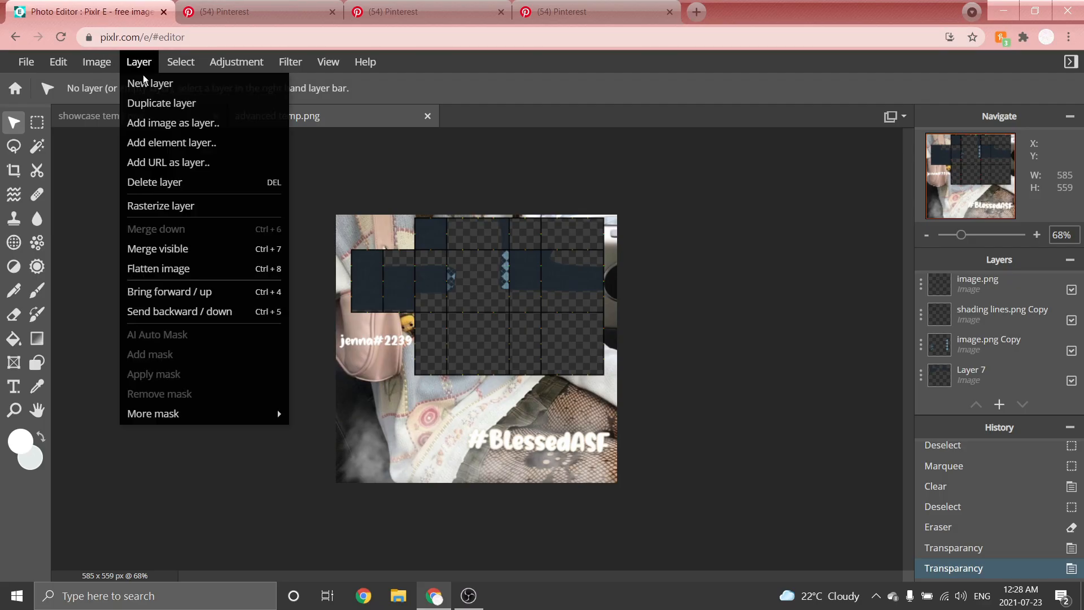
left_click(149, 84)
left_click_drag(961, 291, 957, 318)
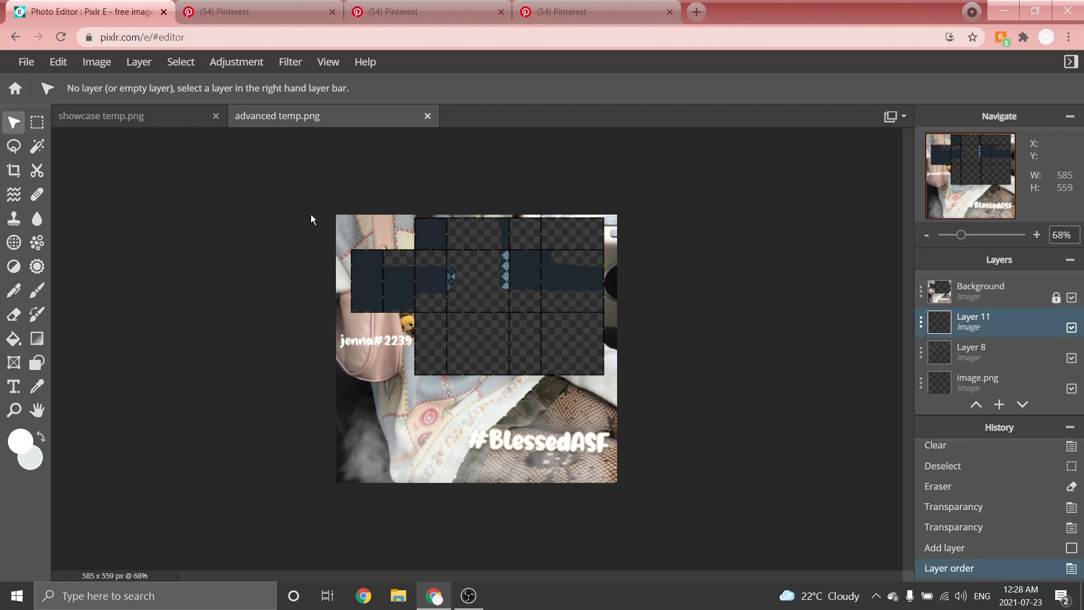
Set the colour to white and draw the left half of the tank top neckline with the Shape tool's curve in Draw mode.
left_click(17, 442)
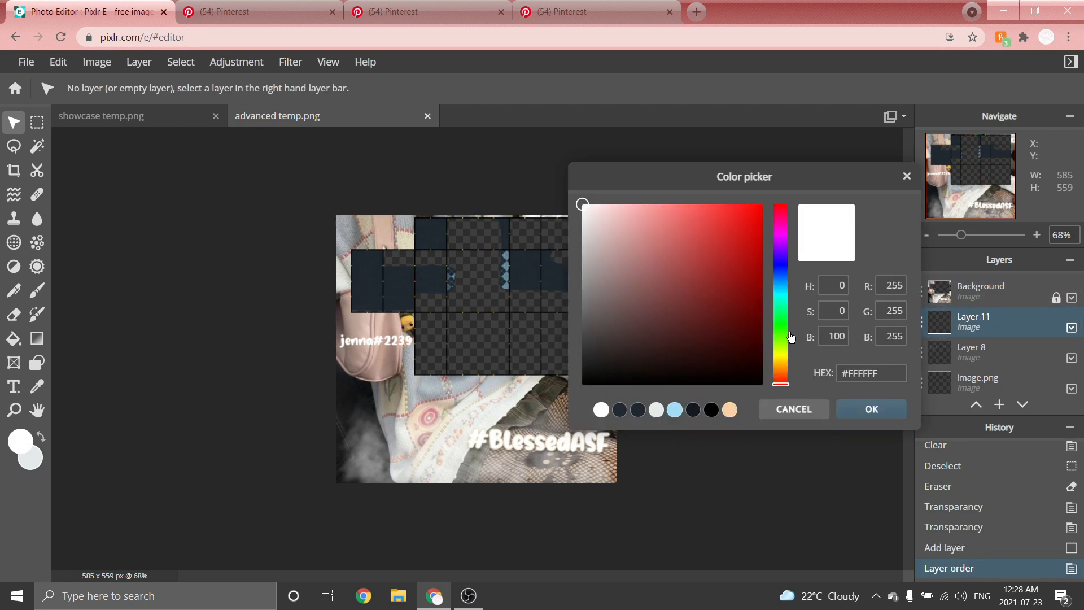
left_click(858, 406)
scroll(53, 324, "up", 1)
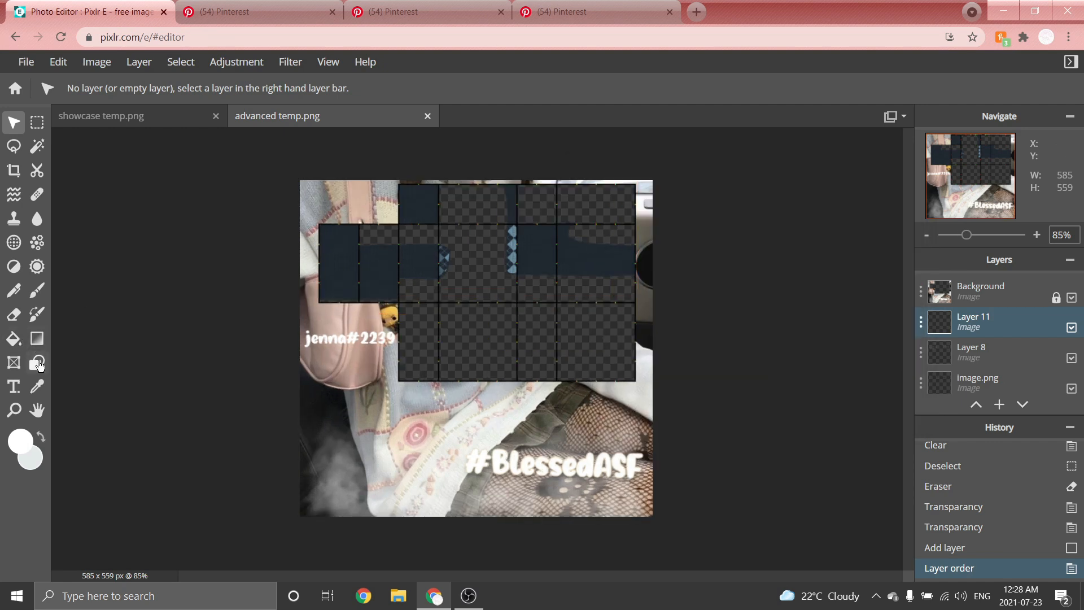
left_click(38, 363)
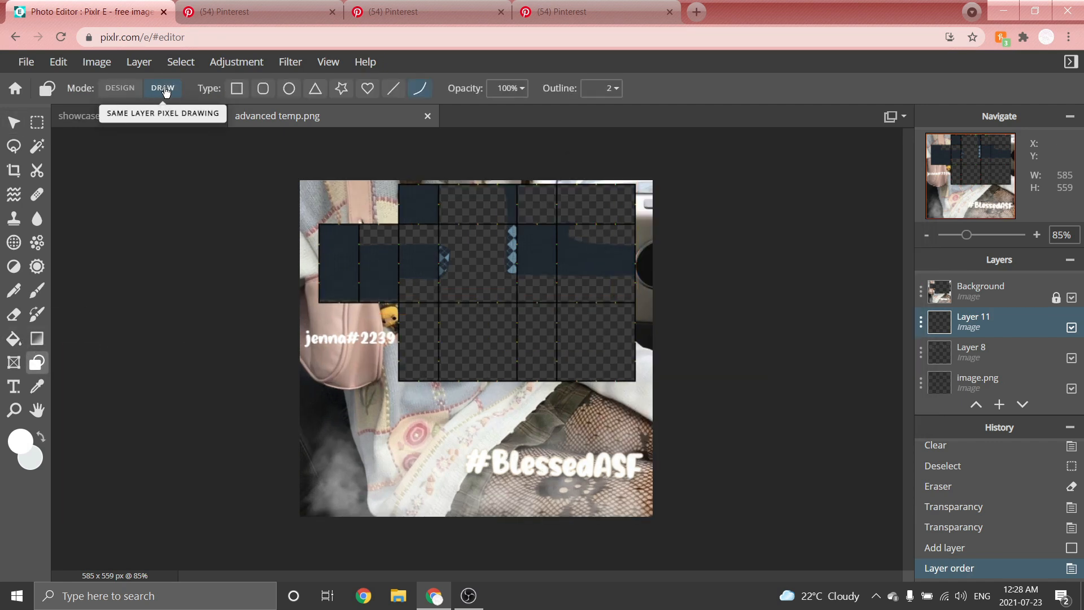
left_click(418, 89)
scroll(511, 127, "up", 6)
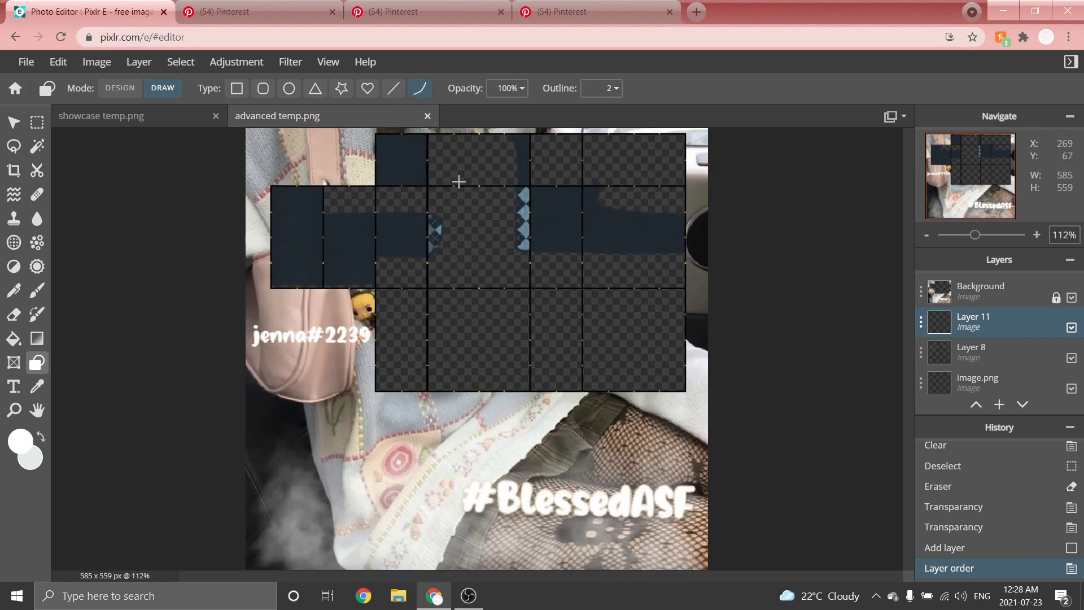
scroll(487, 161, "up", 3)
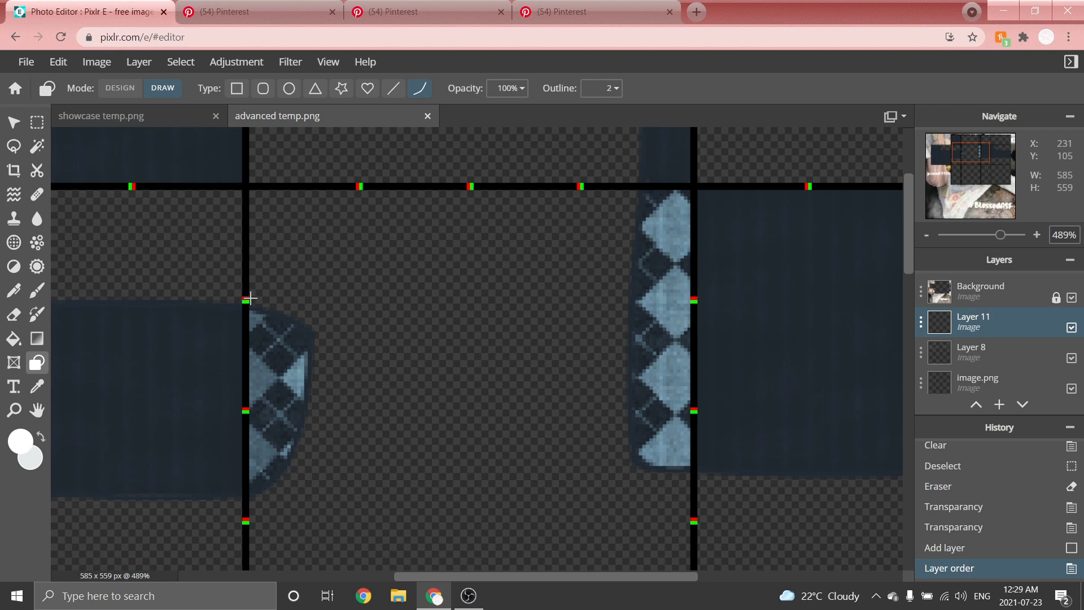
left_click_drag(245, 301, 354, 271)
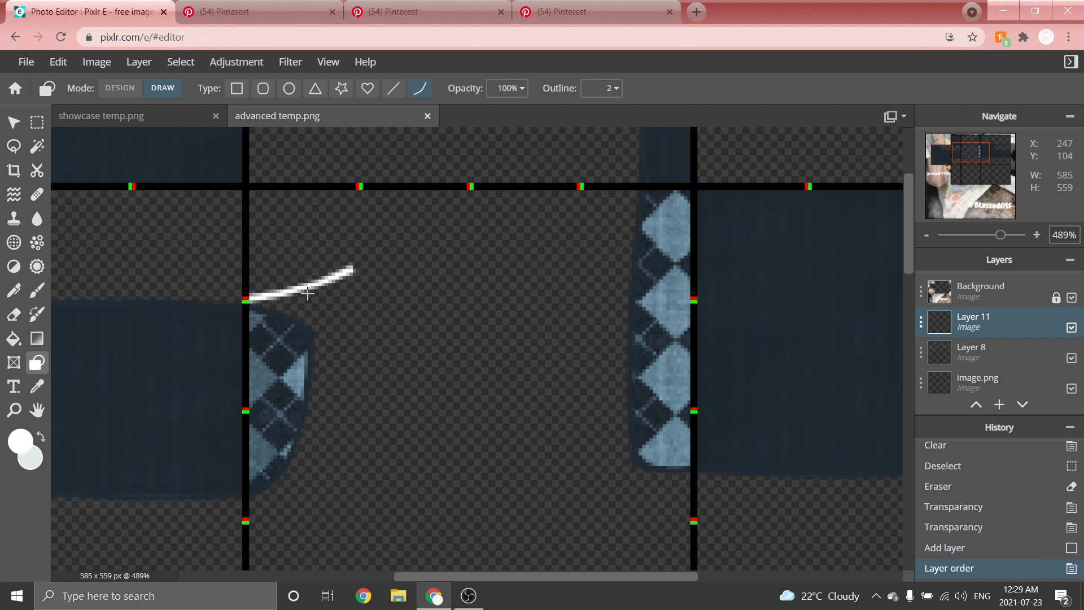
left_click(308, 297)
scroll(446, 180, "up", 1)
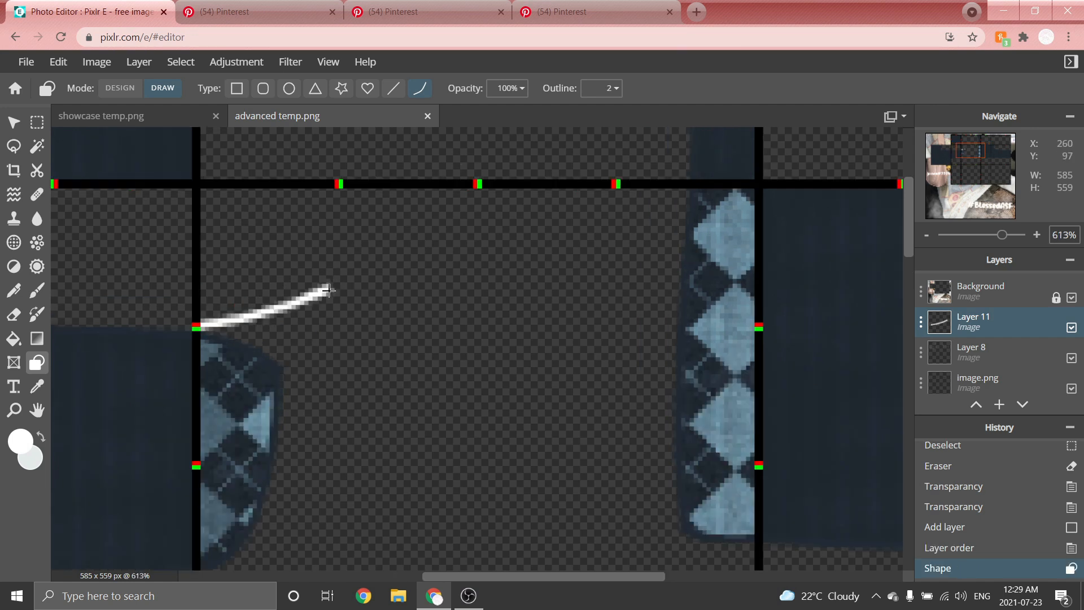
mouse_move(335, 291)
left_mouse_down()
mouse_move(542, 310)
mouse_move(537, 301)
left_mouse_up()
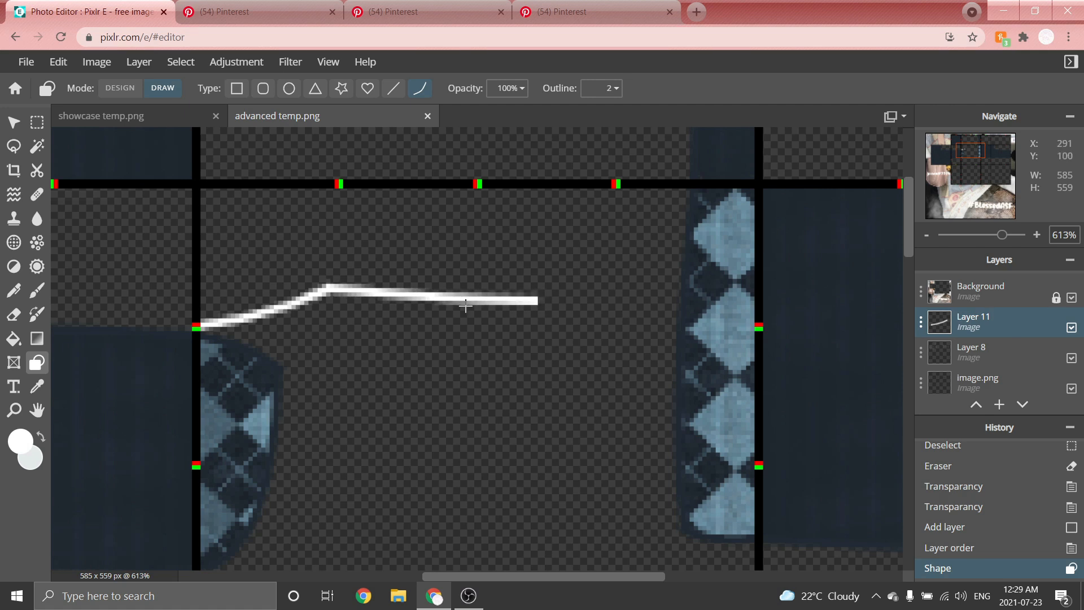
left_click(473, 305)
Delete the excess right end of the neckline line using a rectangular selection, then deselect.
scroll(468, 308, "down", 1)
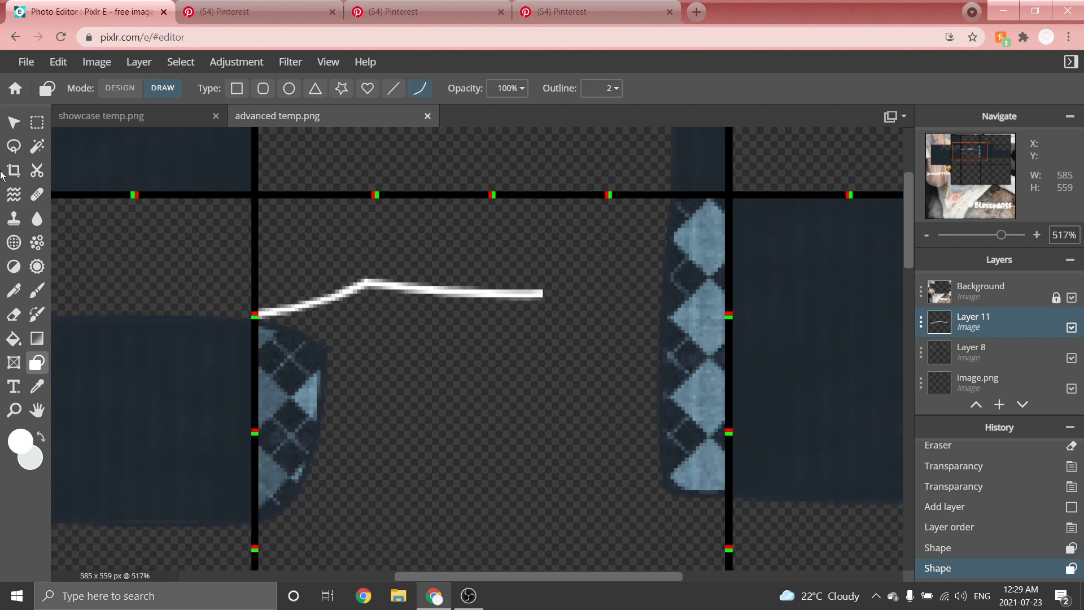
left_click(38, 123)
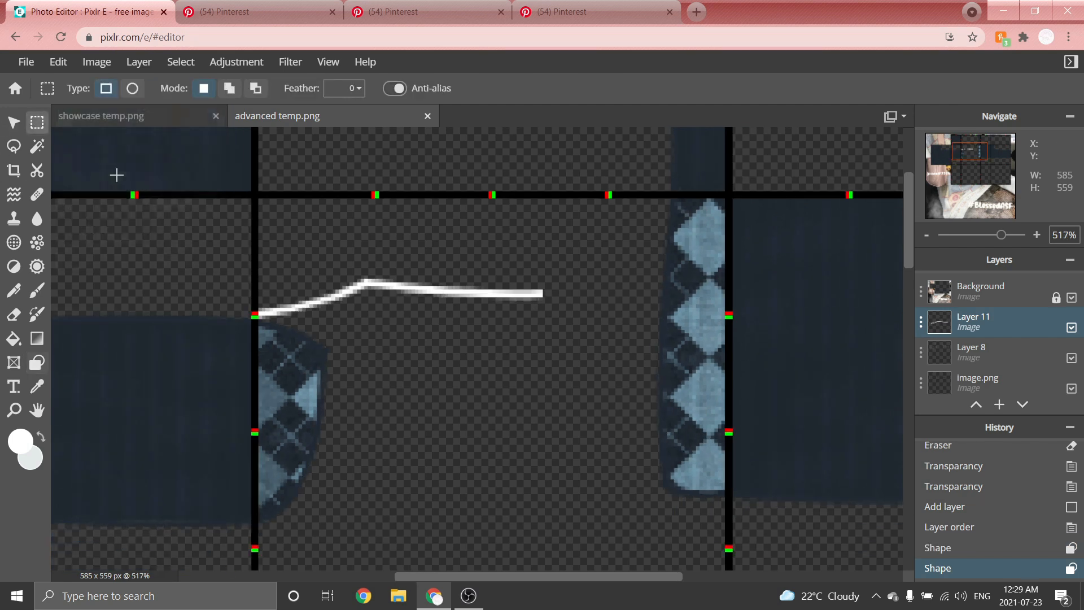
scroll(558, 289, "up", 1)
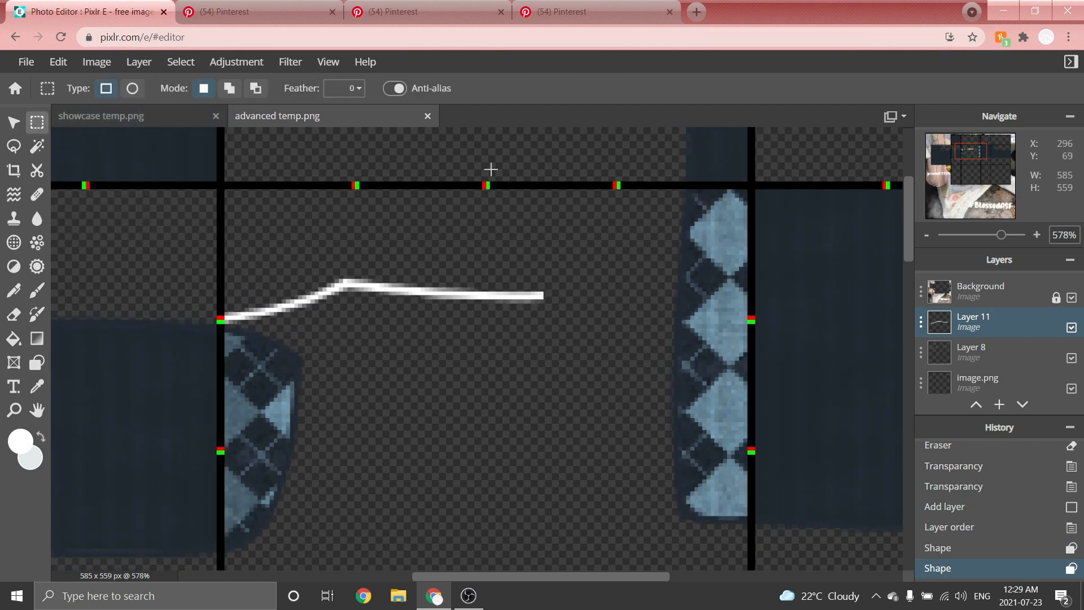
left_click_drag(489, 164, 790, 441)
scroll(496, 172, "up", 3)
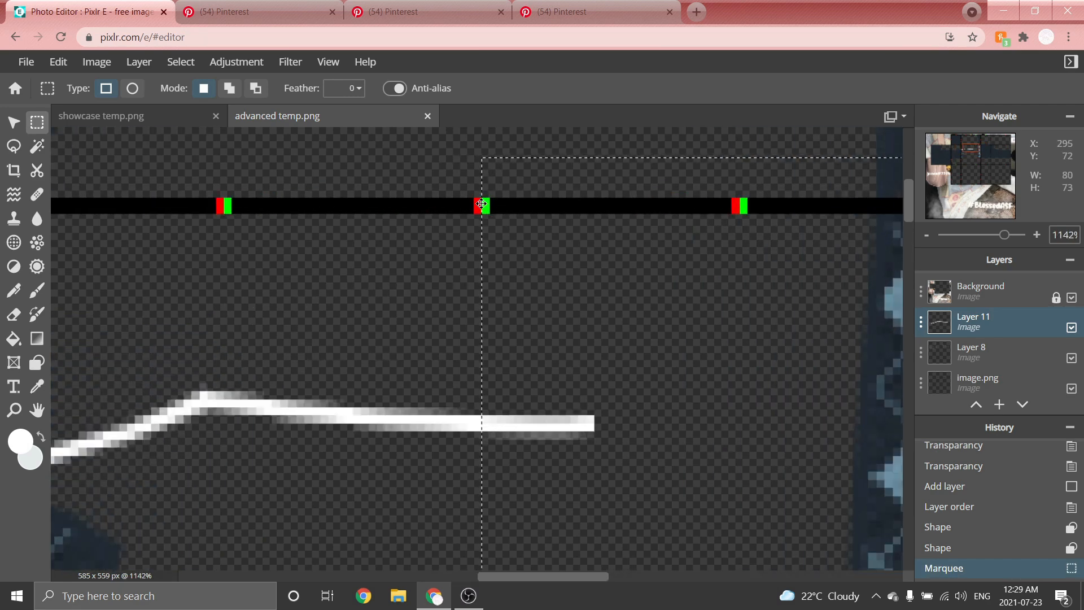
scroll(485, 203, "down", 4)
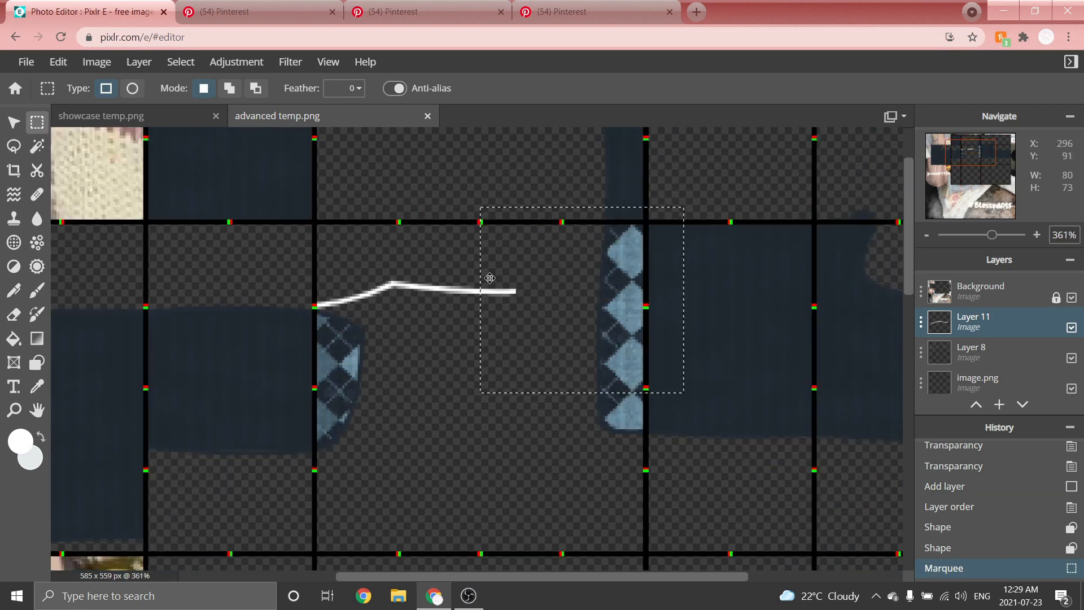
scroll(549, 300, "up", 2)
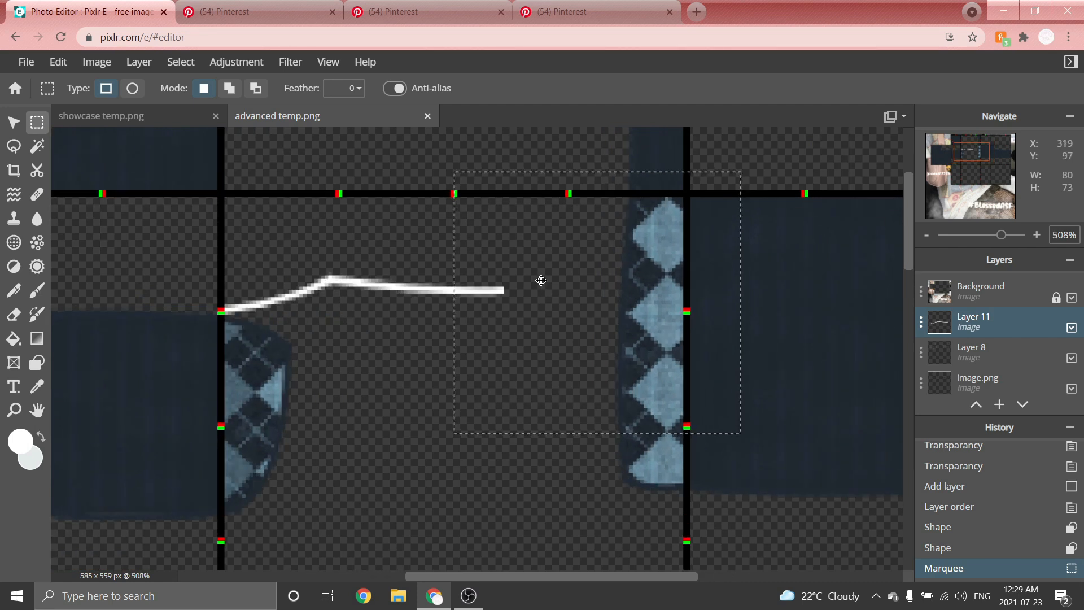
key("Delete")
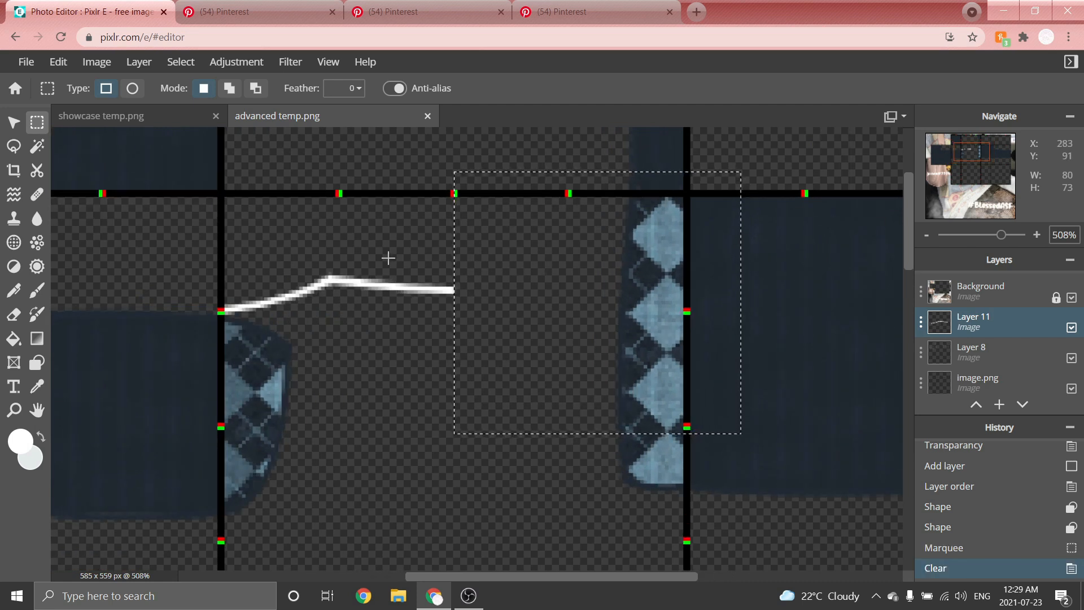
left_click(255, 213)
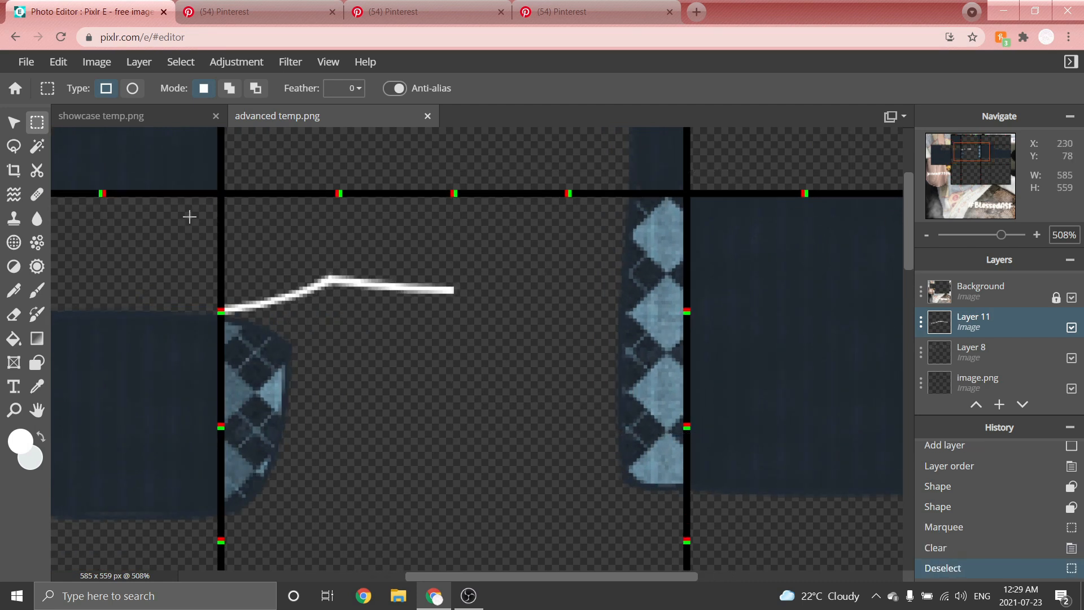
Duplicate the neckline half, flip it horizontally, place it as the right half, and merge the two layers.
left_click(13, 122)
scroll(151, 351, "up", 1)
left_click_drag(366, 267, 368, 320)
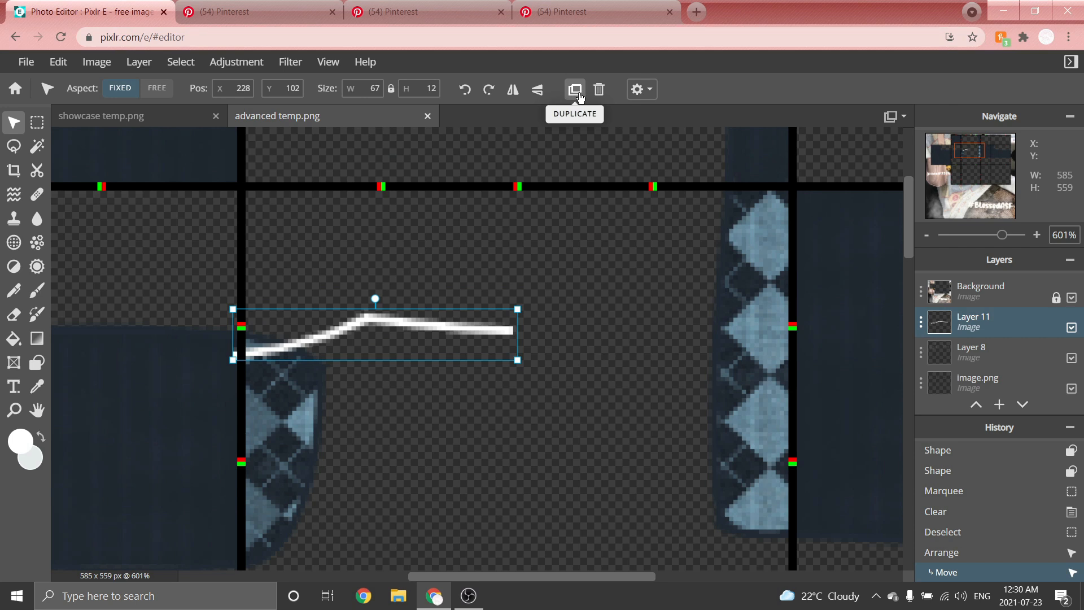
left_click(575, 89)
left_click(513, 89)
left_click_drag(282, 347, 555, 341)
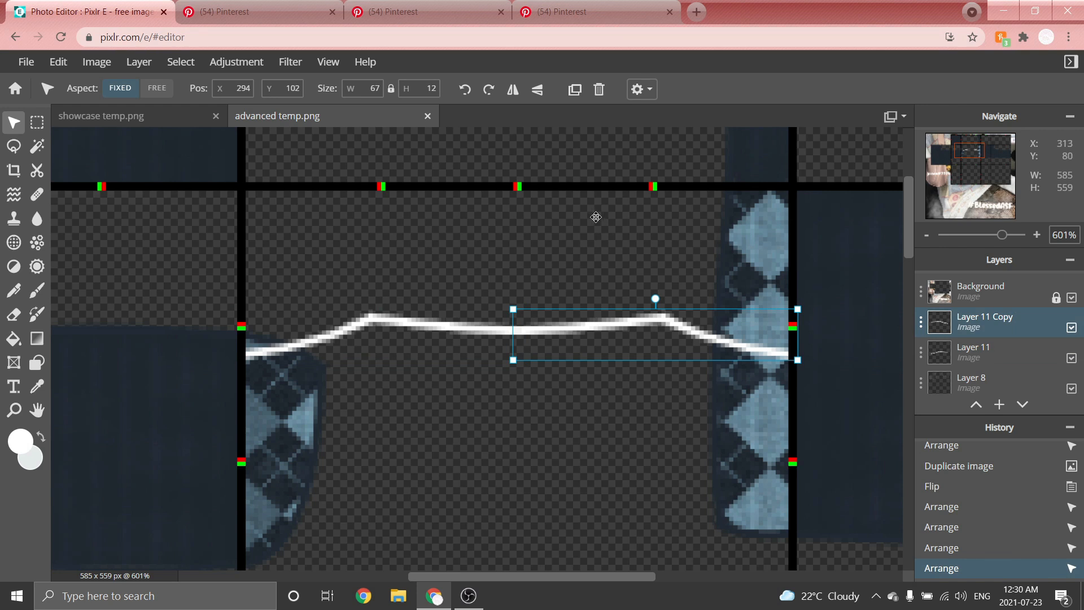
key("ctrl+e")
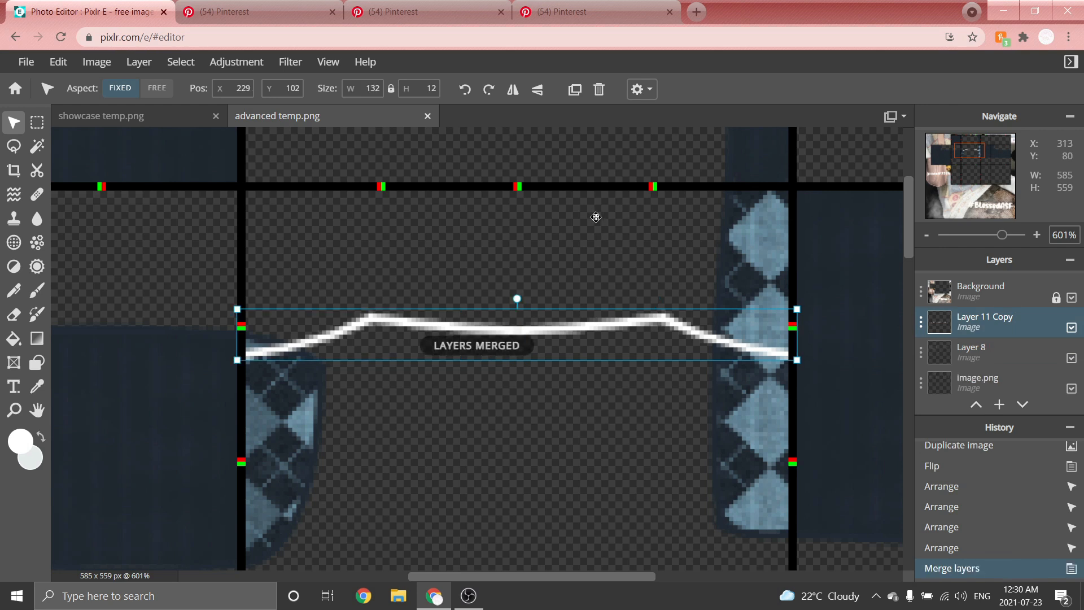
Draw a straight white horizontal line across the front torso panel below the neckline.
scroll(639, 321, "down", 1)
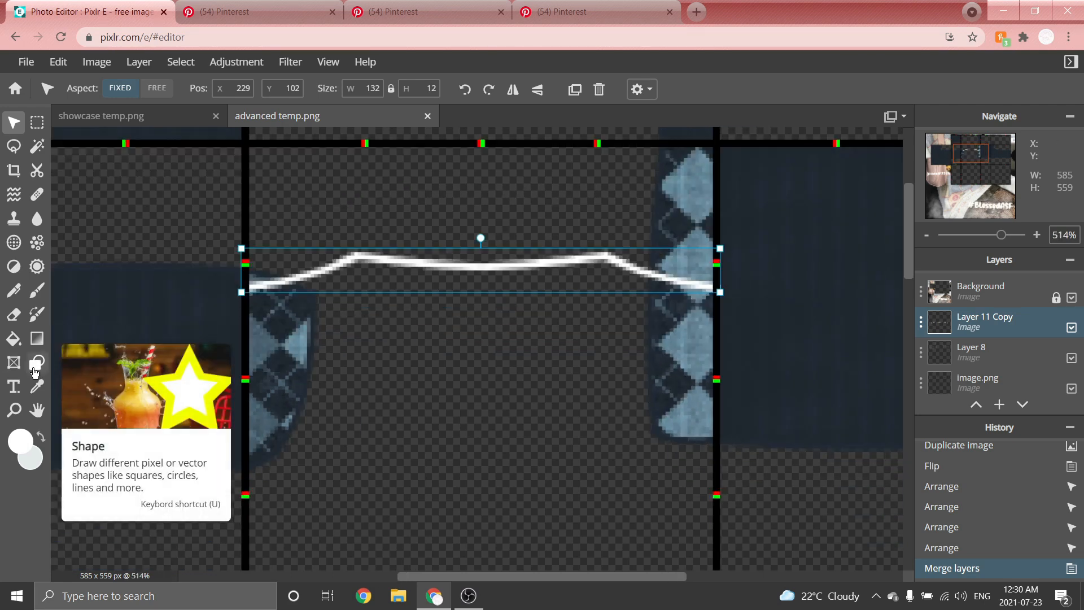
left_click(50, 359)
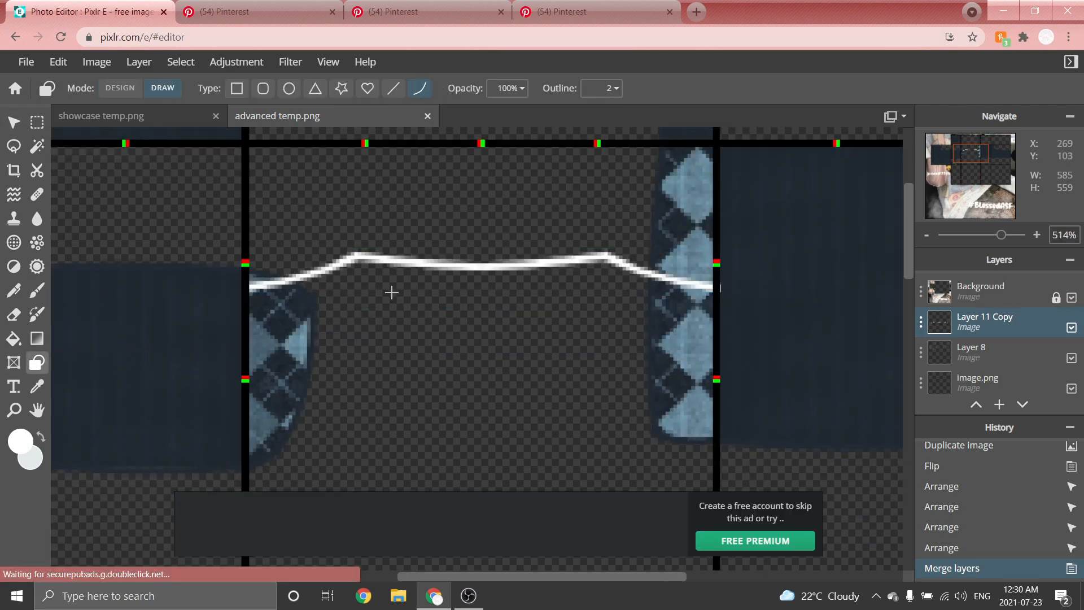
scroll(395, 322, "up", 1)
scroll(214, 404, "down", 2)
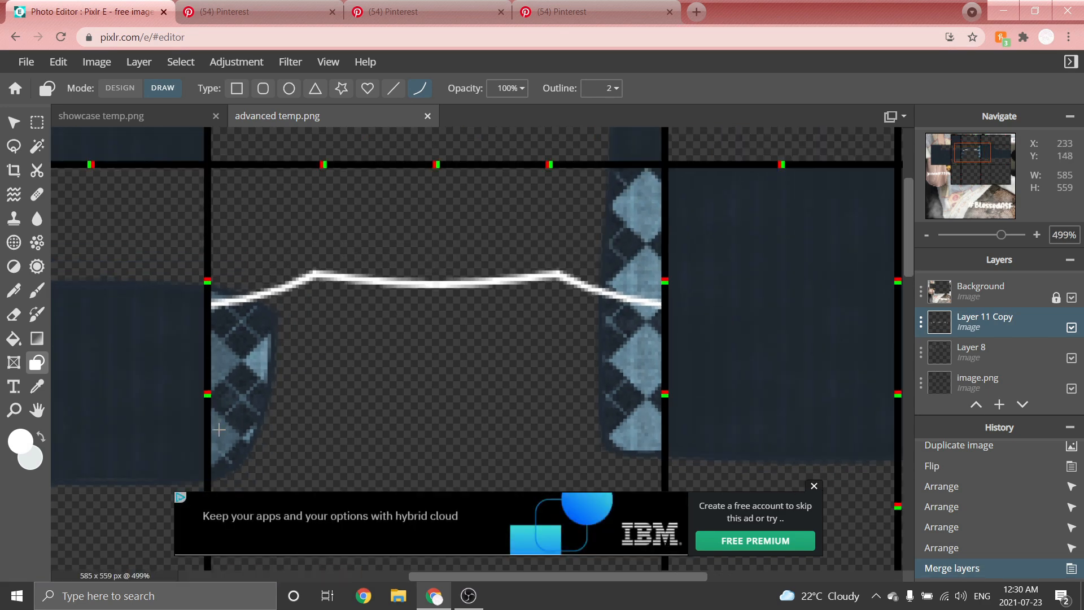
scroll(285, 264, "down", 2)
scroll(265, 326, "up", 4)
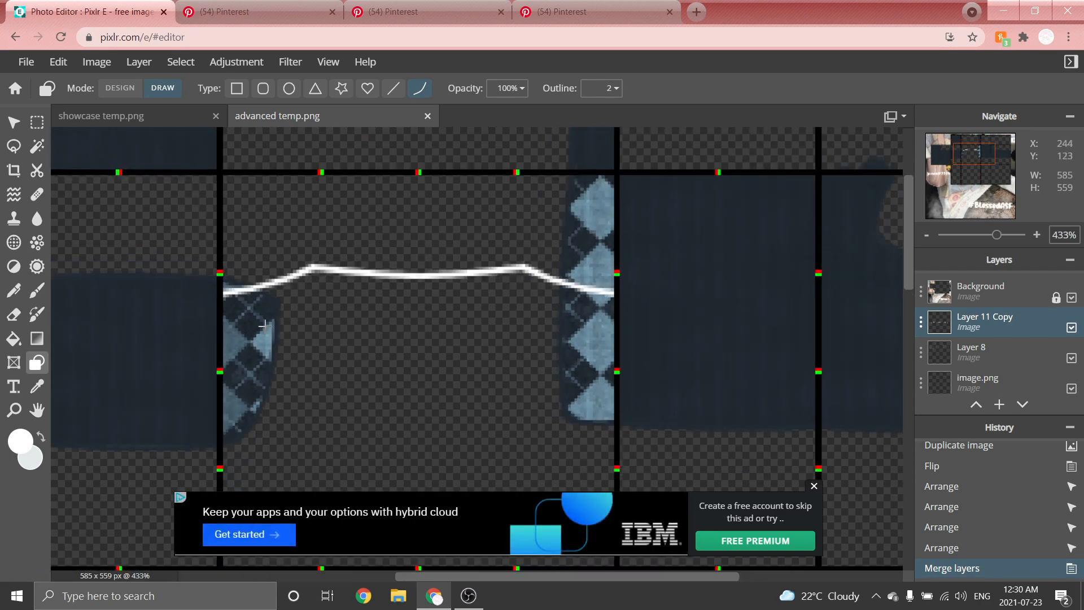
left_click(814, 486)
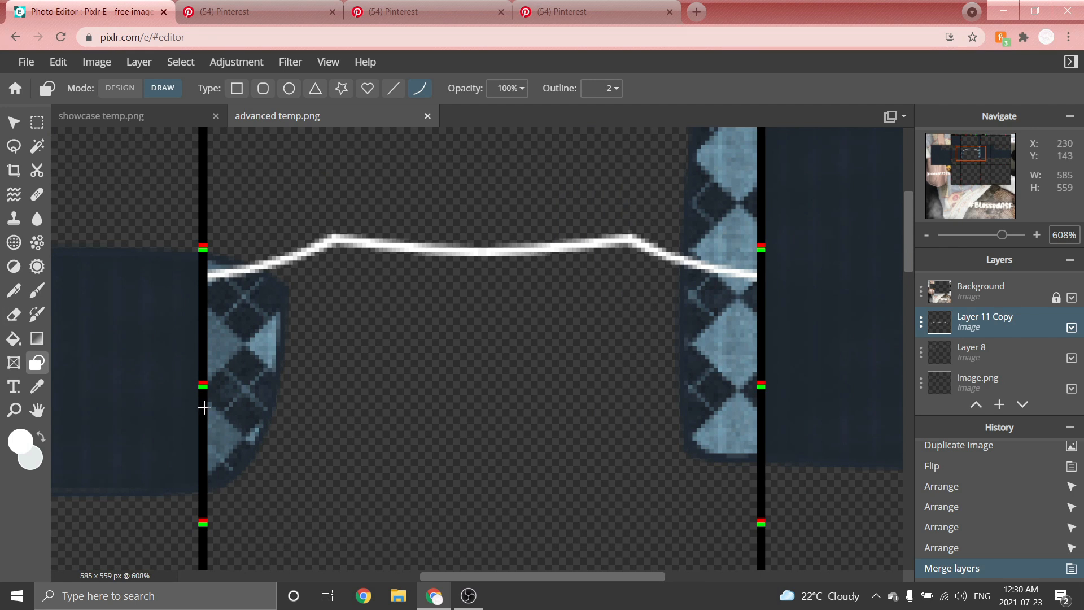
left_click_drag(207, 395, 768, 406)
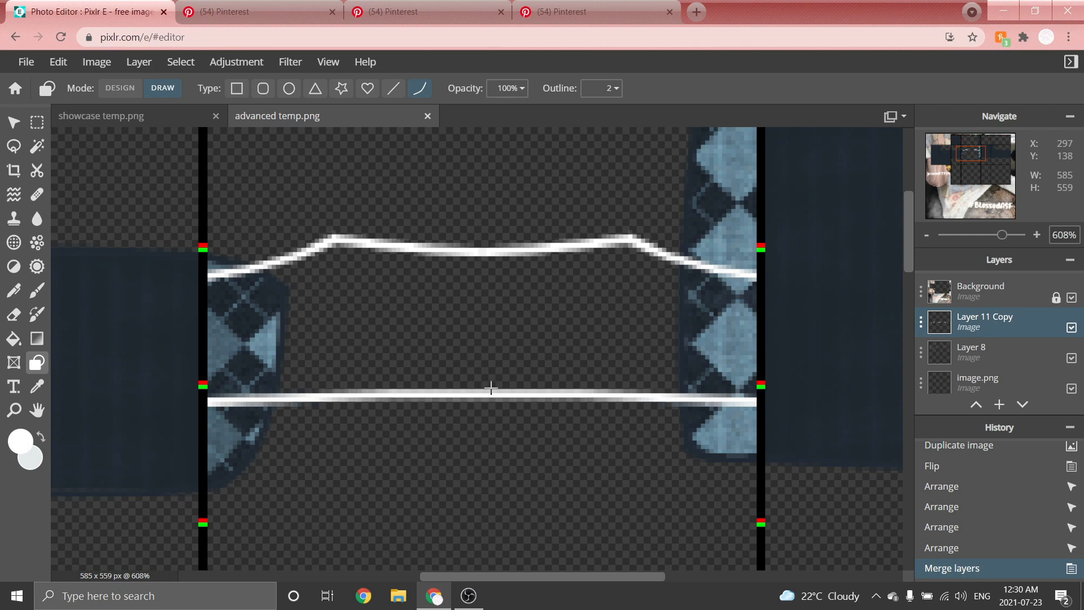
left_click(492, 387)
Draw the two vertical tank top straps from the neckline corners up to the torso panel's top edge.
key("ctrl+0")
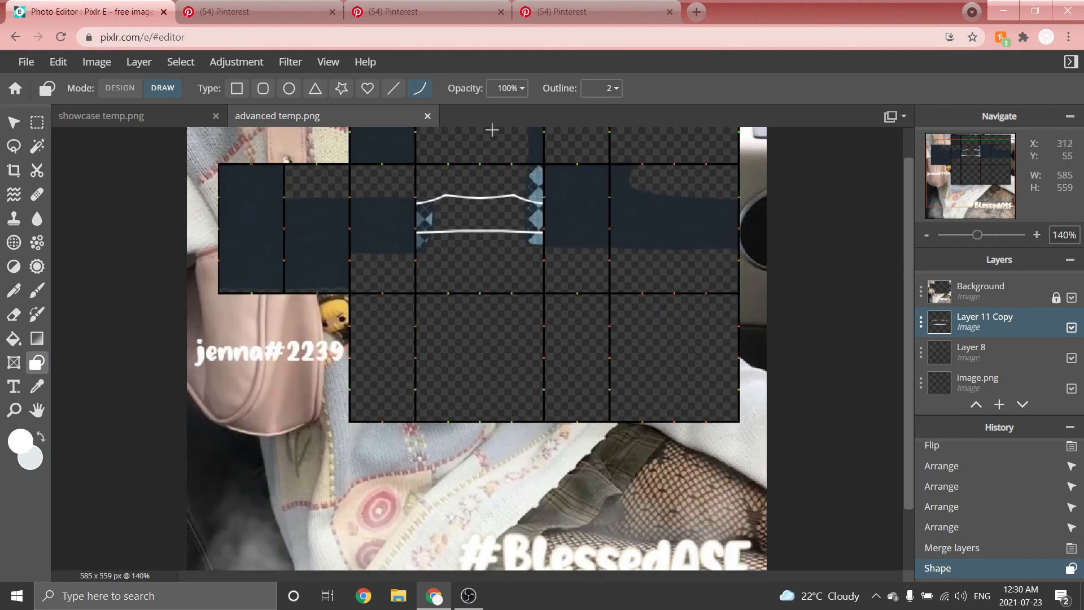
scroll(476, 131, "up", 5)
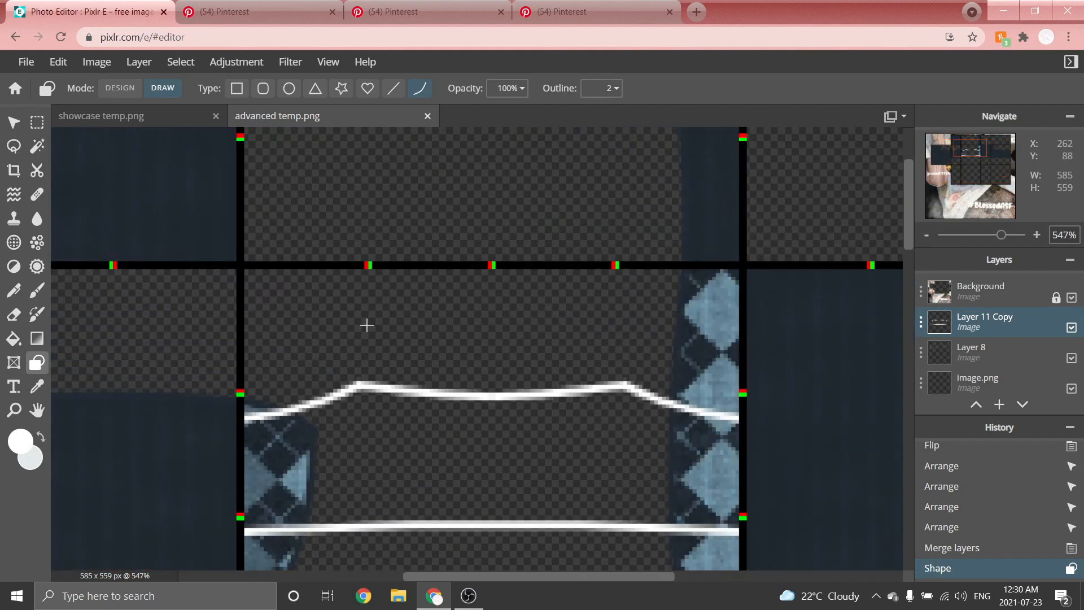
scroll(366, 325, "up", 3)
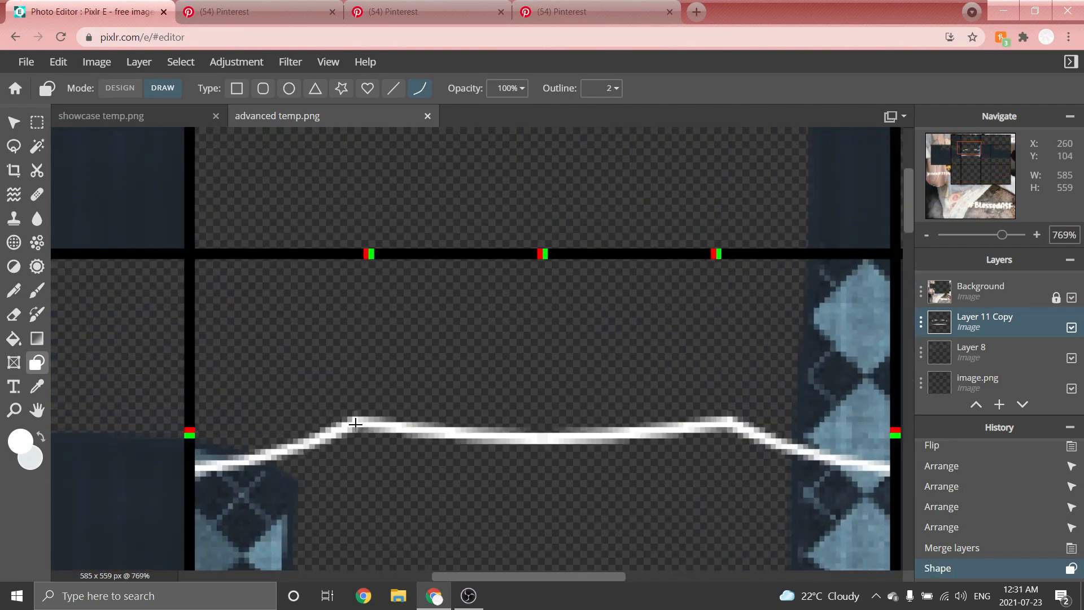
mouse_move(355, 423)
left_mouse_down()
mouse_move(336, 308)
mouse_move(342, 253)
mouse_move(339, 328)
mouse_move(335, 305)
left_mouse_up()
scroll(374, 252, "down", 10)
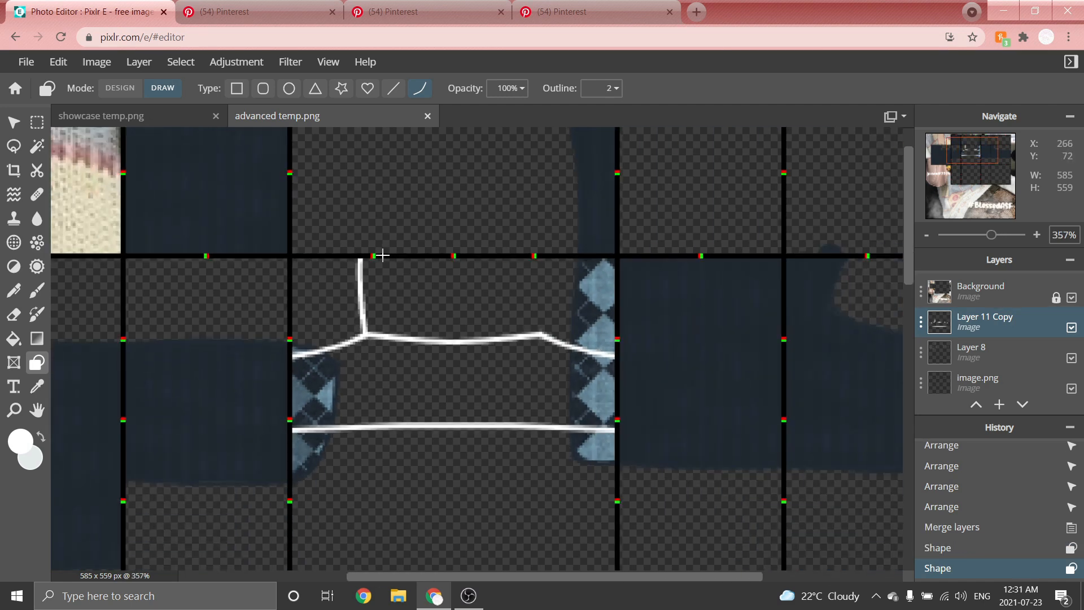
scroll(548, 336, "up", 10)
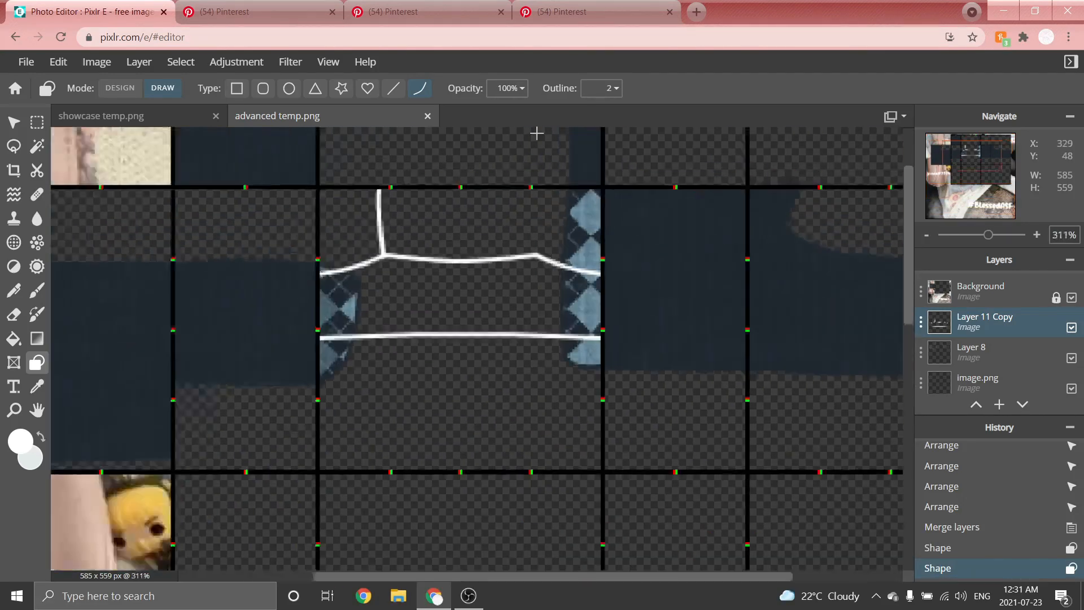
mouse_move(532, 368)
left_mouse_down()
mouse_move(559, 221)
mouse_move(545, 221)
mouse_move(551, 255)
left_mouse_up()
scroll(426, 358, "down", 8)
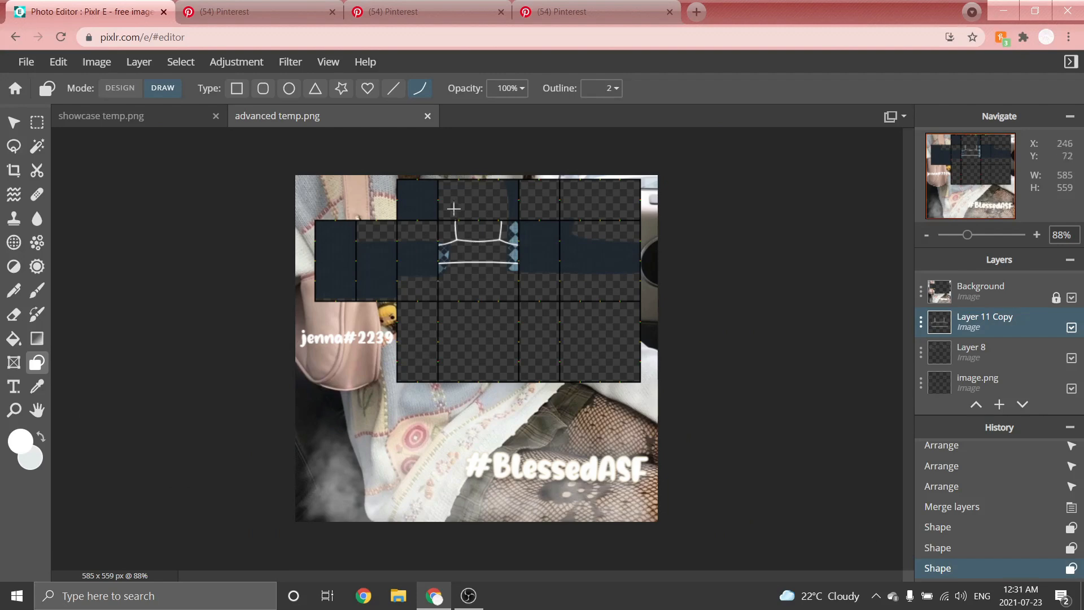
Extend both straps upward through the panel above the front torso.
scroll(477, 160, "up", 6)
left_click_drag(908, 224, 908, 159)
scroll(527, 173, "up", 2)
left_click_drag(356, 409, 350, 154)
left_click_drag(641, 409, 655, 185)
left_click(656, 185)
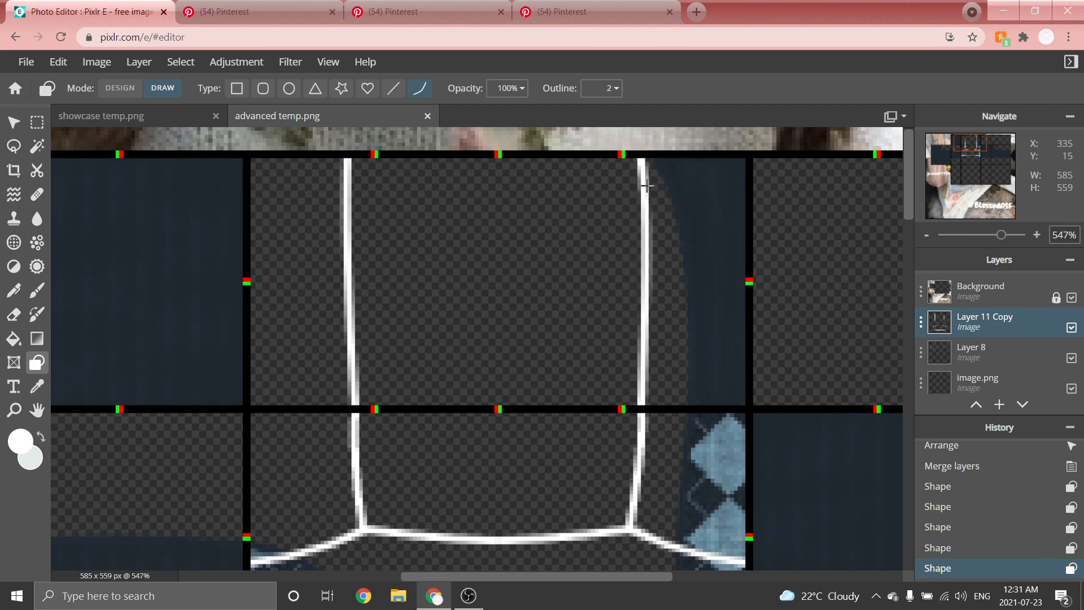
Copy the strap section from the panel above the front torso and paste it as a new layer.
scroll(569, 242, "down", 5)
scroll(545, 162, "up", 2)
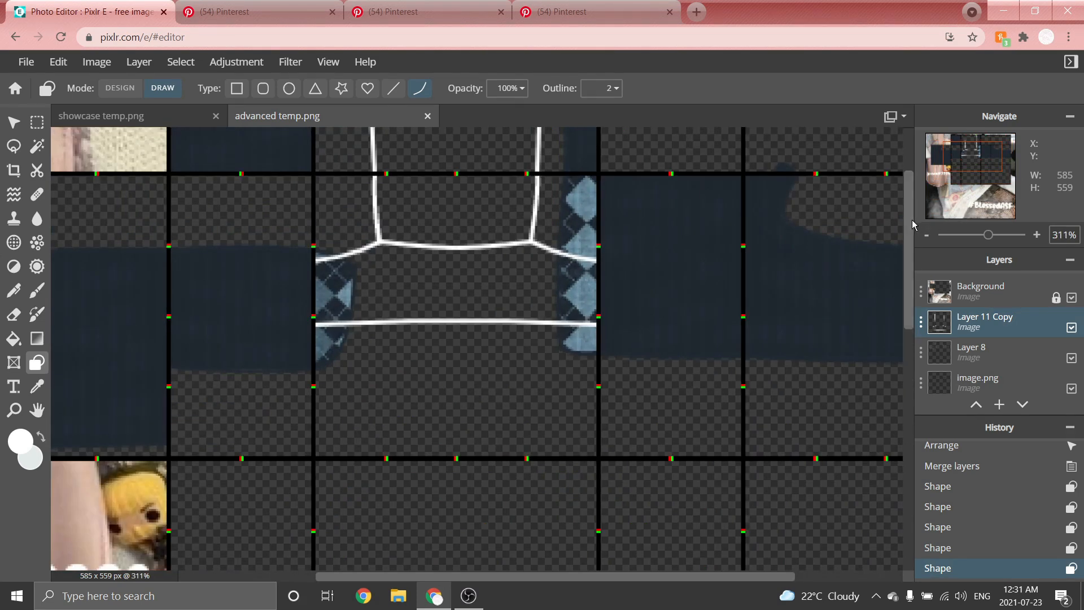
scroll(913, 220, "up", 2)
left_click(36, 122)
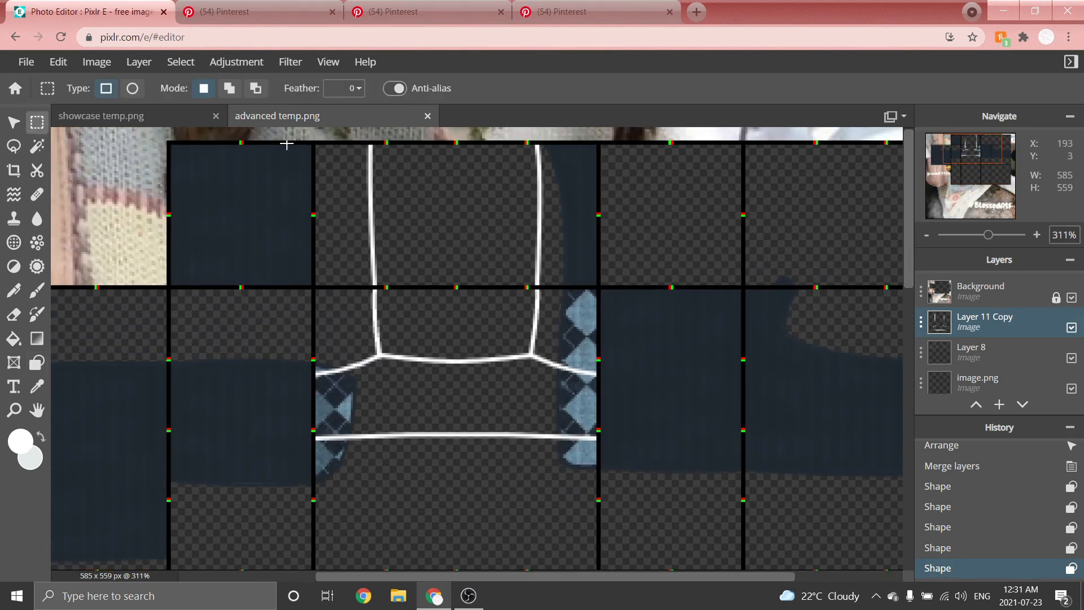
scroll(436, 162, "up", 2)
scroll(909, 176, "up", 1)
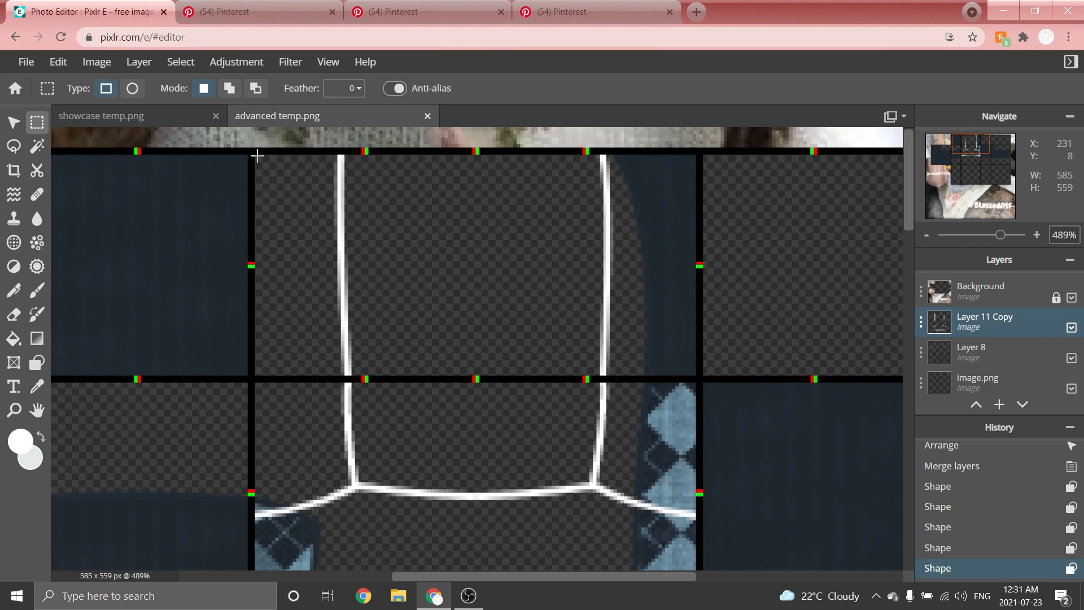
left_click_drag(257, 158, 699, 378)
left_click_drag(635, 284, 632, 280)
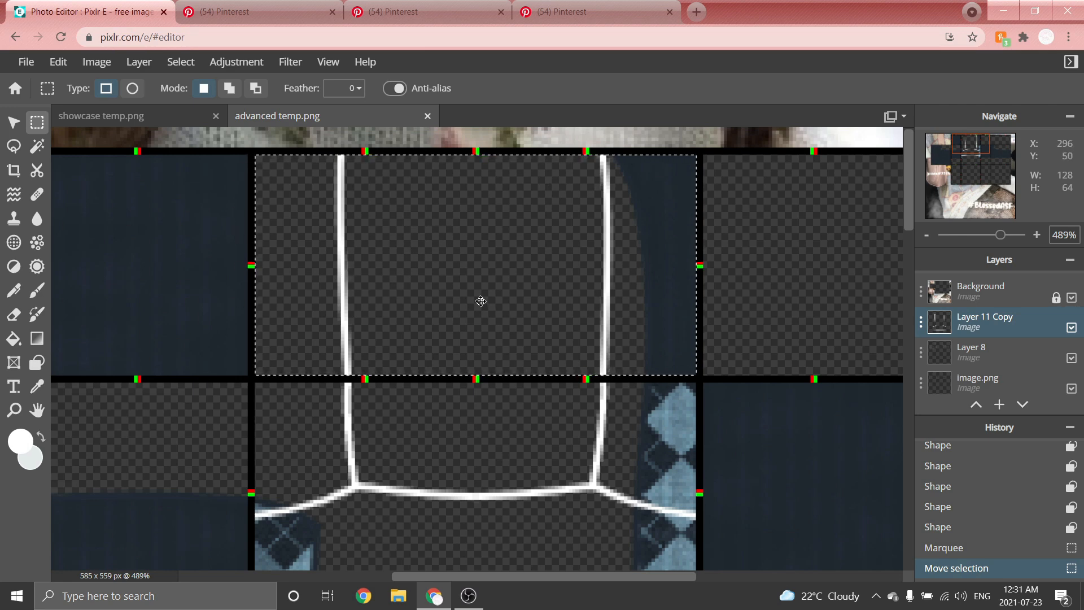
scroll(479, 300, "down", 5)
scroll(527, 145, "up", 4)
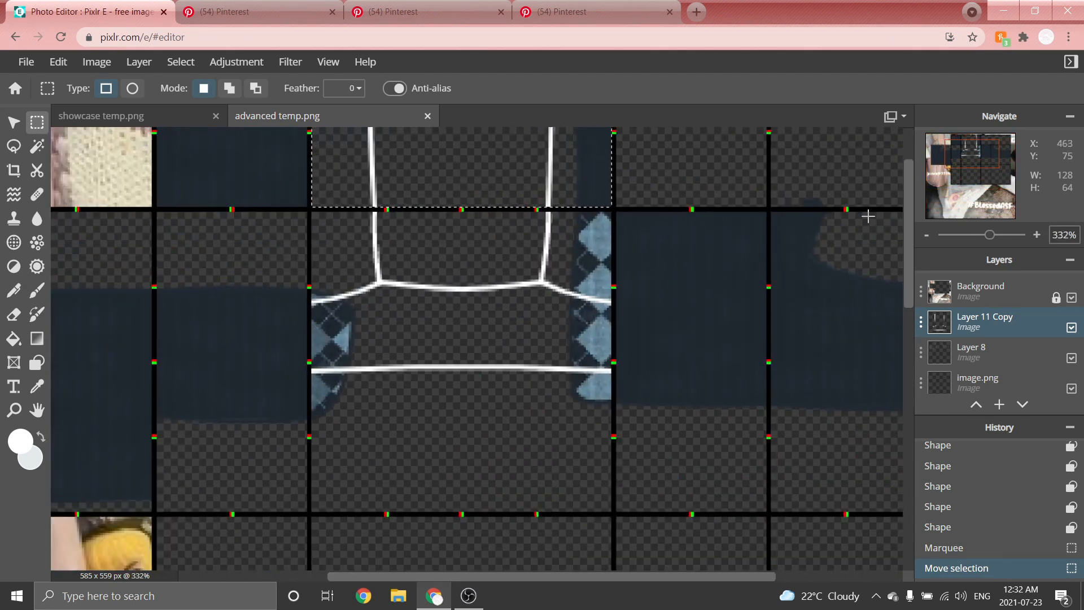
left_click_drag(910, 221, 910, 189)
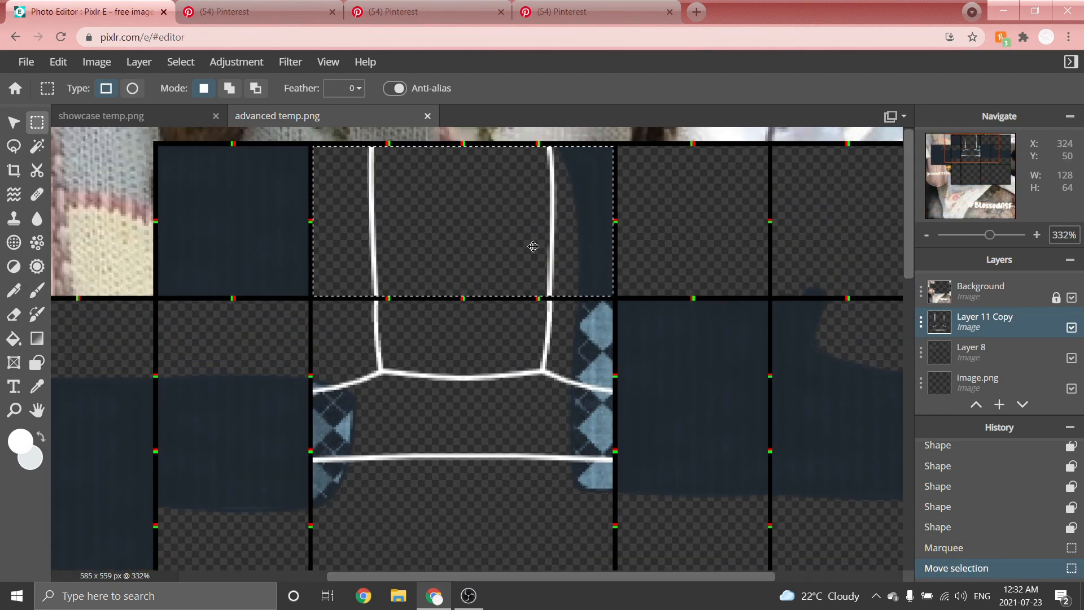
key("ctrl+c")
key("ctrl+d")
scroll(254, 251, "down", 3)
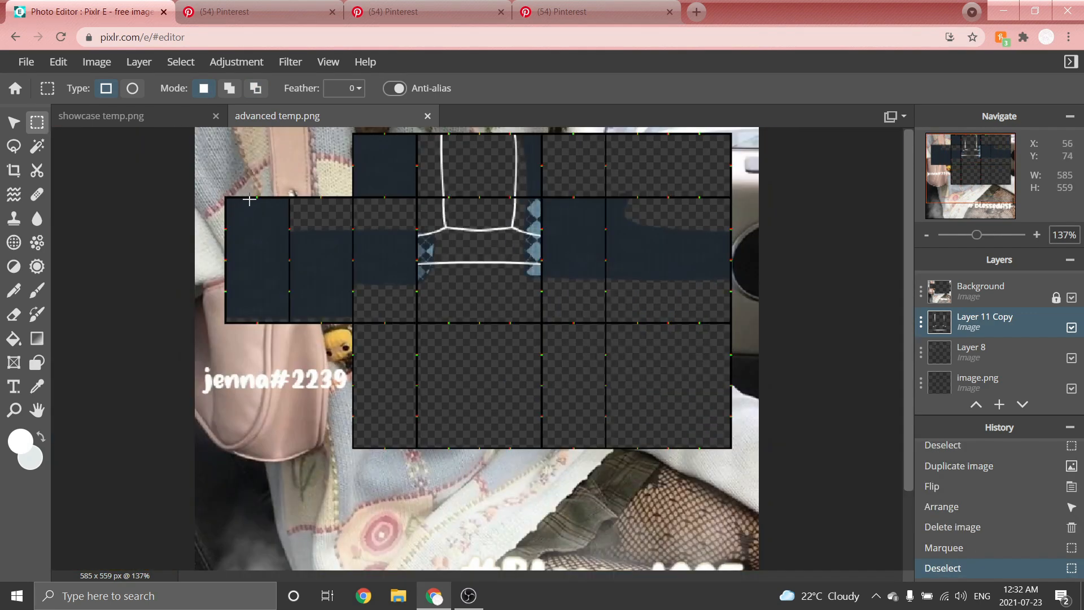
key("ctrl+v")
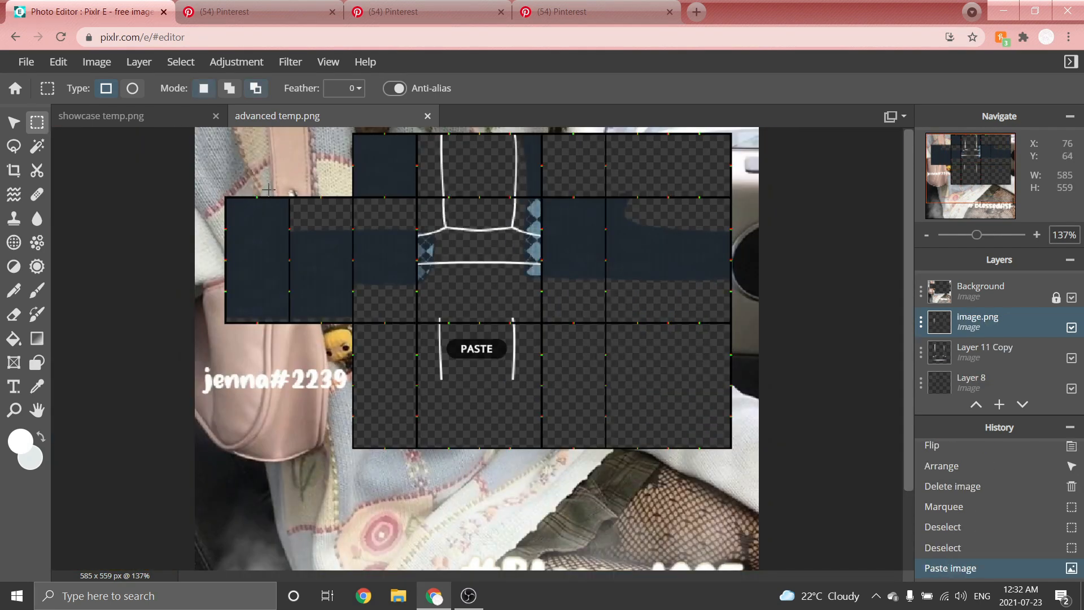
Flip the pasted straps horizontally and position them on the back torso panel.
left_click(14, 122)
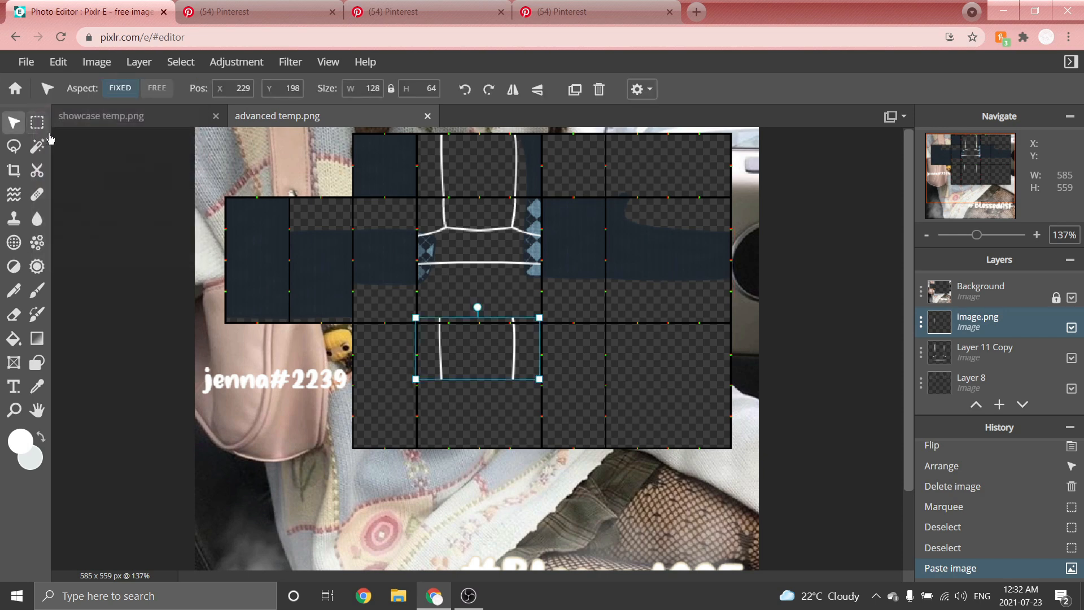
left_click(512, 89)
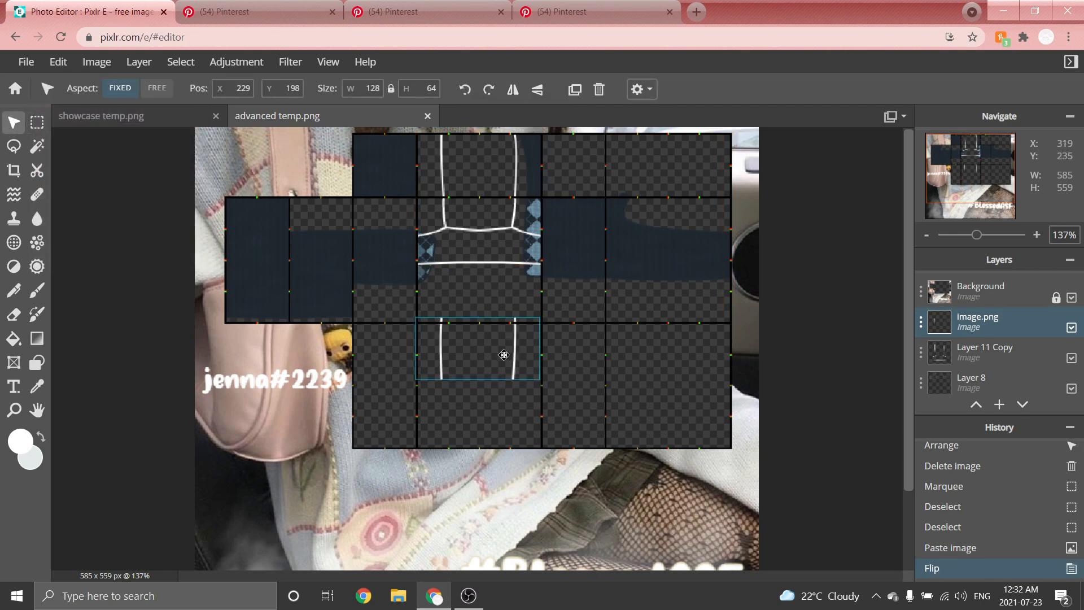
left_click_drag(504, 354, 702, 246)
scroll(787, 181, "up", 3)
scroll(889, 213, "up", 3)
left_click_drag(710, 303, 675, 257)
scroll(676, 257, "down", 6)
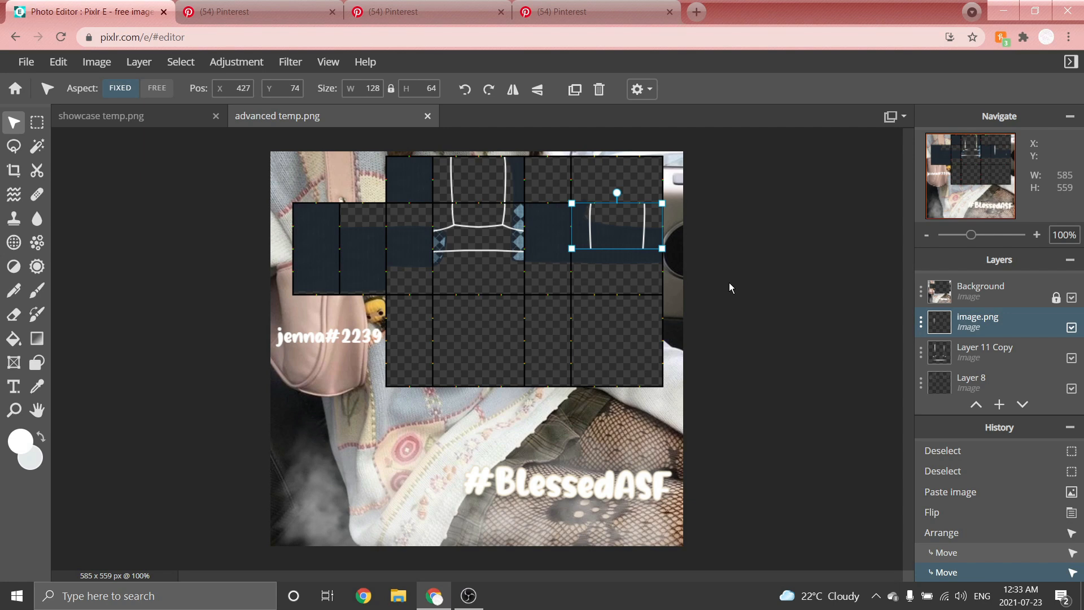
Merge the pasted straps layer down and rearrange the layer order.
key("ctrl+e")
left_click_drag(987, 328, 981, 381)
scroll(979, 296, "down", 2)
left_click_drag(980, 296, 969, 380)
Add a new empty layer and move it lower in the layer stack.
left_click(139, 61)
left_click(152, 79)
scroll(1004, 335, "down", 1)
left_click_drag(987, 347, 983, 372)
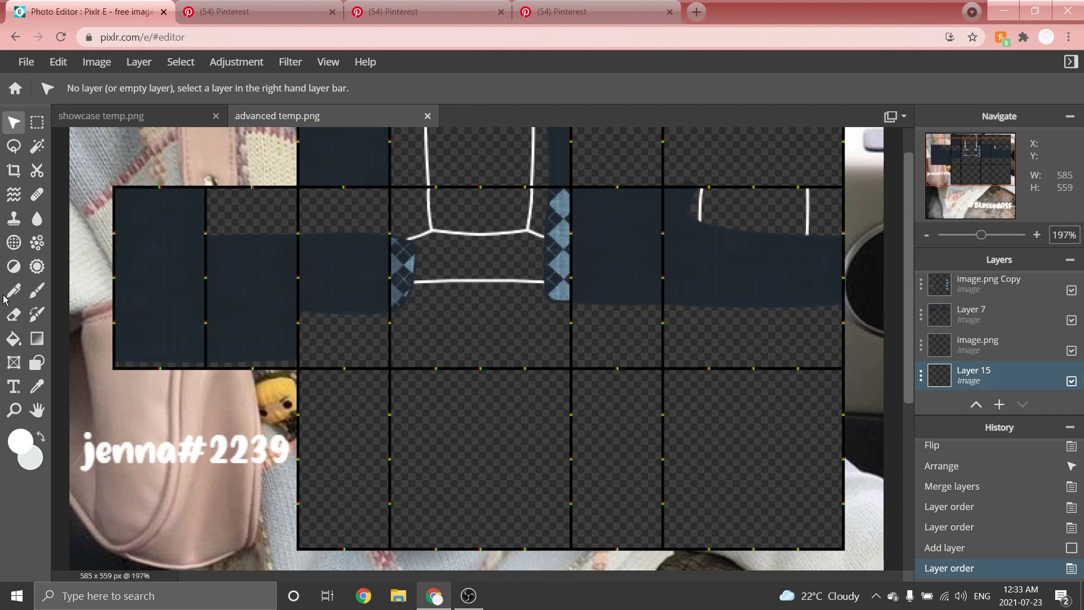
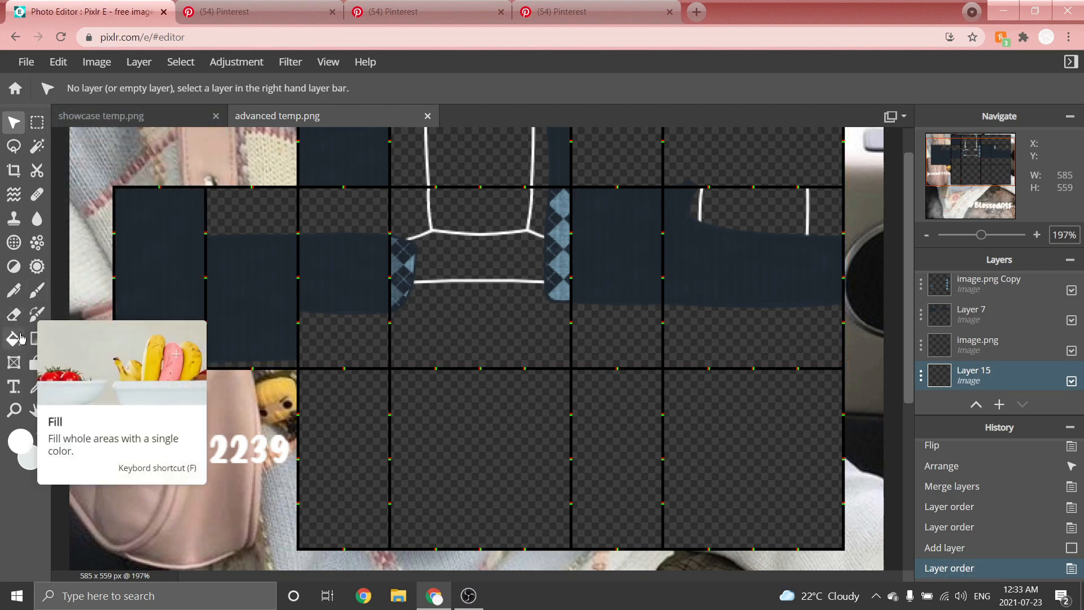
Paint white over the tank top area on Layer 15 with the brush.
left_click(37, 291)
scroll(427, 228, "up", 8)
left_click_drag(299, 359, 481, 302)
scroll(286, 275, "down", 2)
scroll(387, 268, "up", 5)
left_click_drag(308, 305, 537, 334)
left_click_drag(456, 339, 703, 337)
scroll(457, 325, "down", 5)
scroll(528, 309, "up", 5)
left_click_drag(300, 384, 684, 362)
left_click_drag(323, 424, 484, 387)
scroll(661, 281, "down", 3)
Select rectangular areas of the tank top and fill them white, touching up the edges with the brush.
left_click(38, 122)
left_click_drag(126, 346, 787, 544)
left_click(14, 339)
left_click(37, 122)
left_click_drag(137, 347, 809, 419)
left_click(14, 339)
left_click(201, 359)
left_click(37, 290)
left_click_drag(121, 374, 757, 353)
left_click(37, 122)
left_click_drag(197, 327, 763, 406)
left_click(37, 290)
left_click_drag(265, 367, 235, 370)
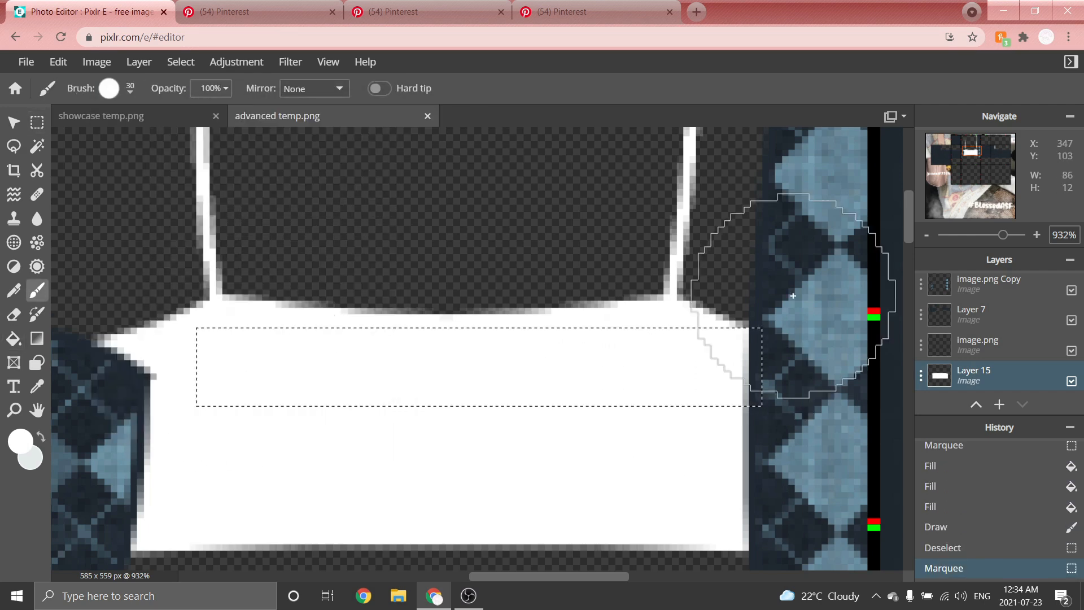
left_click(37, 123)
scroll(532, 154, "down", 10)
scroll(531, 154, "up", 1)
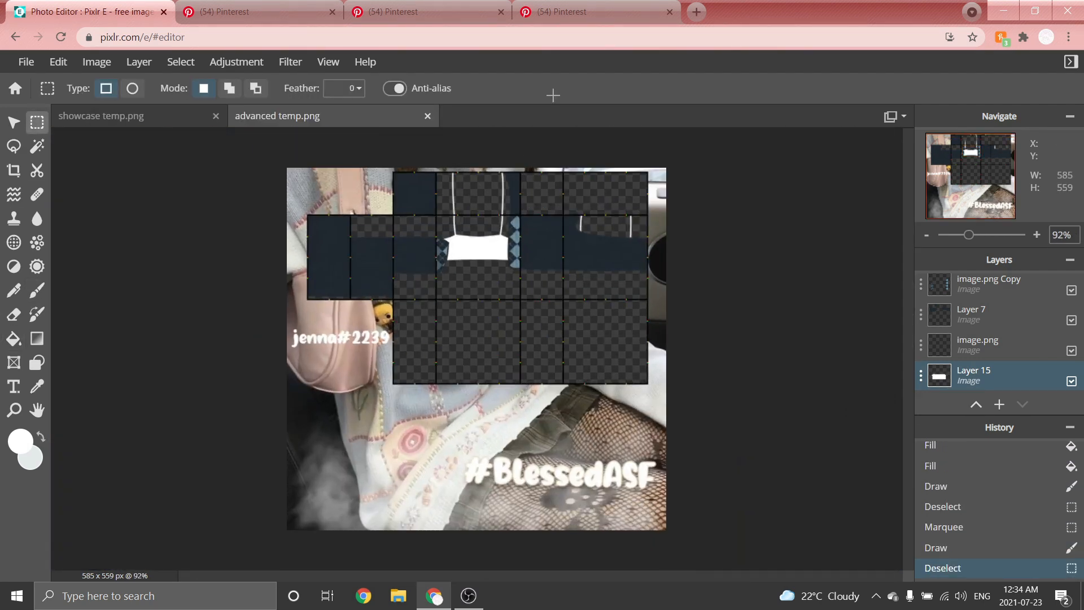
Lower the brightness of the image.png layer slightly with Brightness & contrast.
left_click(965, 343)
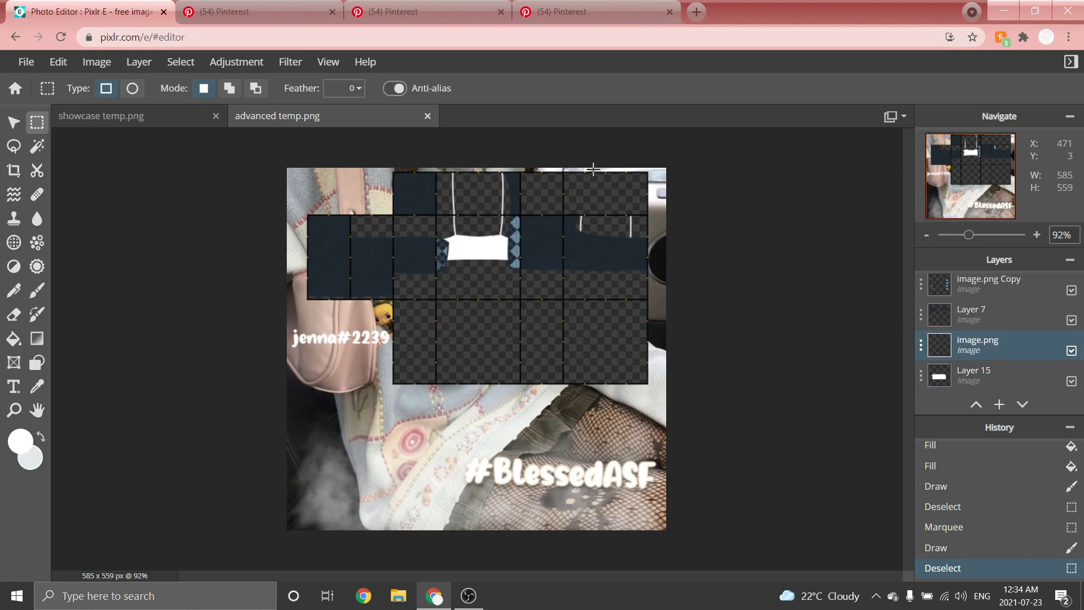
scroll(544, 170, "up", 2)
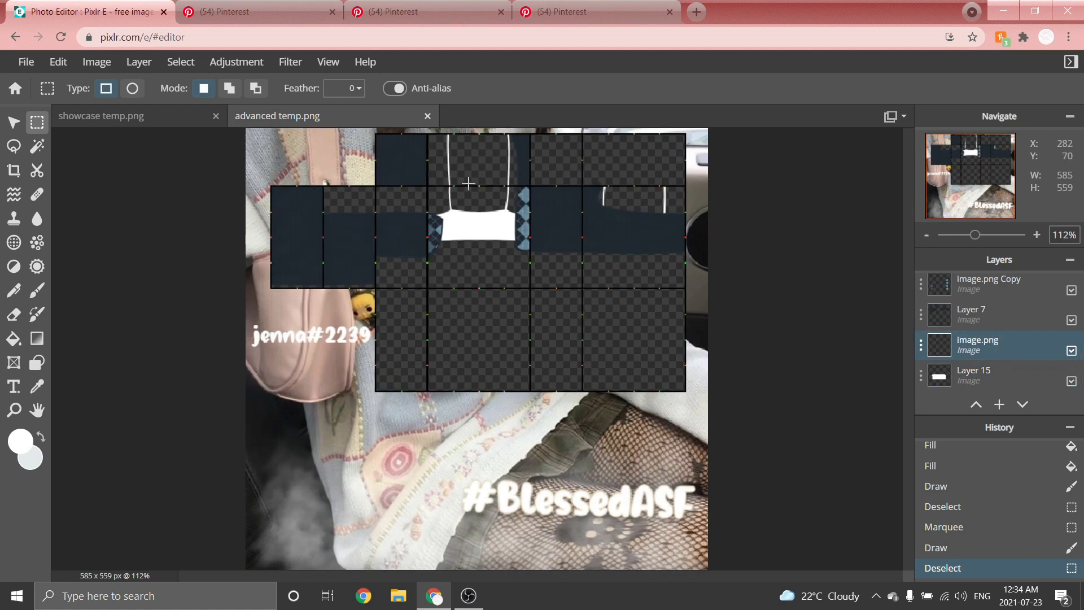
left_click(224, 61)
left_click(234, 147)
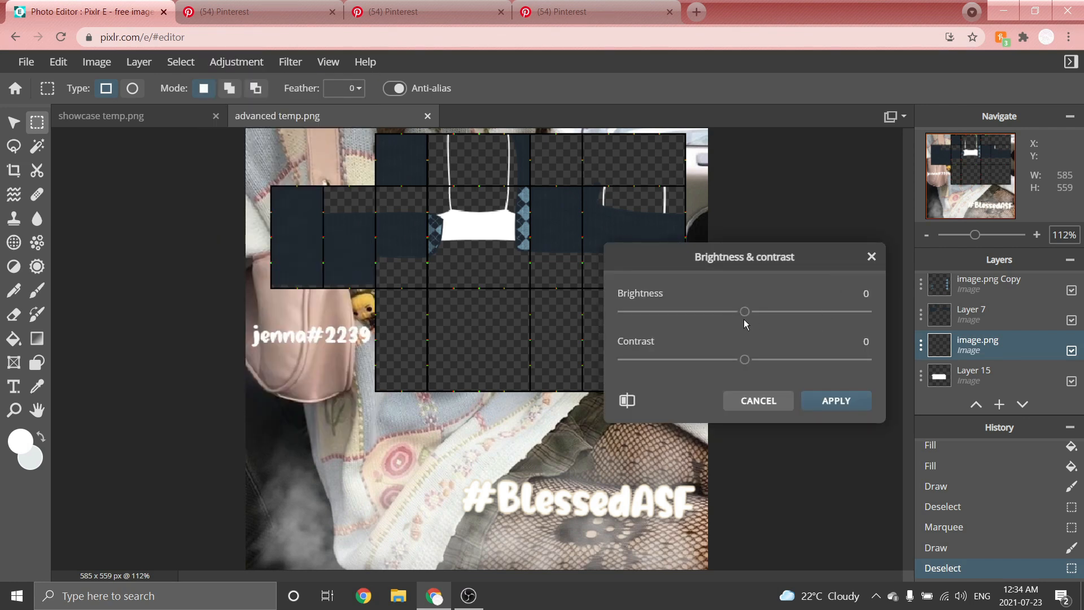
mouse_move(745, 317)
left_mouse_down()
mouse_move(679, 318)
mouse_move(725, 323)
left_mouse_up()
left_click(835, 402)
Add the shading lines.png image as a new layer.
scroll(510, 208, "down", 2)
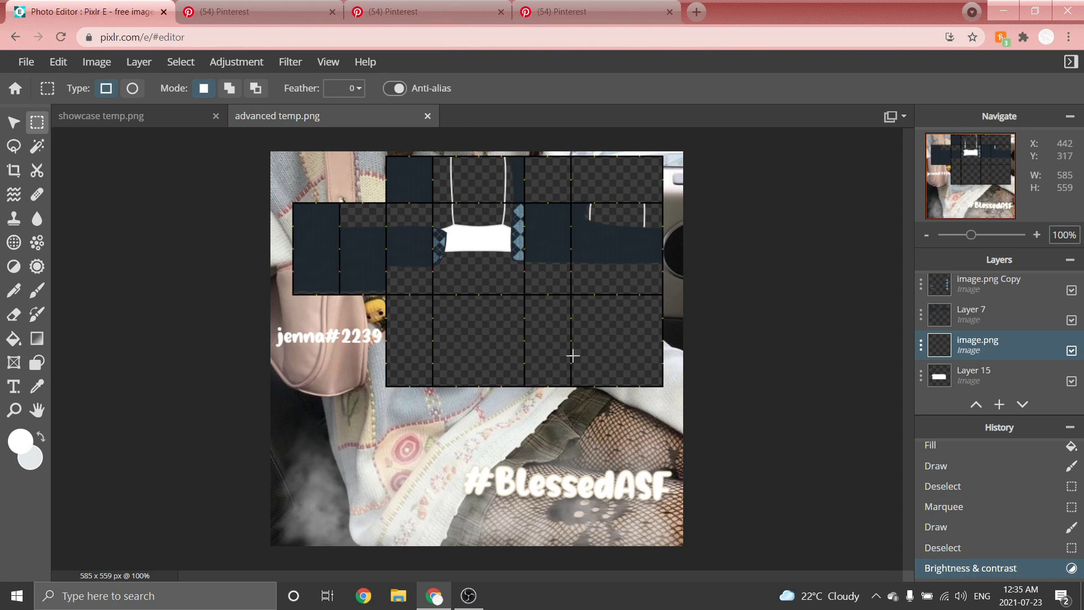
left_click(141, 62)
left_click(154, 121)
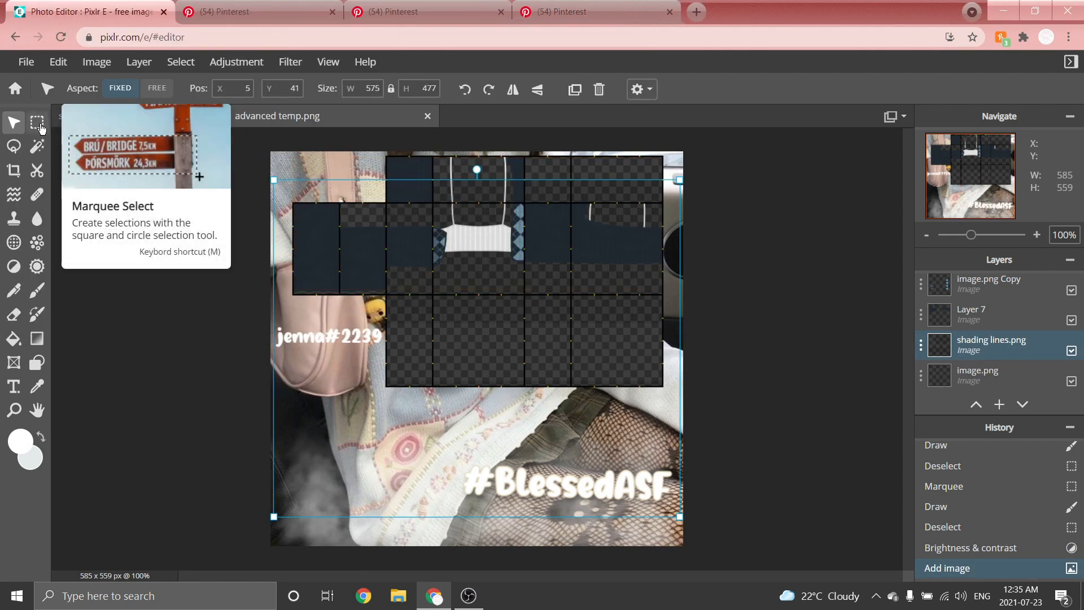
Clear unwanted parts of the shading lines layer with marquee selections and the eraser.
left_click(37, 122)
left_click_drag(254, 288, 766, 549)
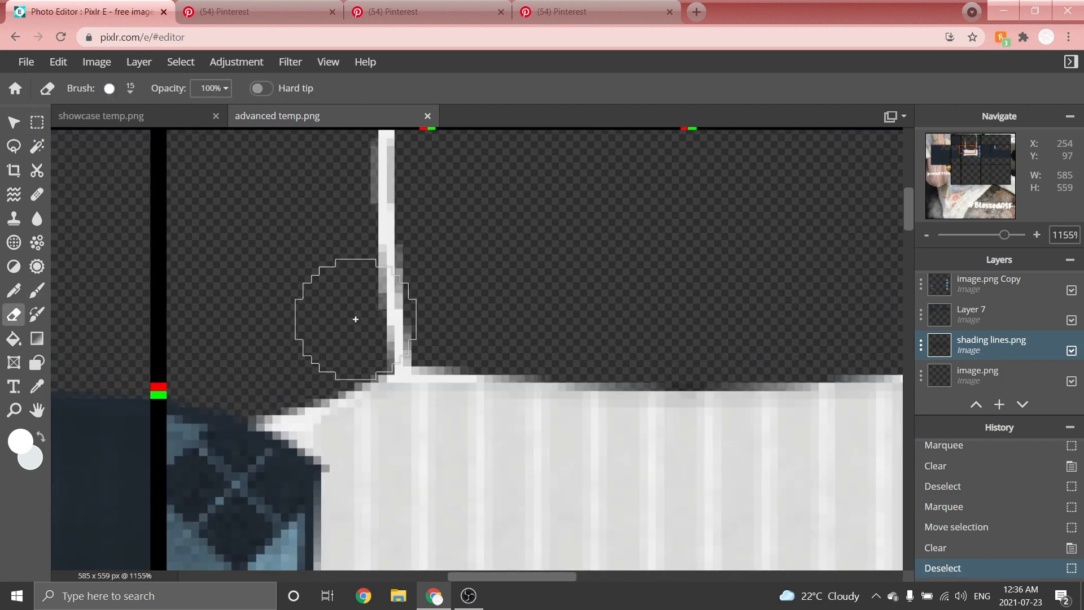
left_click_drag(353, 317, 314, 348)
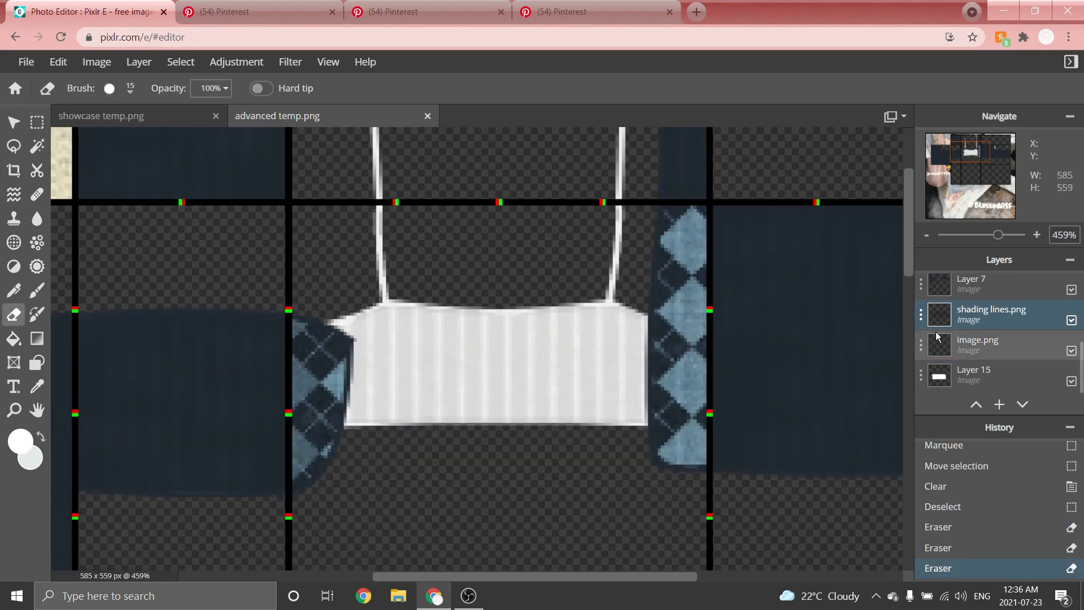
Move the shading lines layer below the image.png layer.
scroll(609, 267, "down", 3)
scroll(609, 267, "down", 2)
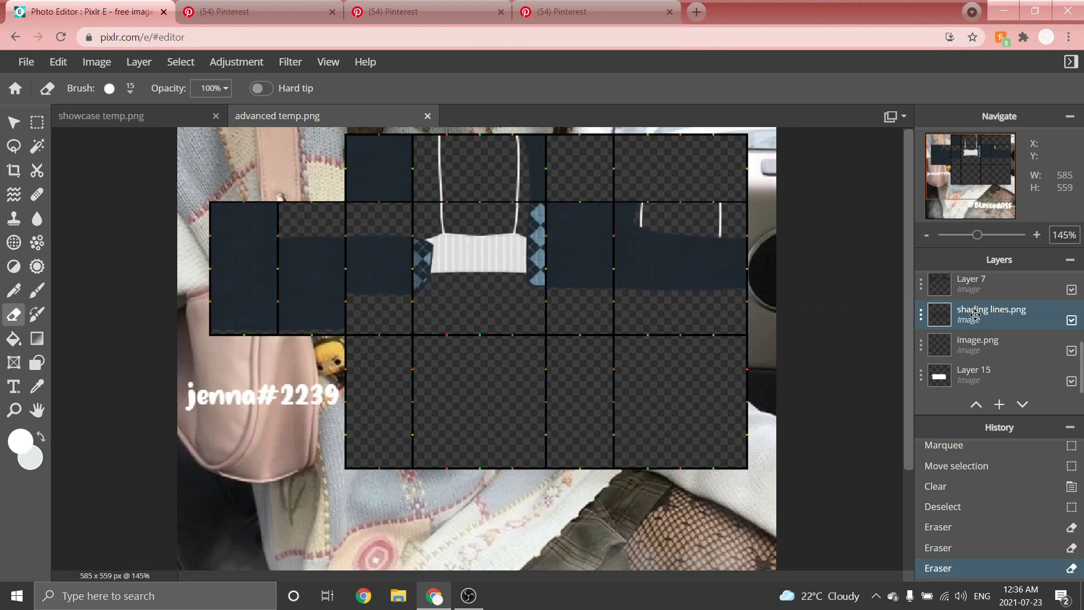
left_click_drag(975, 314, 970, 339)
scroll(587, 199, "up", 2)
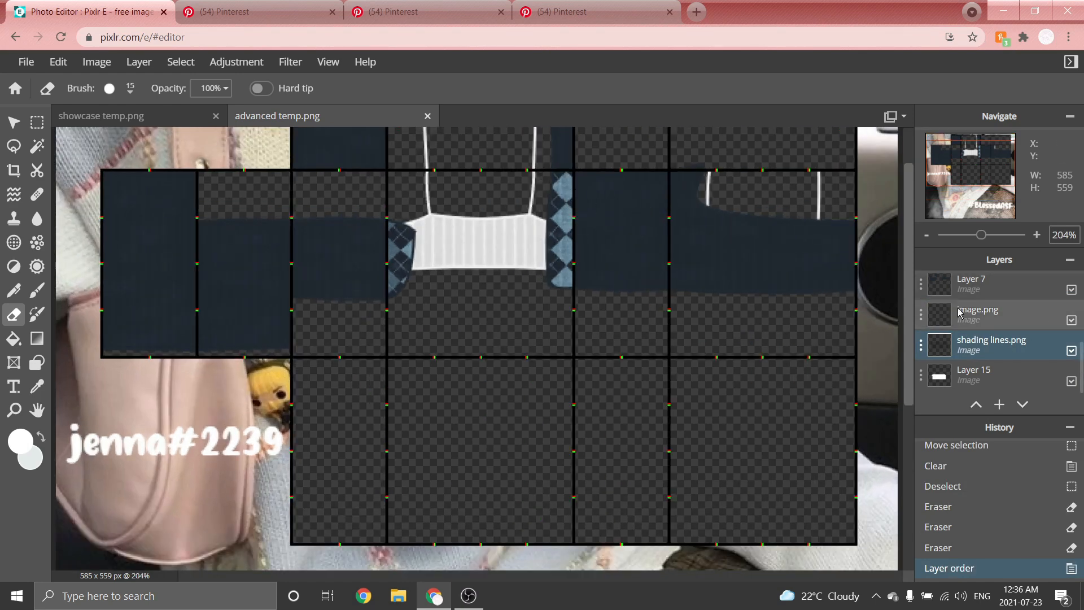
Lower the transparency setting of the shading lines layer.
left_click(923, 357)
left_click_drag(922, 441, 822, 441)
scroll(496, 173, "down", 5)
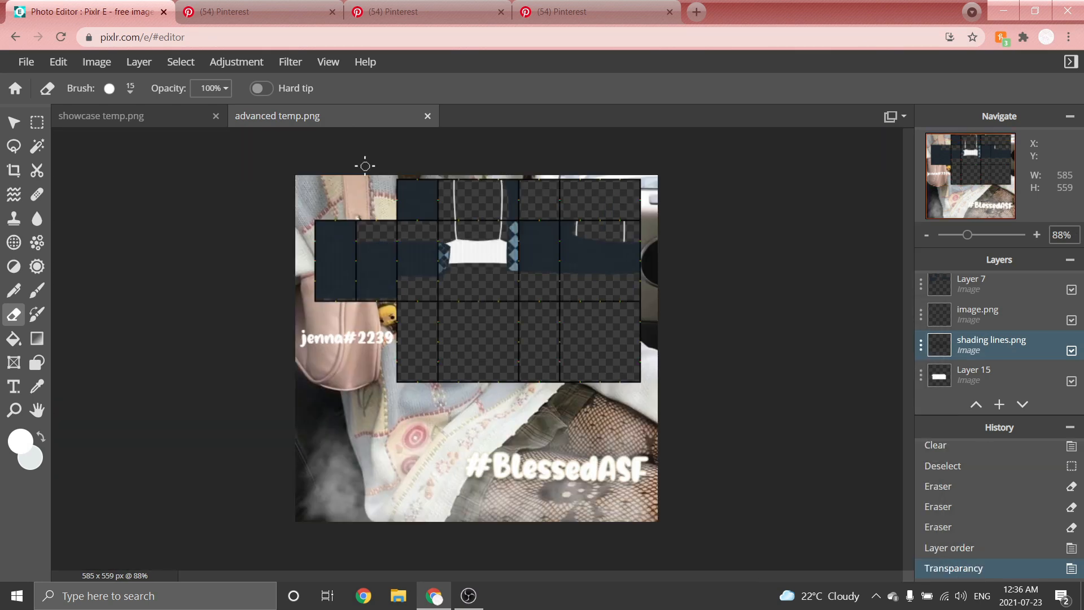
Add a new layer and move it below the shading lines layer.
left_click(142, 66)
left_click(164, 79)
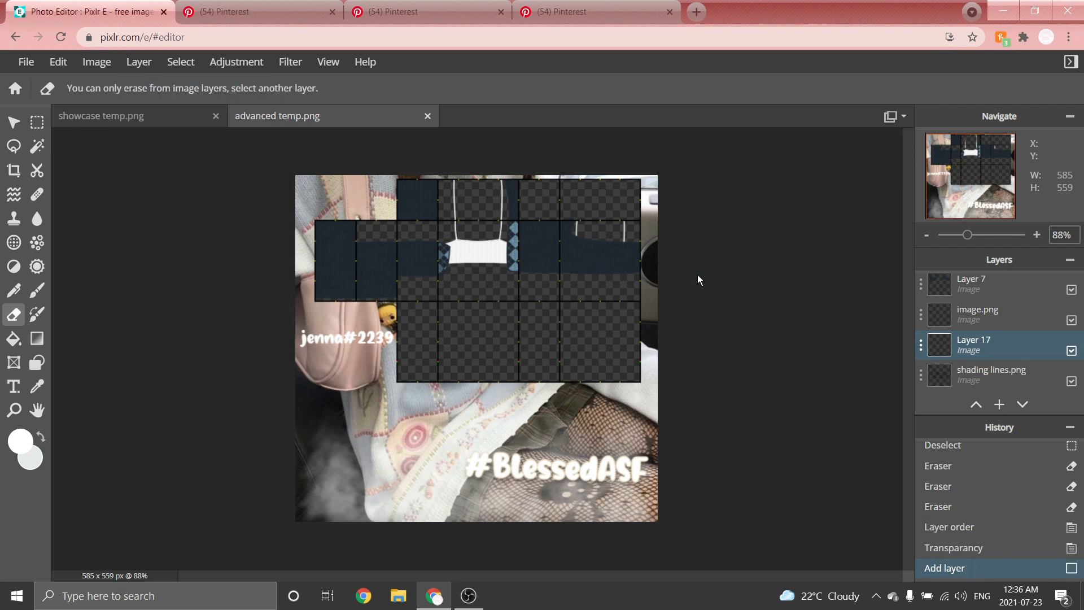
scroll(952, 318, "down", 1)
left_click_drag(952, 317, 955, 341)
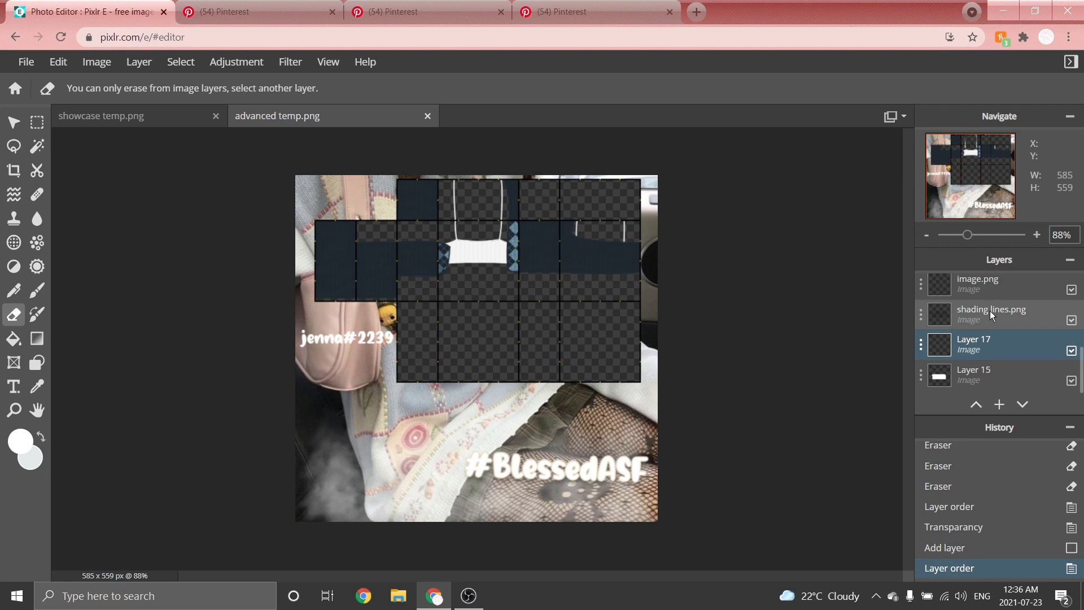
Switch to black and set the Shape tool to draw curves with an outline of 1.
left_click(20, 448)
left_click_drag(654, 292, 580, 388)
left_click(890, 416)
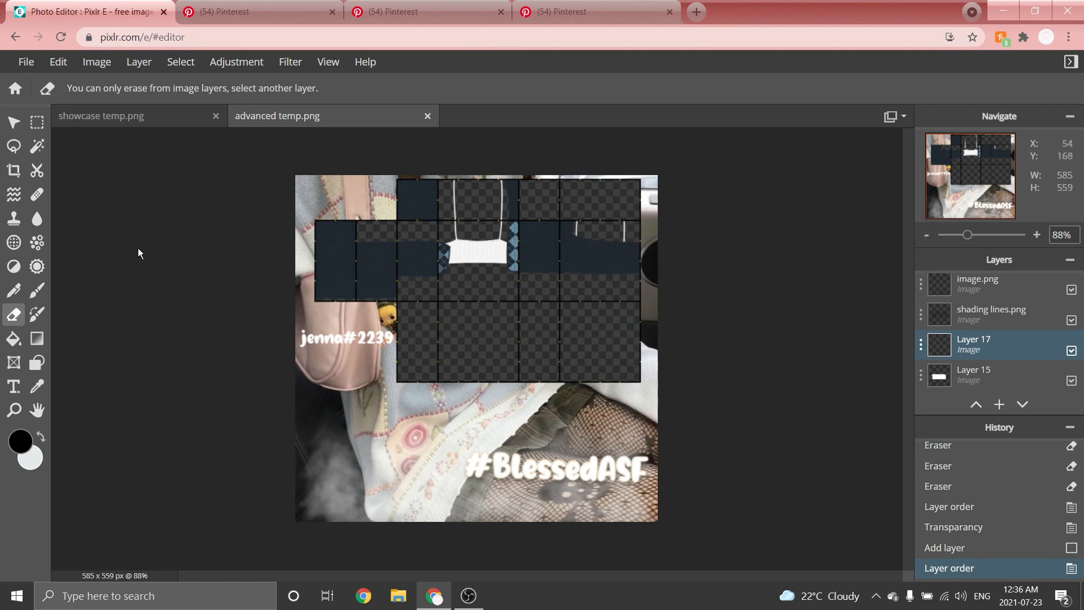
left_click(36, 362)
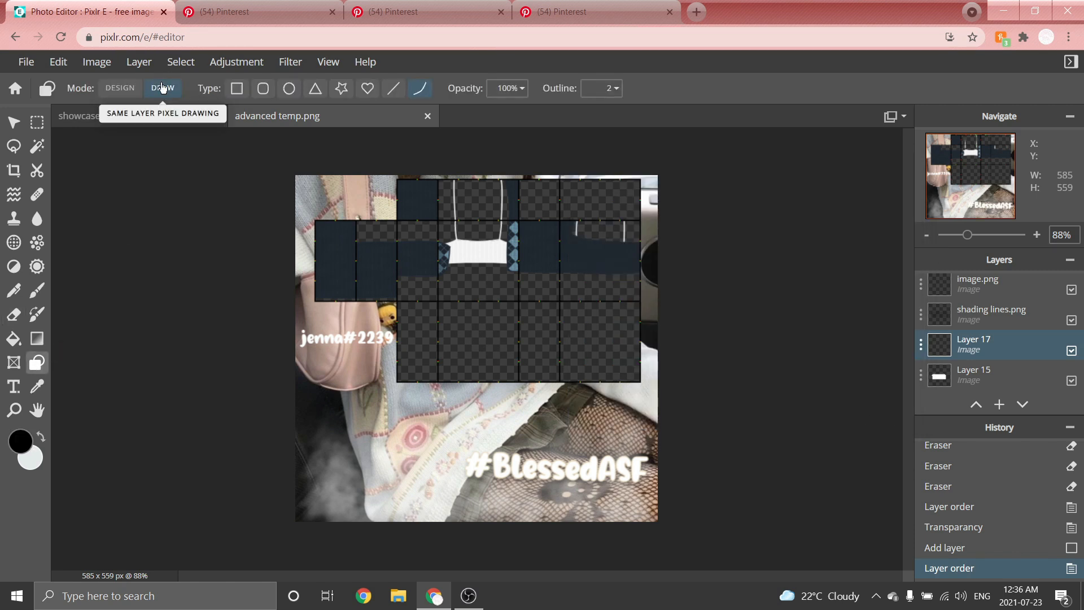
left_click(609, 88)
double_click(608, 87)
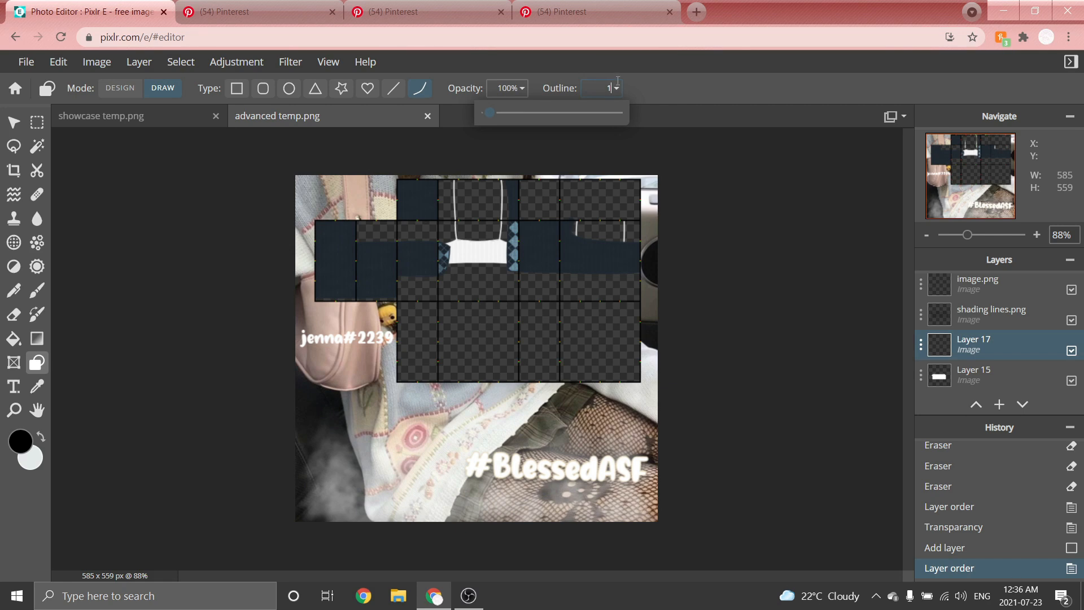
key("Return")
scroll(479, 248, "up", 10)
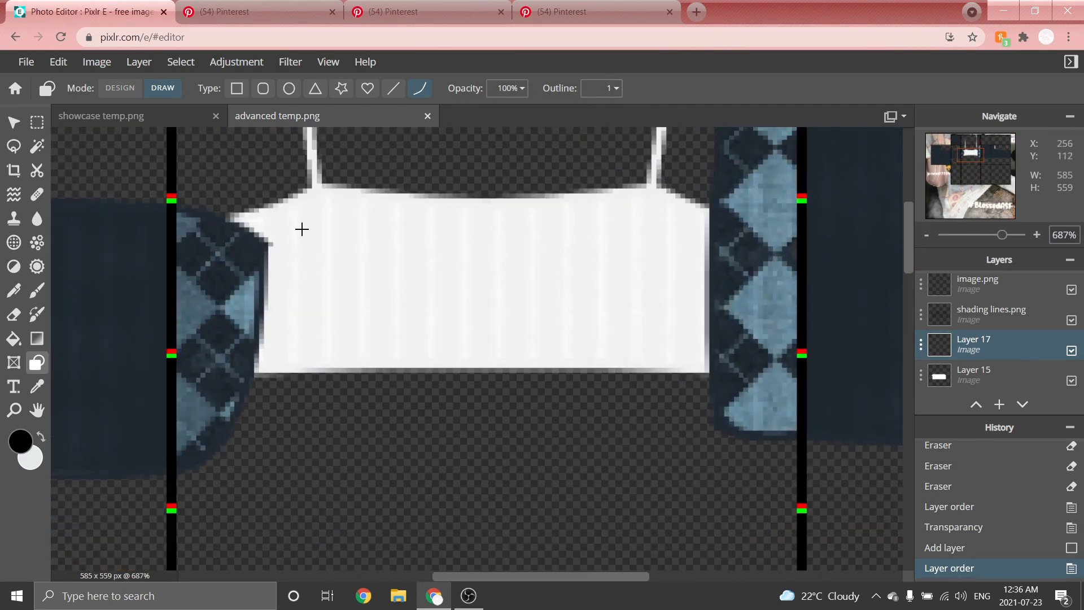
Draw several black curved fold lines across the white tank top on Layer 17.
left_click_drag(305, 232, 532, 261)
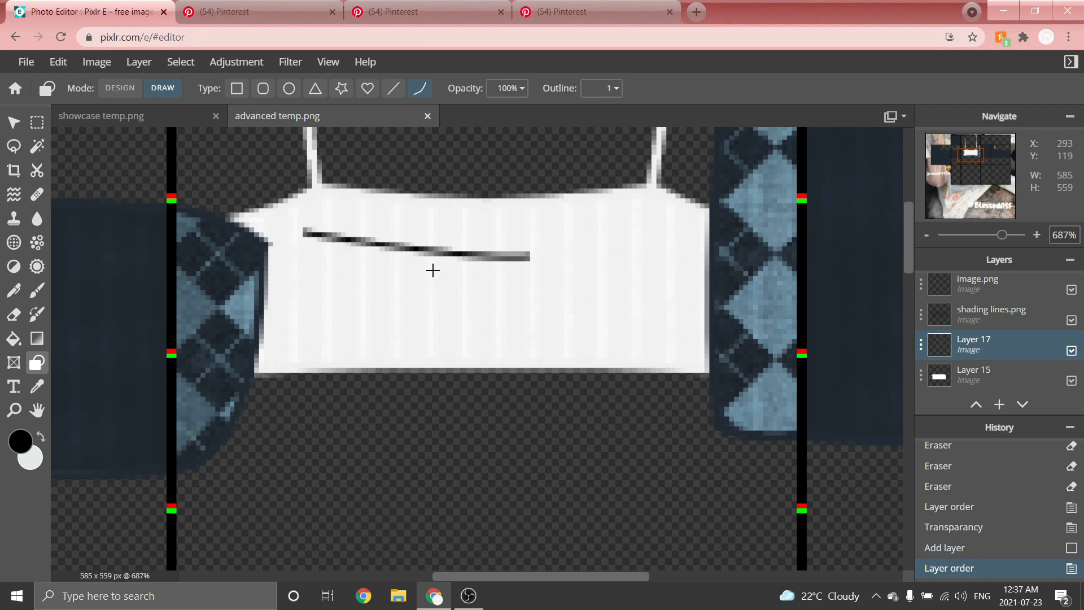
left_click(421, 259)
left_click_drag(455, 282, 685, 244)
left_click(683, 265)
left_click_drag(268, 265, 477, 309)
left_click(384, 318)
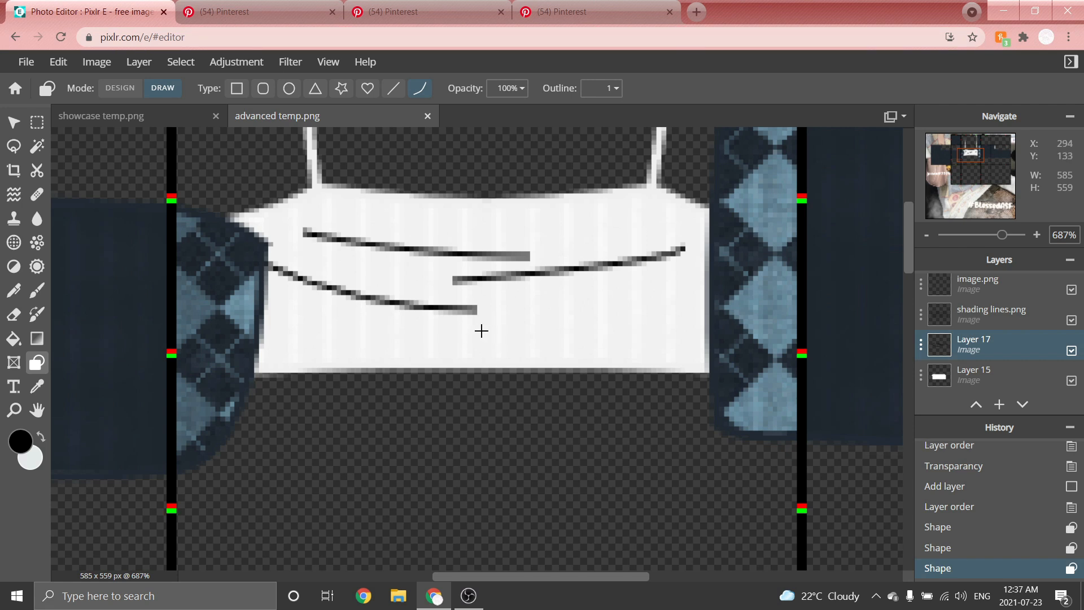
left_click_drag(399, 330, 563, 307)
left_click_drag(558, 343, 707, 316)
left_click(685, 337)
Blur the fold lines with an amount of 8 and lower Layer 17's transparency.
scroll(402, 278, "down", 3)
scroll(459, 273, "down", 2)
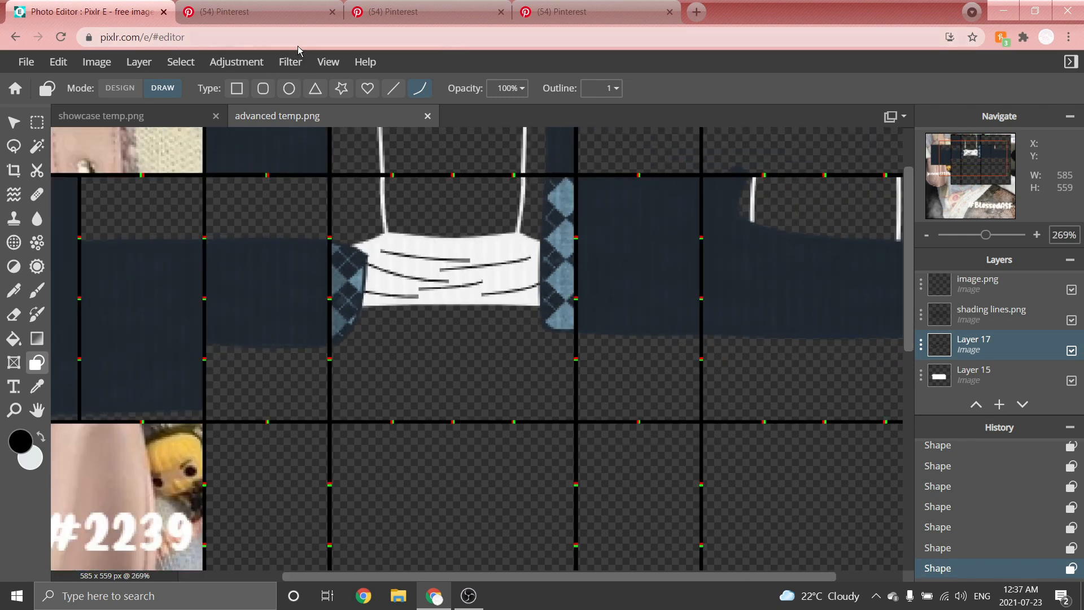
left_click(300, 66)
mouse_move(326, 107)
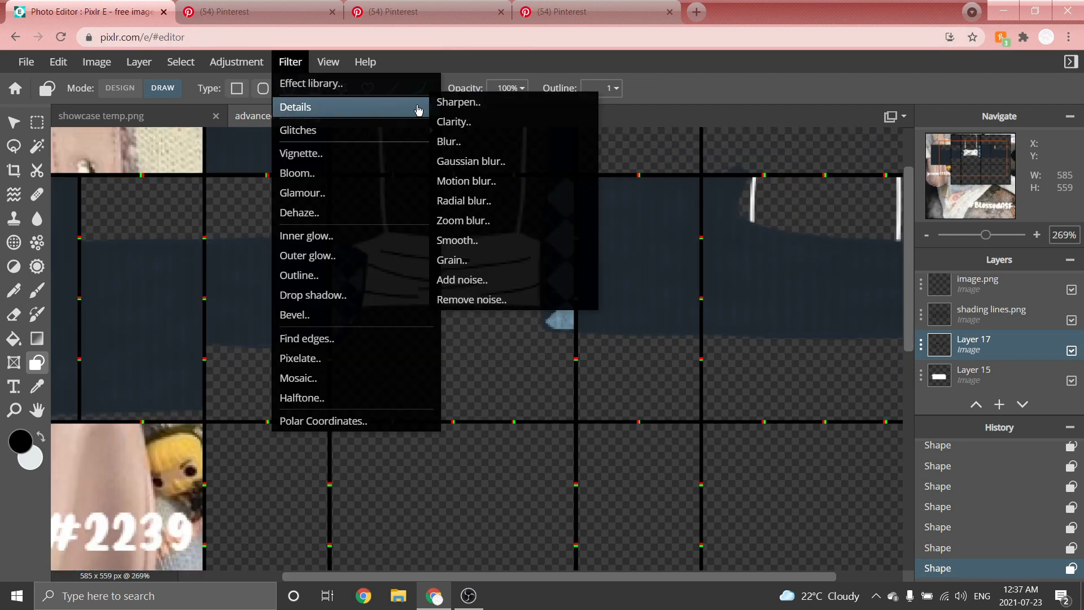
left_click(471, 163)
left_click_drag(623, 317, 649, 319)
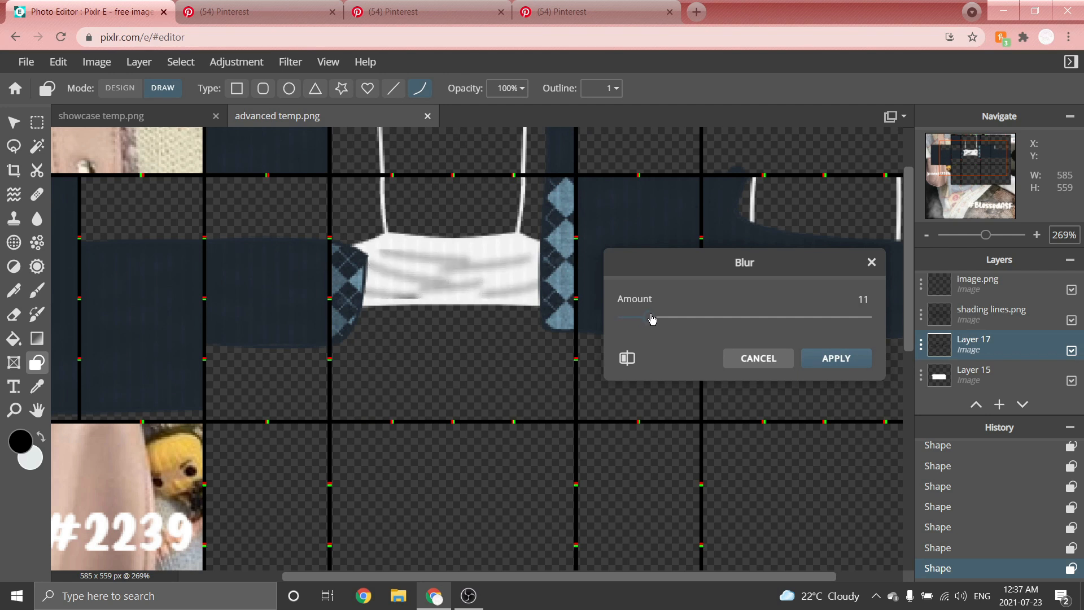
left_click(863, 359)
left_click(921, 352)
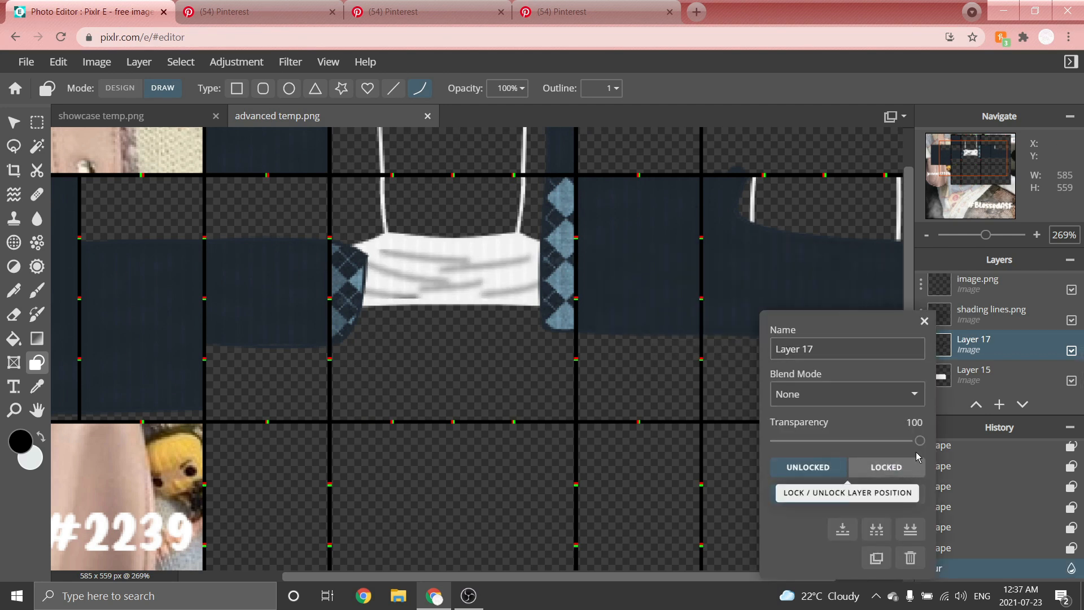
left_click_drag(920, 441, 804, 441)
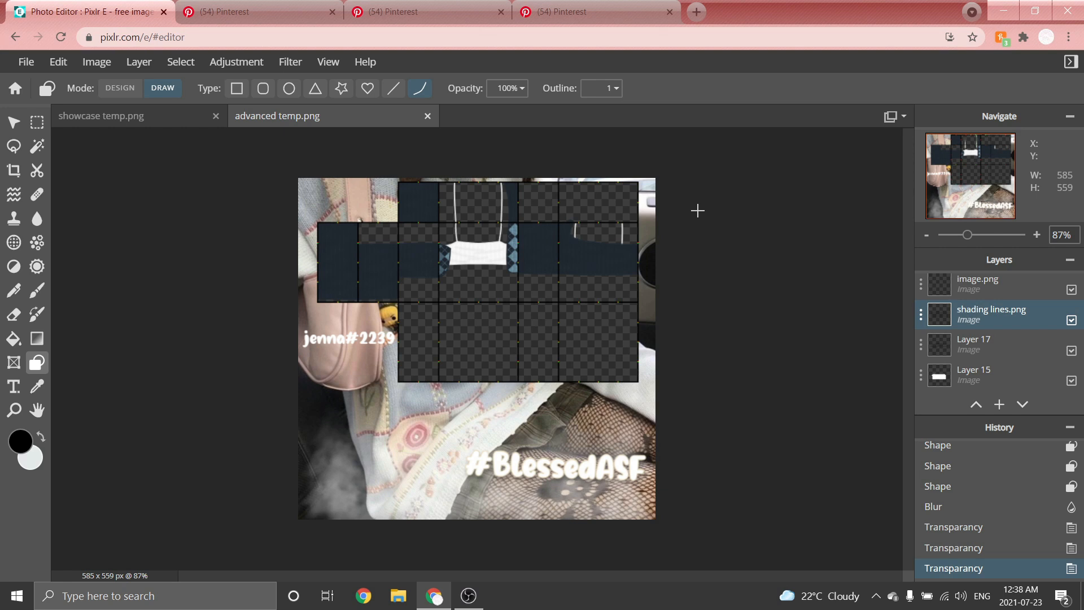
Add a new layer and move it up in the layer stack.
left_click(138, 62)
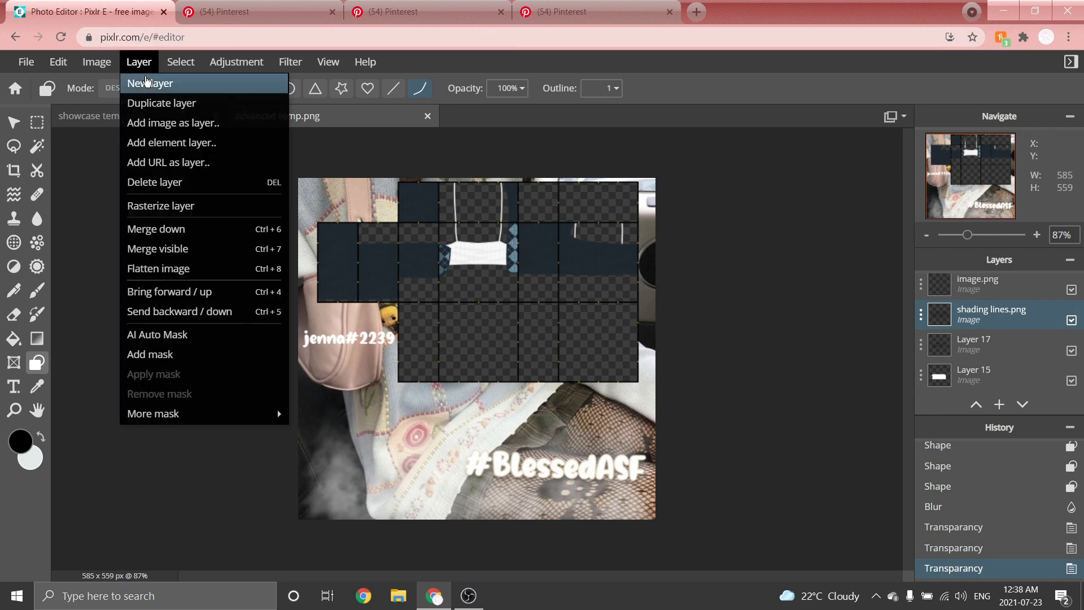
left_click(145, 80)
scroll(983, 325, "down", 3)
left_click_drag(970, 361, 964, 295)
scroll(973, 338, "up", 3)
left_click(976, 404)
left_click(976, 404)
left_click(976, 404)
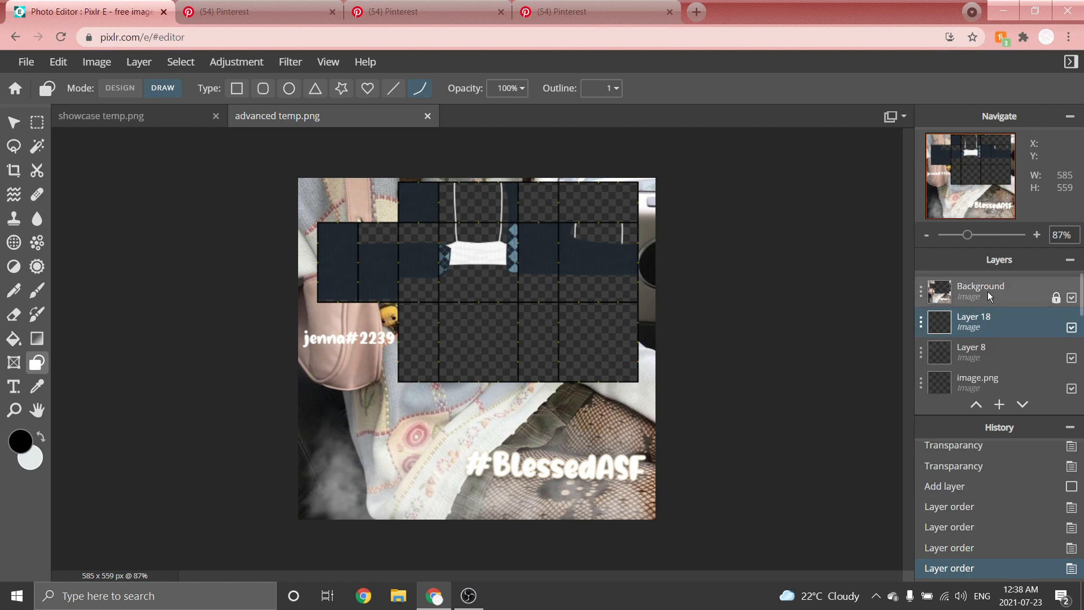
Set the colour to white #FFFFFF and the Shape outline to 2.
left_click(21, 443)
left_click_drag(656, 261, 556, 188)
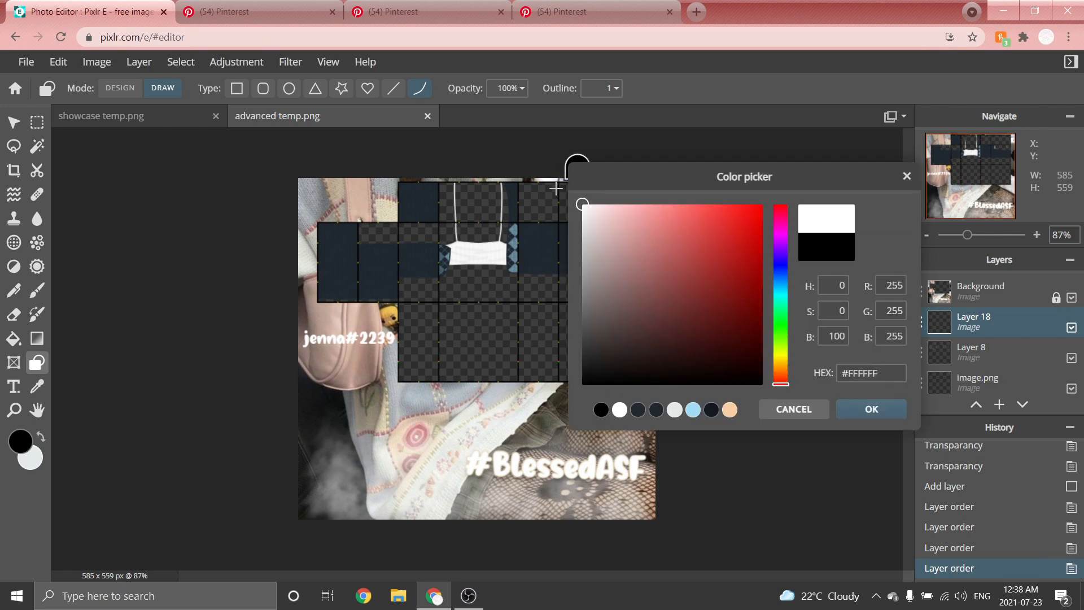
left_click(891, 409)
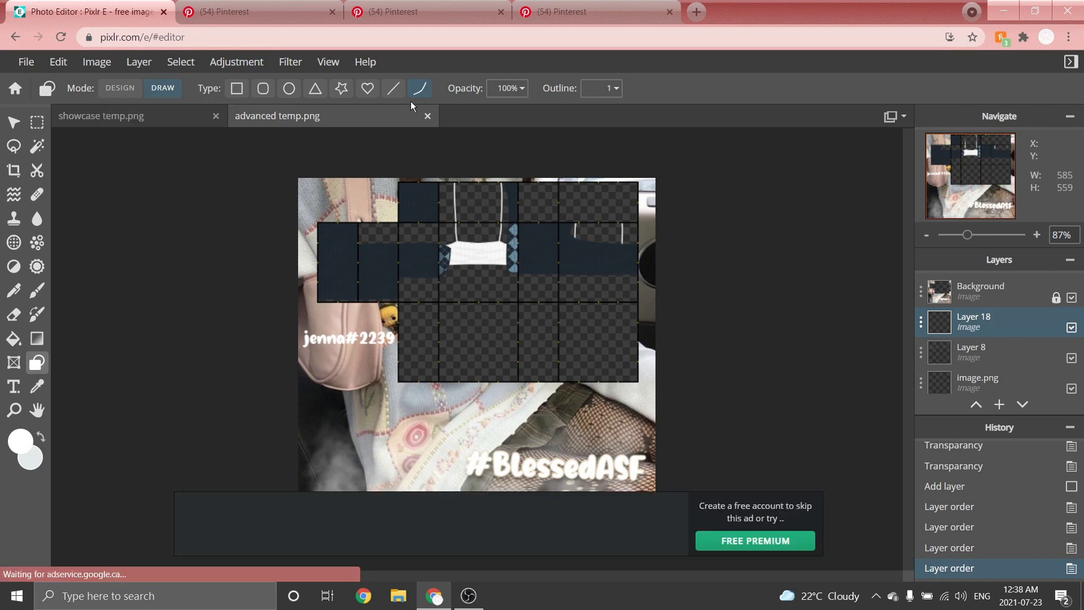
left_click(604, 88)
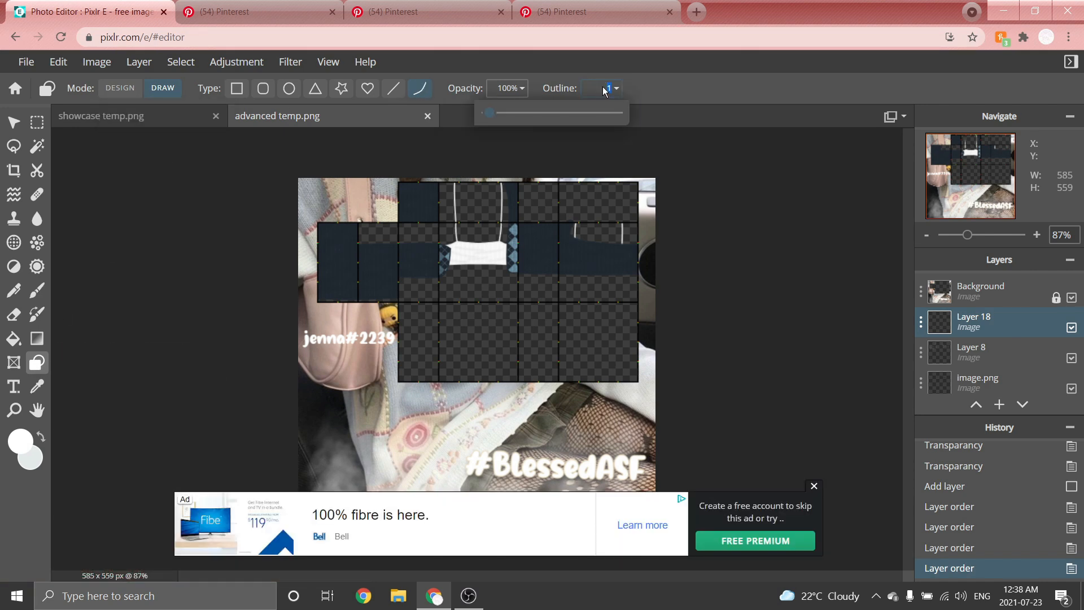
type("2")
scroll(472, 245, "up", 5)
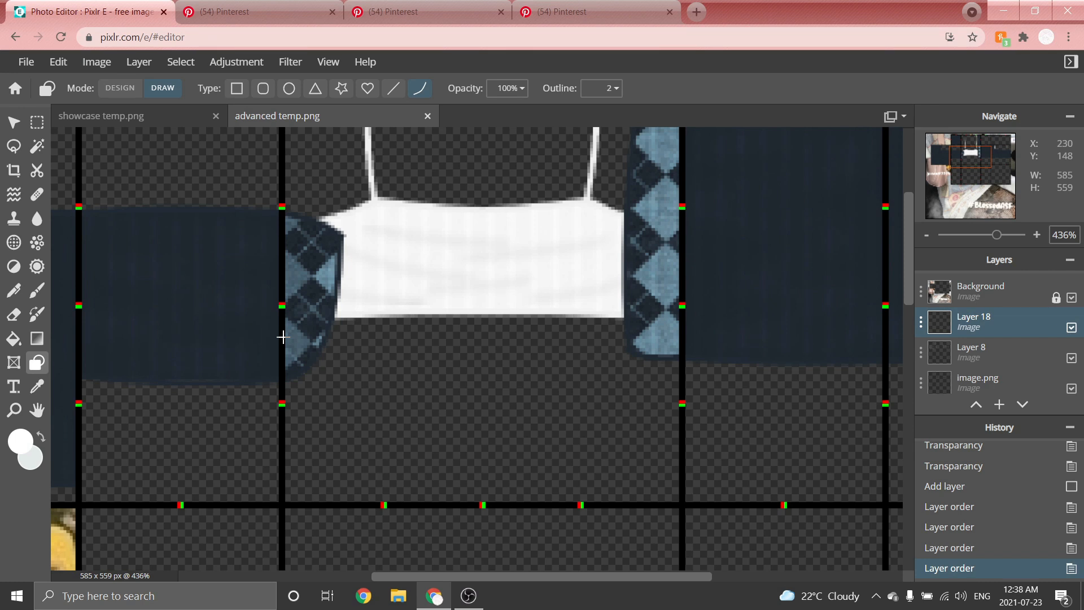
Draw white curved hem lines under the tank top and extend them across the adjacent side panel.
mouse_move(283, 336)
left_mouse_down()
mouse_move(545, 364)
mouse_move(682, 337)
left_mouse_up()
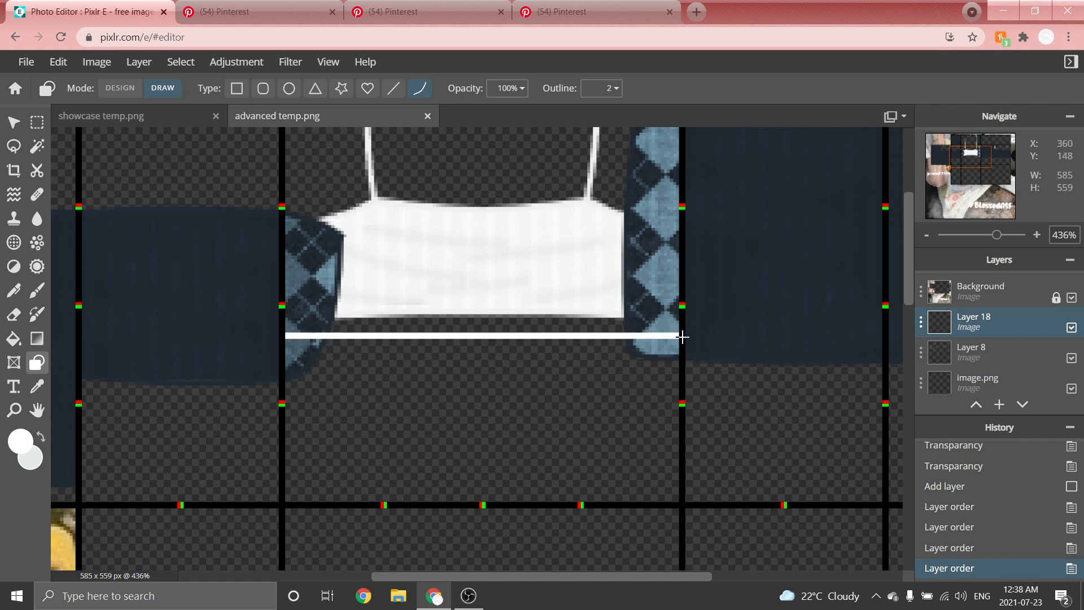
left_click(482, 350)
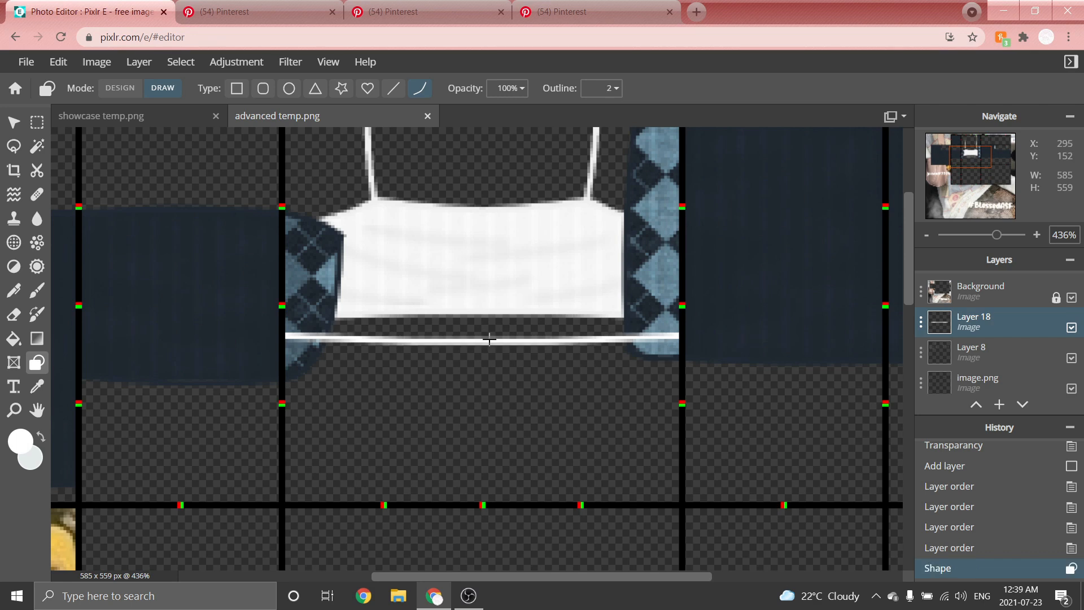
scroll(237, 302, "down", 3)
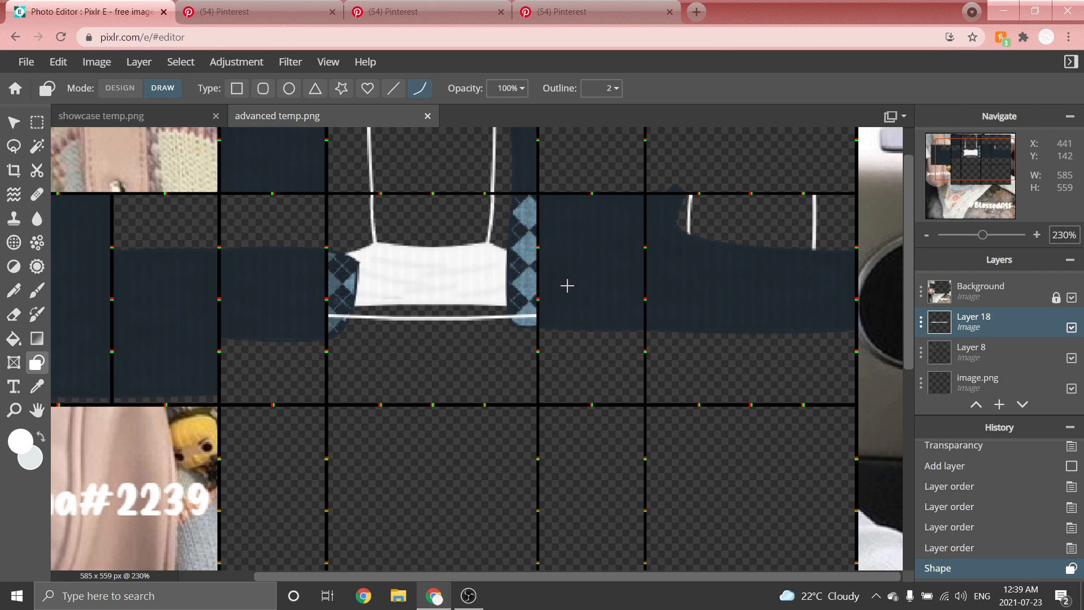
scroll(248, 280, "up", 4)
left_click_drag(473, 340, 225, 341)
left_click(349, 346)
scroll(263, 310, "down", 3)
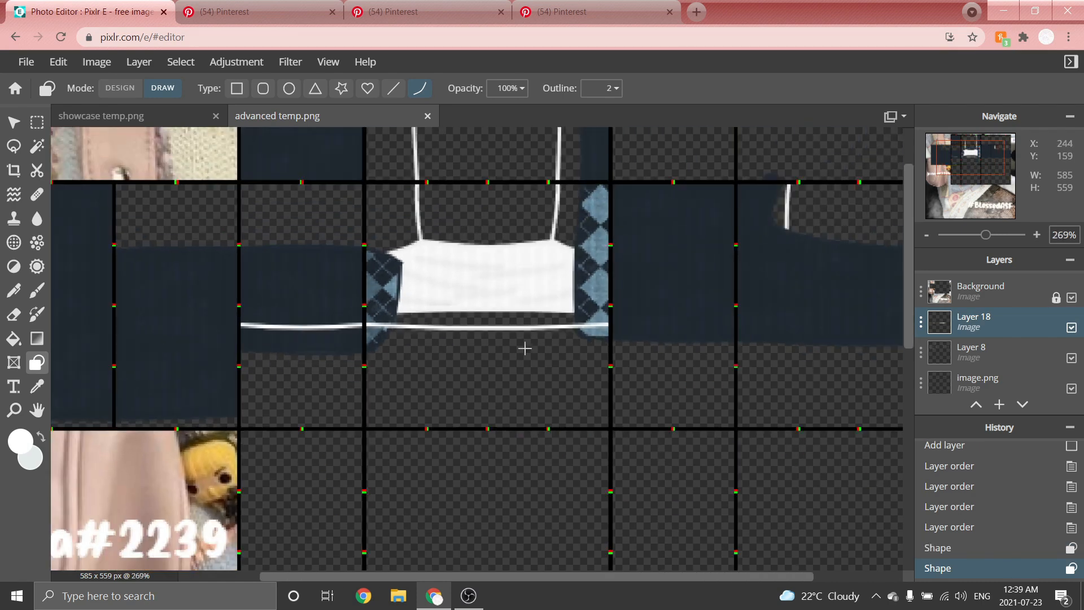
Extend the white hem line further right across the remaining side panels.
scroll(749, 322, "up", 7)
left_click_drag(442, 334, 720, 331)
left_click(590, 344)
scroll(316, 275, "down", 4)
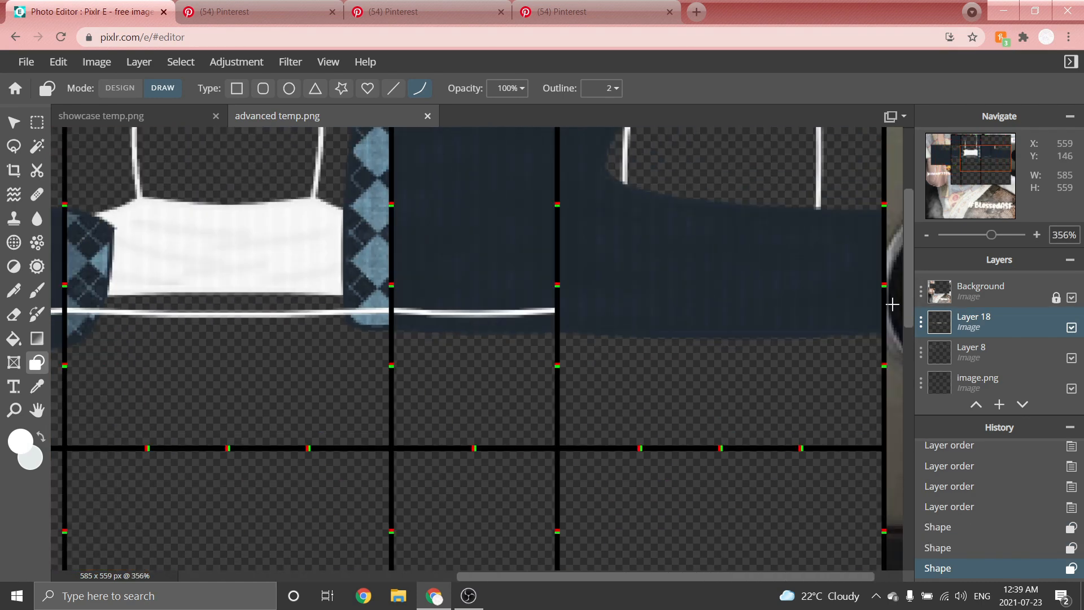
scroll(890, 306, "up", 2)
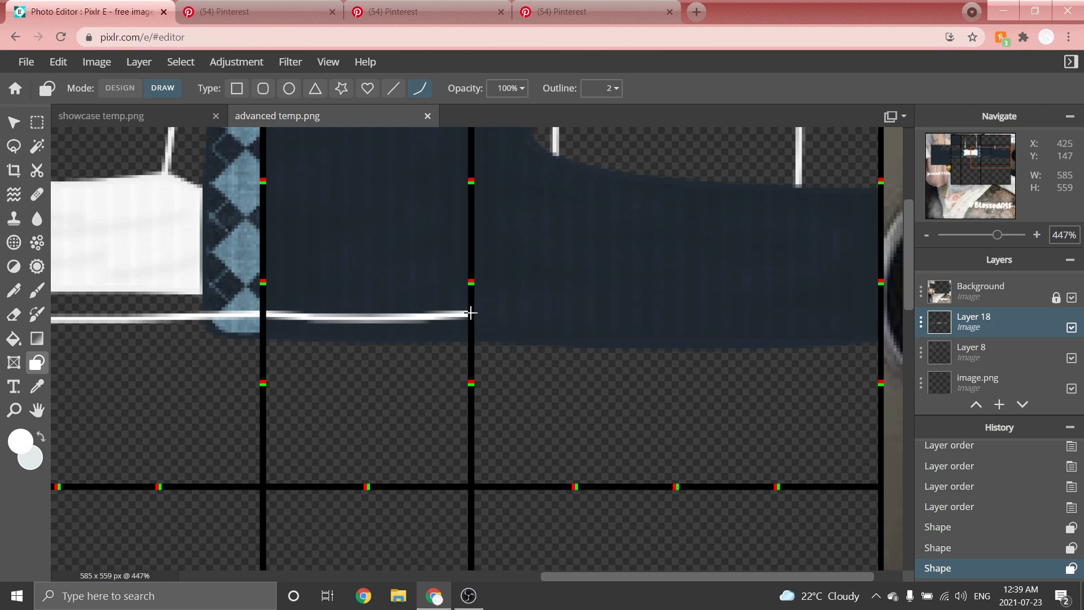
left_click_drag(471, 314, 877, 317)
left_click(766, 332)
scroll(733, 257, "down", 5)
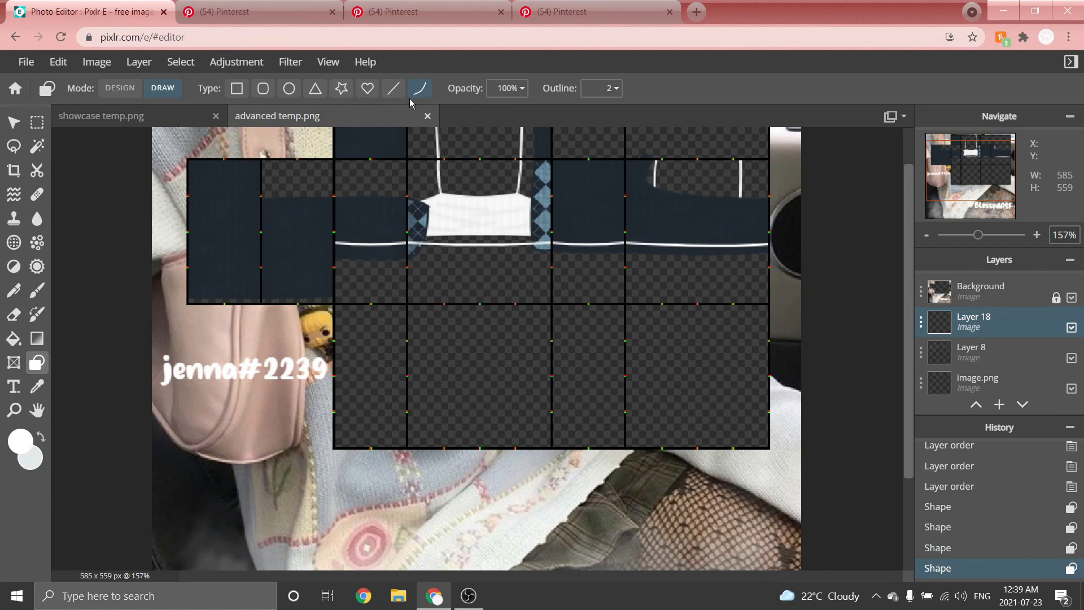
Draw two white curved strokes forming an inverted V peak in the lower front panel.
scroll(445, 273, "up", 6)
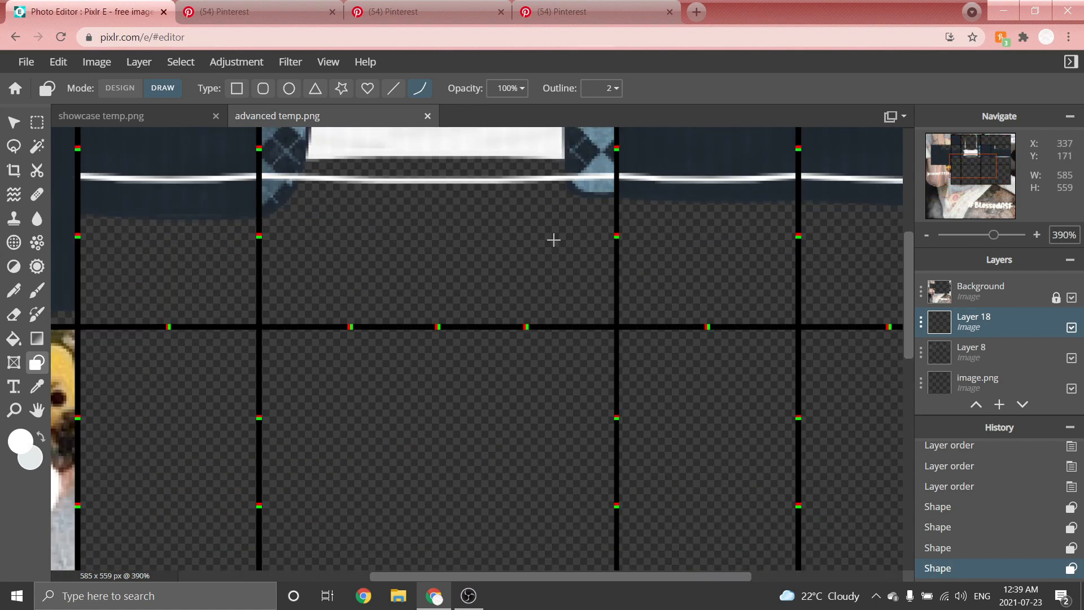
scroll(531, 254, "down", 1)
scroll(565, 249, "up", 1)
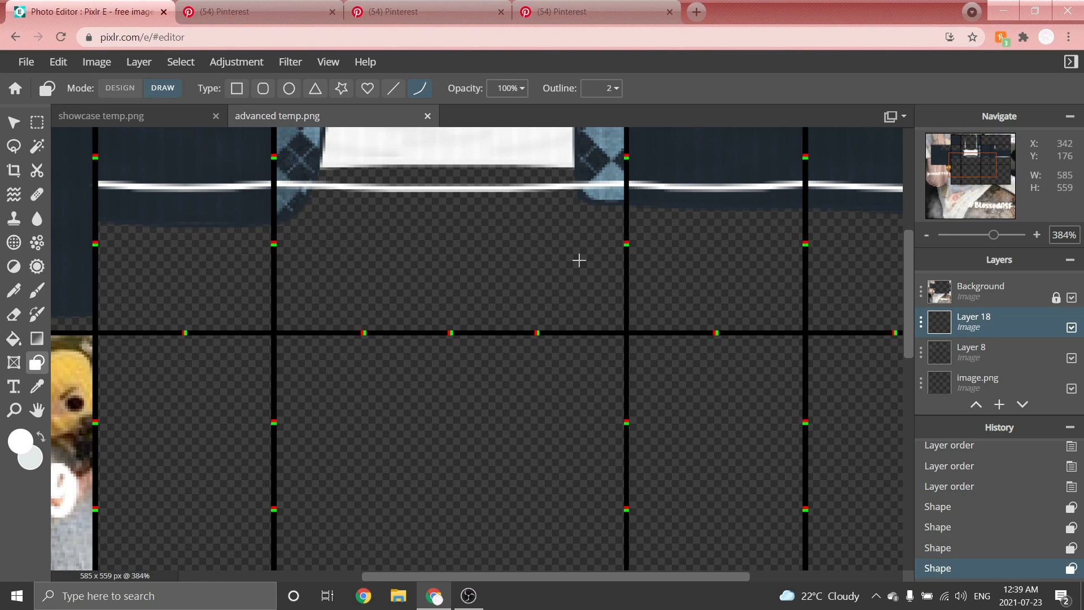
mouse_move(579, 260)
left_mouse_down()
mouse_move(557, 361)
mouse_move(570, 342)
left_mouse_up()
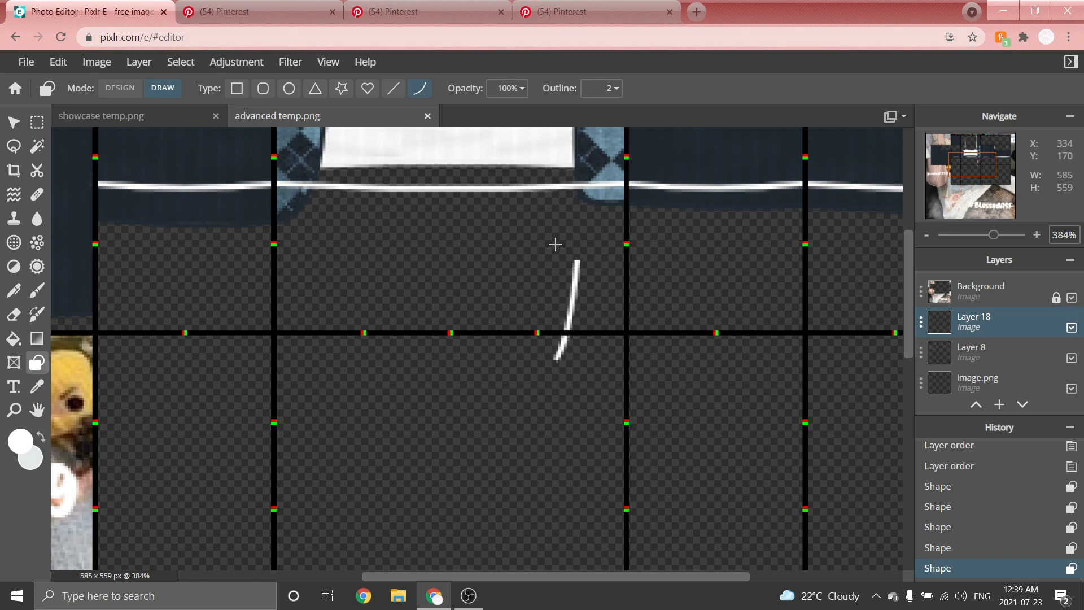
scroll(561, 245, "up", 2)
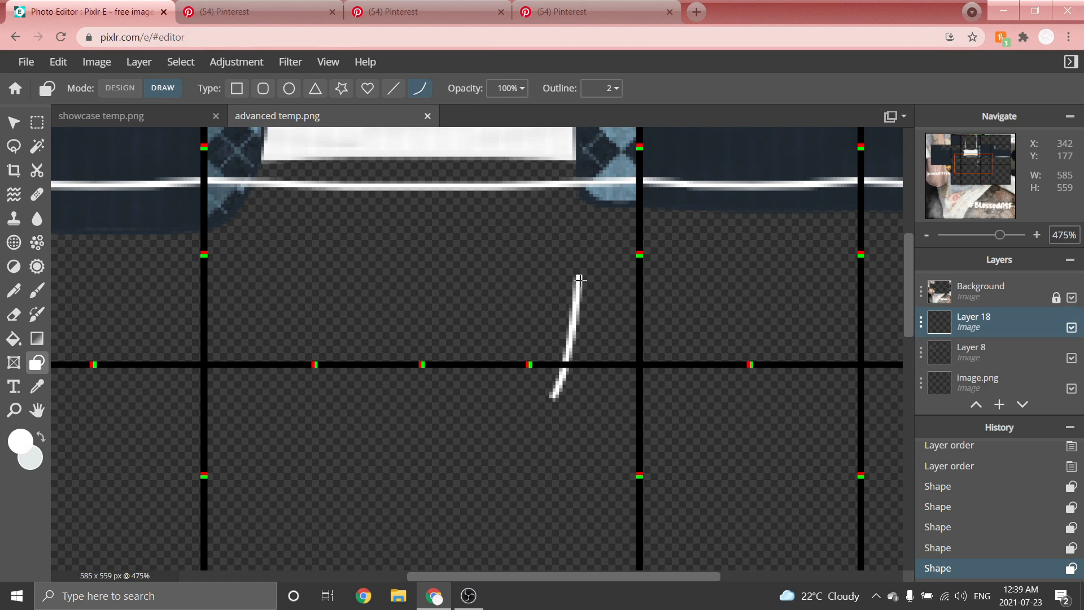
mouse_move(579, 277)
left_mouse_down()
mouse_move(590, 376)
mouse_move(606, 402)
mouse_move(616, 399)
left_mouse_up()
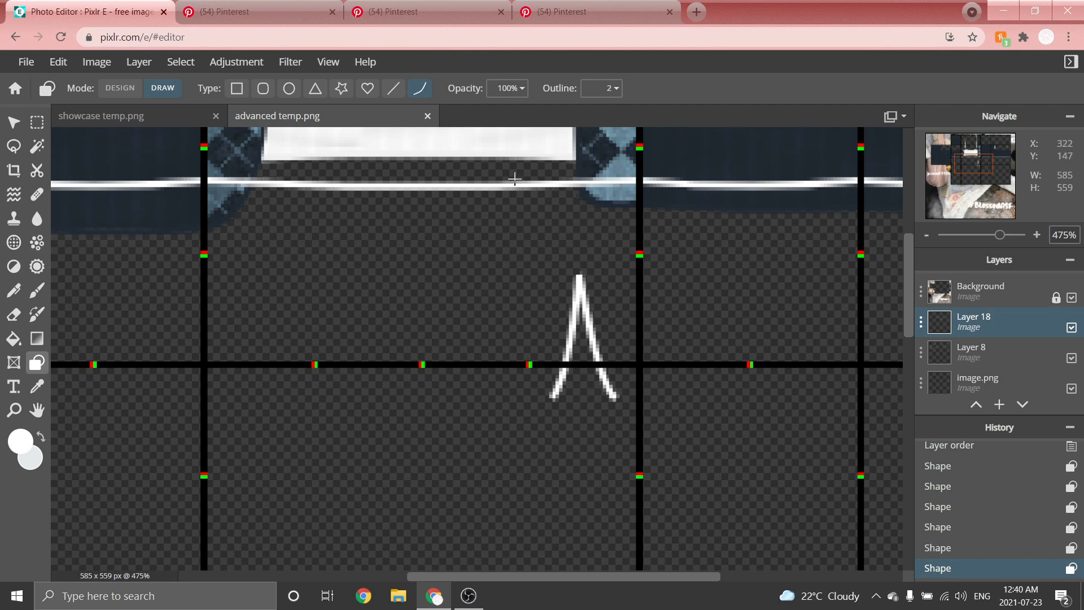
scroll(515, 176, "down", 3)
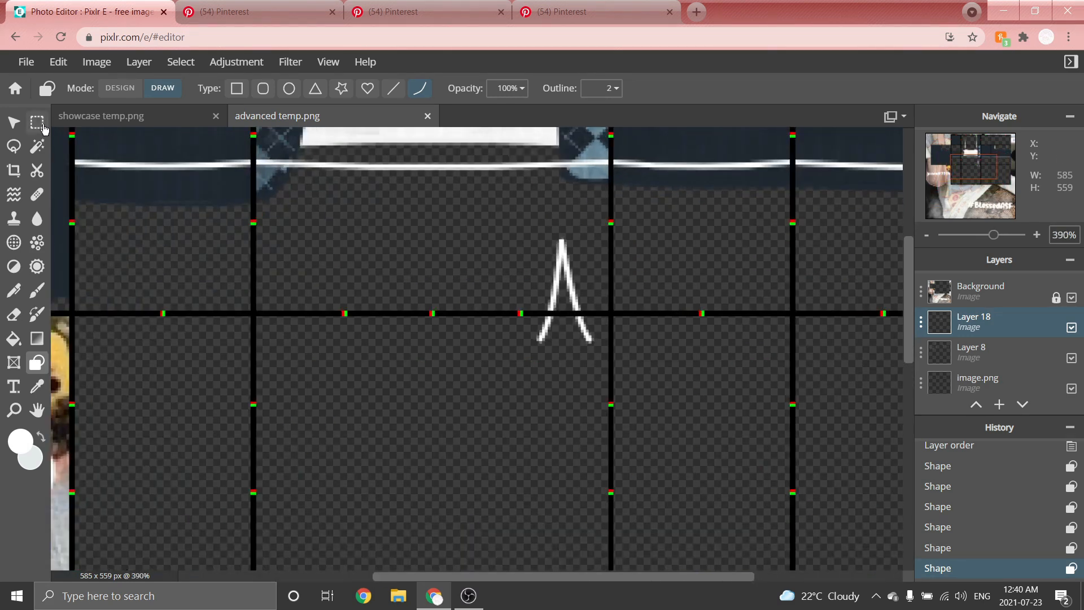
Select the lower ends of the V strokes below the seam, clear them, and deselect.
left_click(42, 127)
scroll(655, 302, "up", 2)
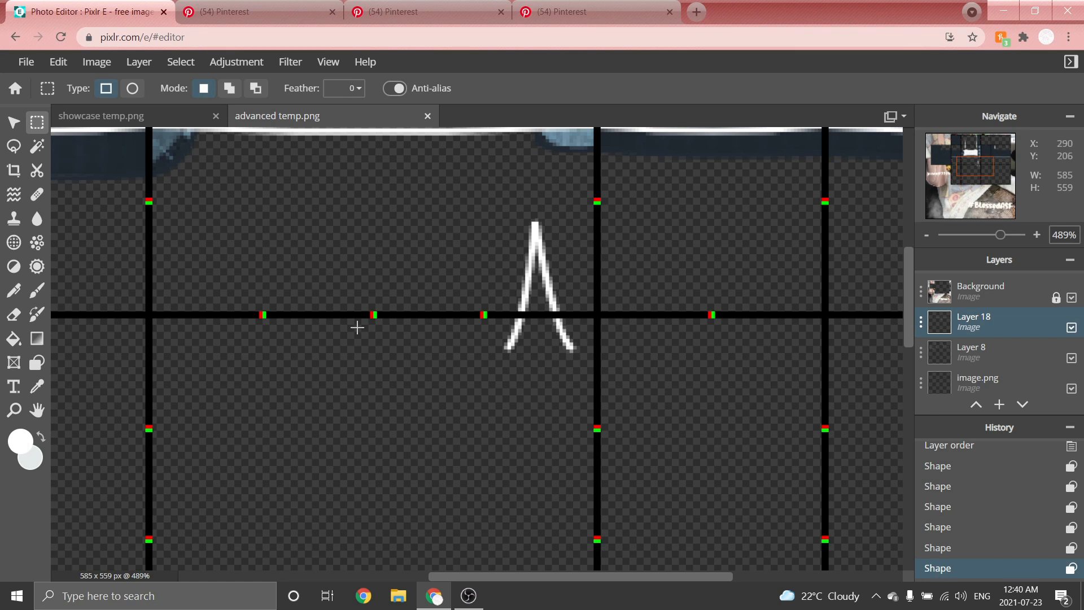
scroll(569, 335, "up", 3)
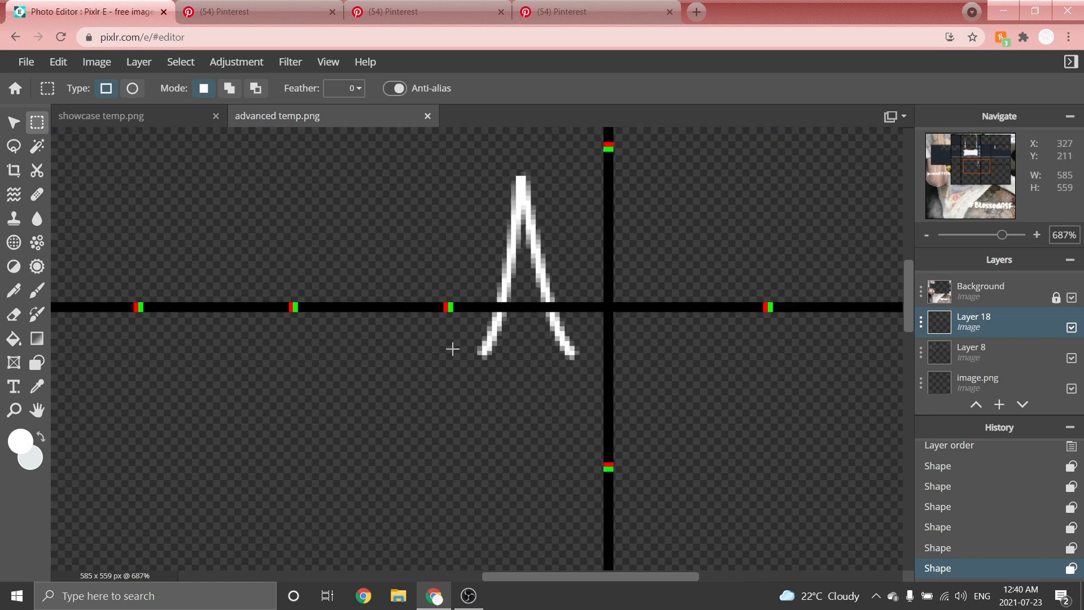
left_click_drag(449, 346, 700, 453)
scroll(593, 370, "down", 5)
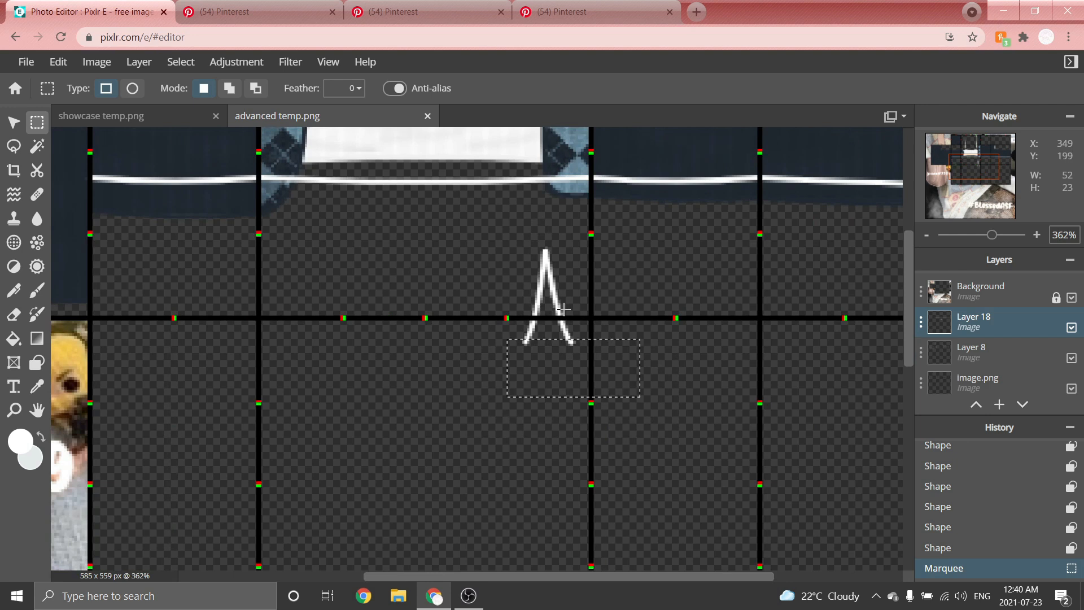
scroll(564, 310, "up", 4)
left_click_drag(535, 377, 531, 380)
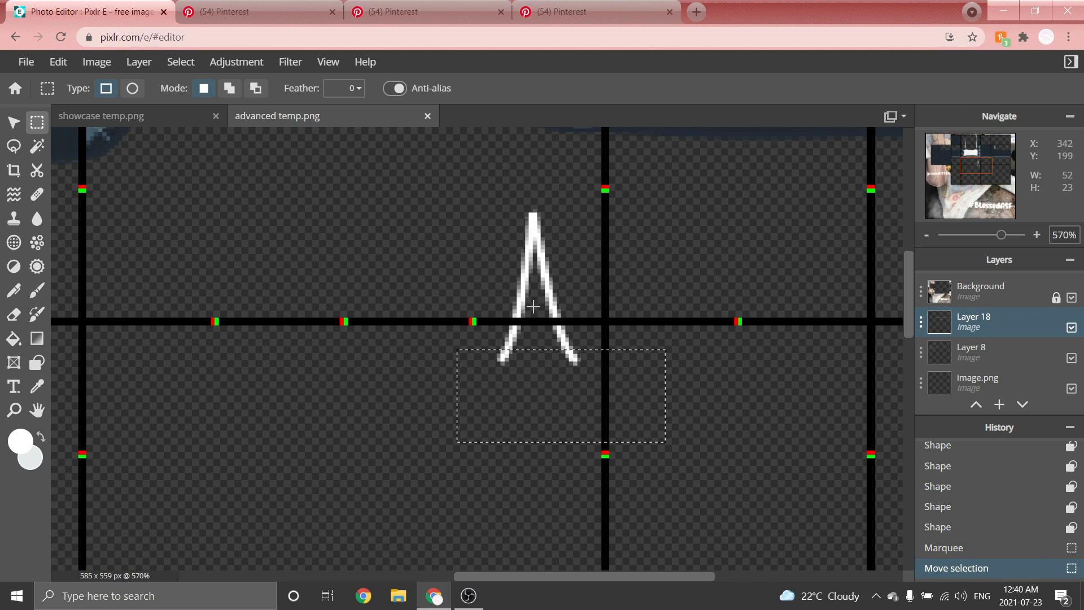
key("Delete")
scroll(533, 307, "down", 2)
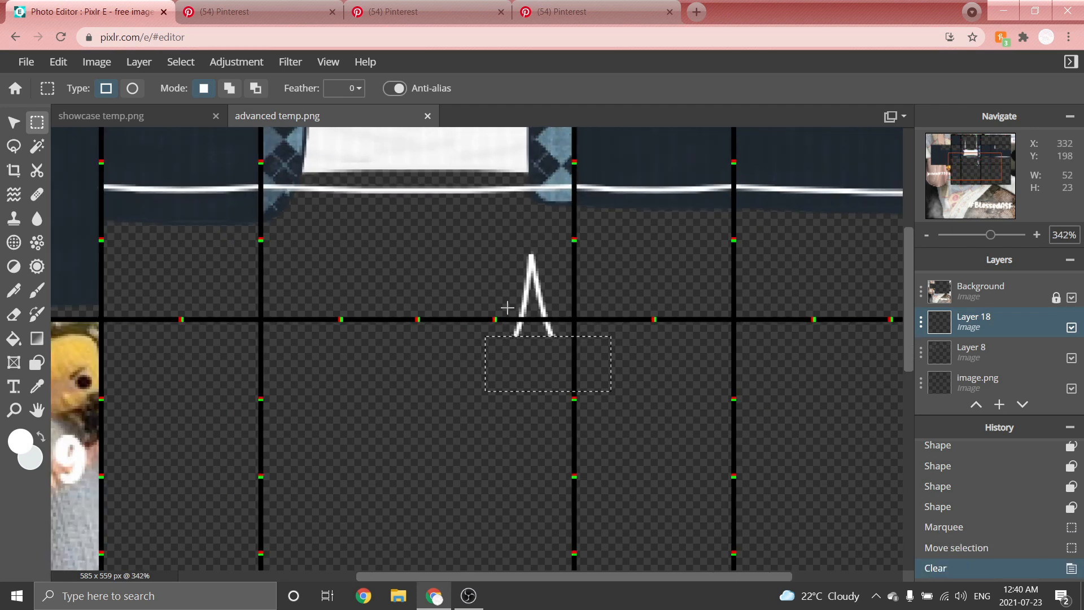
key("ctrl+d")
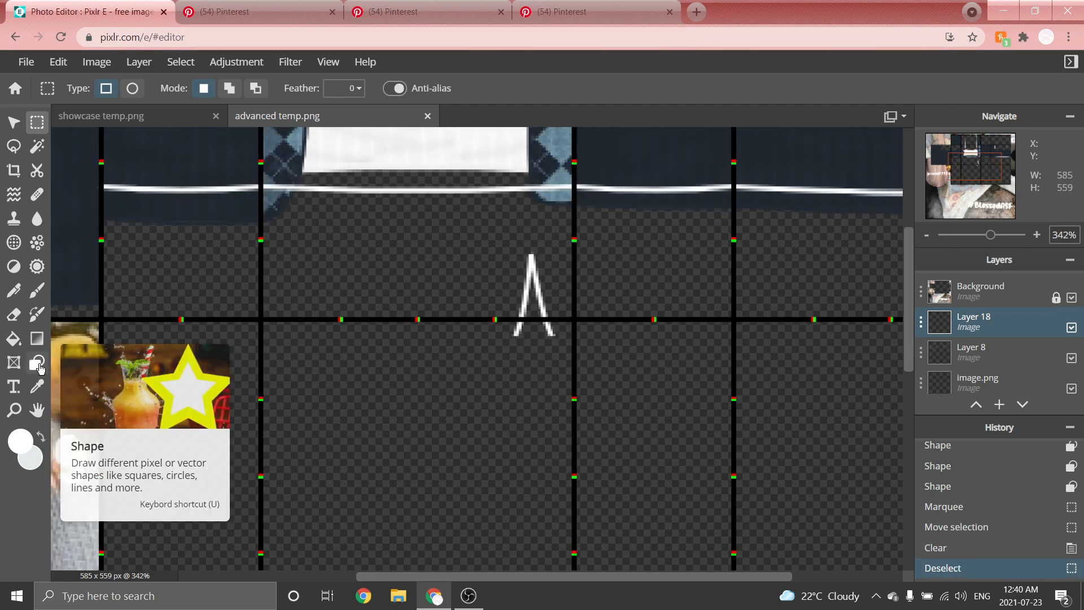
Draw a white curved hem line running left from the base of the V.
left_click(37, 363)
left_click(419, 88)
scroll(275, 314, "up", 2)
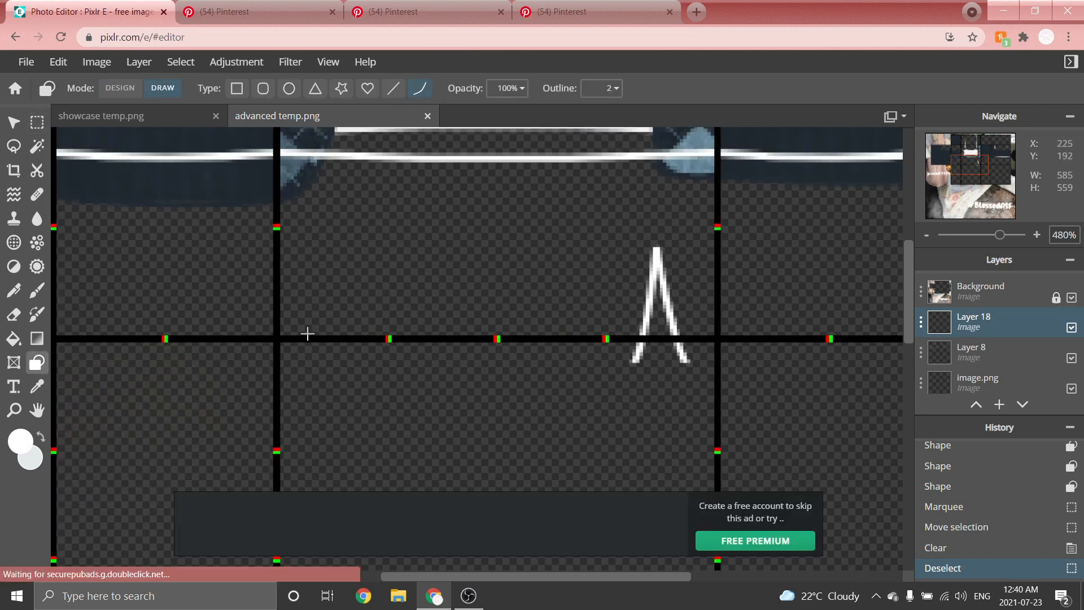
scroll(785, 351, "up", 2)
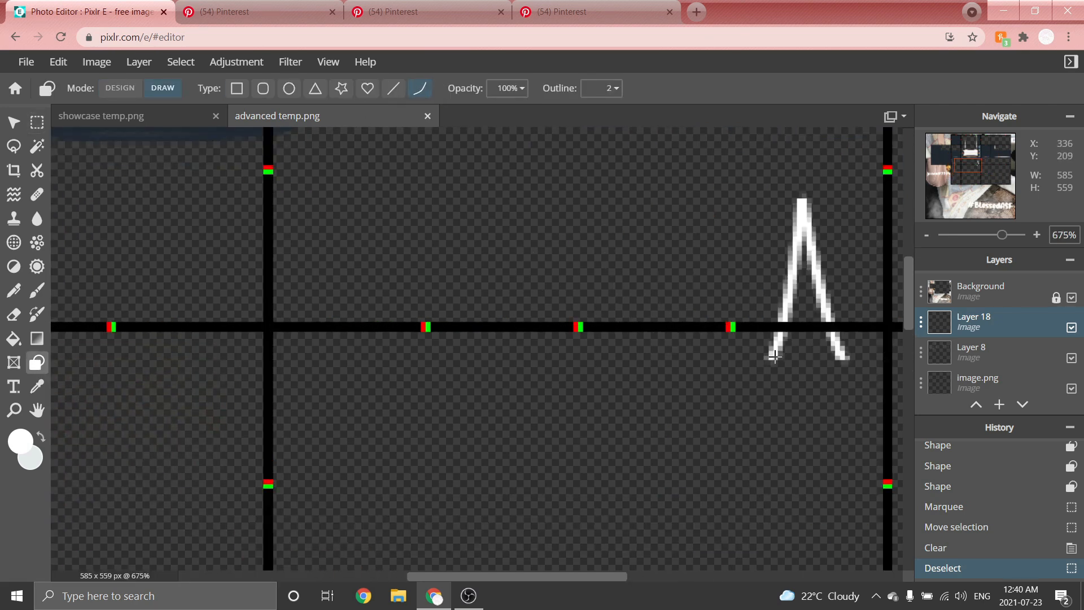
left_click_drag(774, 355, 266, 362)
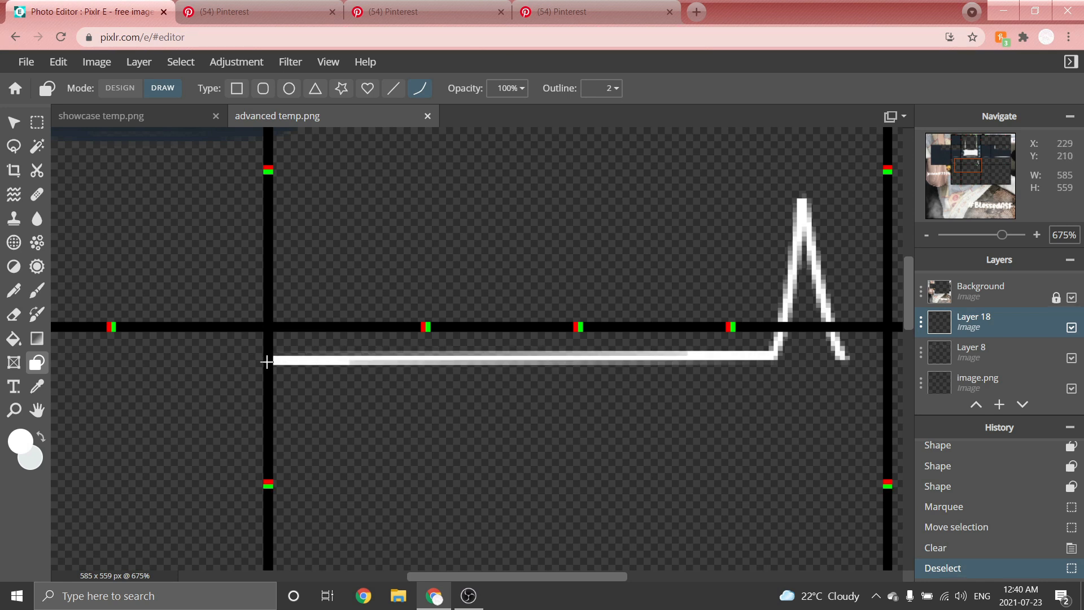
left_click(533, 383)
scroll(540, 329, "down", 5)
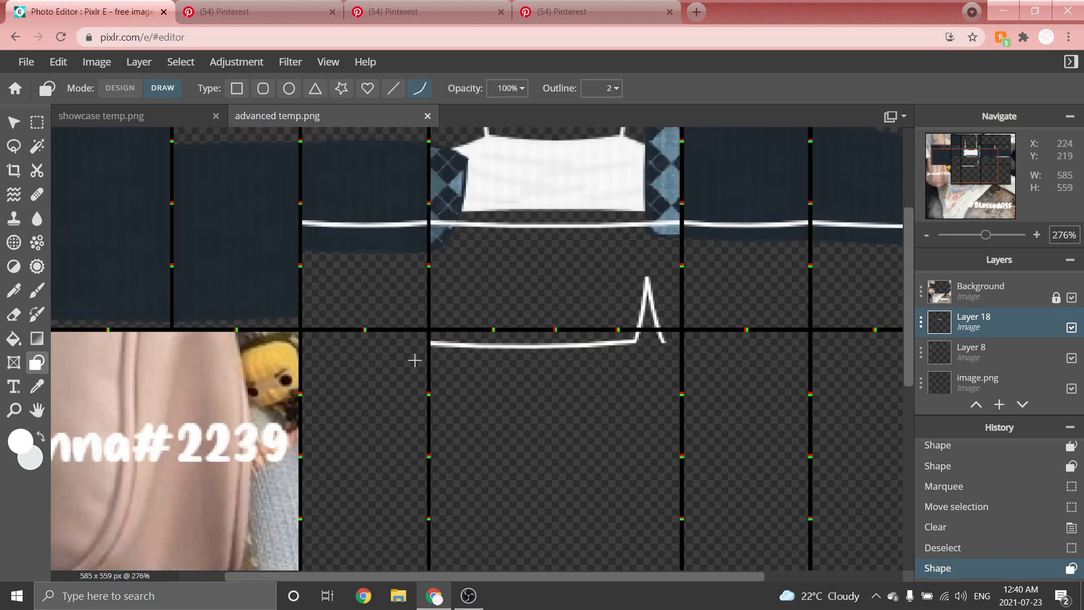
Extend the lower white hem line leftward across the adjacent panels.
scroll(321, 332, "up", 5)
left_click_drag(628, 369, 301, 370)
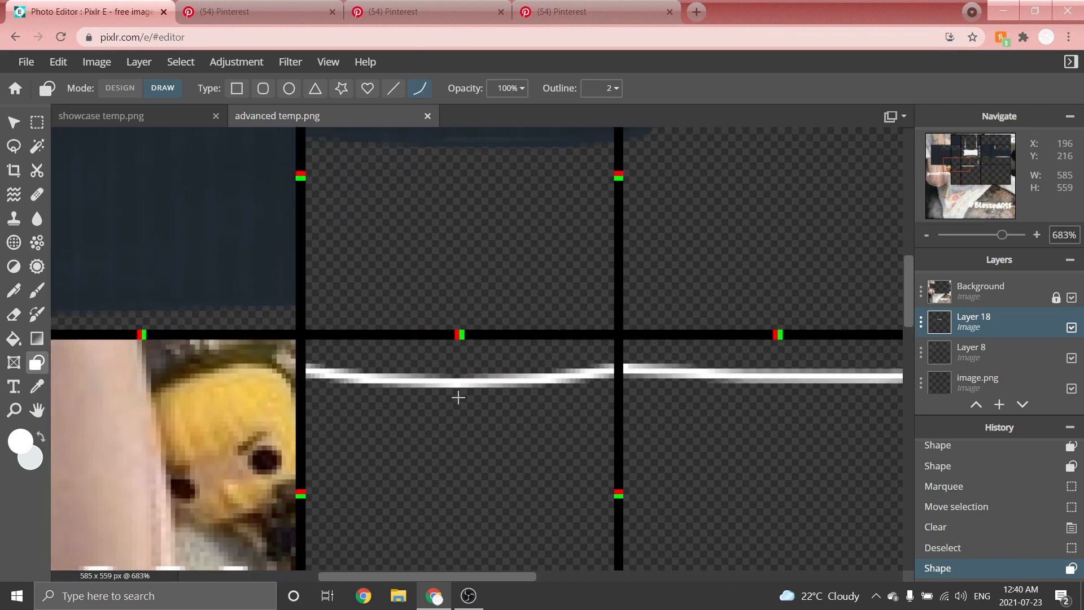
left_click(448, 399)
scroll(449, 395, "down", 6)
scroll(799, 361, "up", 7)
left_click_drag(232, 466, 696, 487)
left_click(472, 496)
Extend the lower white hem line rightward across the panels beside the V.
scroll(358, 356, "down", 10)
scroll(768, 370, "up", 7)
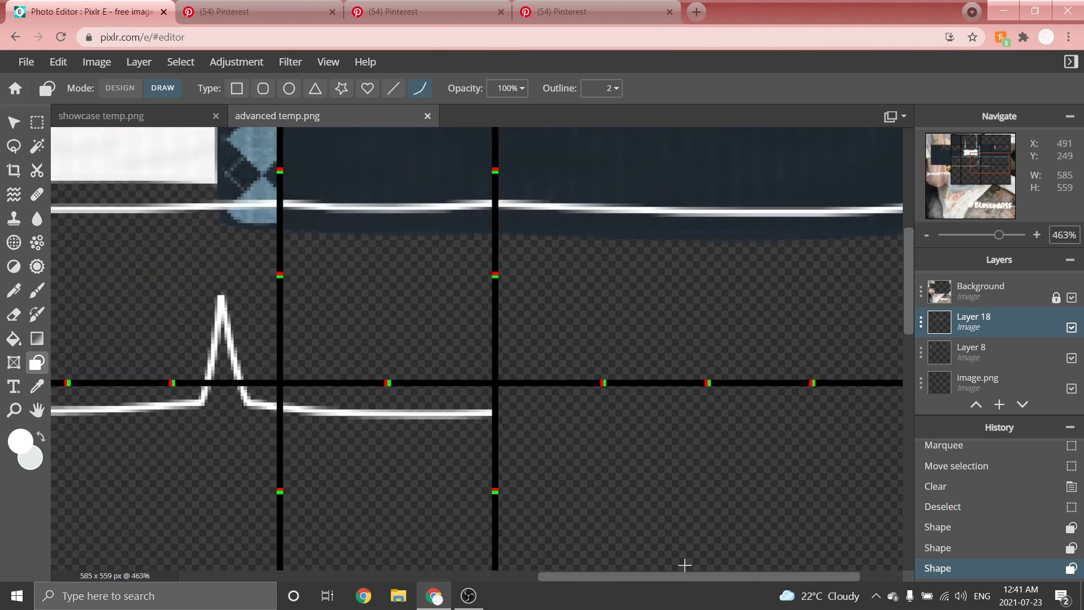
left_click_drag(734, 577, 782, 577)
left_click_drag(380, 415, 859, 424)
left_click(855, 427)
scroll(697, 350, "down", 8)
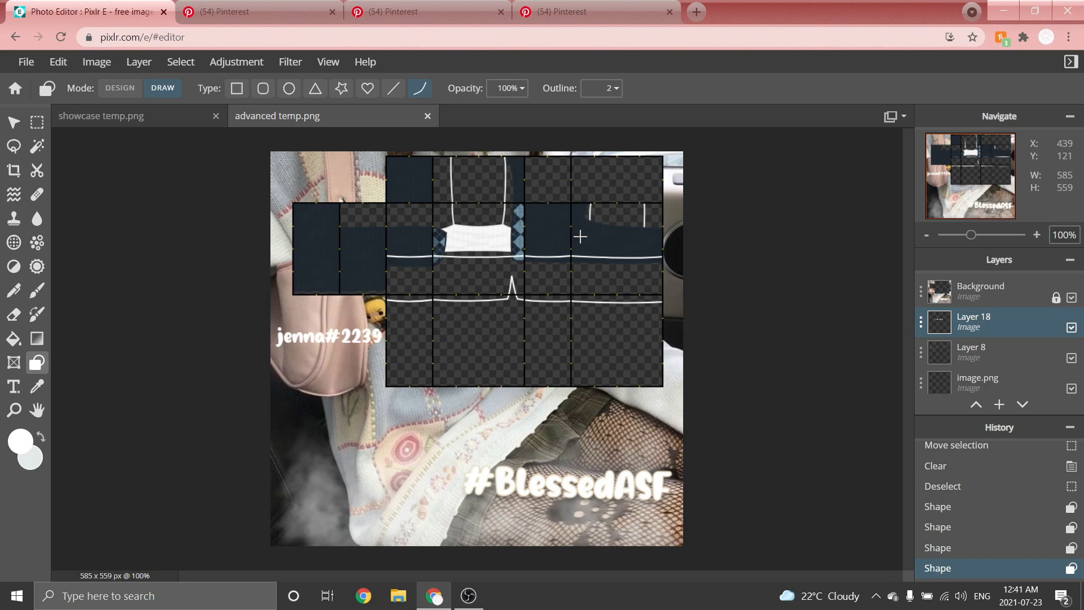
Add a new layer and move it beneath Layer 18 in the layer stack.
left_click_drag(956, 321, 958, 364)
scroll(961, 346, "up", 1)
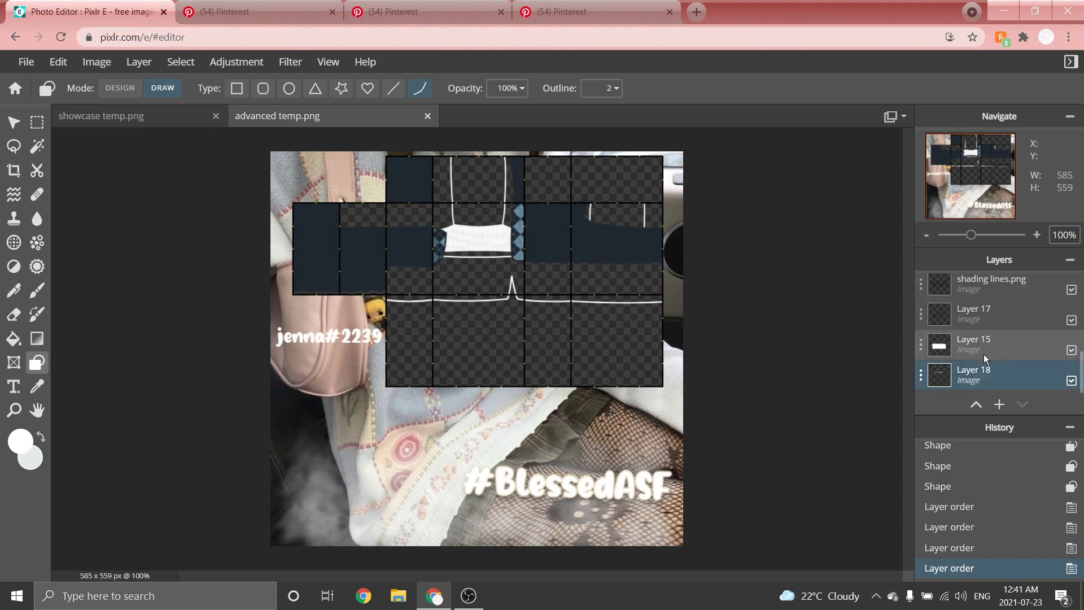
left_click(139, 61)
left_click(148, 79)
scroll(1026, 350, "down", 1)
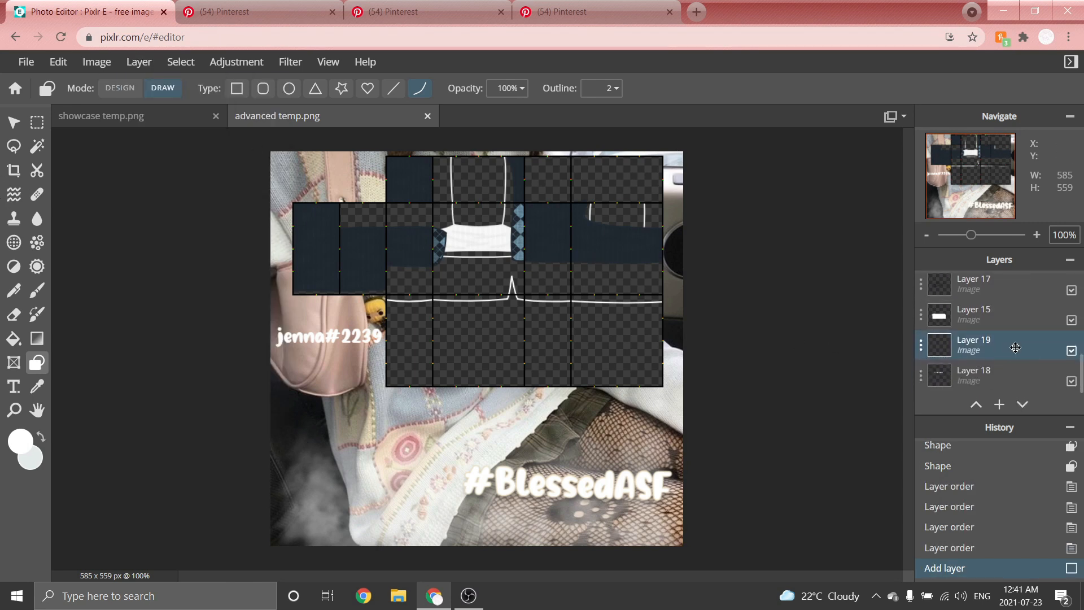
left_click_drag(1015, 347, 1013, 377)
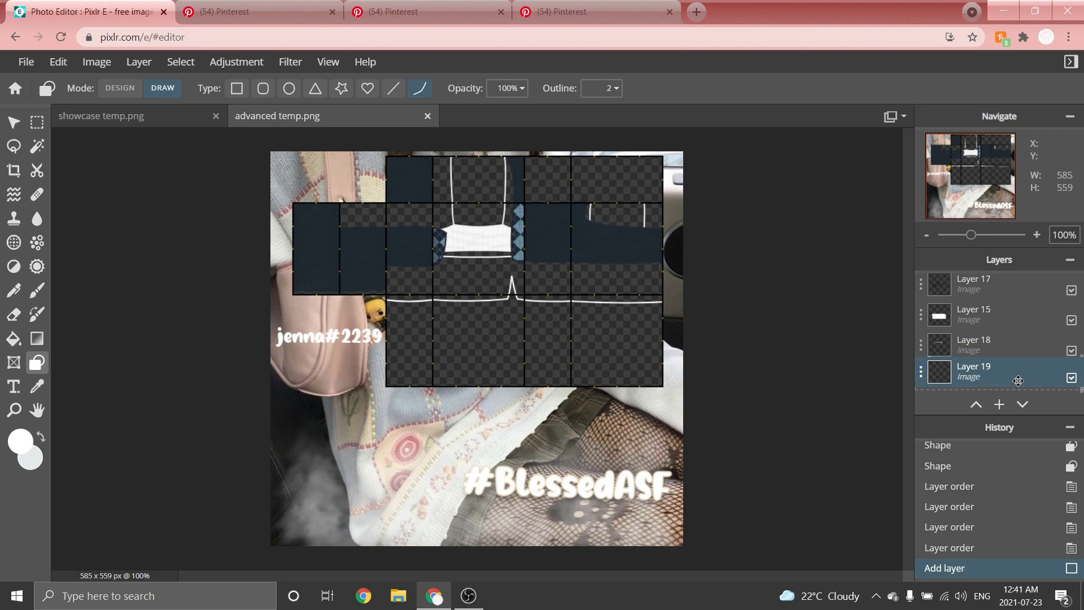
Set the colour to dark grey #2D2D2D.
left_click(16, 446)
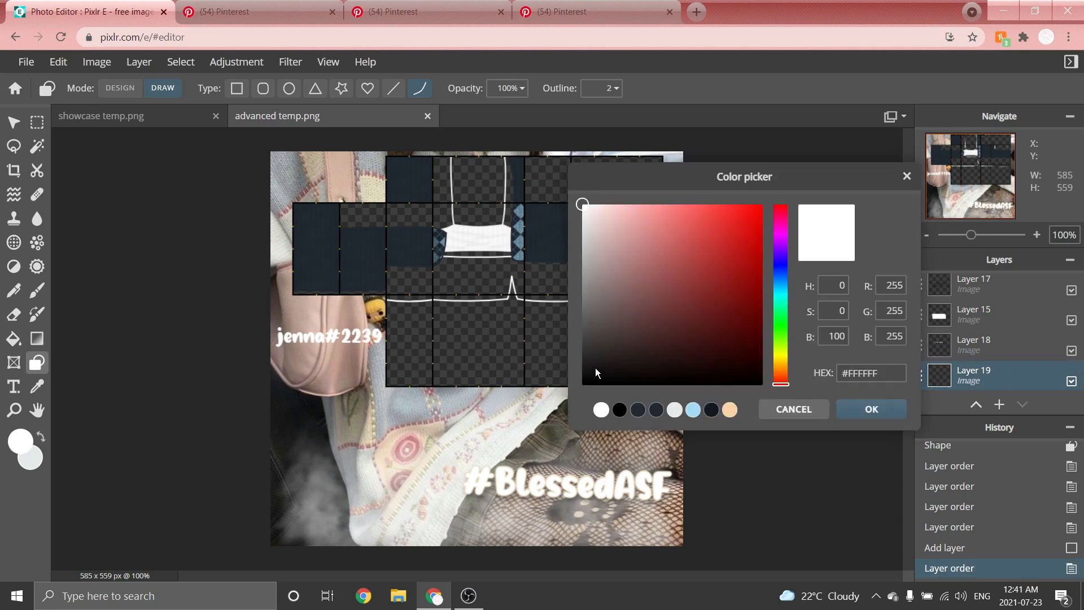
left_click(580, 361)
left_click_drag(578, 363, 581, 356)
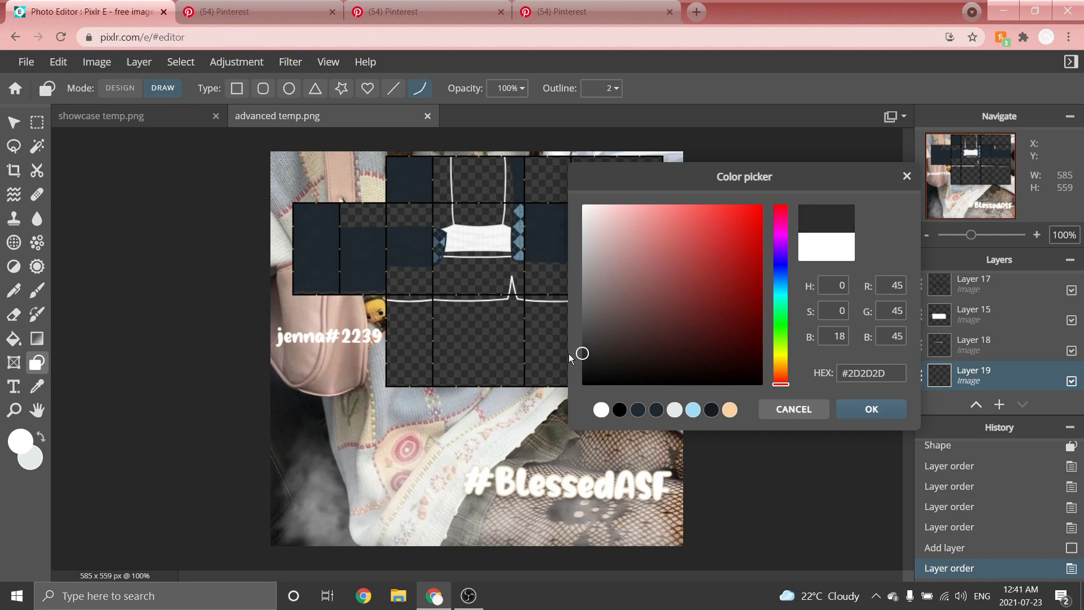
left_click(890, 415)
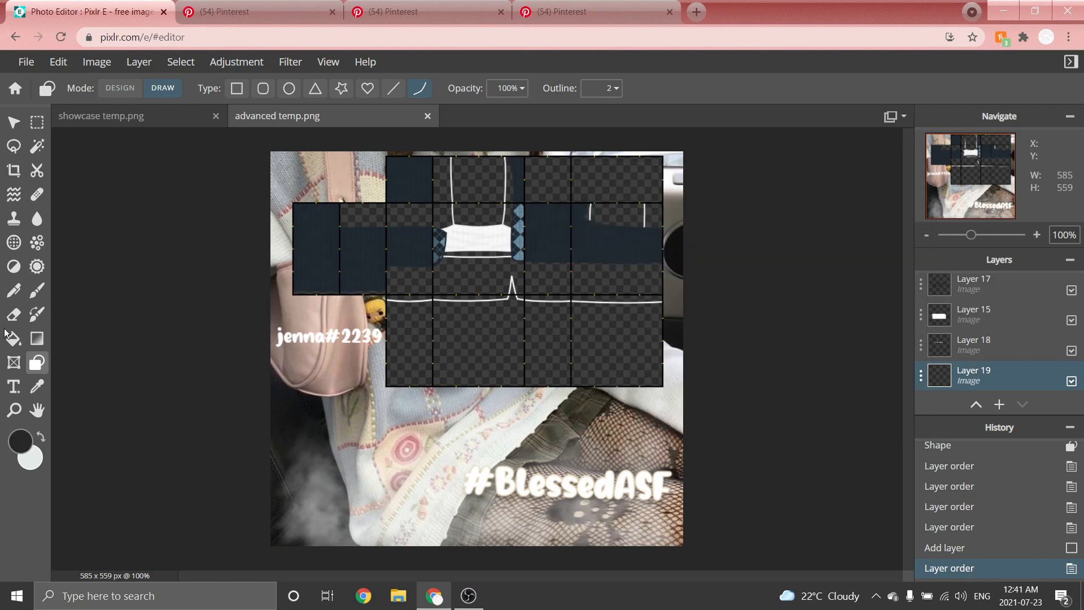
Select the torso area below the tank top and brush dark grey into it at size 10.
scroll(482, 265, "up", 5)
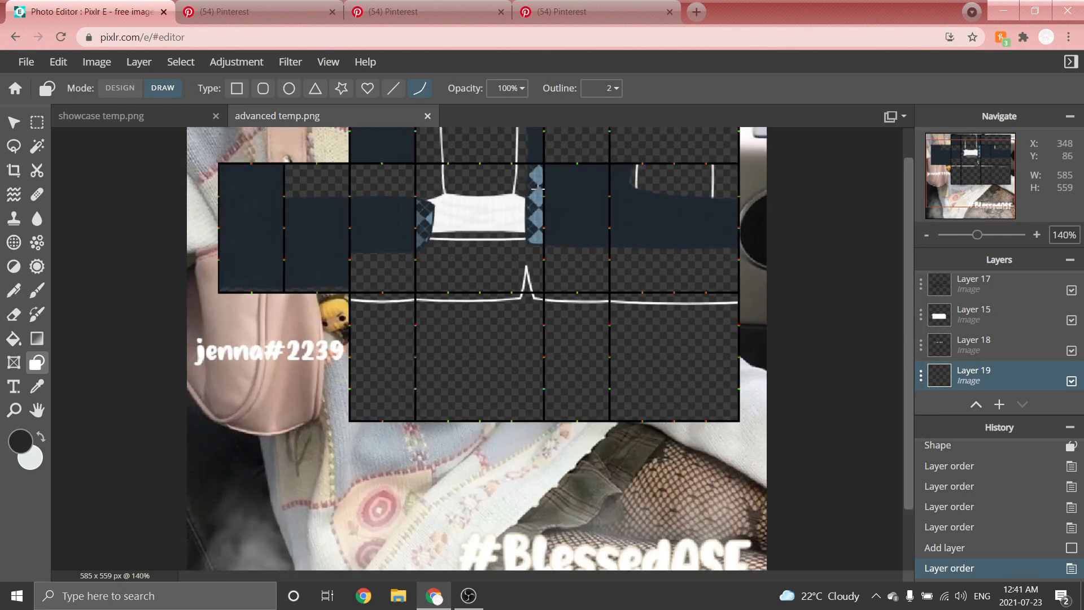
scroll(503, 297, "down", 3)
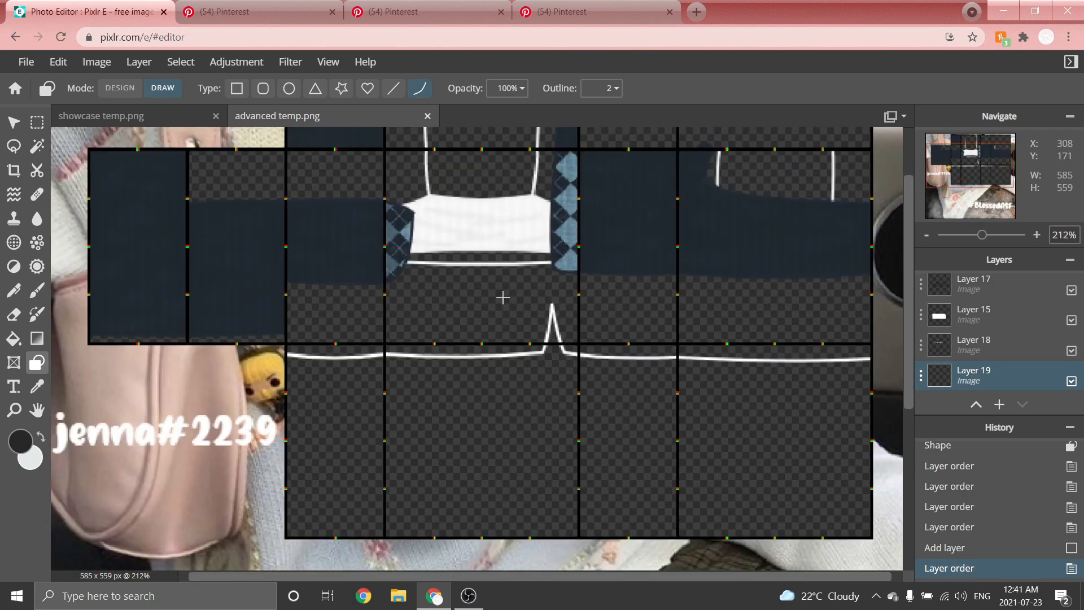
left_click(36, 290)
left_click(130, 89)
left_click(168, 283)
scroll(265, 367, "up", 6)
left_click(36, 122)
mouse_move(491, 179)
left_mouse_down()
mouse_move(206, 450)
mouse_move(458, 462)
mouse_move(700, 450)
left_mouse_up()
left_click(37, 290)
scroll(254, 400, "up", 4)
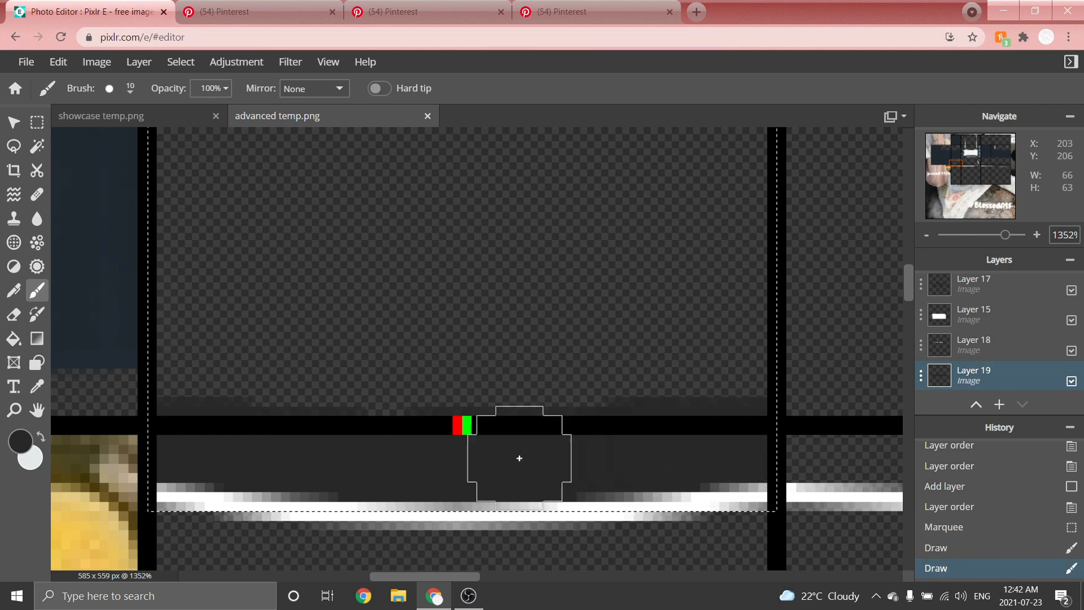
scroll(452, 473, "down", 3)
left_click(130, 89)
left_click_drag(299, 361, 700, 319)
left_click_drag(678, 271, 254, 274)
Select the strip under the tank top hem and fill it with dark grey.
left_click(36, 122)
left_click(818, 487)
mouse_move(743, 276)
left_mouse_down()
mouse_move(276, 421)
mouse_move(273, 396)
left_mouse_up()
left_click(13, 339)
left_click(350, 351)
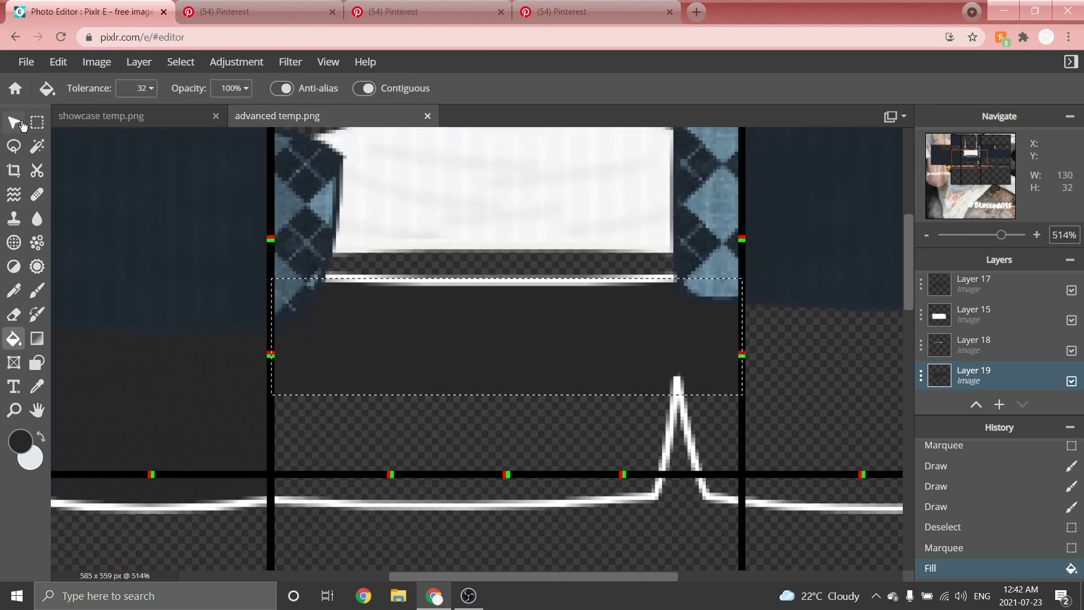
Deselect and brush dark grey along the lower hem line and around the V peak.
key("ctrl+d")
scroll(465, 480, "up", 4)
left_click(37, 290)
left_click_drag(141, 482, 350, 482)
key("ctrl+z")
left_click_drag(188, 481, 618, 486)
scroll(757, 474, "up", 3)
left_click_drag(746, 460, 545, 469)
scroll(545, 470, "down", 2)
left_click_drag(609, 423, 635, 279)
left_click_drag(542, 255, 604, 391)
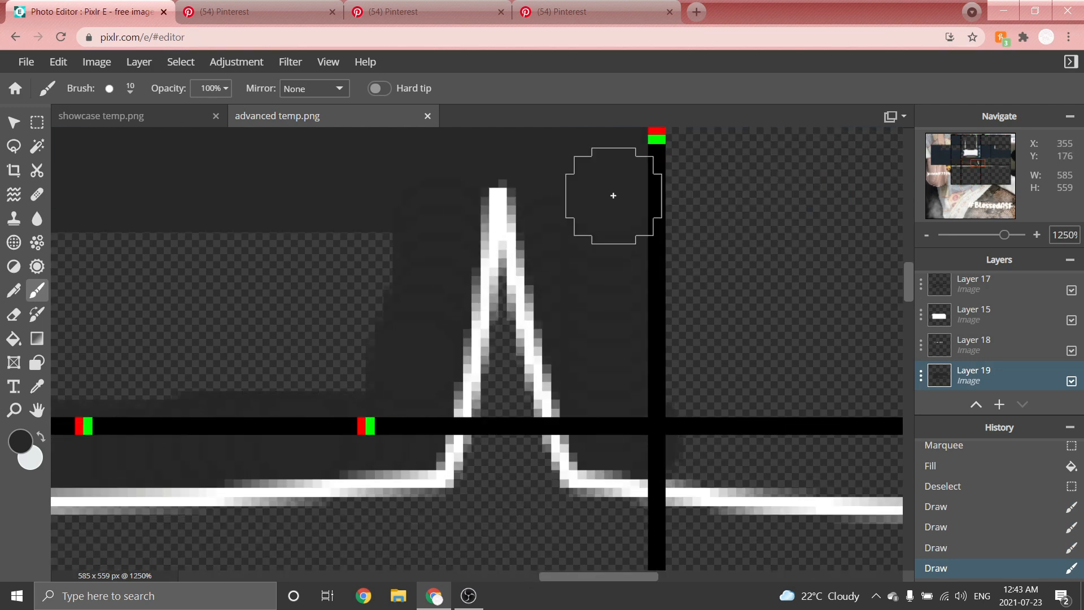
Select and fill the neighbouring panel areas above the lower hem with dark grey.
scroll(605, 407, "down", 5)
left_click(37, 123)
left_click_drag(169, 237, 419, 447)
left_click(14, 338)
left_click(282, 344)
left_click(37, 122)
scroll(277, 471, "up", 4)
left_click_drag(146, 378, 542, 431)
left_click(14, 339)
left_click(276, 426)
Select the right side panel area and brush dark grey into it with a size 50 brush.
left_click(37, 123)
left_click_drag(881, 230, 375, 462)
left_click(37, 291)
left_click_drag(256, 416, 712, 420)
left_click_drag(395, 426, 802, 423)
scroll(365, 288, "down", 4)
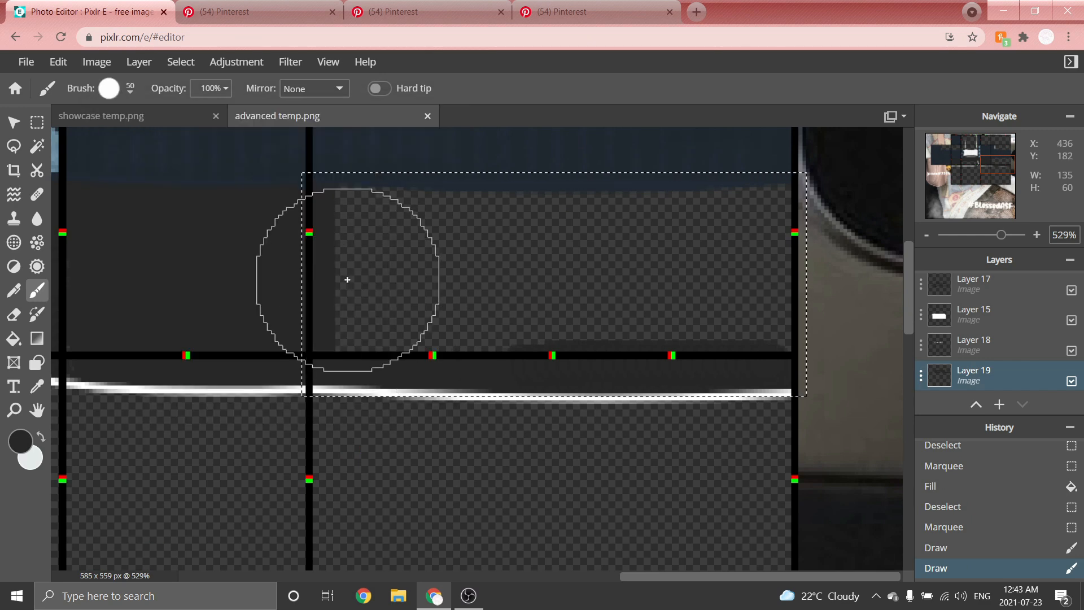
left_click_drag(366, 288, 703, 279)
Fill and brush the remaining side panel section dark grey, then deselect.
left_click(36, 123)
left_click_drag(172, 245, 605, 375)
left_click(13, 338)
left_click(316, 316)
left_click(37, 290)
left_click_drag(285, 357, 590, 316)
left_click(37, 122)
left_click(266, 316)
scroll(274, 316, "down", 10)
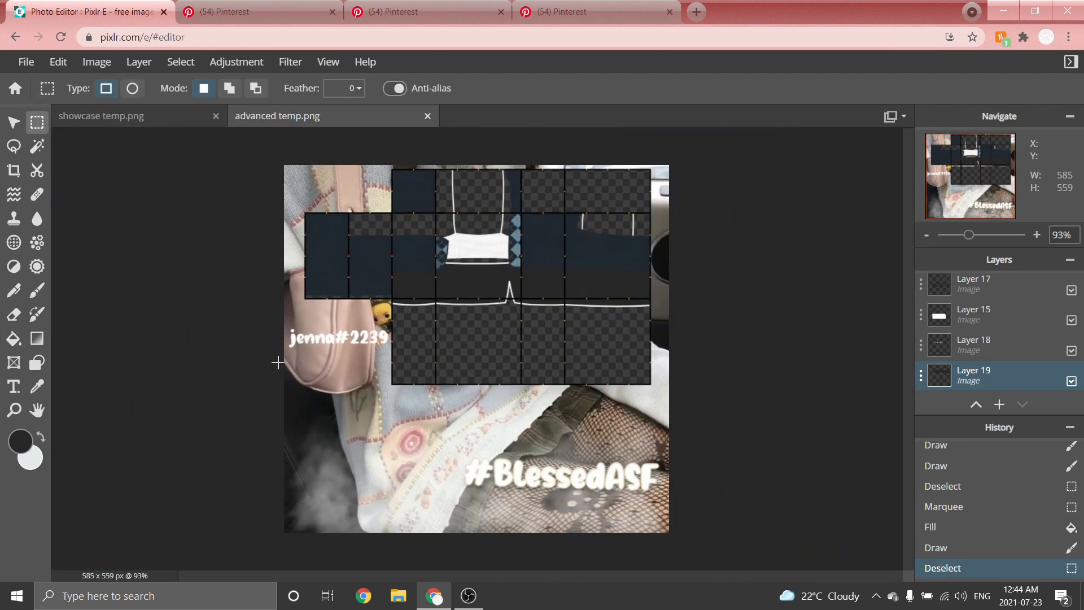
Select the upper panel area beside the tank straps, fill it dark grey, then deselect.
scroll(506, 194, "up", 6)
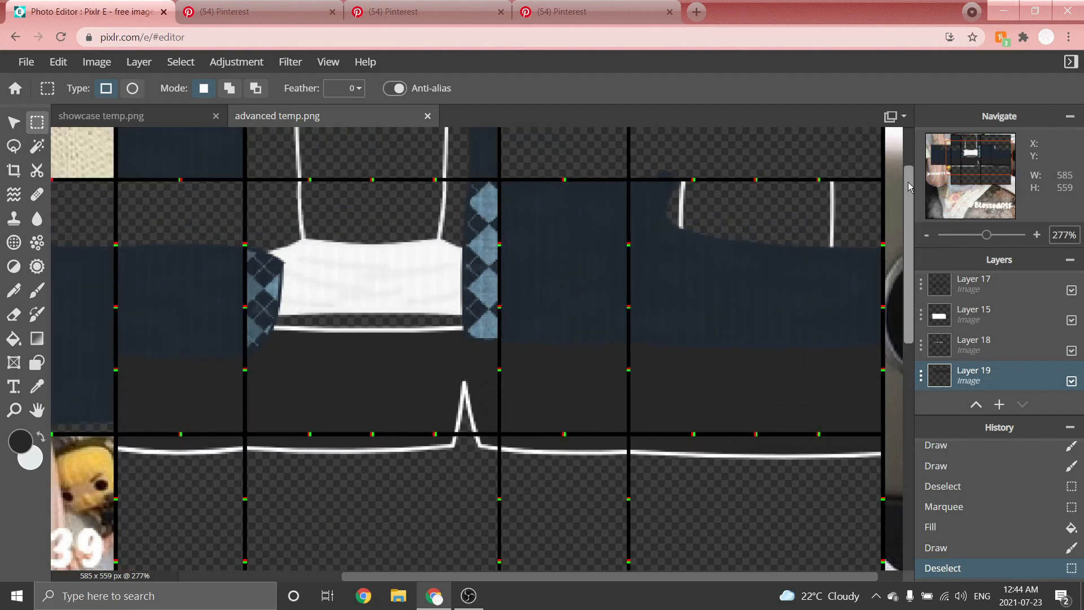
scroll(908, 182, "up", 3)
left_click_drag(906, 165, 903, 151)
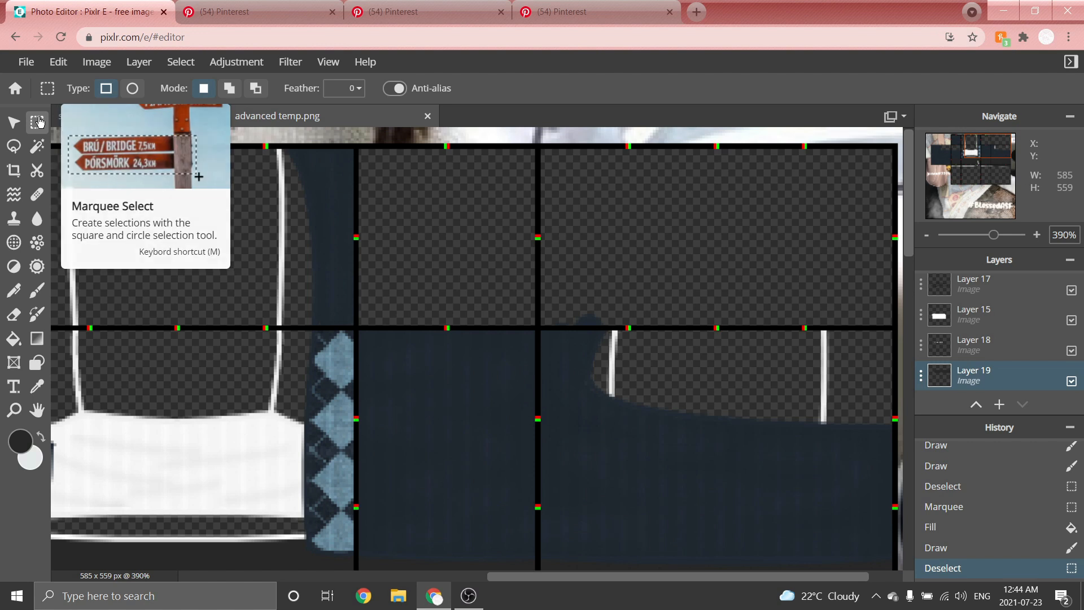
mouse_move(357, 147)
left_mouse_down()
mouse_move(440, 232)
mouse_move(858, 317)
mouse_move(886, 337)
mouse_move(894, 328)
left_mouse_up()
left_click(14, 338)
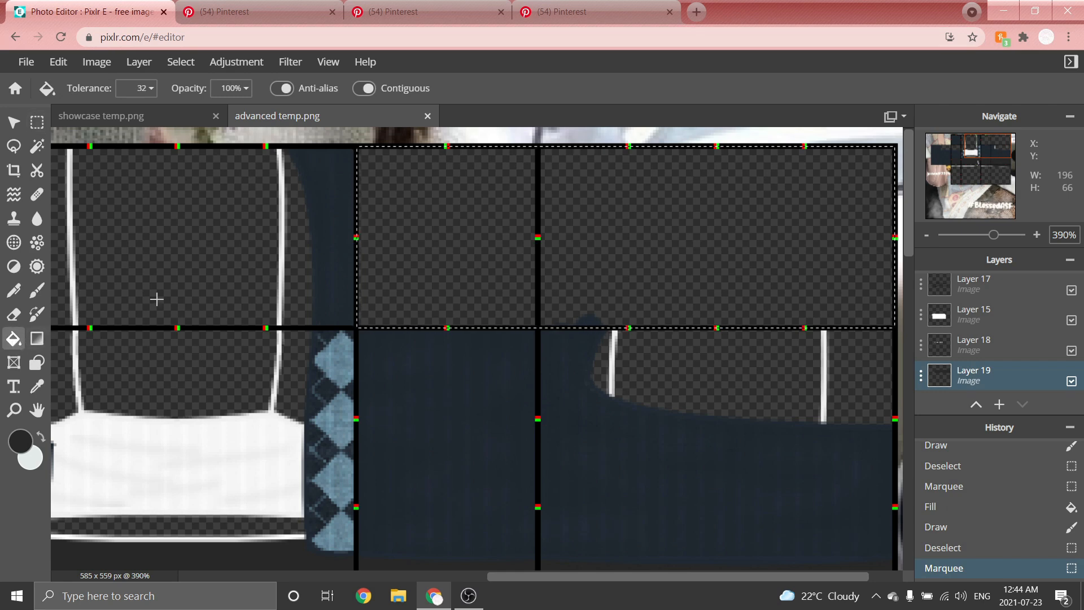
left_click(506, 199)
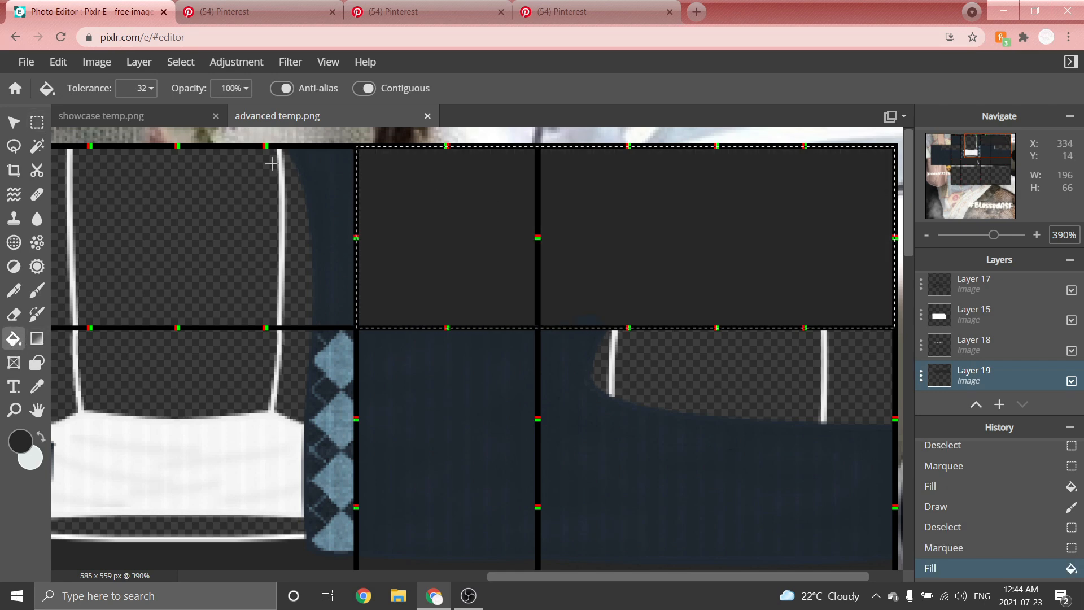
left_click(37, 122)
left_click(315, 235)
scroll(540, 218, "down", 5)
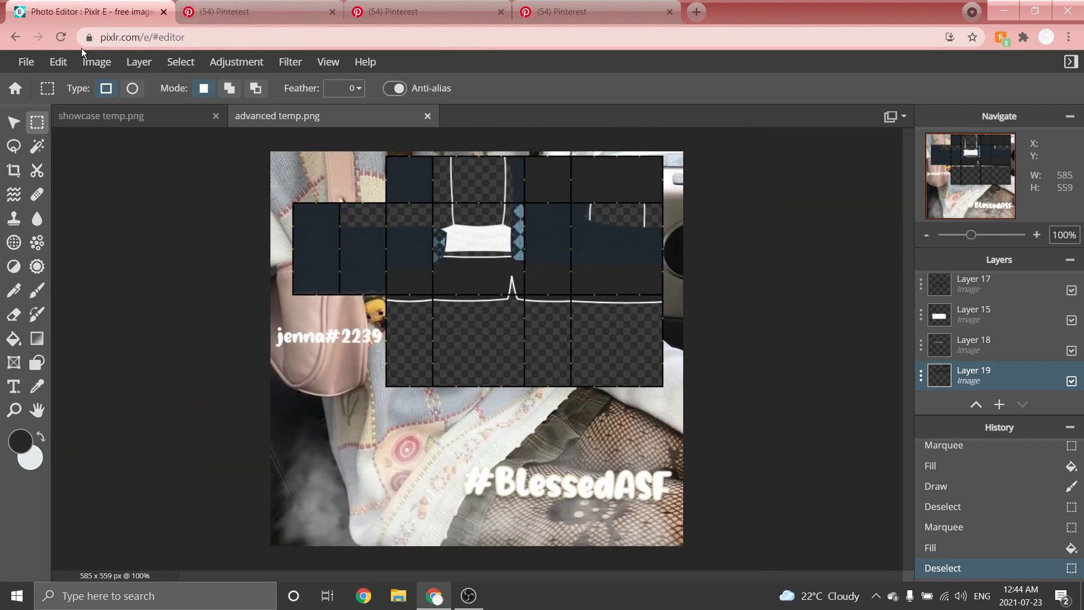
Add a new layer and set the foreground colour to white #FFFFFF.
left_click(140, 63)
left_click(141, 80)
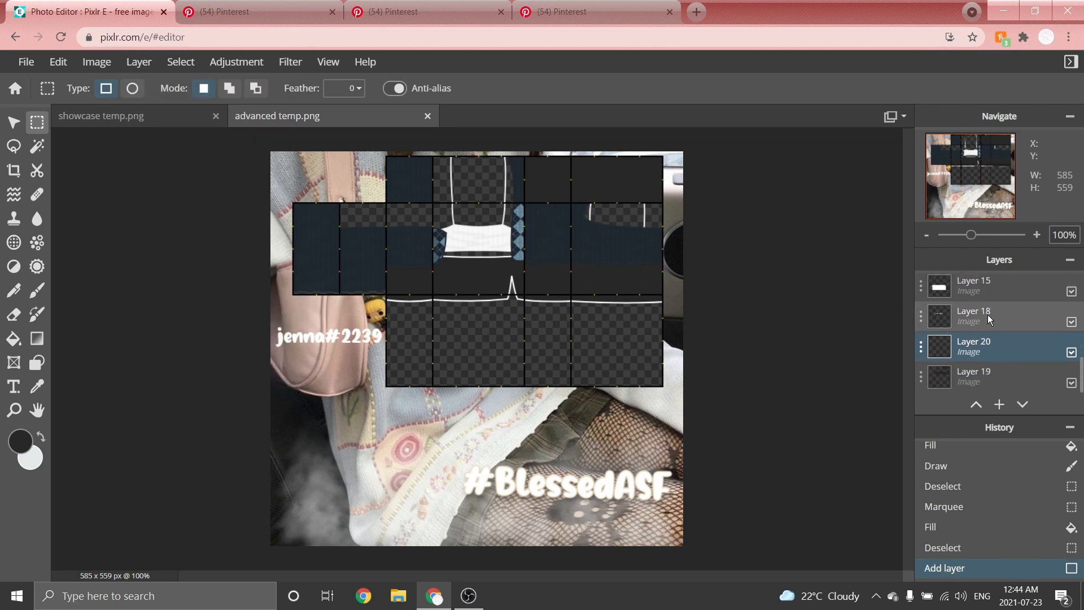
scroll(995, 367, "down", 1)
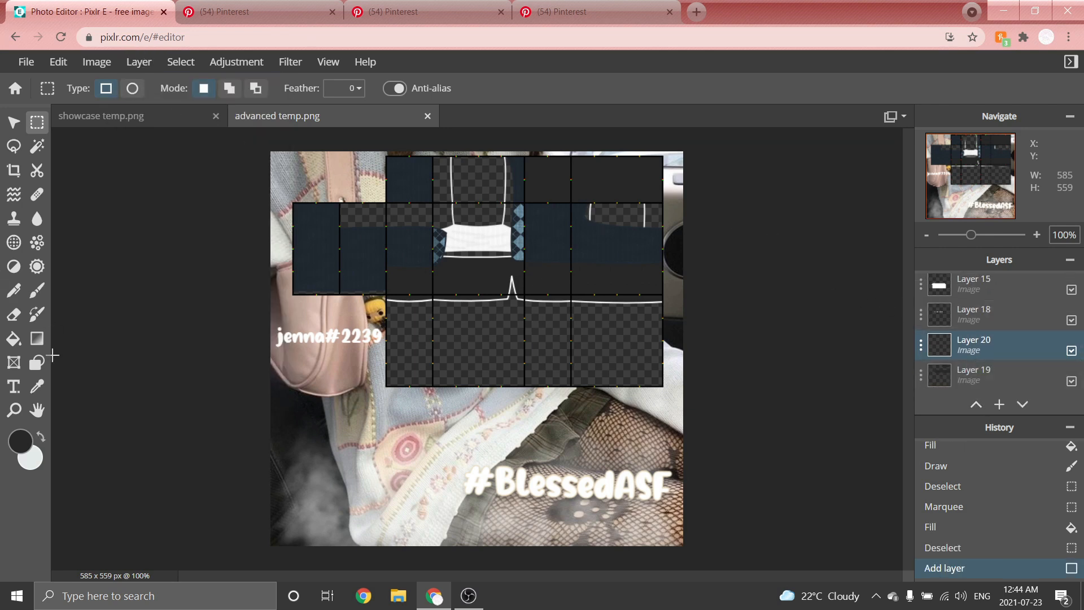
left_click(20, 442)
left_click_drag(660, 283, 582, 203)
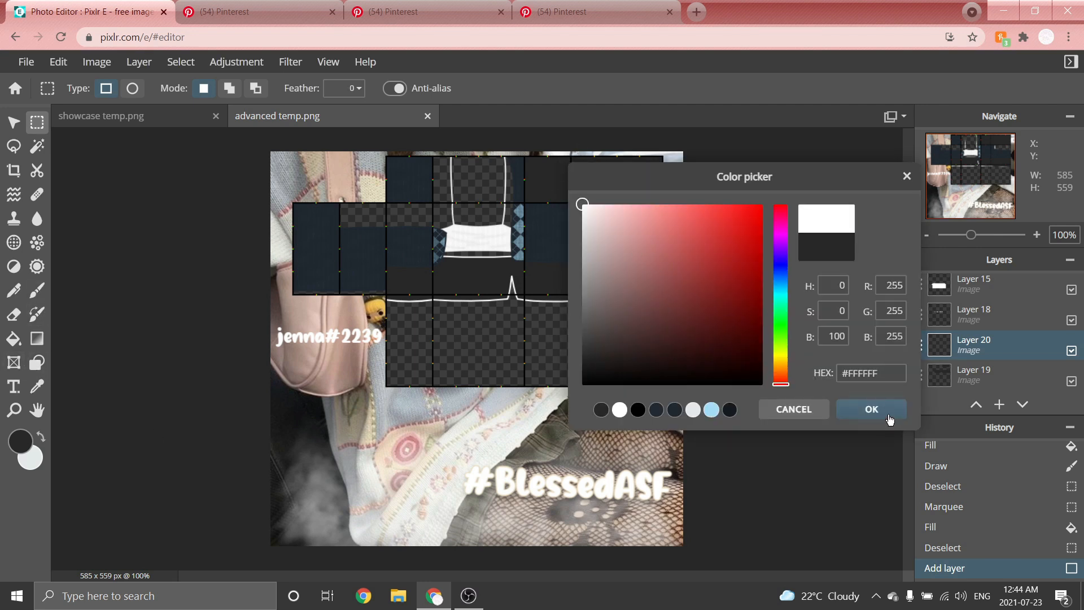
left_click(887, 414)
Brush white zigzag strokes across the dark grey waist band on the new layer with a small brush.
left_click(37, 290)
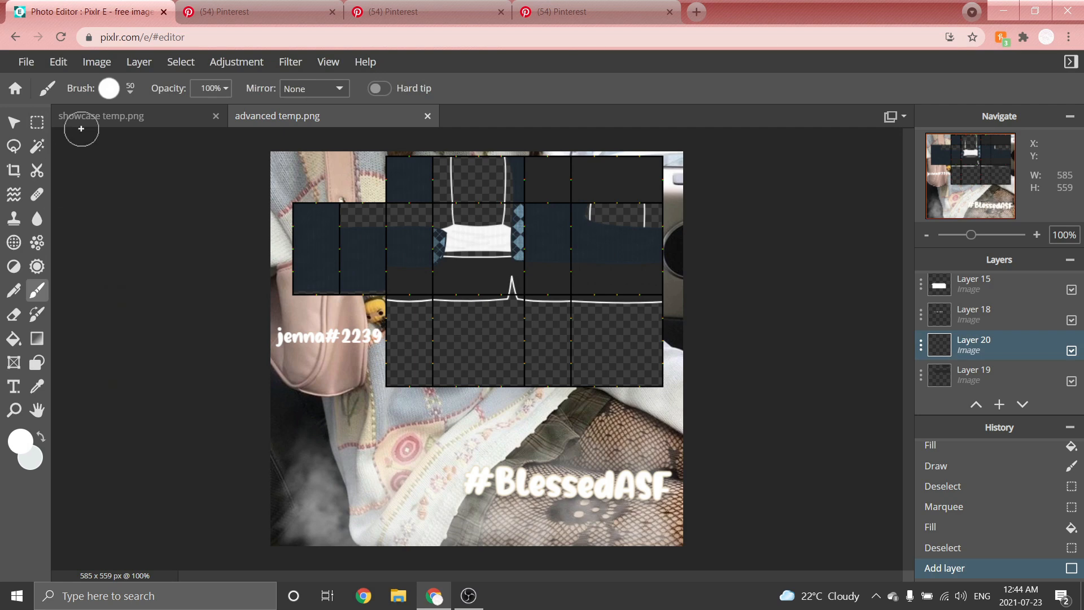
left_click(129, 92)
left_click(148, 286)
scroll(523, 233, "up", 3)
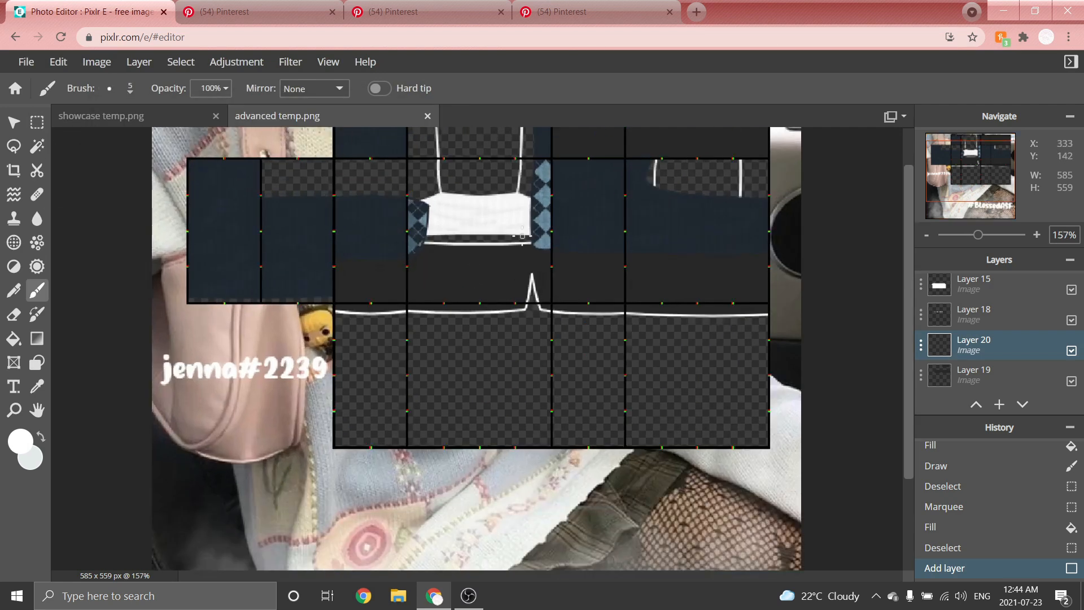
scroll(523, 233, "up", 5)
mouse_move(247, 265)
left_mouse_down()
mouse_move(594, 306)
mouse_move(221, 328)
mouse_move(526, 392)
mouse_move(319, 439)
mouse_move(164, 430)
left_mouse_up()
left_click_drag(593, 375, 442, 450)
left_click_drag(570, 411, 436, 455)
left_click_drag(579, 257, 725, 269)
left_click_drag(641, 300, 734, 316)
left_click_drag(683, 343, 706, 426)
scroll(664, 368, "down", 2)
scroll(192, 401, "up", 1)
mouse_move(213, 299)
left_mouse_down()
mouse_move(226, 380)
mouse_move(206, 435)
left_mouse_up()
scroll(333, 307, "down", 4)
scroll(610, 312, "up", 3)
left_click_drag(478, 277, 658, 309)
mouse_move(479, 310)
left_mouse_down()
mouse_move(531, 330)
mouse_move(651, 335)
left_mouse_up()
mouse_move(493, 339)
left_mouse_down()
mouse_move(643, 375)
mouse_move(649, 413)
left_mouse_up()
scroll(632, 379, "down", 3)
scroll(775, 333, "up", 3)
mouse_move(660, 567)
left_mouse_down()
mouse_move(710, 564)
mouse_move(729, 577)
left_mouse_up()
key("ctrl+z")
mouse_move(445, 333)
left_mouse_down()
mouse_move(461, 379)
mouse_move(813, 429)
mouse_move(675, 319)
left_mouse_up()
scroll(675, 317, "down", 8)
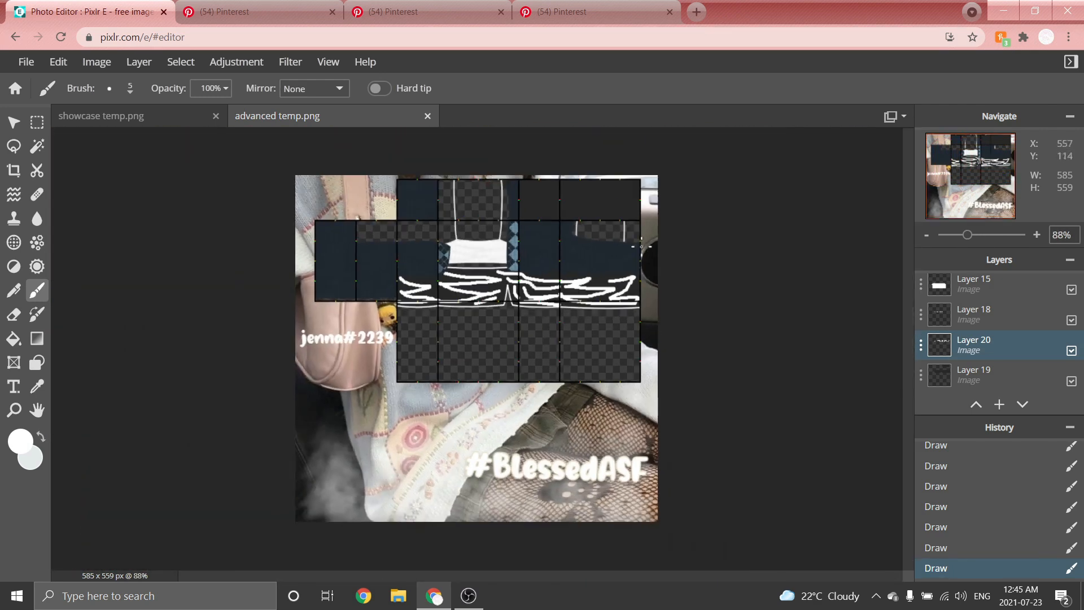
Apply a Blur filter with amount 19 to the white stroke layer.
scroll(598, 174, "up", 3)
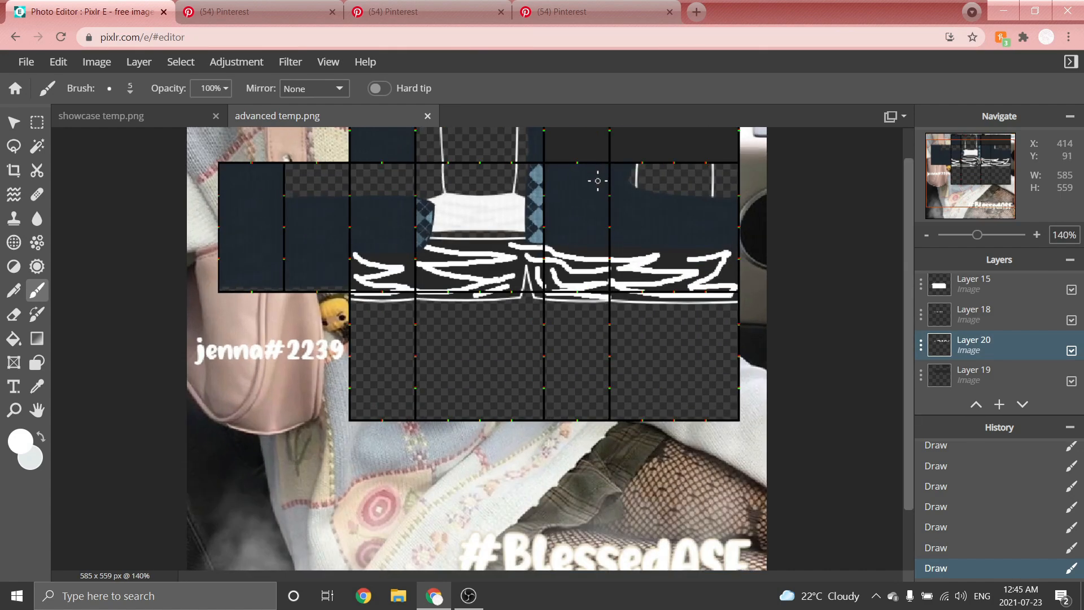
left_click(290, 61)
mouse_move(319, 115)
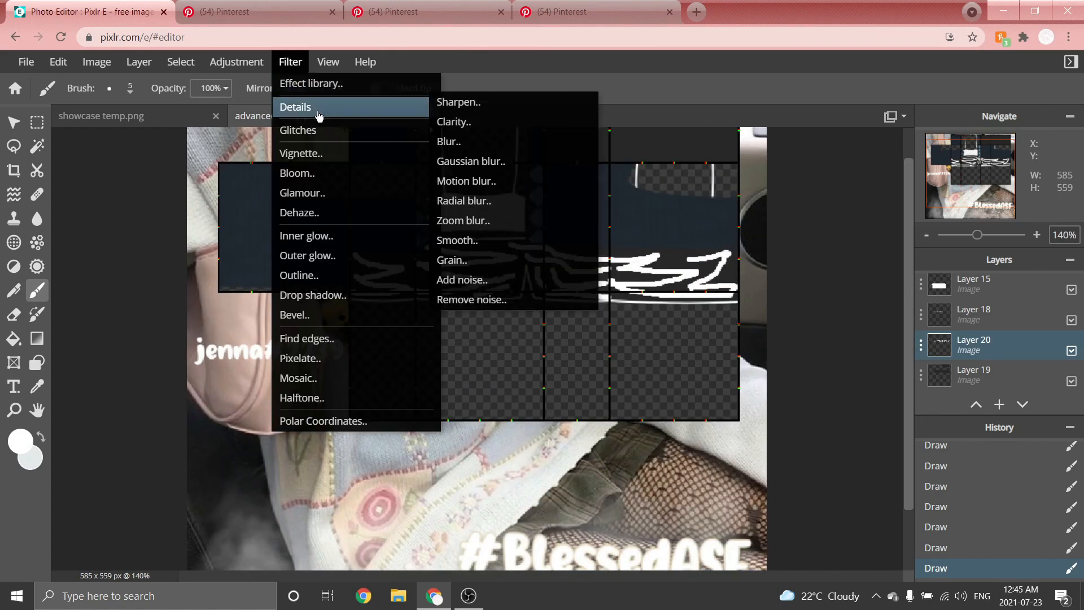
left_click(485, 141)
left_click_drag(681, 273, 497, 364)
left_click_drag(433, 407, 481, 409)
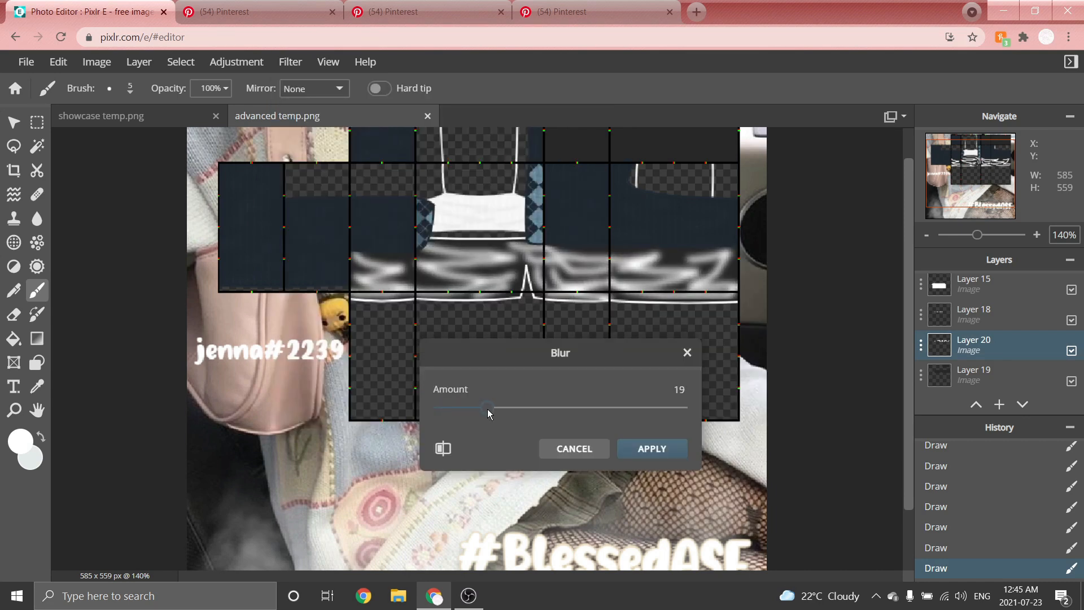
left_click(652, 448)
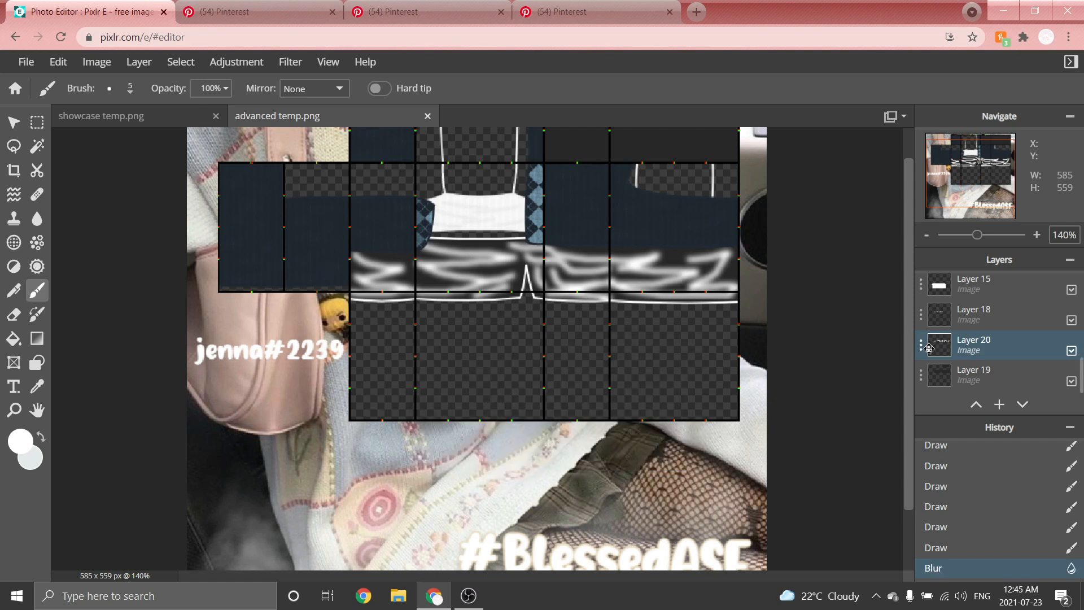
Set the stroke layer's transparency to 4.
left_click(926, 349)
left_click_drag(921, 440, 781, 444)
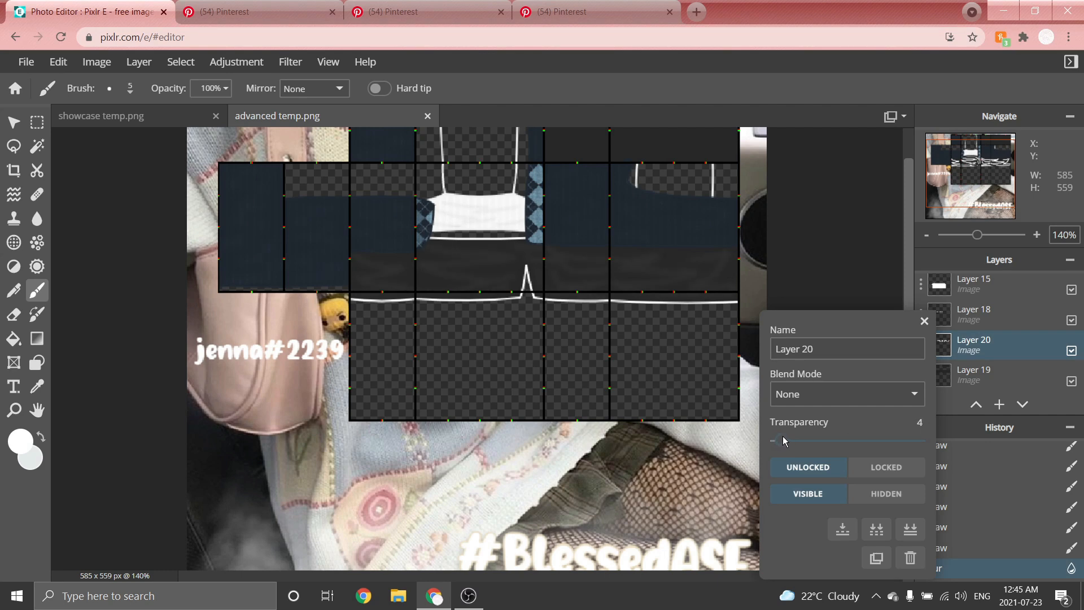
scroll(612, 154, "up", 5)
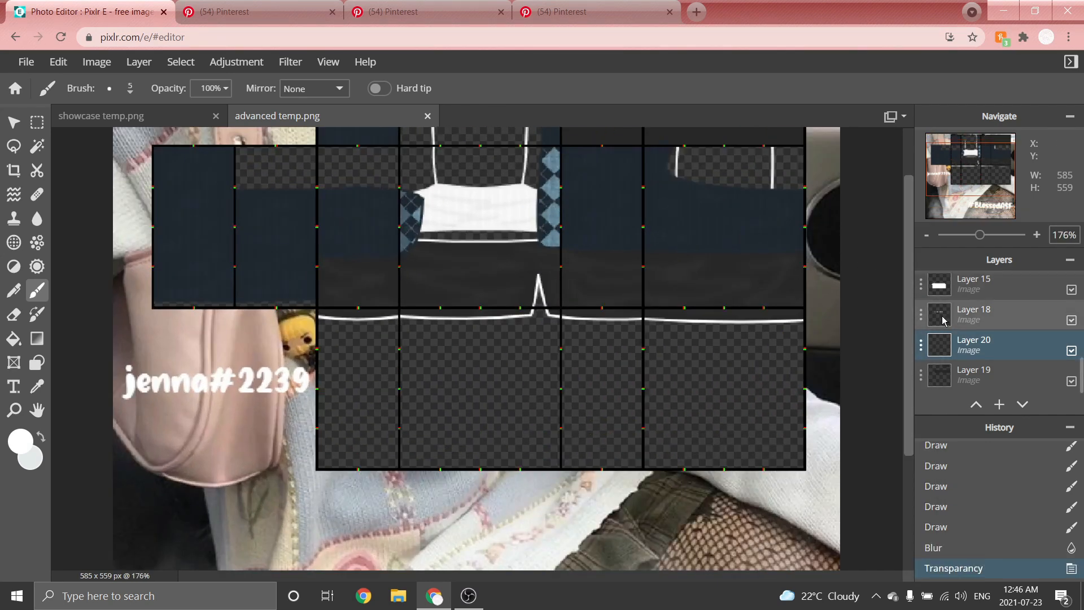
Select Layer 18 and set the foreground colour to dark grey #292929.
left_click(937, 320)
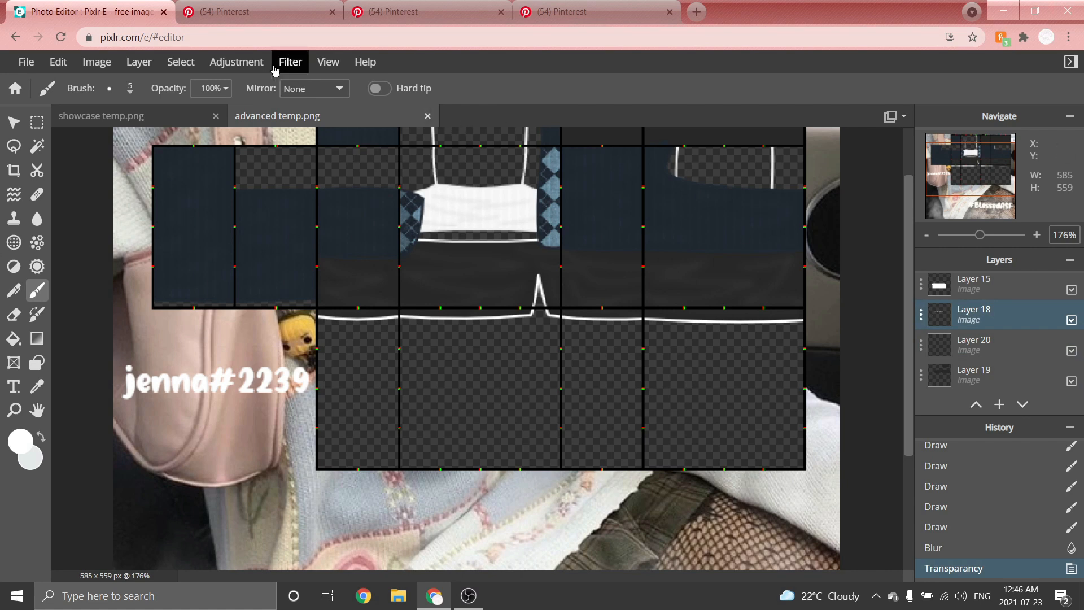
left_click(20, 441)
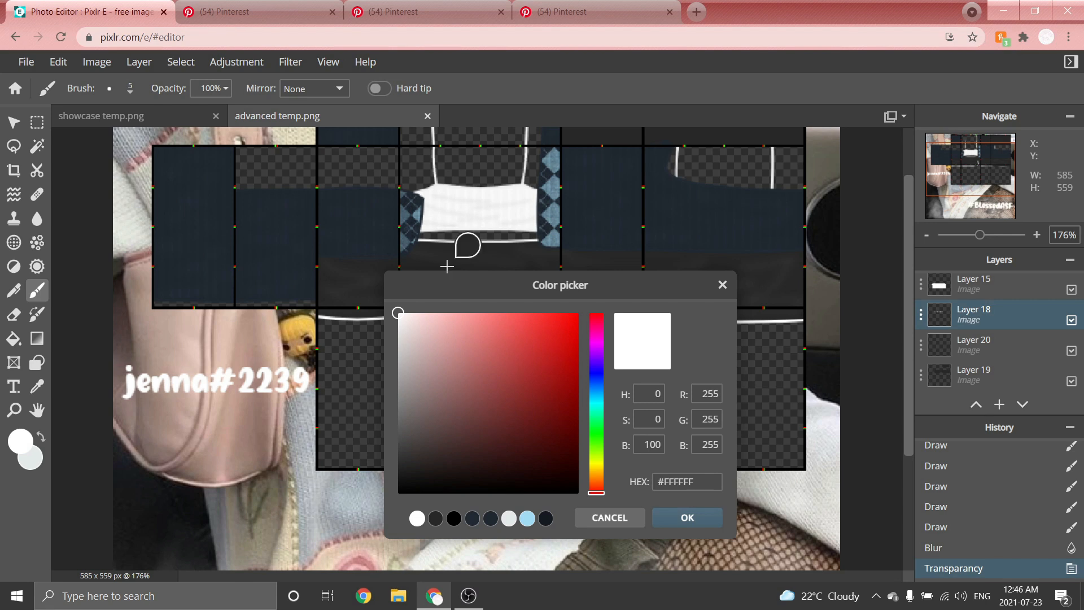
left_click(437, 250)
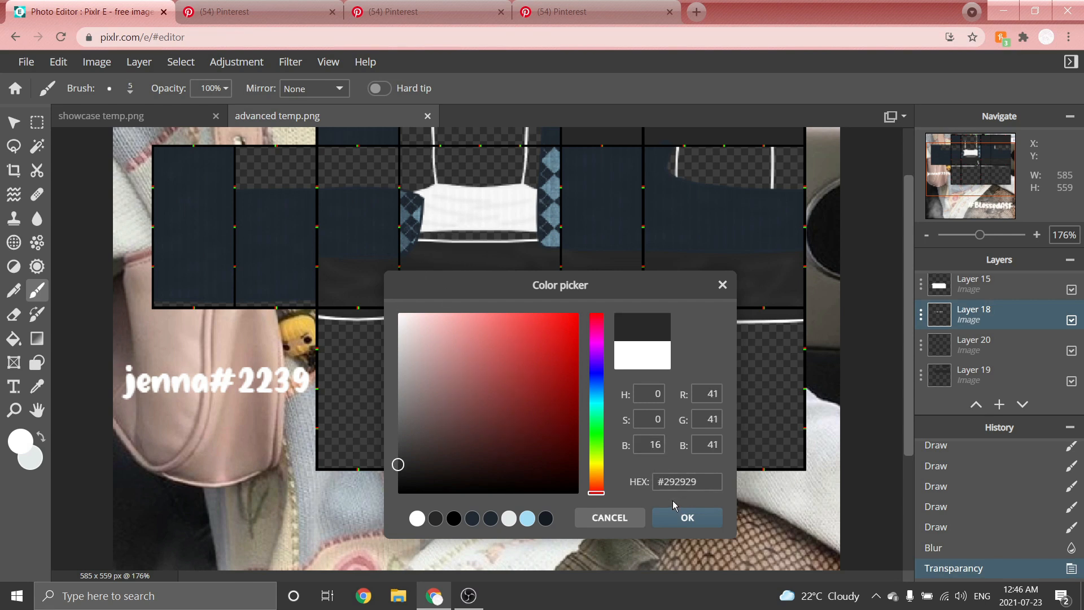
left_click(678, 518)
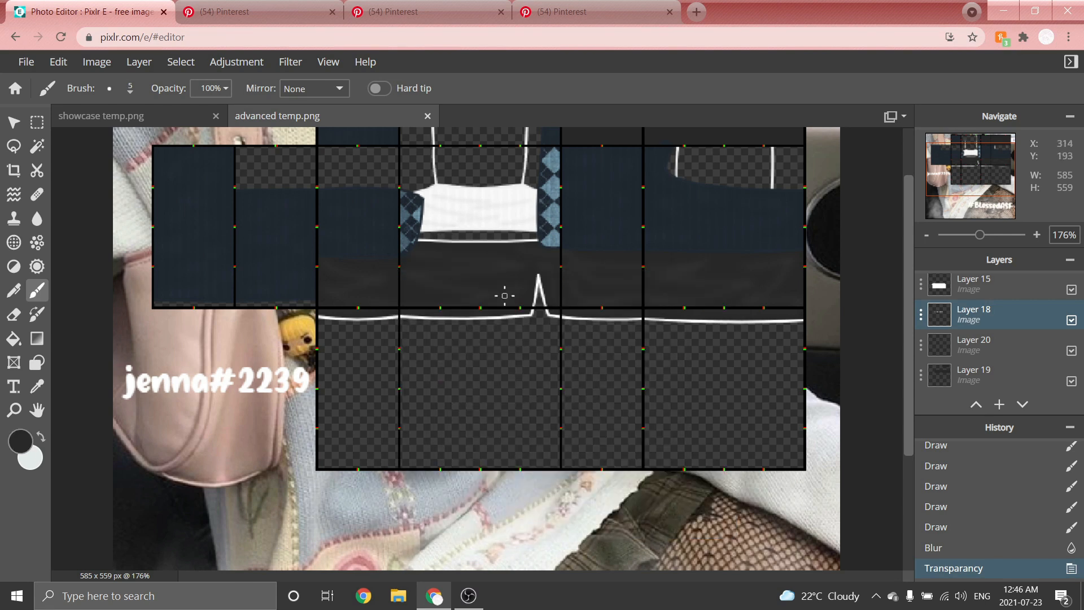
Recolour Layer 18 dark with a Color lookup, moving the dark gradient stop to the far end.
left_click(249, 64)
left_click(253, 245)
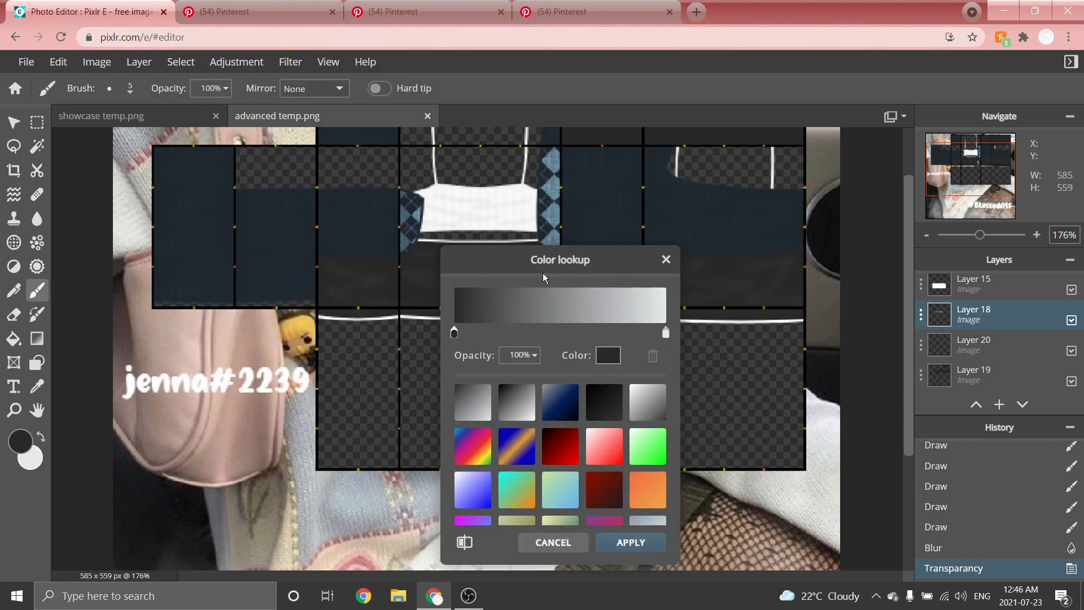
left_click_drag(541, 278, 701, 192)
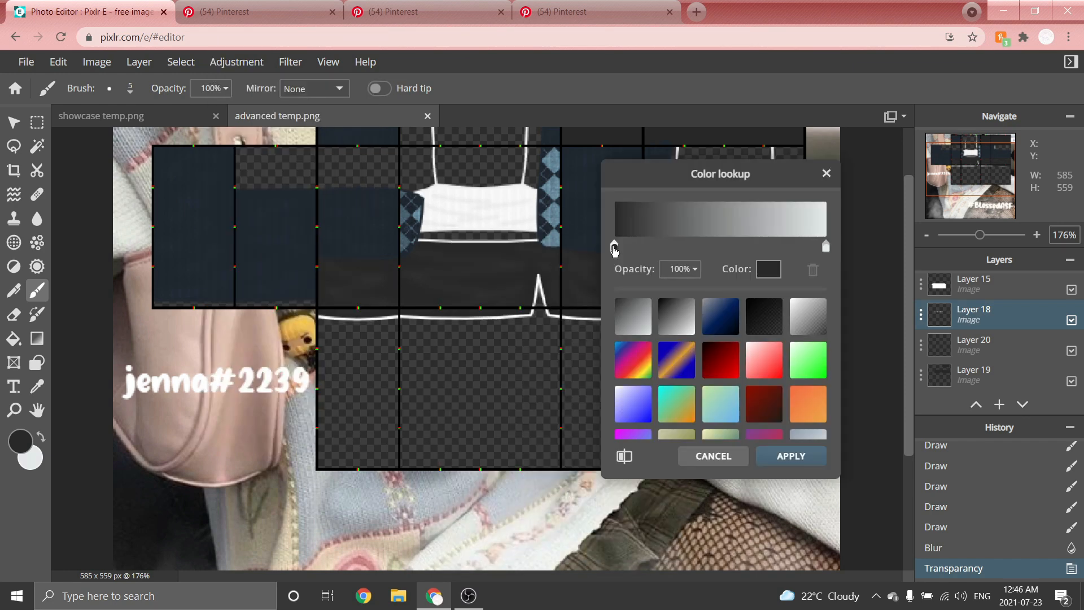
left_click_drag(614, 249, 824, 247)
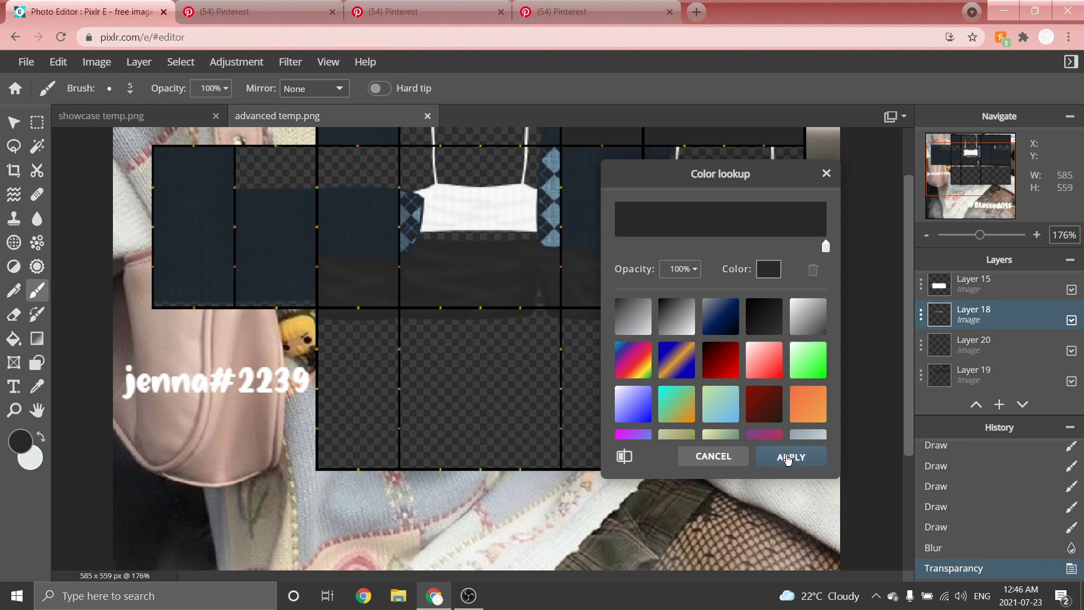
left_click(790, 457)
Apply a Brightness & contrast adjustment to Layer 18.
scroll(469, 370, "up", 2)
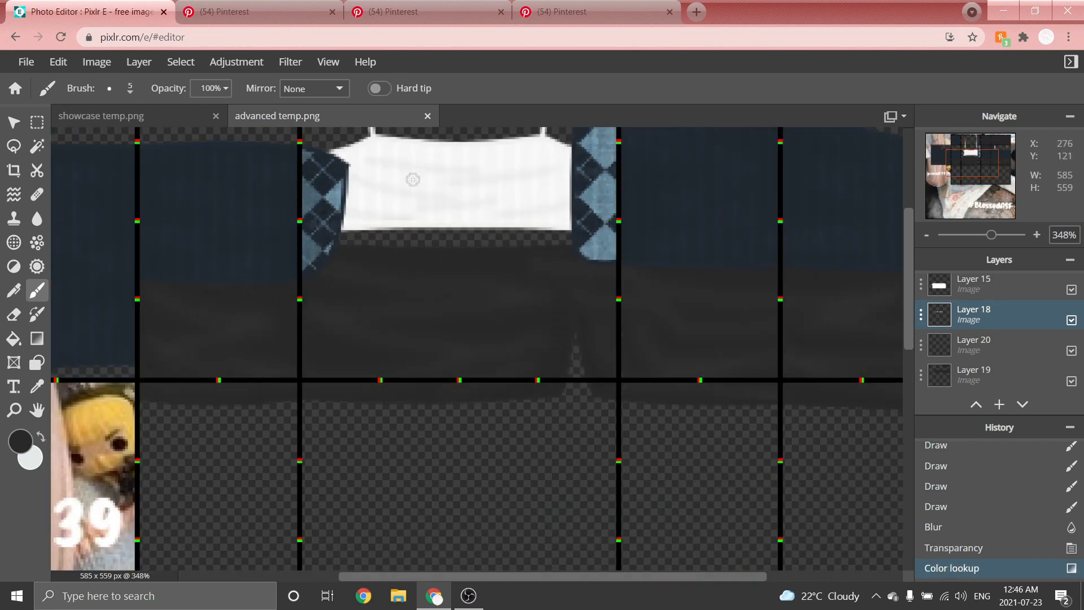
left_click(219, 63)
left_click(241, 149)
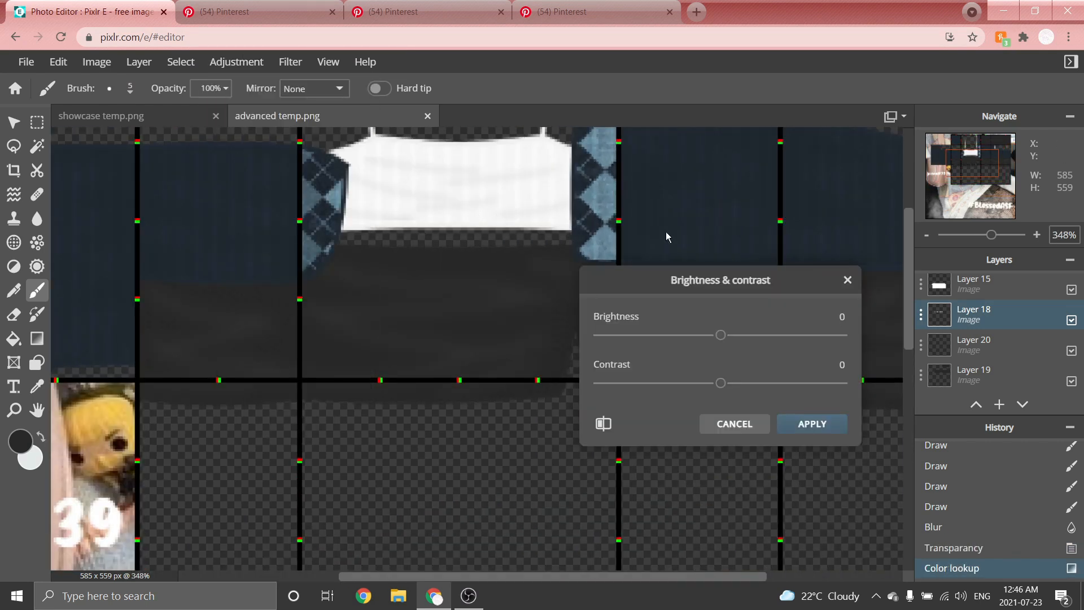
left_click_drag(739, 293, 800, 318)
left_click(773, 359)
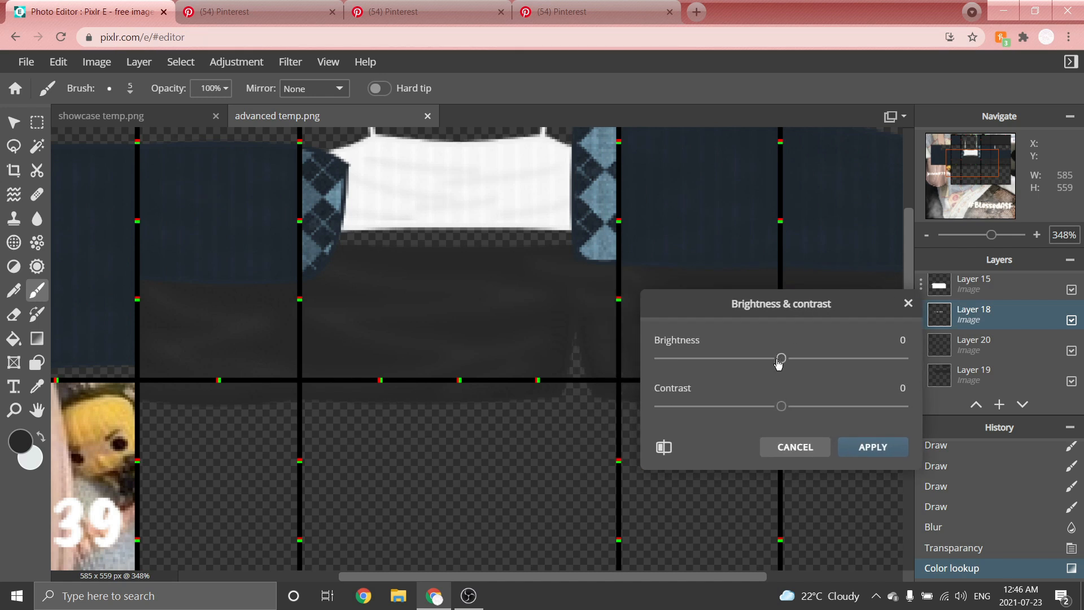
left_click_drag(774, 365, 766, 363)
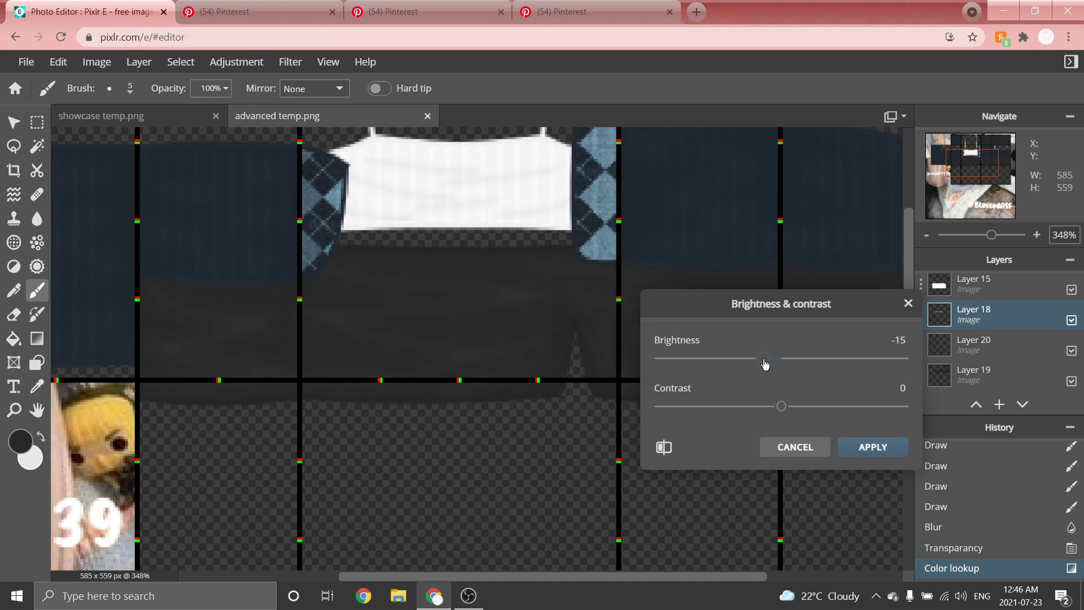
left_click(872, 447)
scroll(562, 196, "down", 5)
scroll(563, 198, "down", 2)
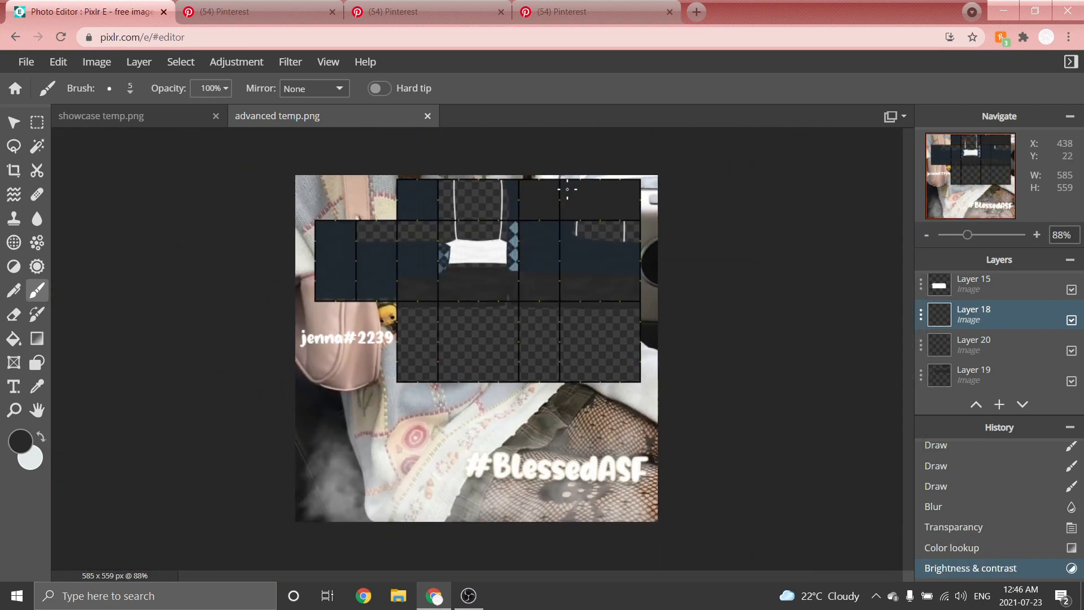